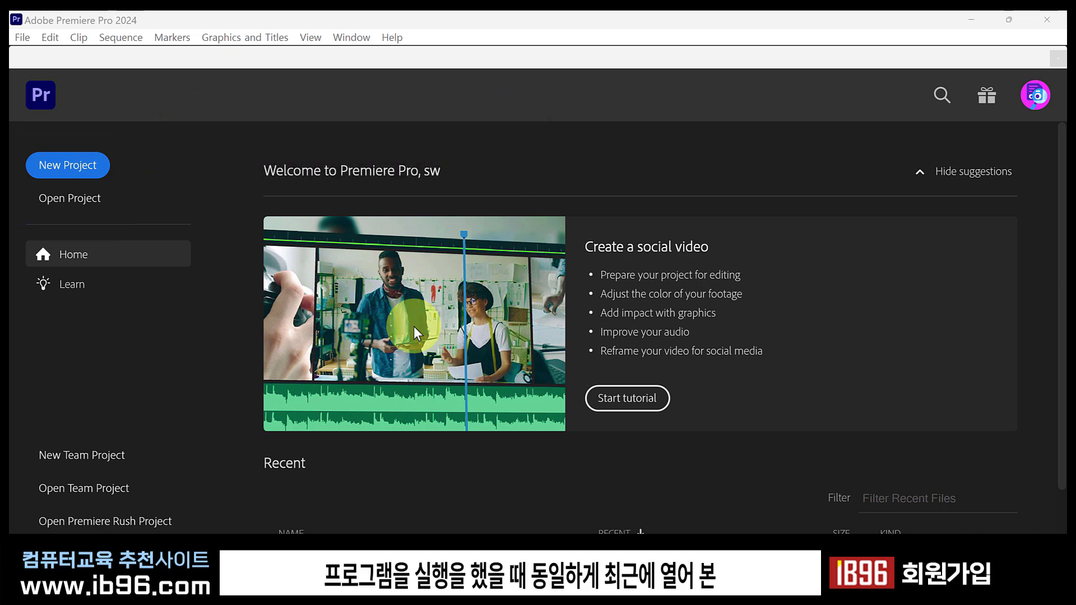
- Start a new project and select the CrossGuateTL and DockAtitlanTL clips from the tutorial's Footage folder
{"action": "scroll", "coordinate": [458, 363], "scroll_direction": "down", "scroll_amount": 3}
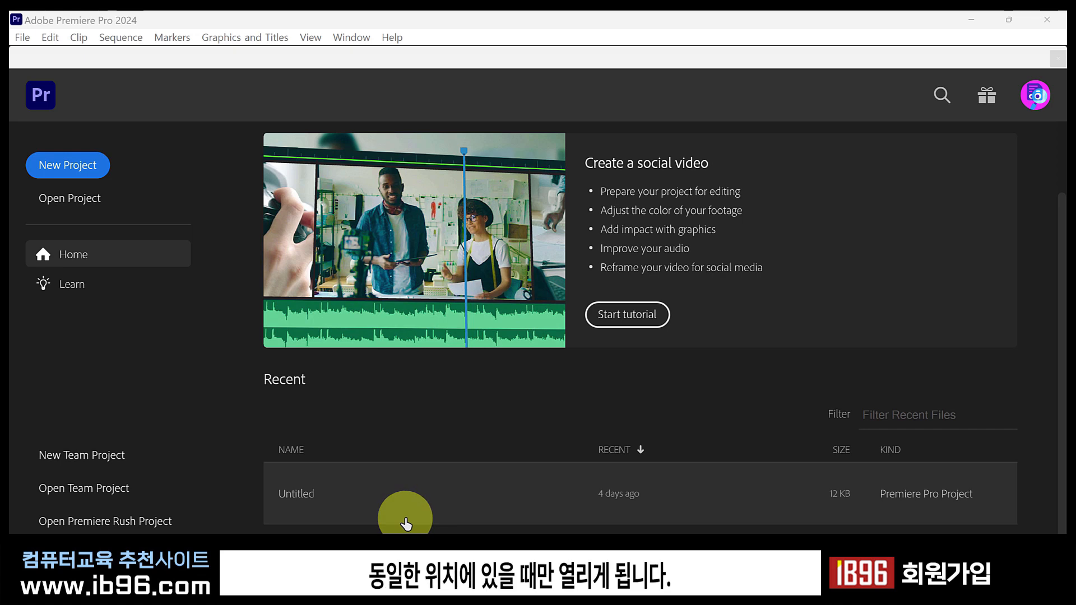
{"action": "left_click", "coordinate": [77, 171]}
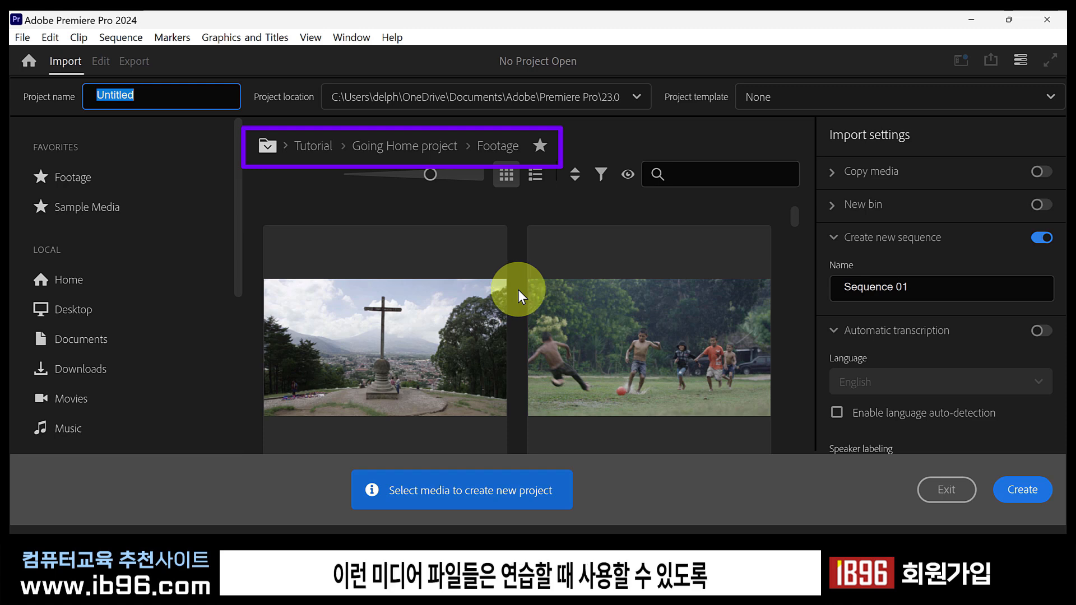
{"action": "scroll", "coordinate": [518, 290], "scroll_direction": "down", "scroll_amount": 3}
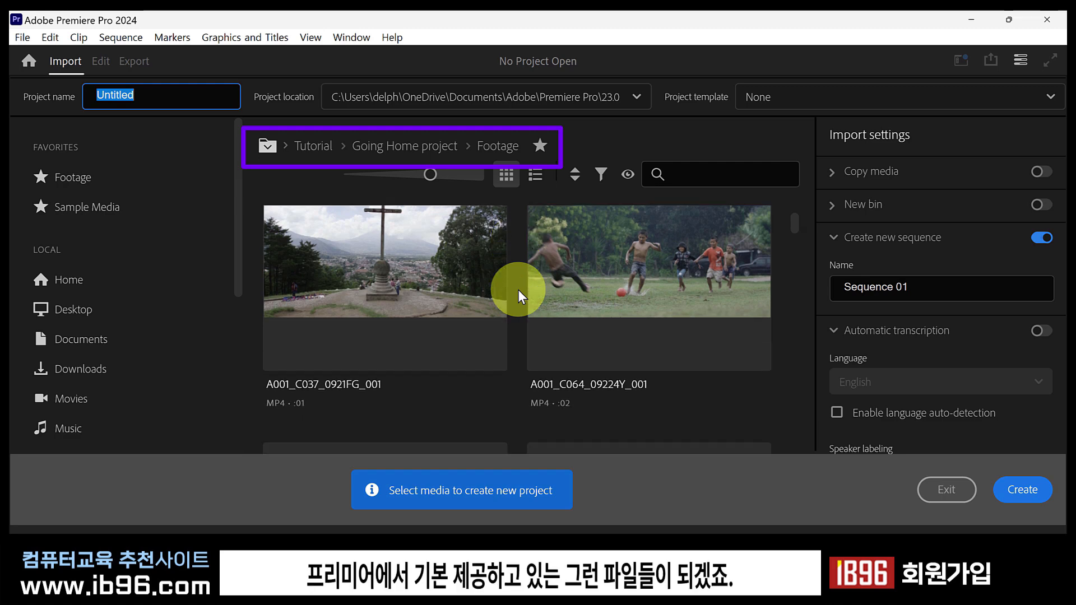
{"action": "scroll", "coordinate": [518, 291], "scroll_direction": "down", "scroll_amount": 10}
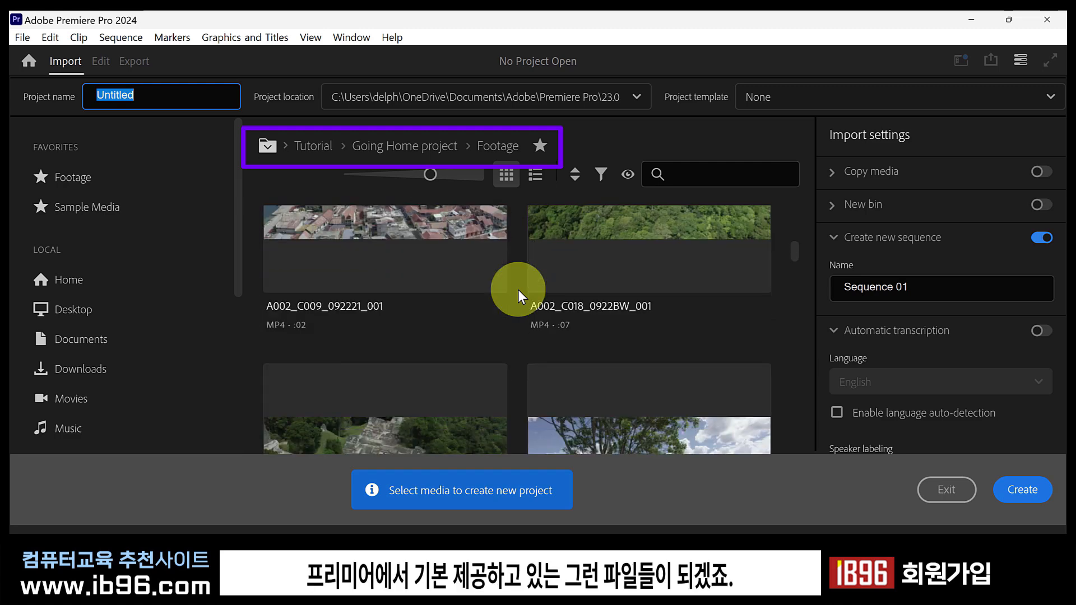
{"action": "scroll", "coordinate": [518, 290], "scroll_direction": "down", "scroll_amount": 10}
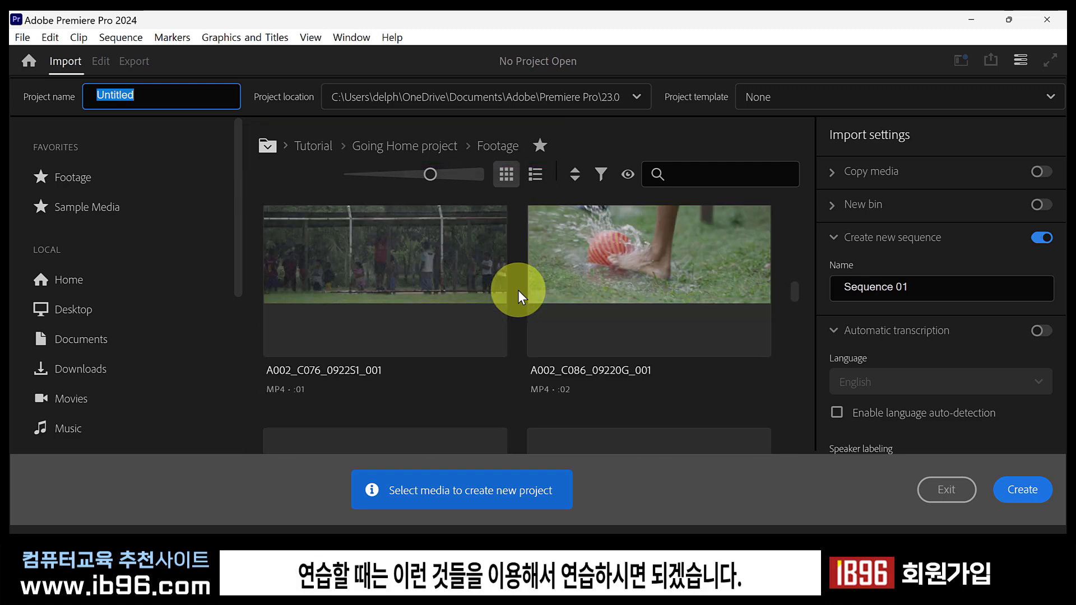
{"action": "scroll", "coordinate": [518, 290], "scroll_direction": "down", "scroll_amount": 5}
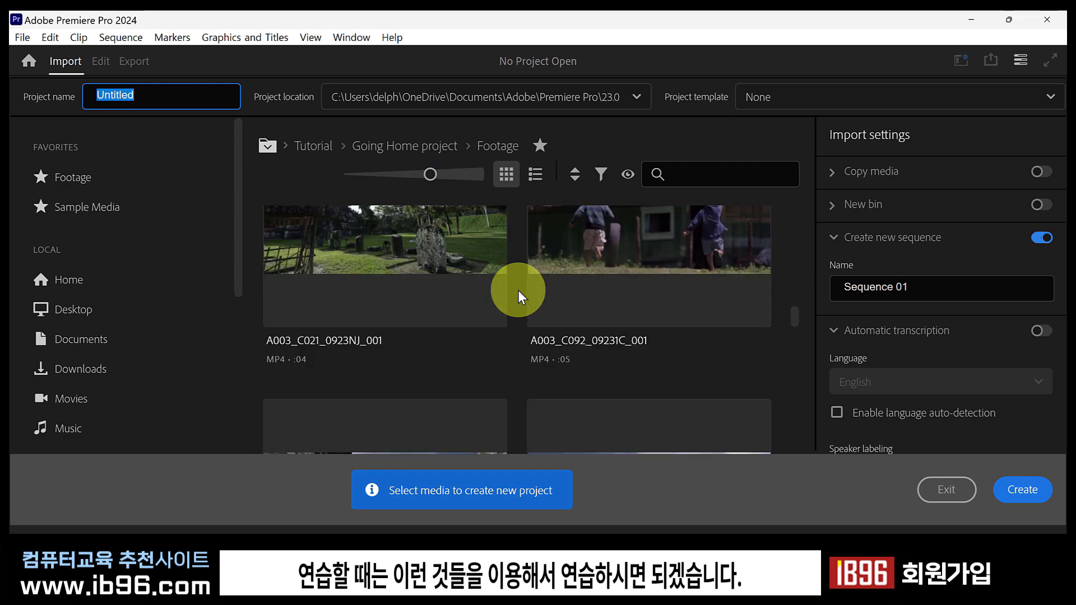
{"action": "scroll", "coordinate": [517, 291], "scroll_direction": "down", "scroll_amount": 5}
{"action": "left_click_drag", "start_coordinate": [805, 352], "coordinate": [822, 410]}
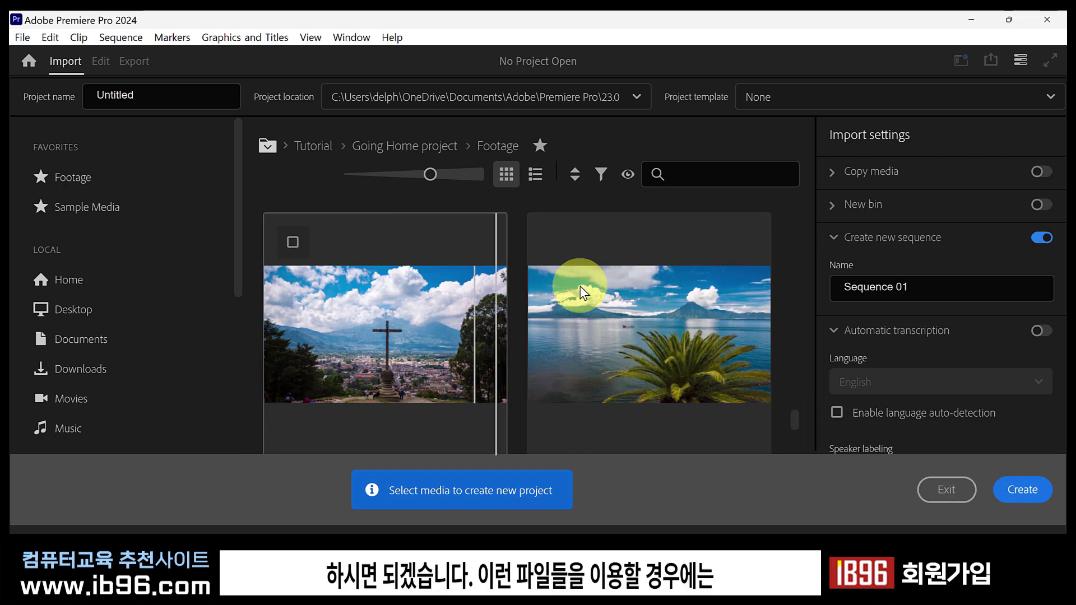
{"action": "left_click", "coordinate": [294, 242]}
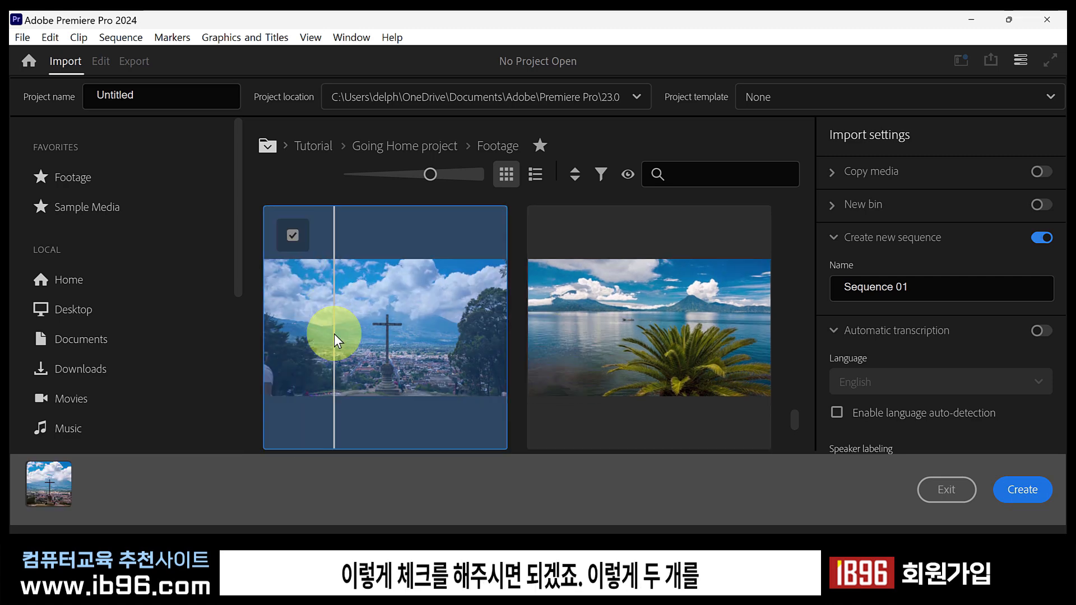
{"action": "left_click", "coordinate": [554, 236]}
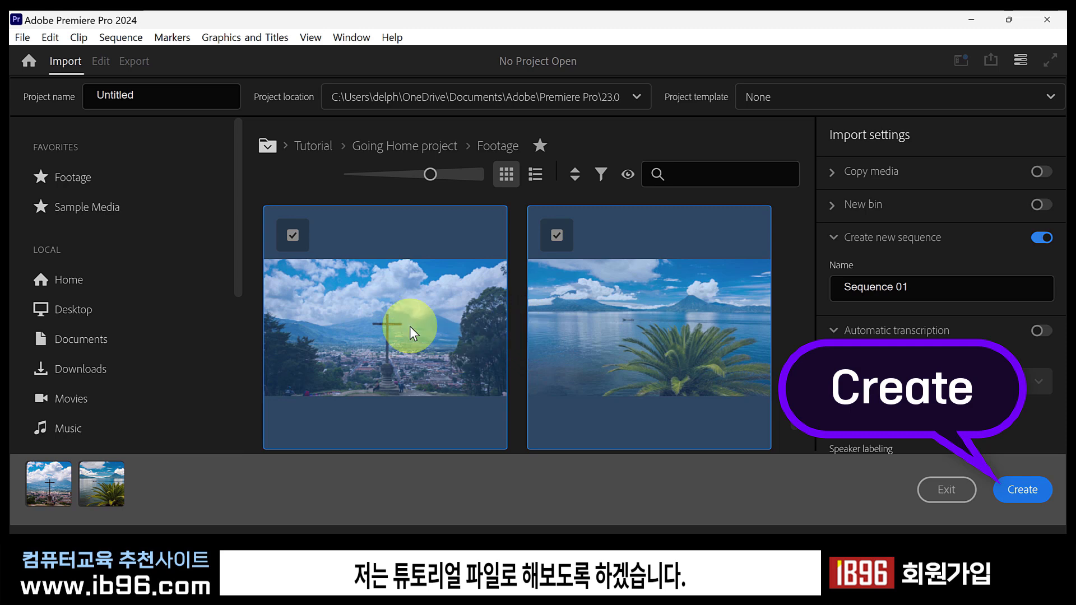
- Decline overwriting the existing Untitled project and create a folder named presample on the Windows desktop
{"action": "left_click", "coordinate": [1020, 488]}
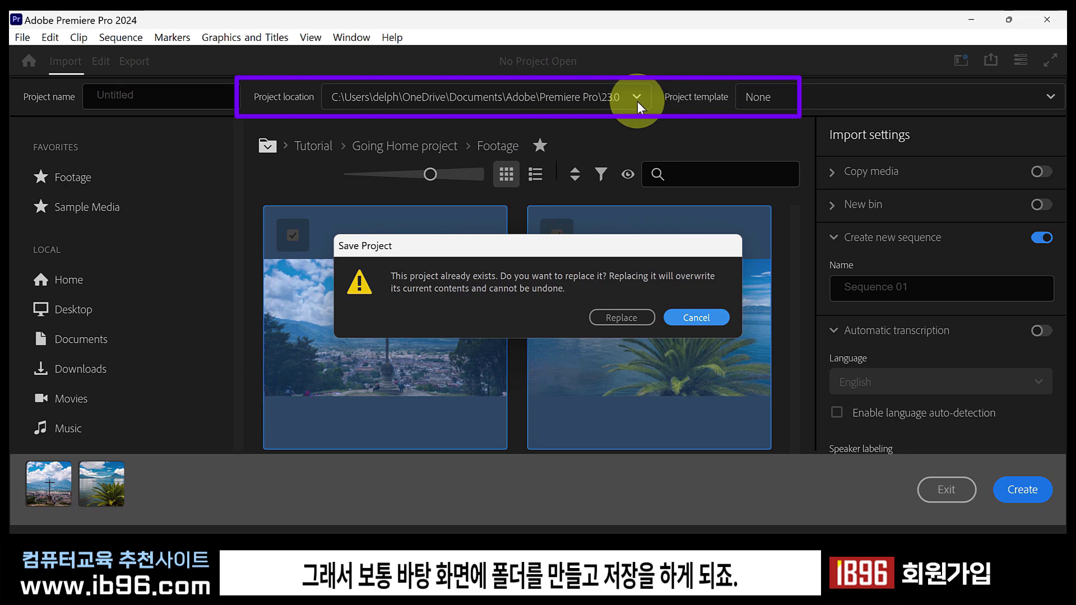
{"action": "left_click", "coordinate": [707, 317]}
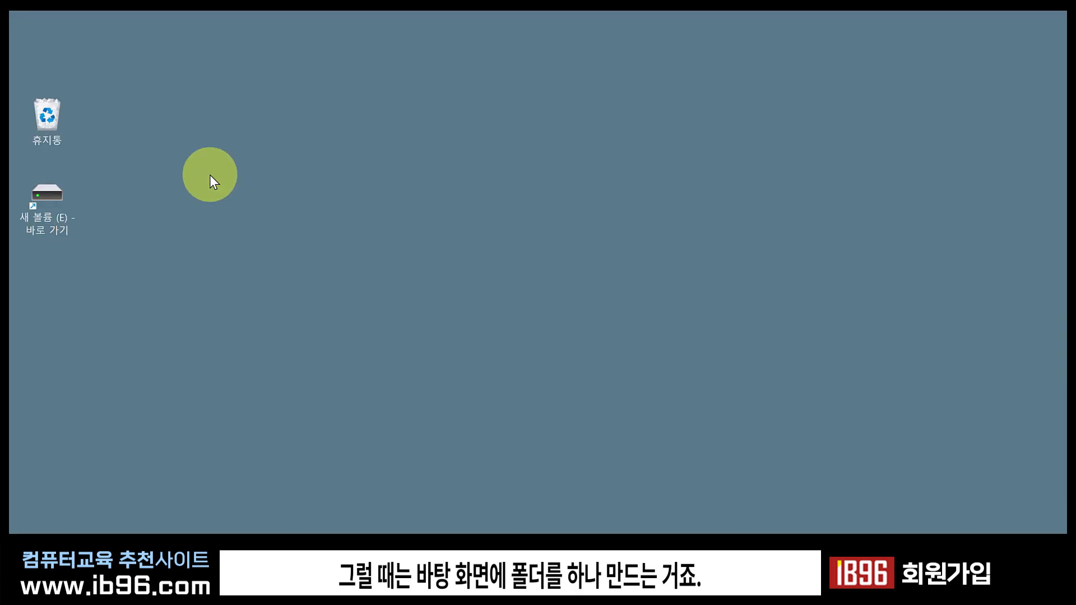
{"action": "right_click", "coordinate": [210, 175]}
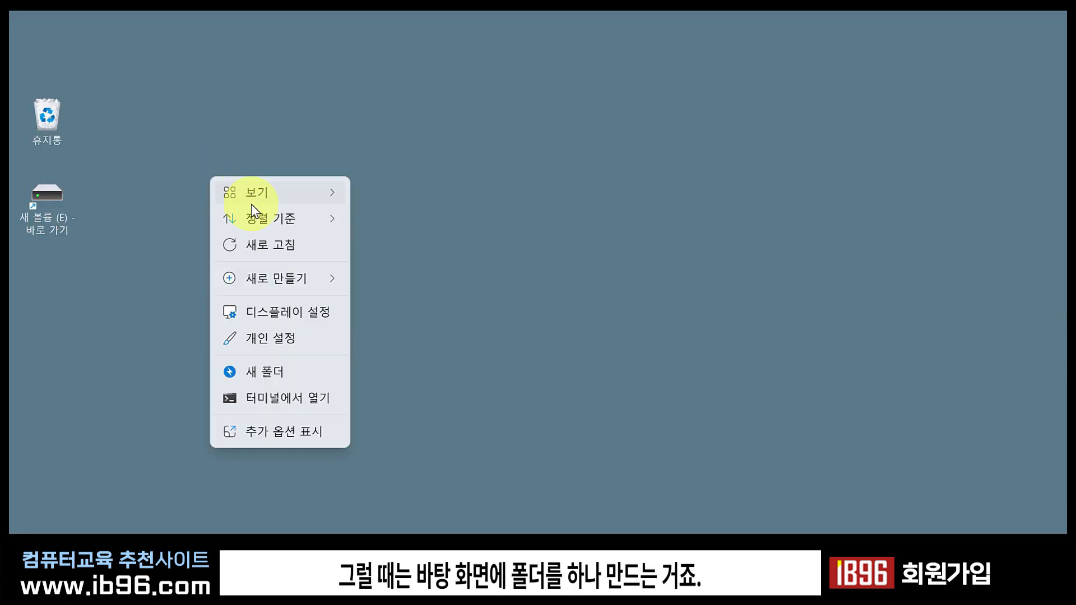
{"action": "mouse_move", "coordinate": [271, 270]}
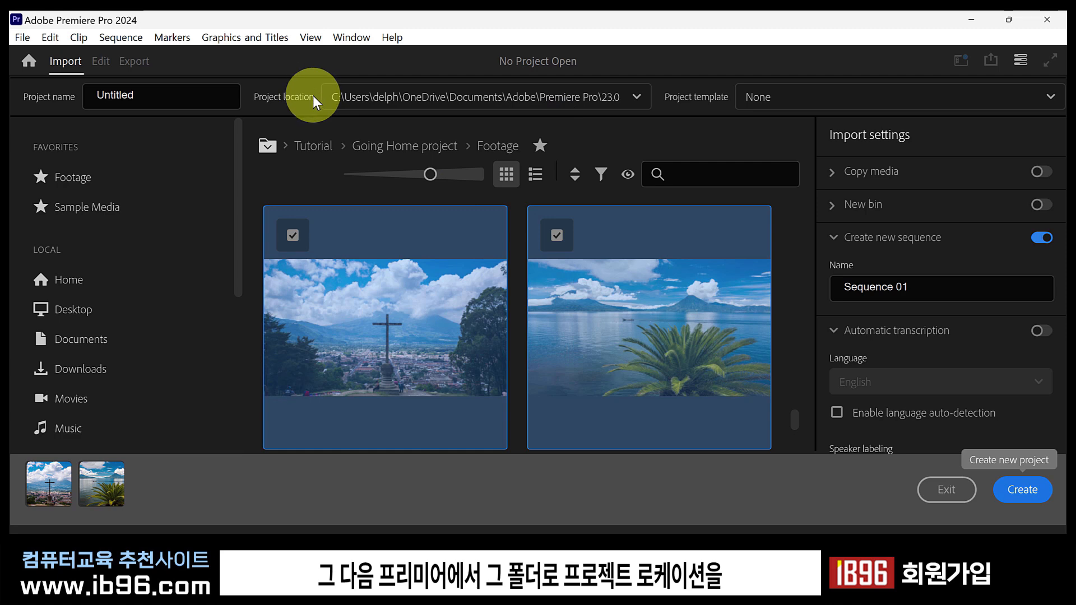
- Set the project location to the presample folder on the desktop and create the project in Premiere Pro
{"action": "left_click", "coordinate": [636, 98]}
{"action": "left_click", "coordinate": [423, 211]}
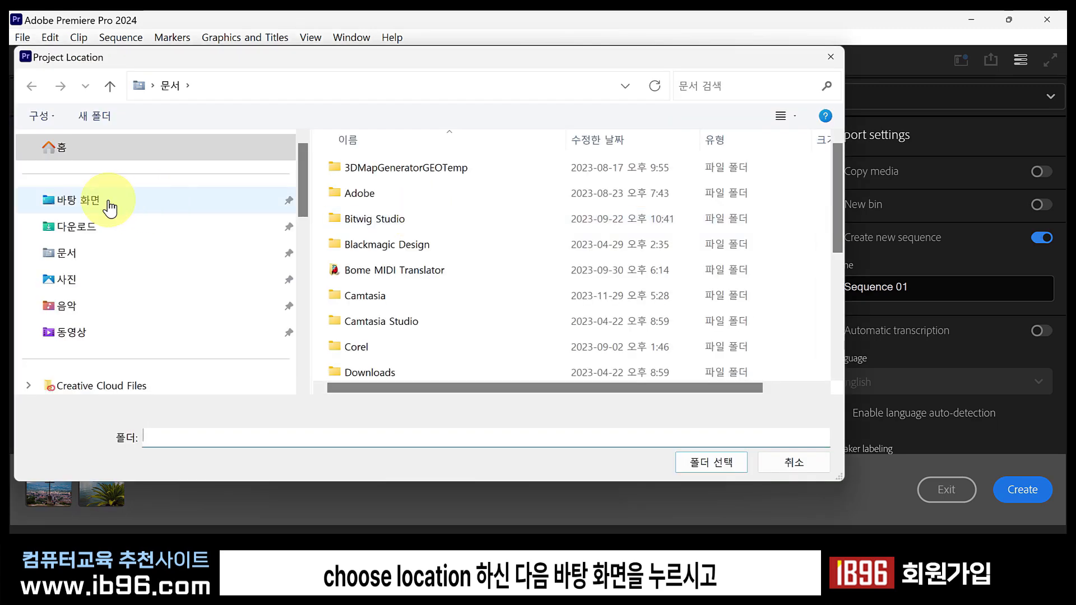
{"action": "left_click", "coordinate": [107, 203]}
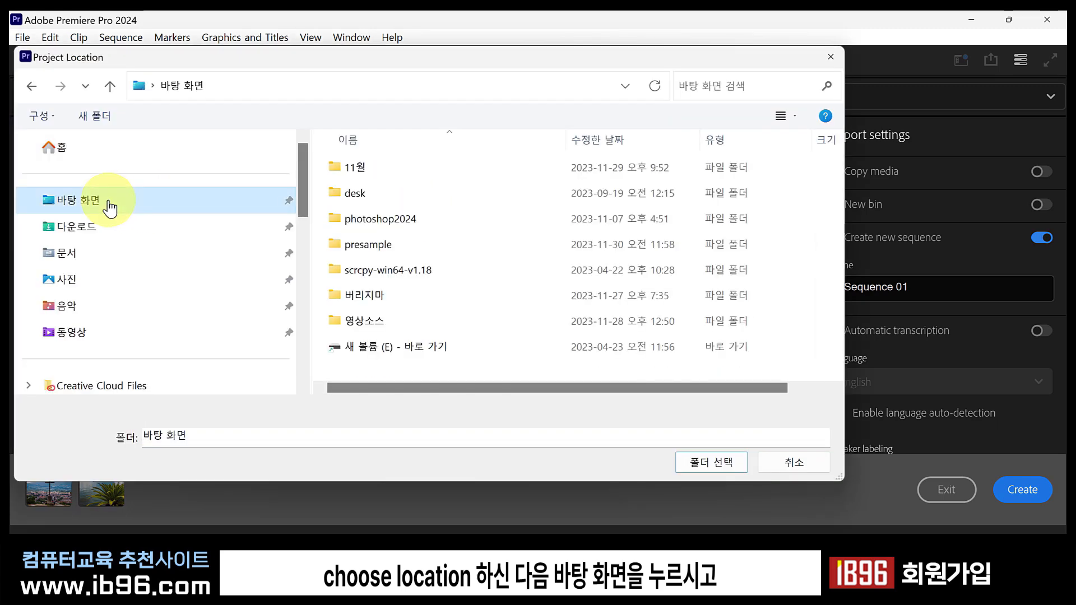
{"action": "left_click", "coordinate": [377, 244]}
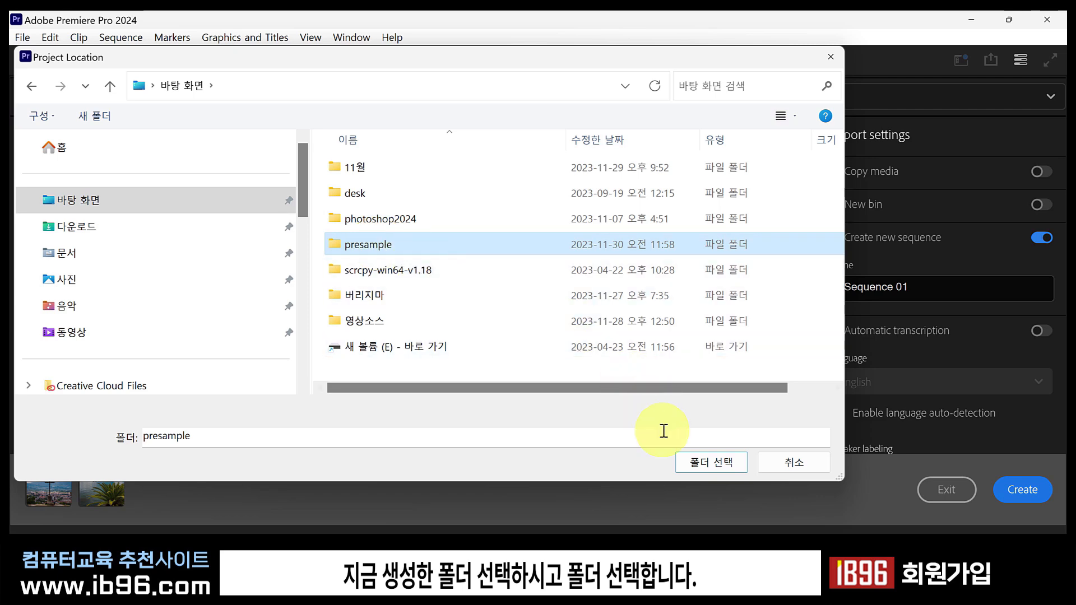
{"action": "left_click", "coordinate": [711, 464]}
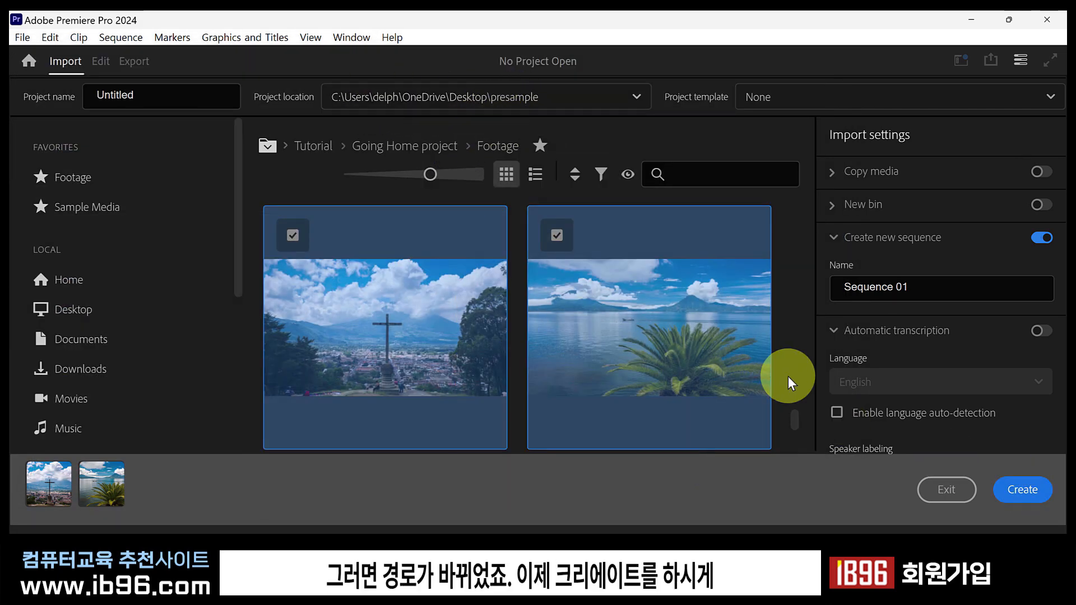
{"action": "left_click", "coordinate": [1013, 493]}
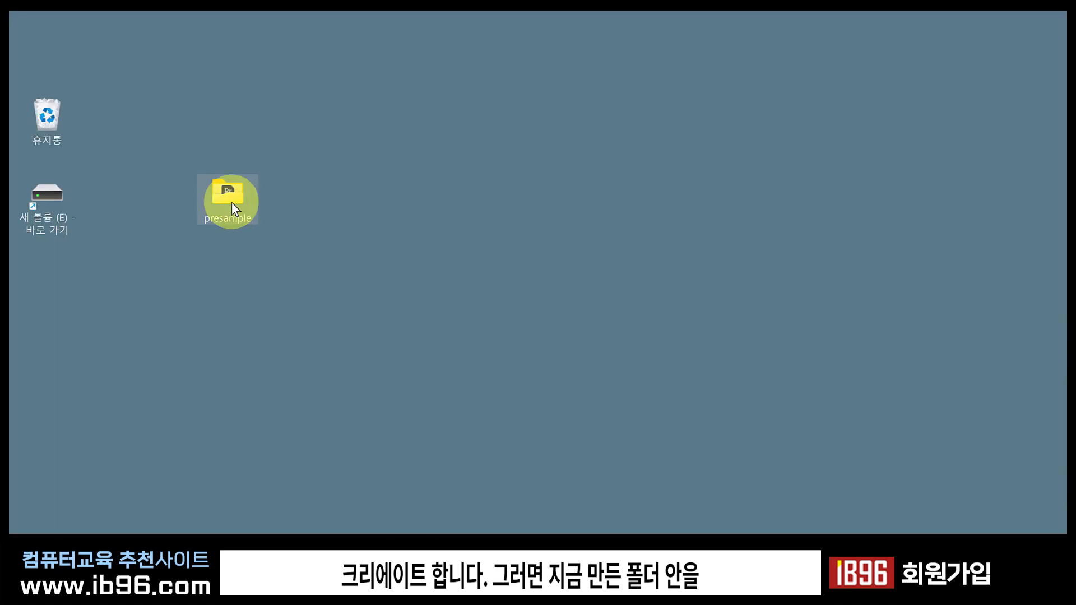
- Open the presample folder on the desktop, and examine the imported clips and the sequence in Premiere Pro's project contents
{"action": "double_click", "coordinate": [231, 199]}
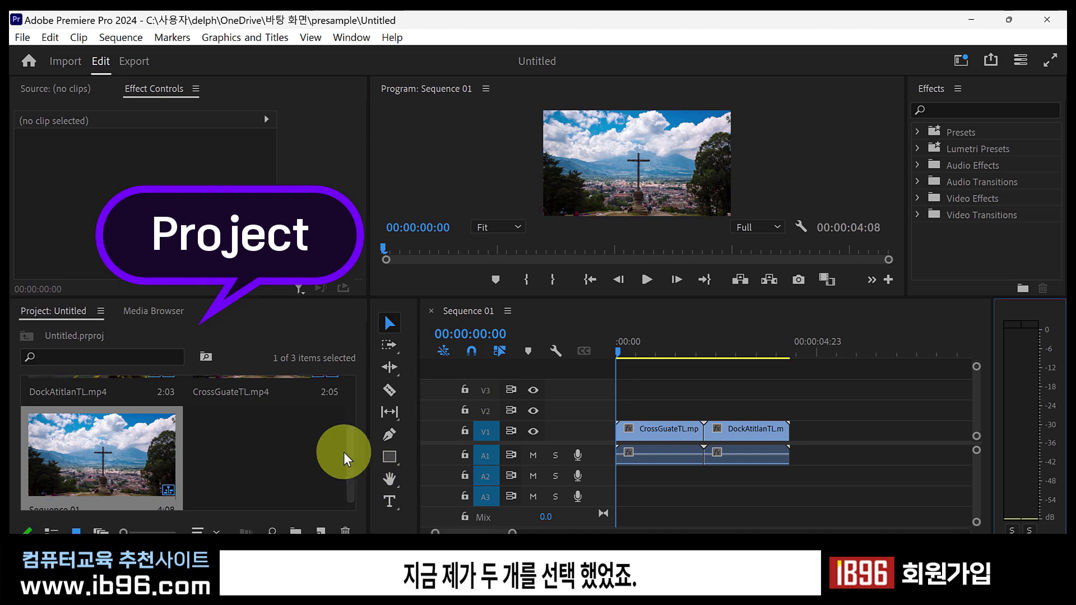
{"action": "scroll", "coordinate": [352, 406], "scroll_direction": "up", "scroll_amount": 3}
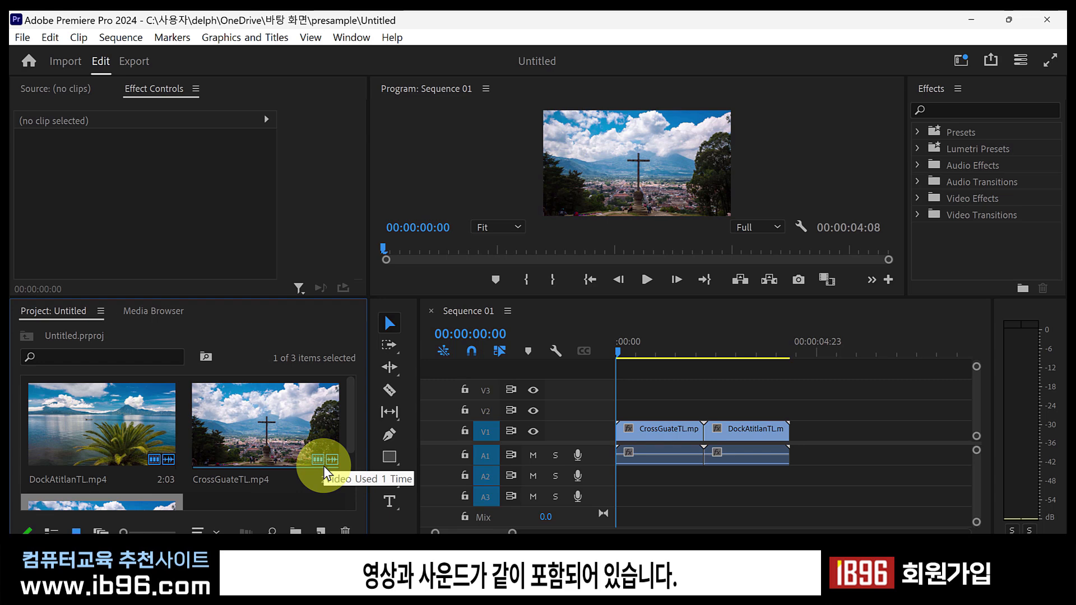
{"action": "scroll", "coordinate": [217, 432], "scroll_direction": "down", "scroll_amount": 2}
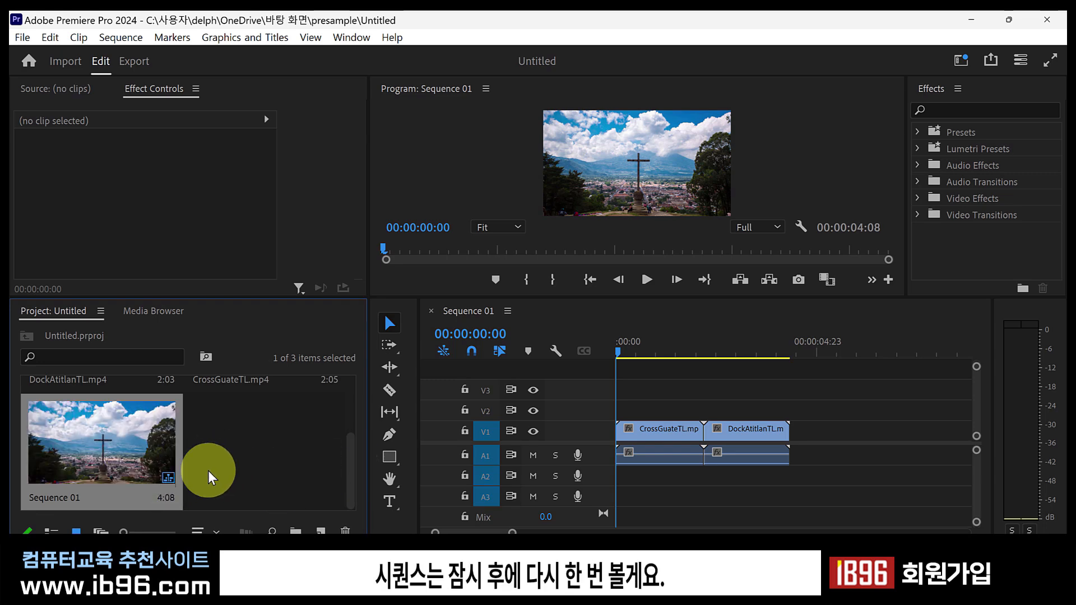
{"action": "left_click_drag", "start_coordinate": [348, 468], "coordinate": [349, 400]}
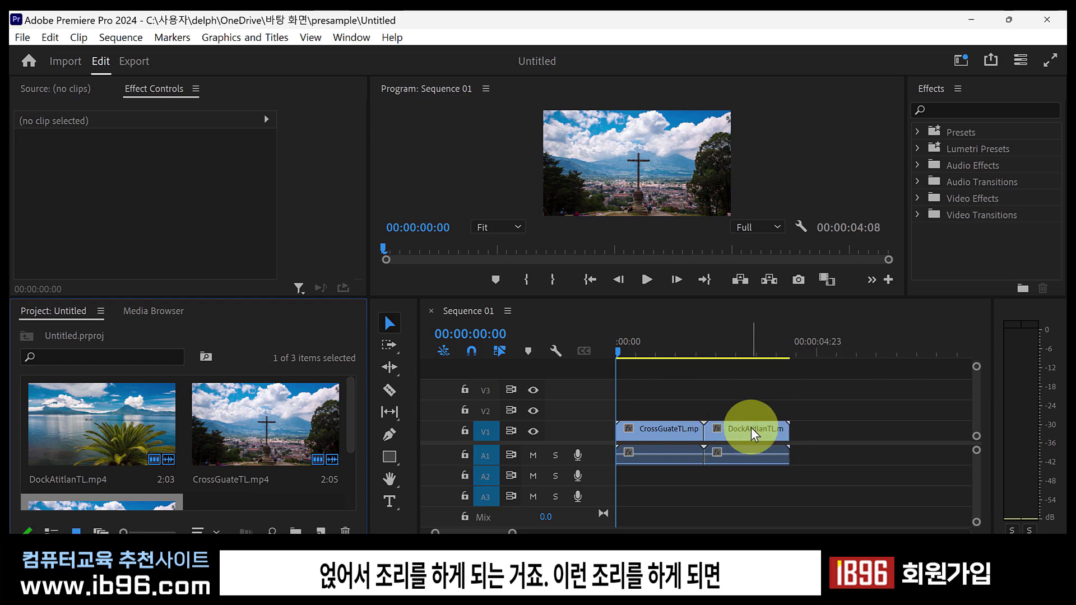
- Adjust the divider between the Program monitor and the timeline so the video preview is slightly larger
{"action": "left_click_drag", "start_coordinate": [727, 297], "coordinate": [722, 392]}
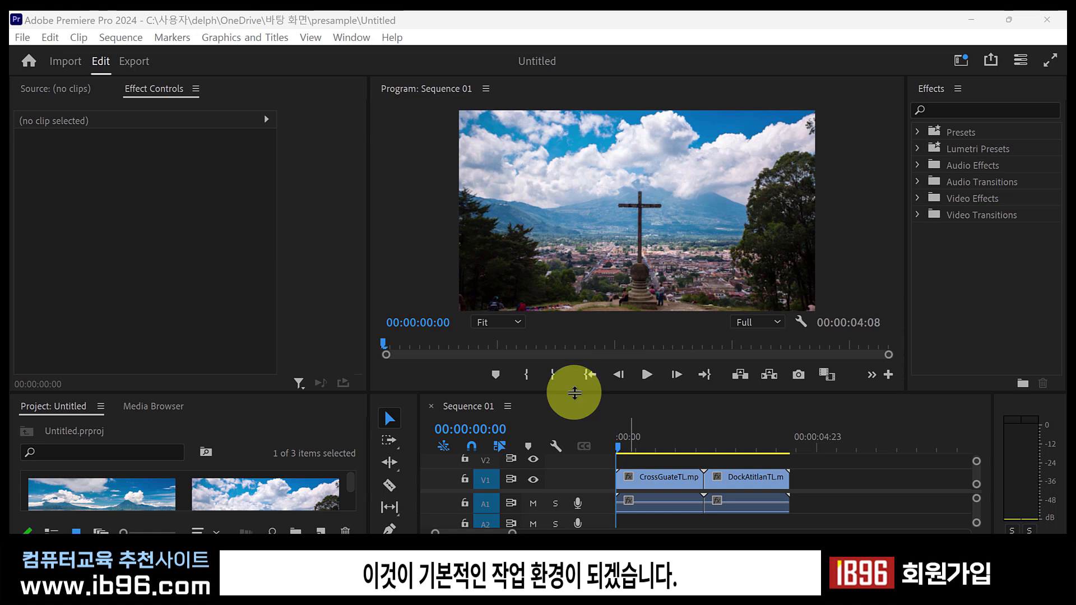
{"action": "left_click_drag", "start_coordinate": [575, 392], "coordinate": [570, 316]}
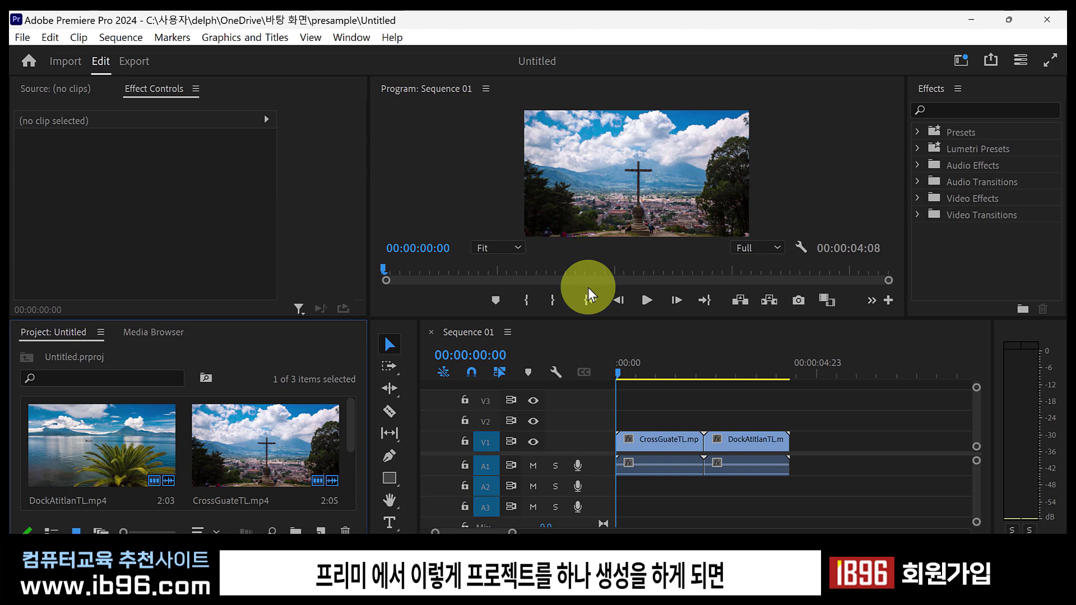
- Create a second sequence in the project, accepting the default sequence settings
{"action": "mouse_move", "coordinate": [609, 586]}
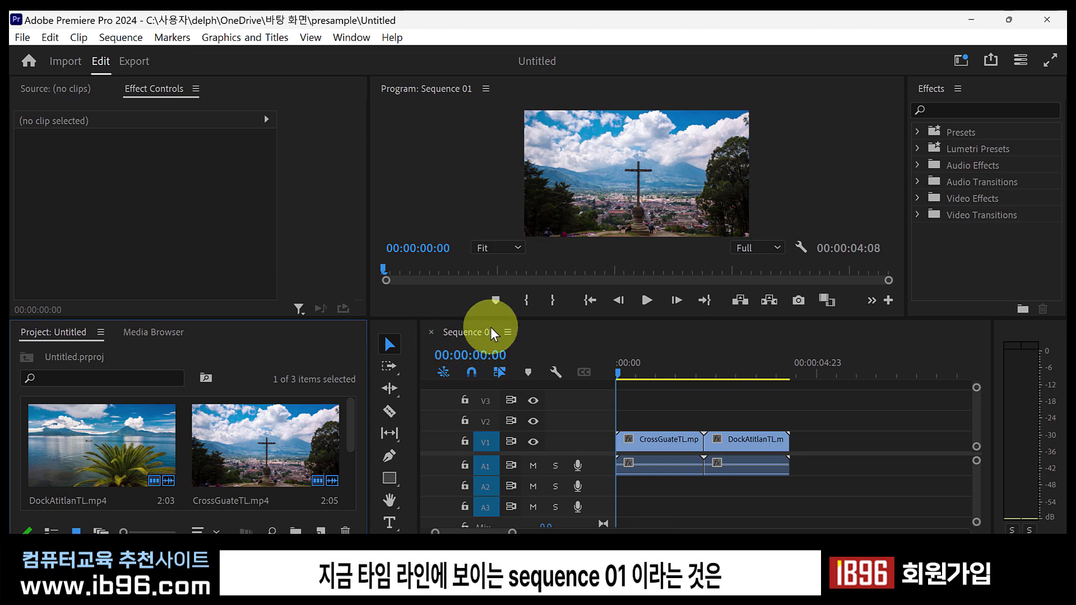
{"action": "left_click_drag", "start_coordinate": [350, 408], "coordinate": [355, 469]}
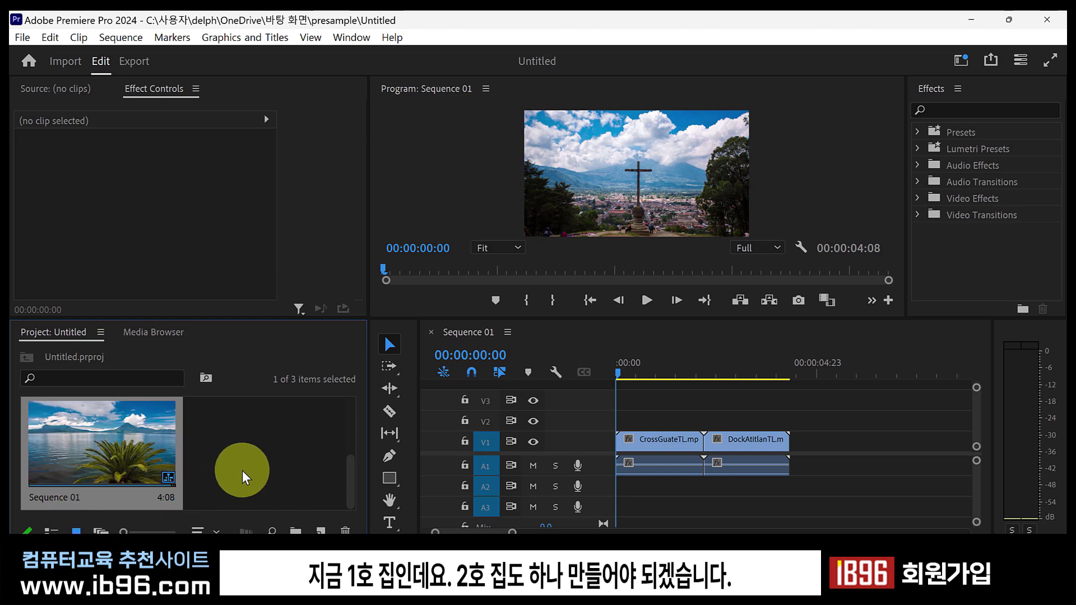
{"action": "right_click", "coordinate": [220, 431]}
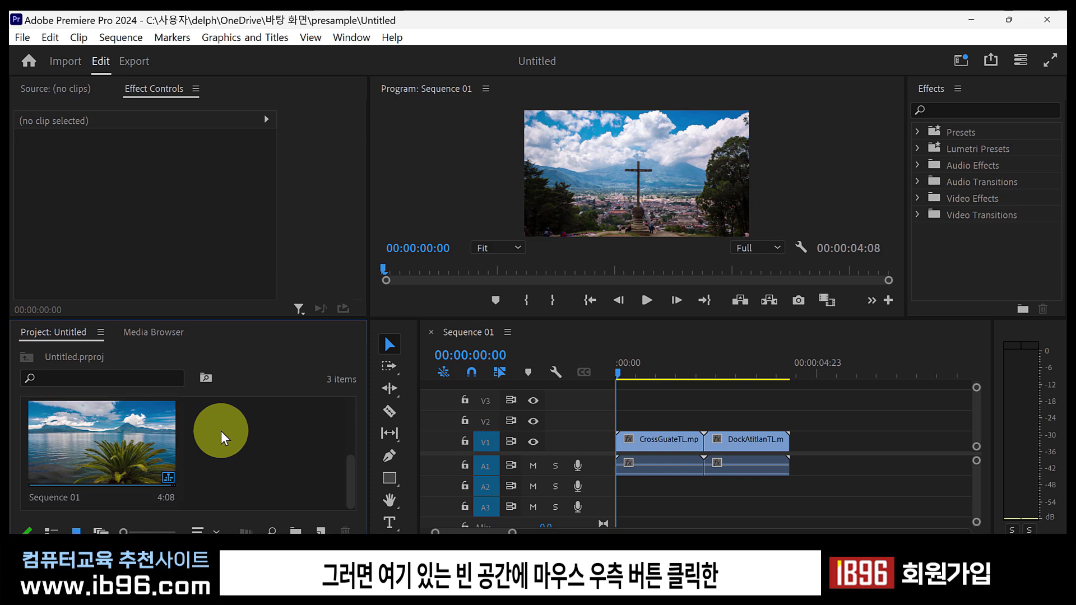
{"action": "mouse_move", "coordinate": [286, 201]}
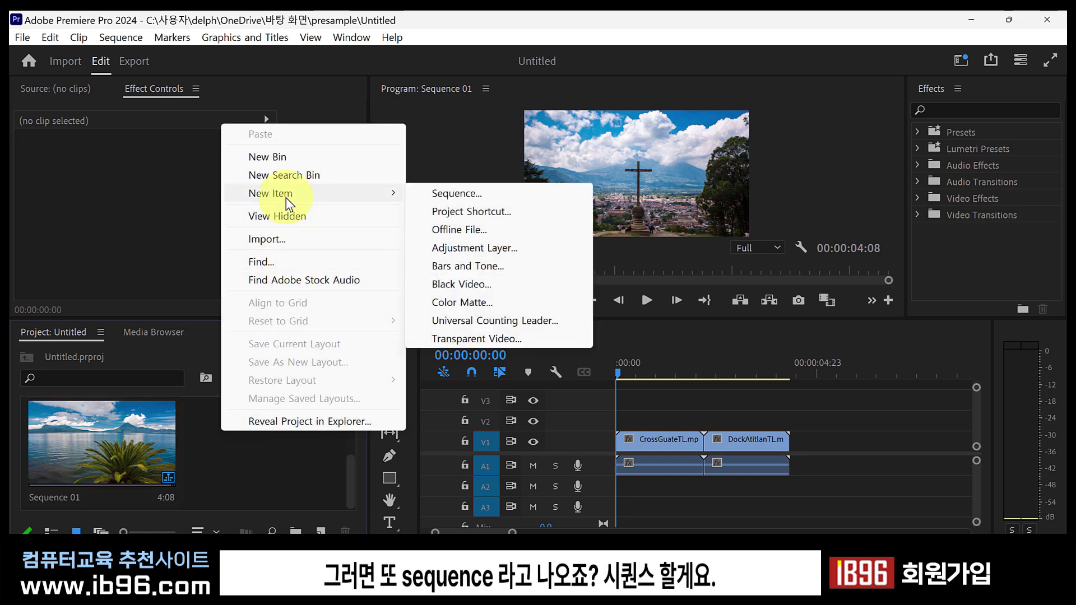
{"action": "left_click", "coordinate": [459, 197]}
{"action": "key", "text": "Return"}
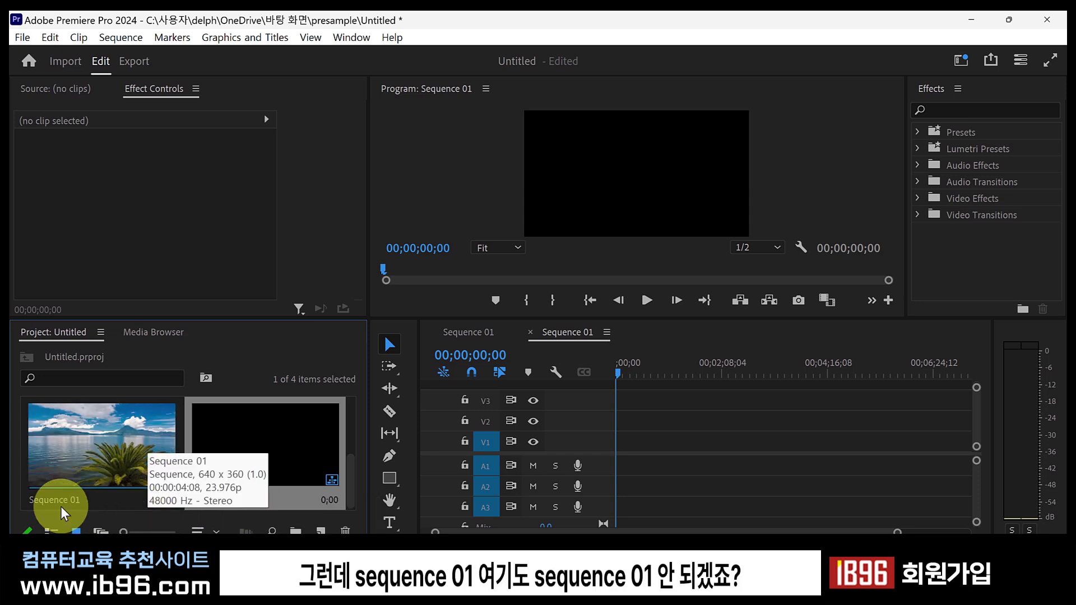
- Rename the new empty sequence as Sequence 02
{"action": "left_click", "coordinate": [263, 497]}
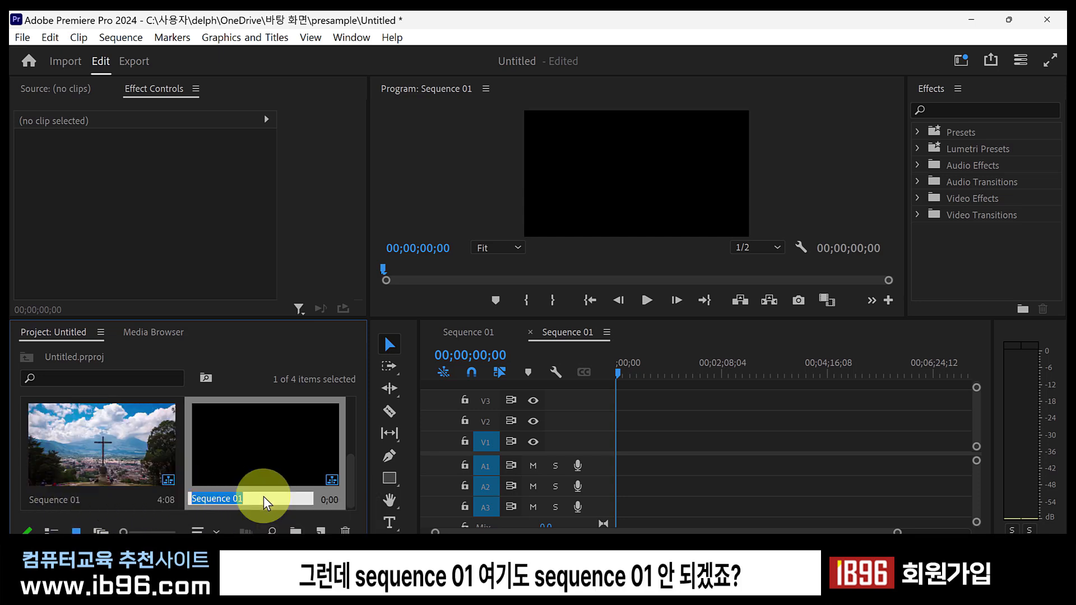
{"action": "left_click", "coordinate": [238, 498]}
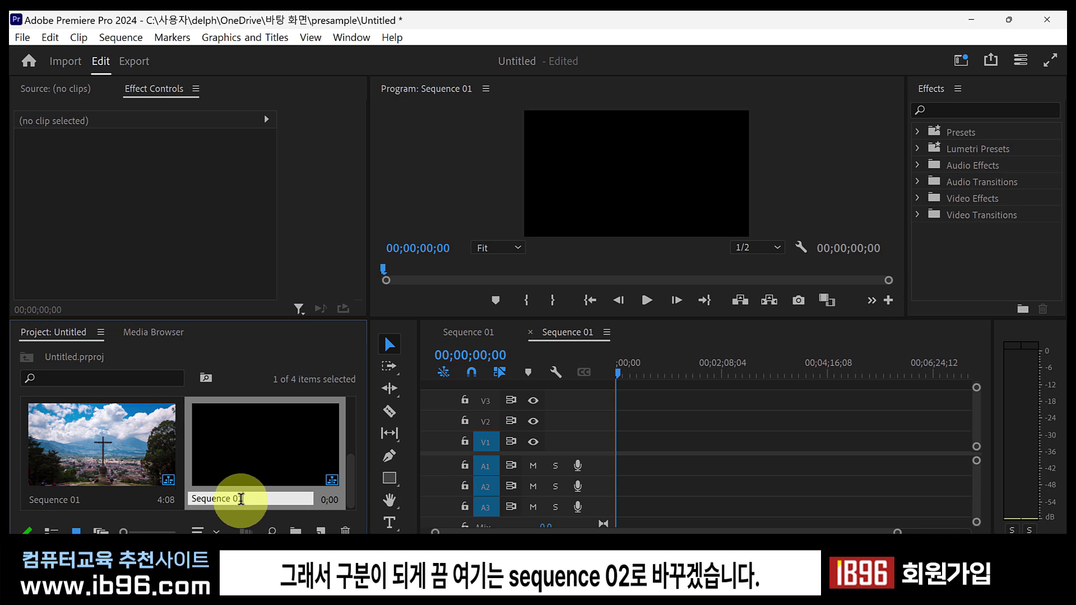
{"action": "key", "text": "Delete"}
{"action": "type", "text": "2"}
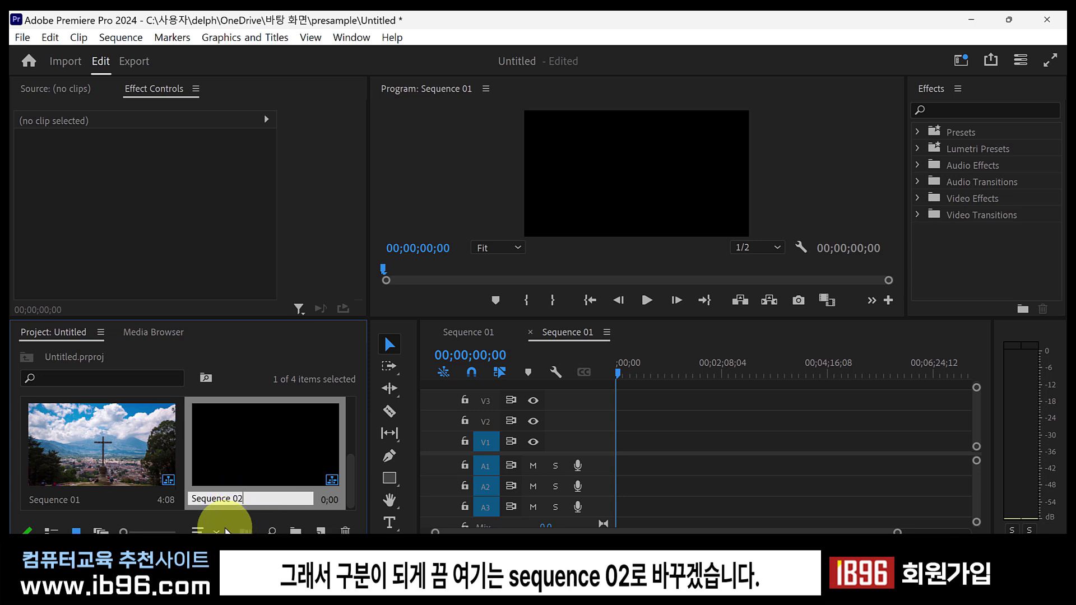
{"action": "left_click", "coordinate": [153, 500]}
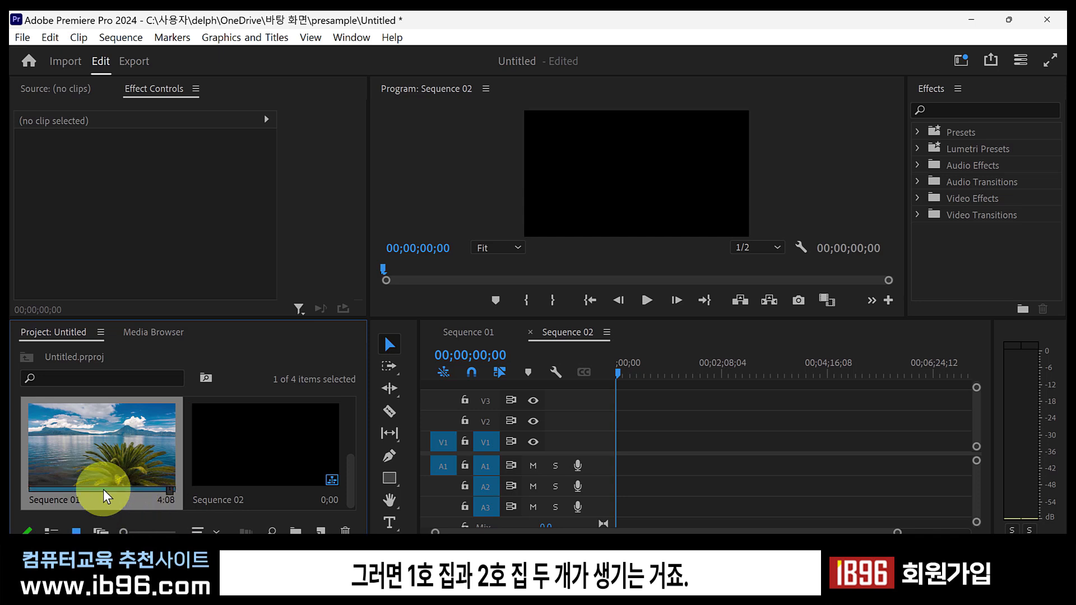
- Select Sequence 02 in the project and show Sequence 01 in the timeline
{"action": "left_click", "coordinate": [275, 496]}
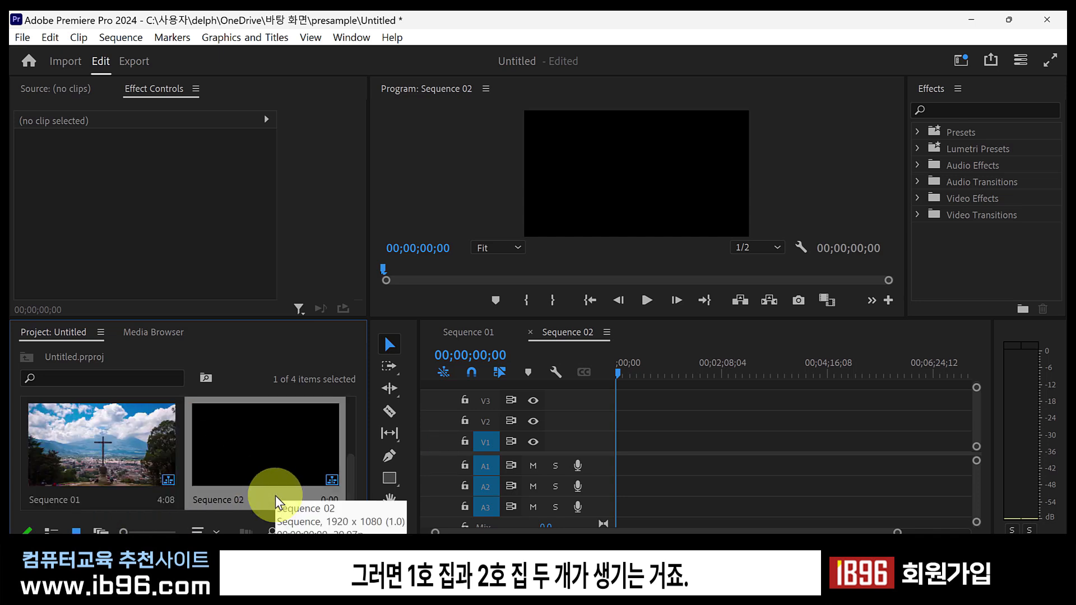
{"action": "left_click", "coordinate": [486, 336]}
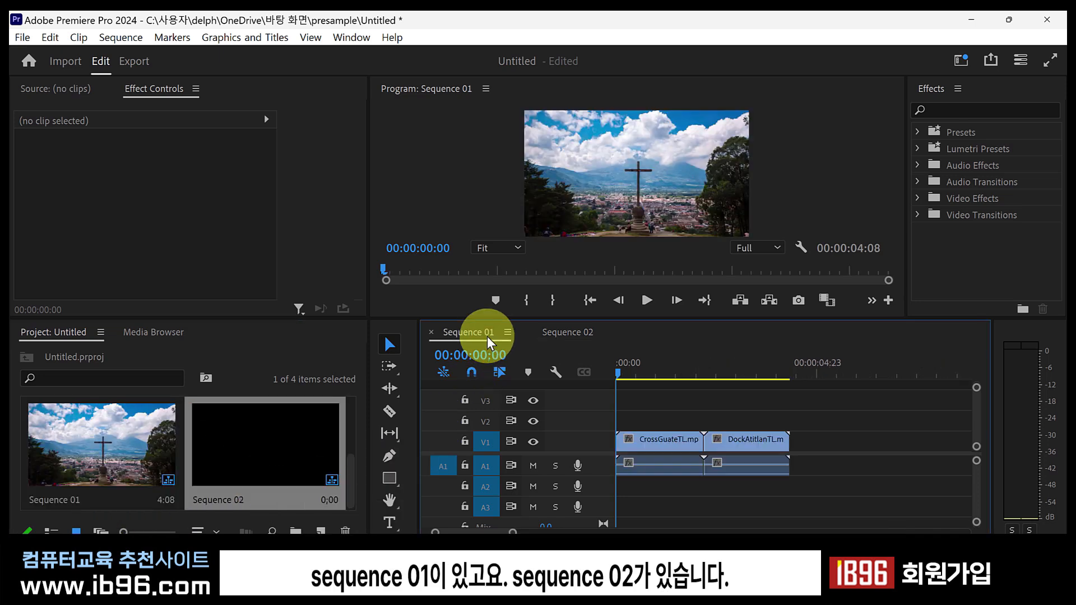
- Show Sequence 02 in the timeline and add the DockAtitlanTL.mp4 clip from the project to it
{"action": "left_click", "coordinate": [565, 331]}
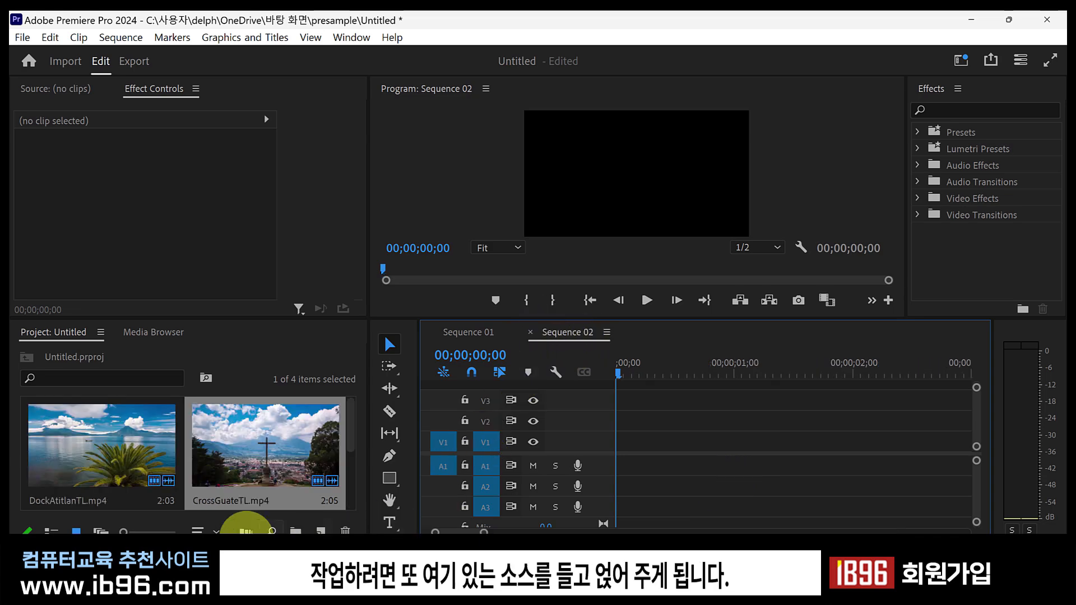
{"action": "left_click", "coordinate": [103, 459]}
{"action": "left_click_drag", "start_coordinate": [104, 460], "coordinate": [698, 466]}
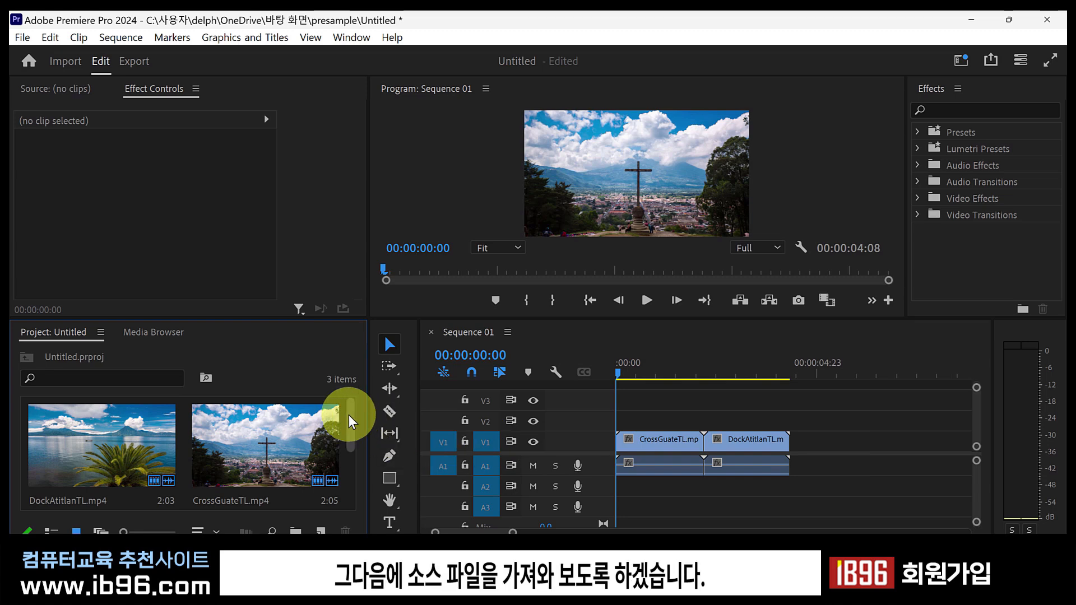
- Browse the desktop's 영상소스 folder for video and image files that could be imported into the project
{"action": "left_click_drag", "start_coordinate": [349, 416], "coordinate": [356, 475]}
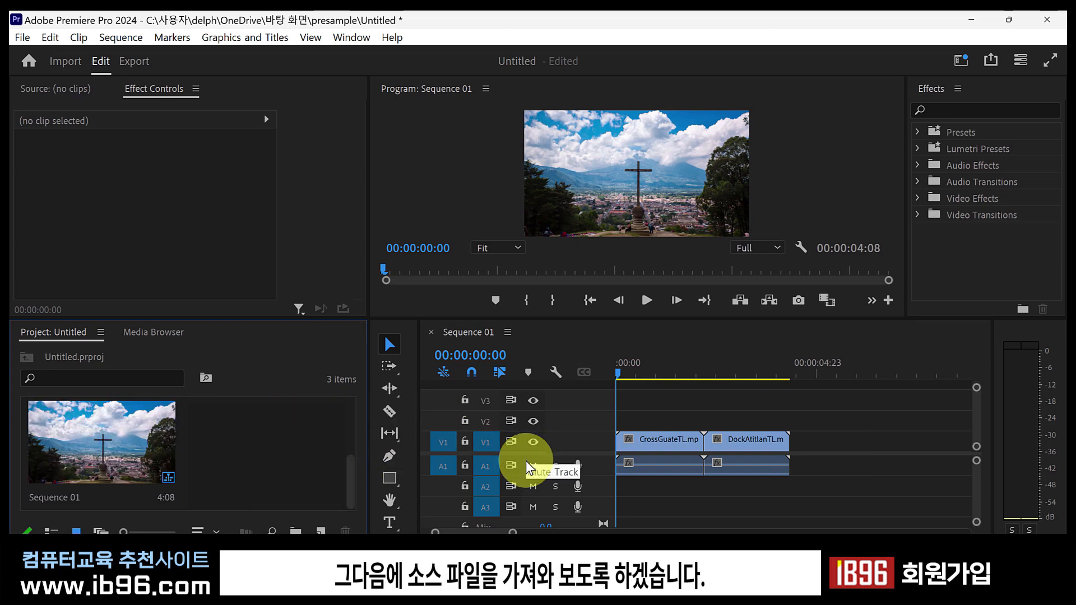
{"action": "right_click", "coordinate": [271, 413]}
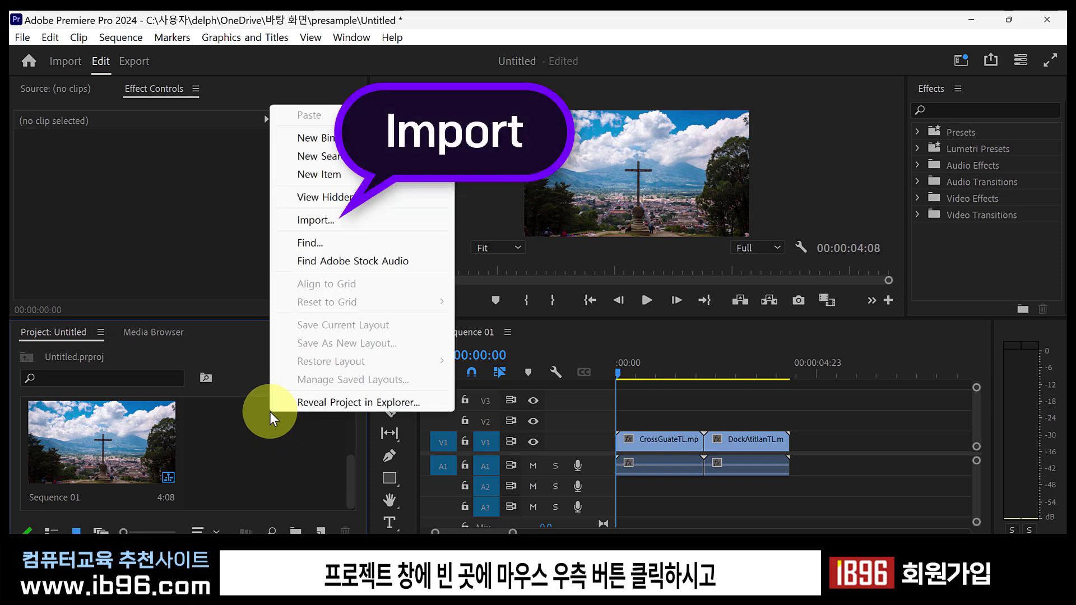
{"action": "left_click", "coordinate": [317, 222]}
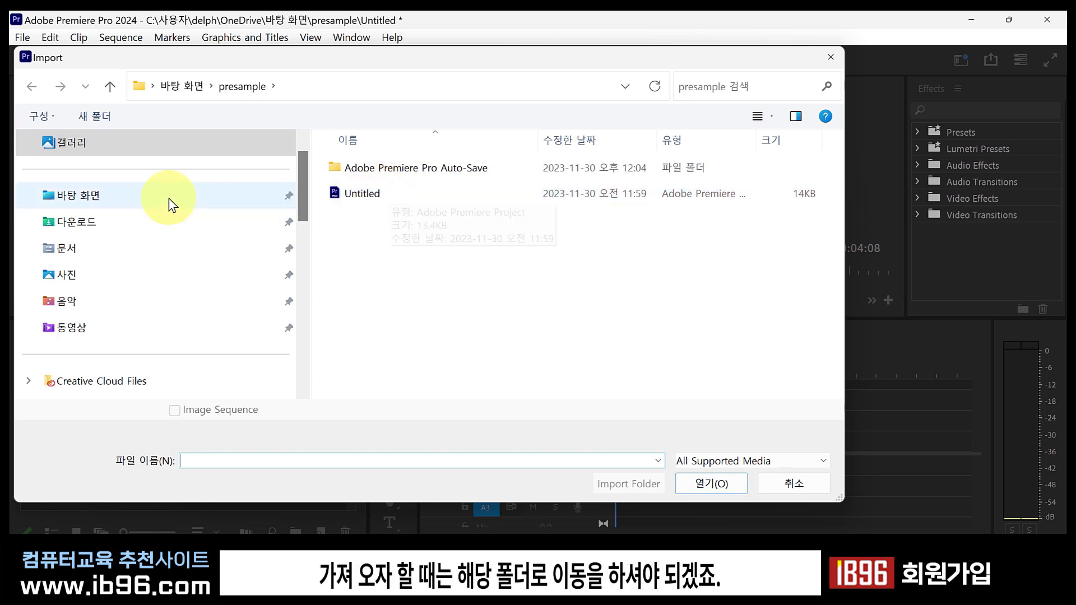
{"action": "left_click", "coordinate": [106, 199]}
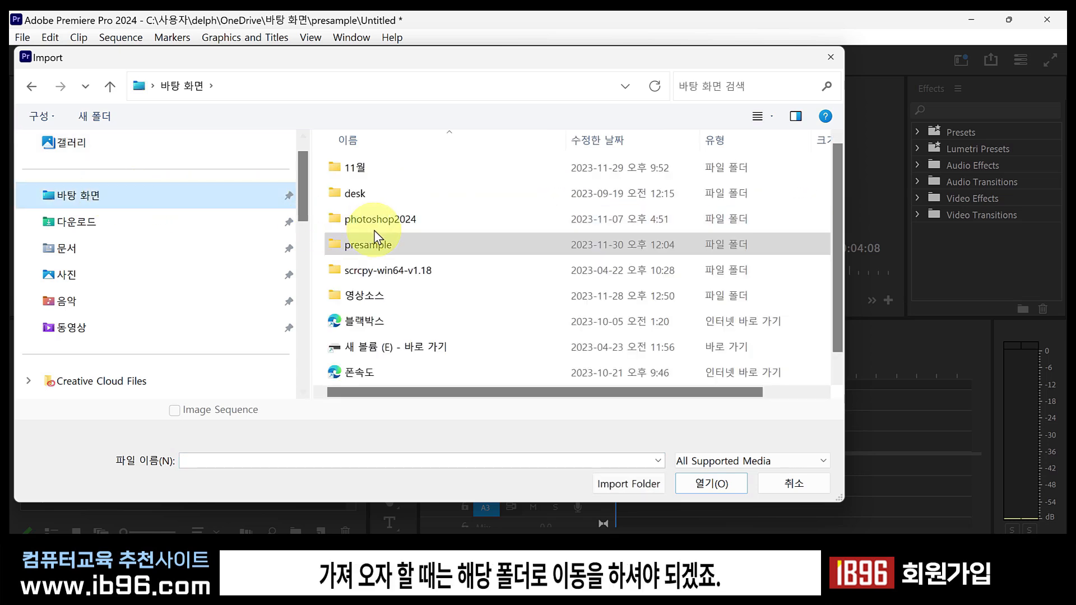
{"action": "double_click", "coordinate": [385, 288]}
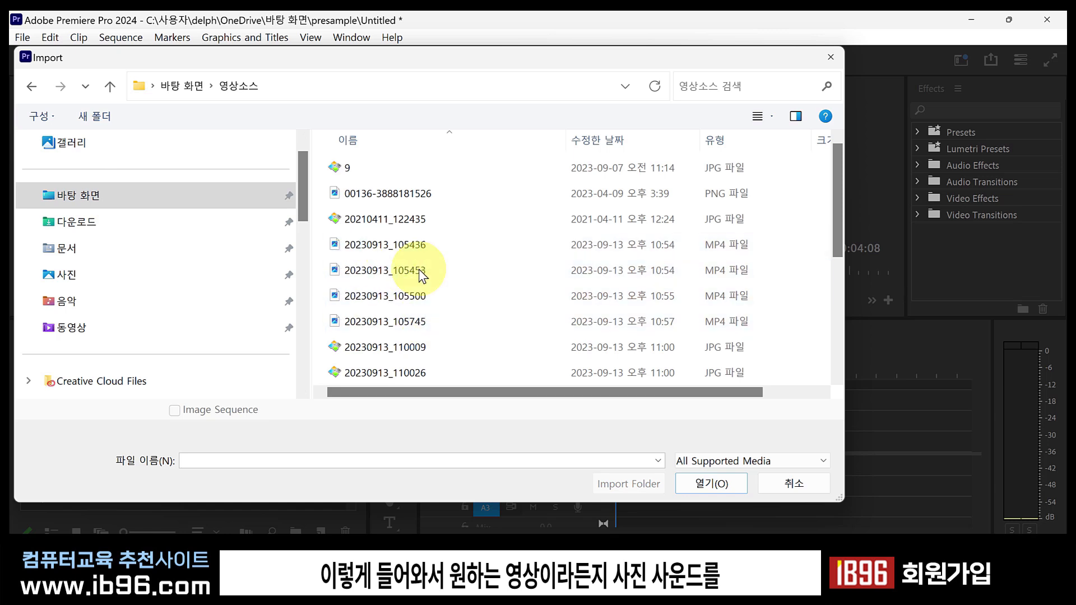
{"action": "left_click", "coordinate": [389, 252]}
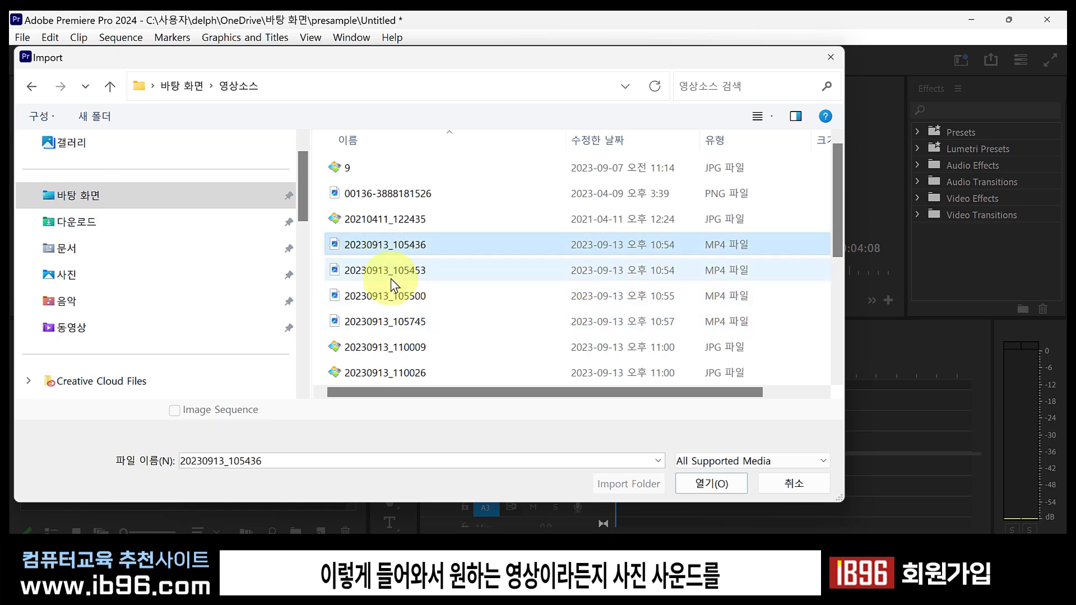
{"action": "left_click", "coordinate": [392, 220]}
{"action": "scroll", "coordinate": [448, 313], "scroll_direction": "down", "scroll_amount": 3}
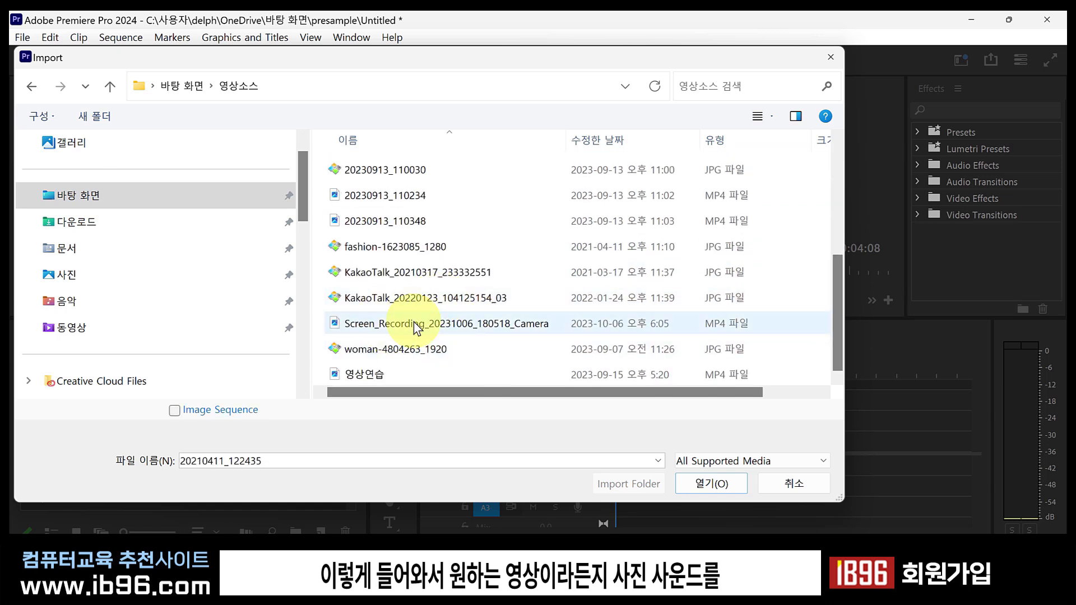
{"action": "scroll", "coordinate": [403, 307], "scroll_direction": "up", "scroll_amount": 3}
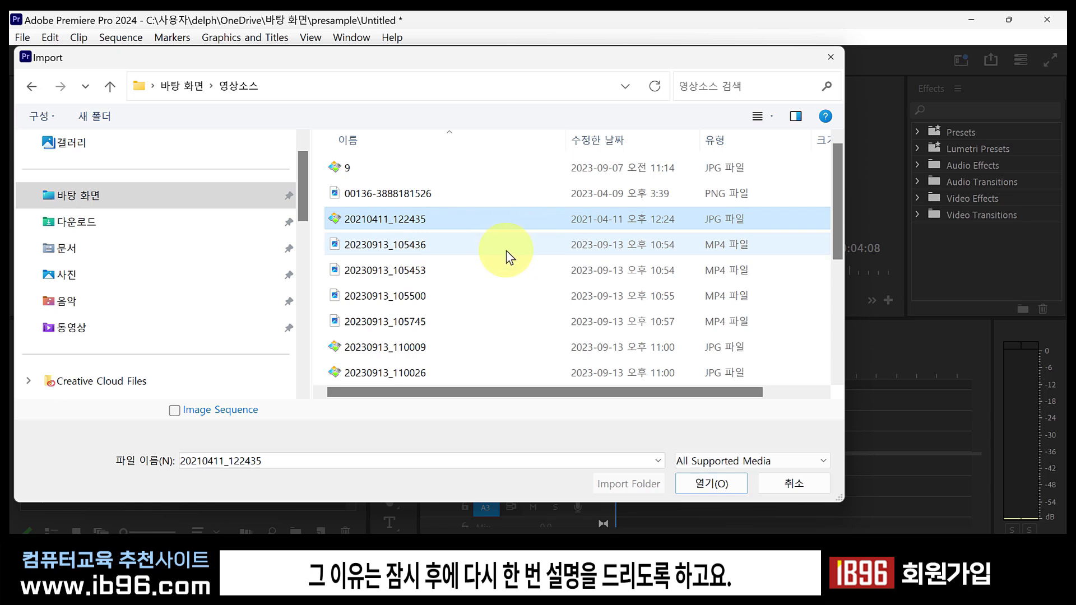
{"action": "left_click", "coordinate": [457, 245]}
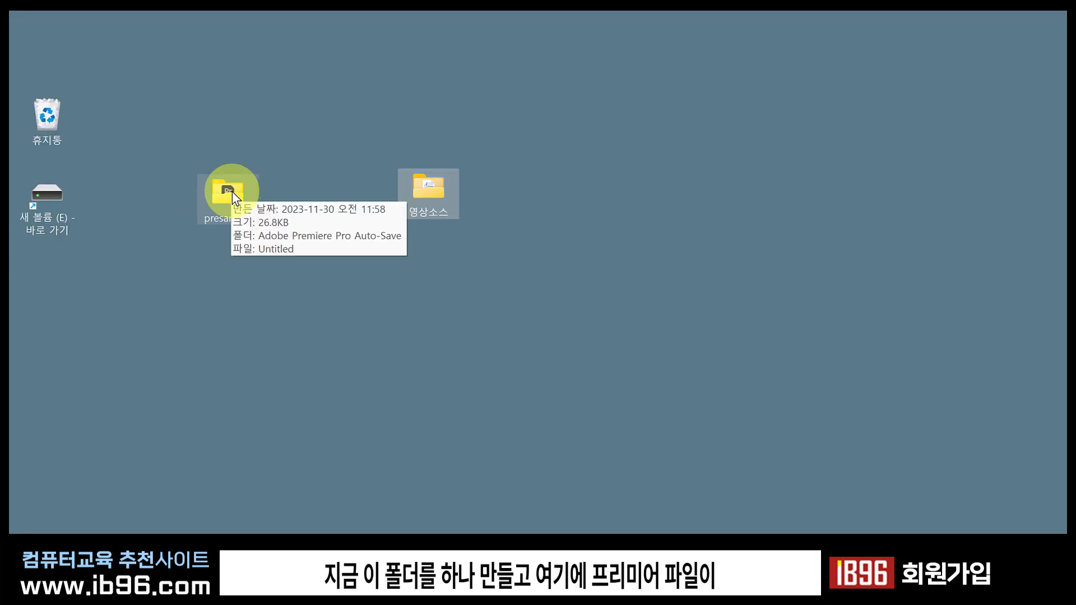
- Copy the video 20230913_105436 from the 영상소스 folder into the presample folder on the desktop
{"action": "double_click", "coordinate": [232, 192]}
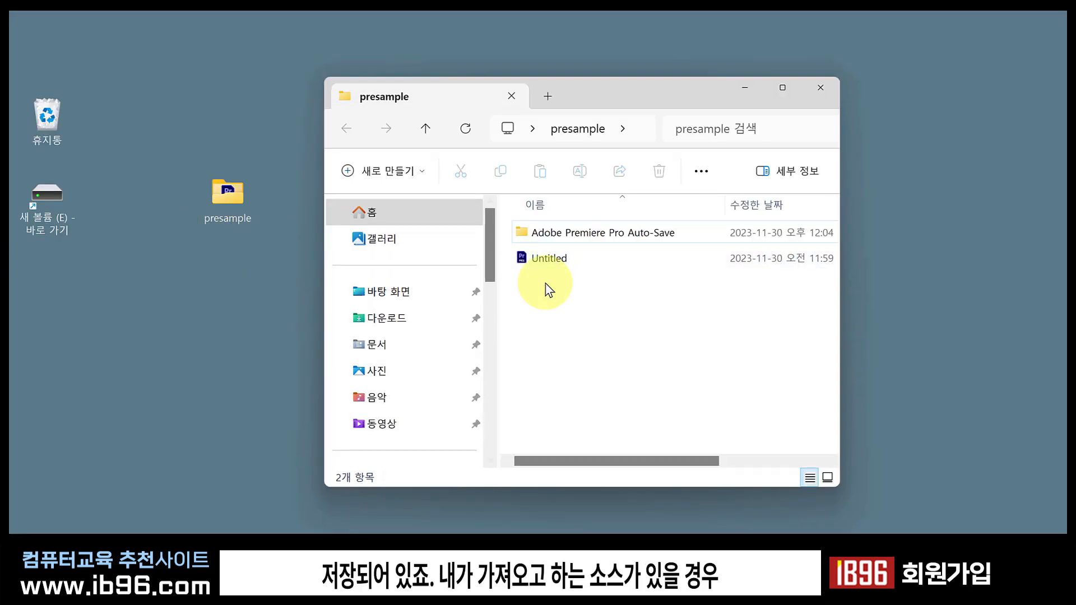
{"action": "left_click", "coordinate": [821, 88]}
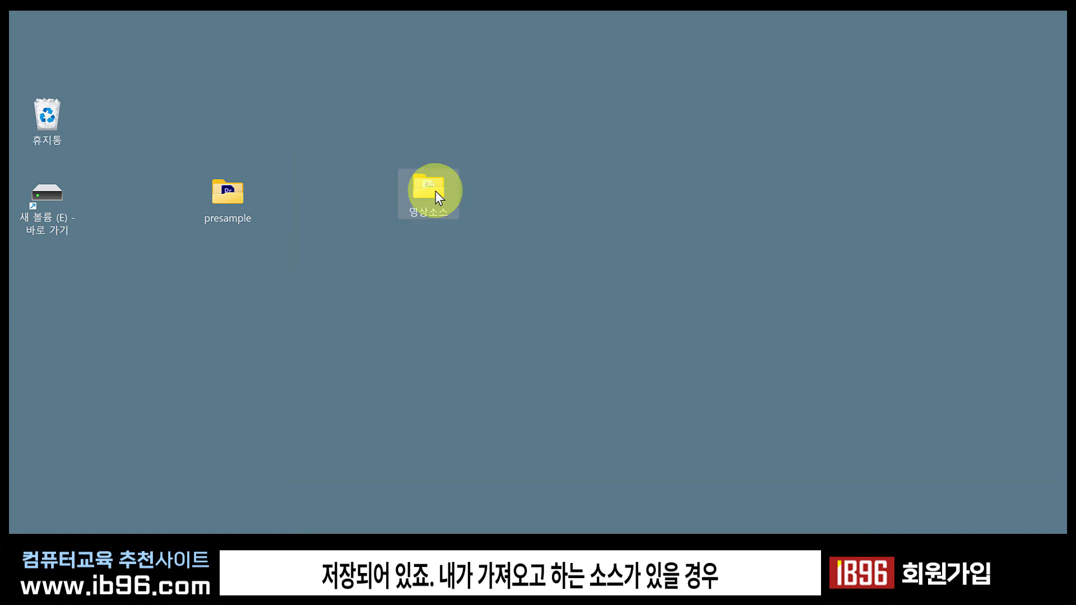
{"action": "double_click", "coordinate": [435, 190]}
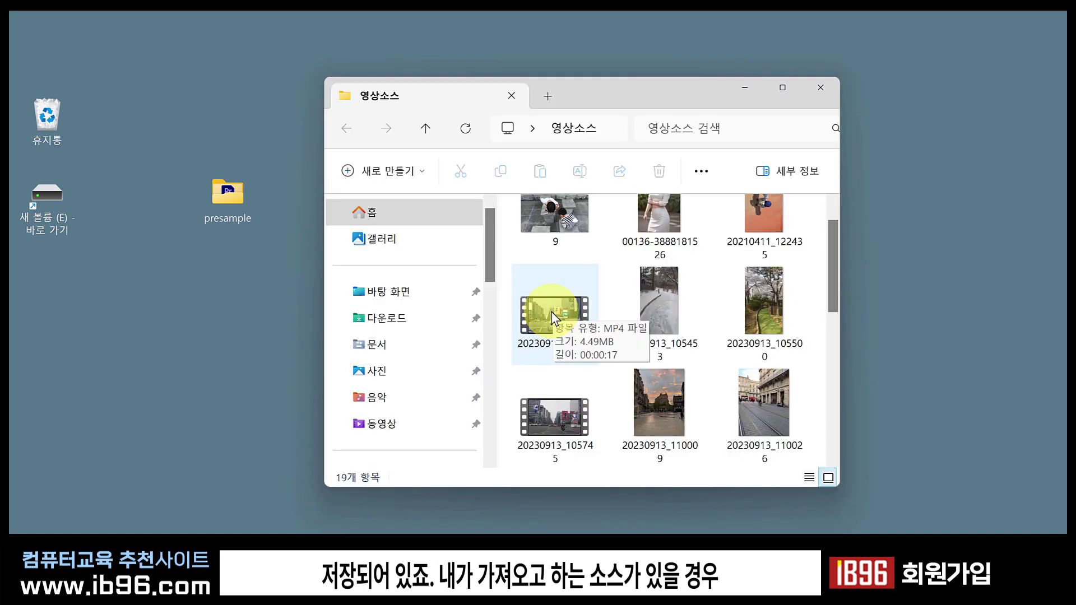
{"action": "left_click_drag", "start_coordinate": [550, 311], "coordinate": [220, 196]}
{"action": "left_click", "coordinate": [308, 262]}
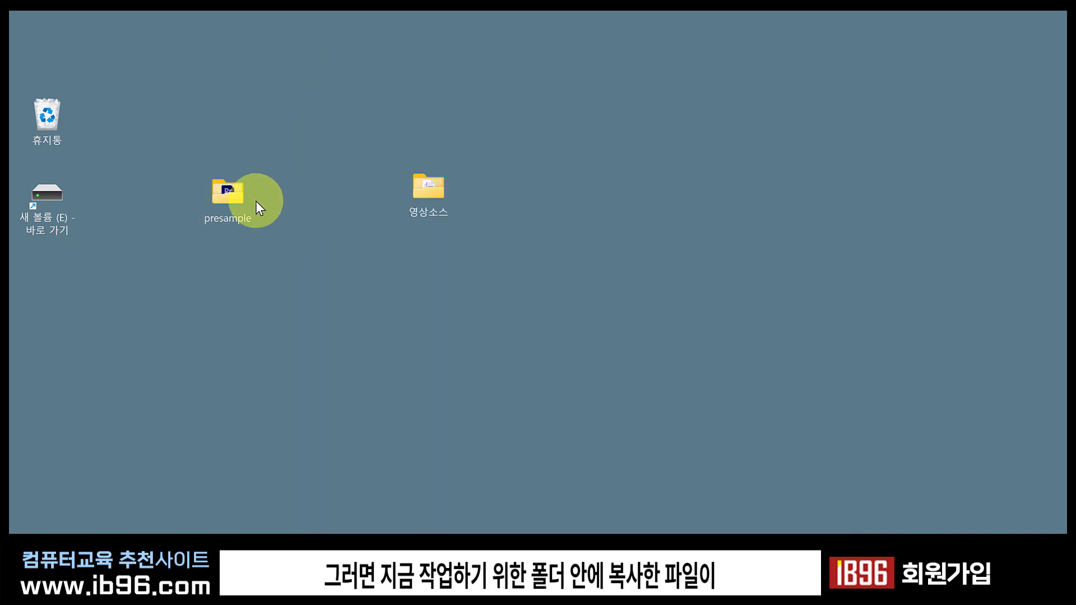
- Check the presample folder for the copied video 20230913_105436, and close the folder
{"action": "double_click", "coordinate": [238, 203]}
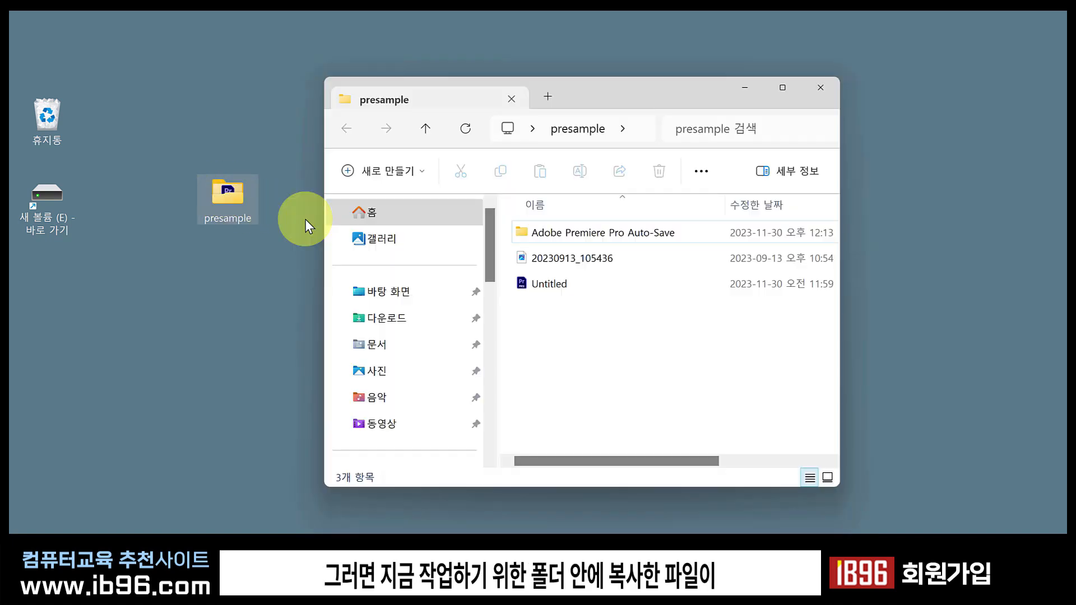
{"action": "left_click", "coordinate": [596, 257]}
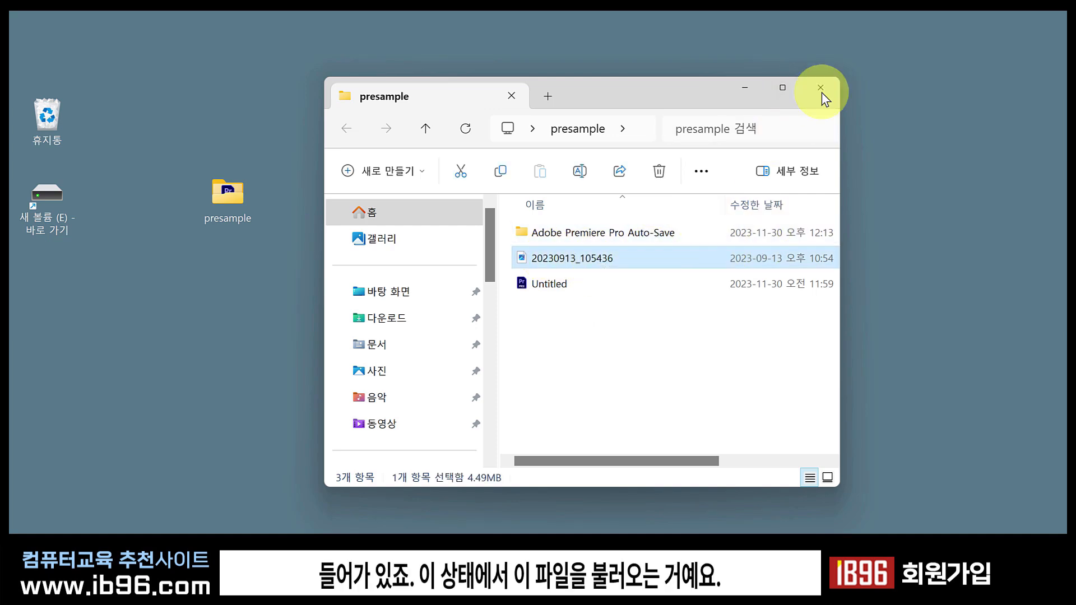
{"action": "left_click", "coordinate": [820, 89]}
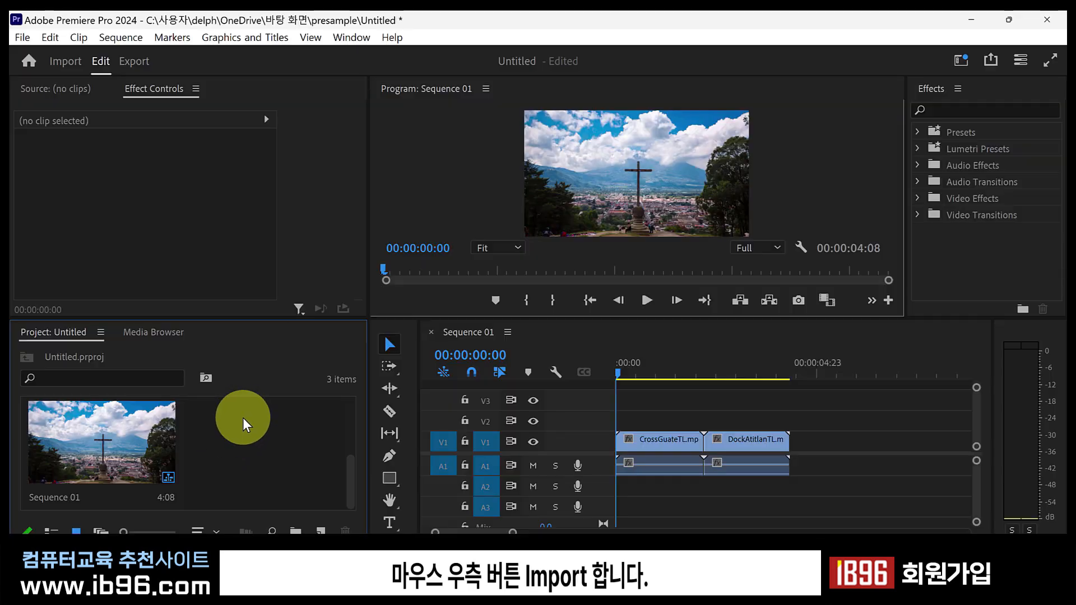
- Import 20230913_105436 from the presample folder into the project and place it on V1 after the existing Sequence 01 clips
{"action": "right_click", "coordinate": [243, 418]}
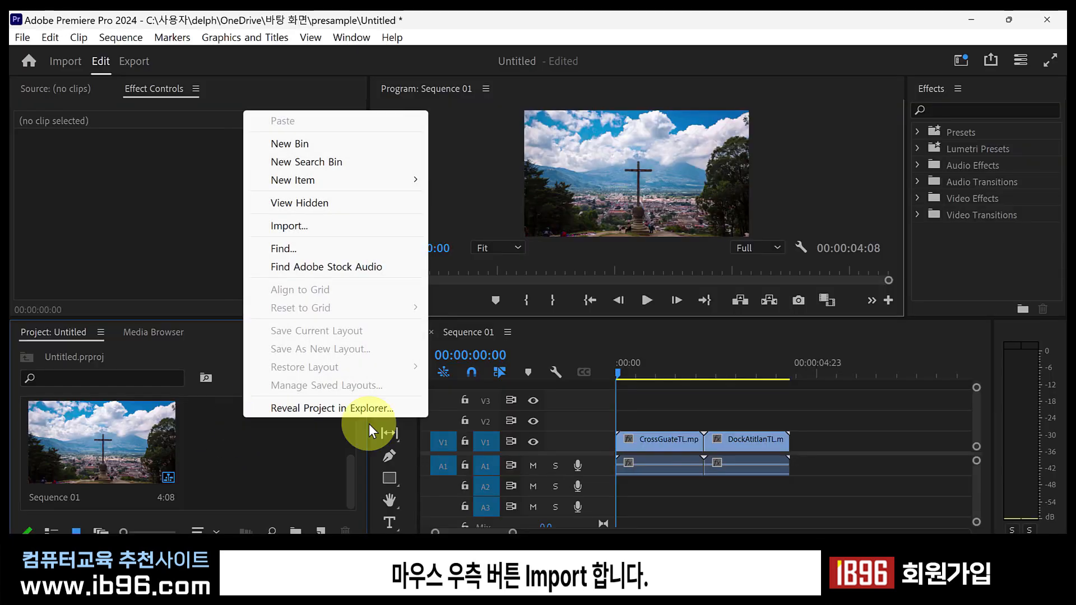
{"action": "left_click", "coordinate": [365, 224]}
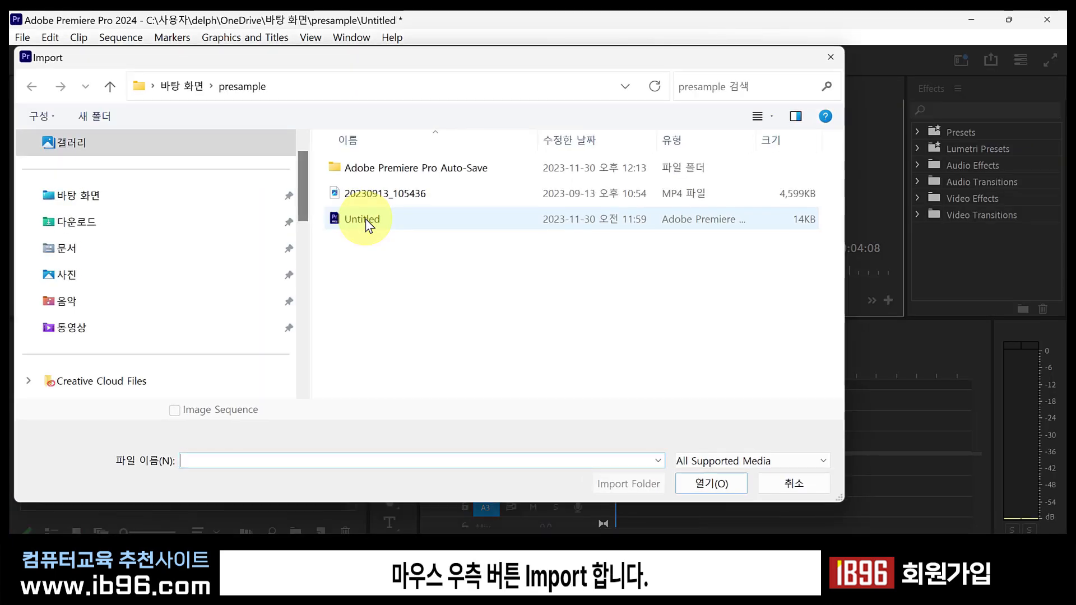
{"action": "left_click", "coordinate": [377, 202]}
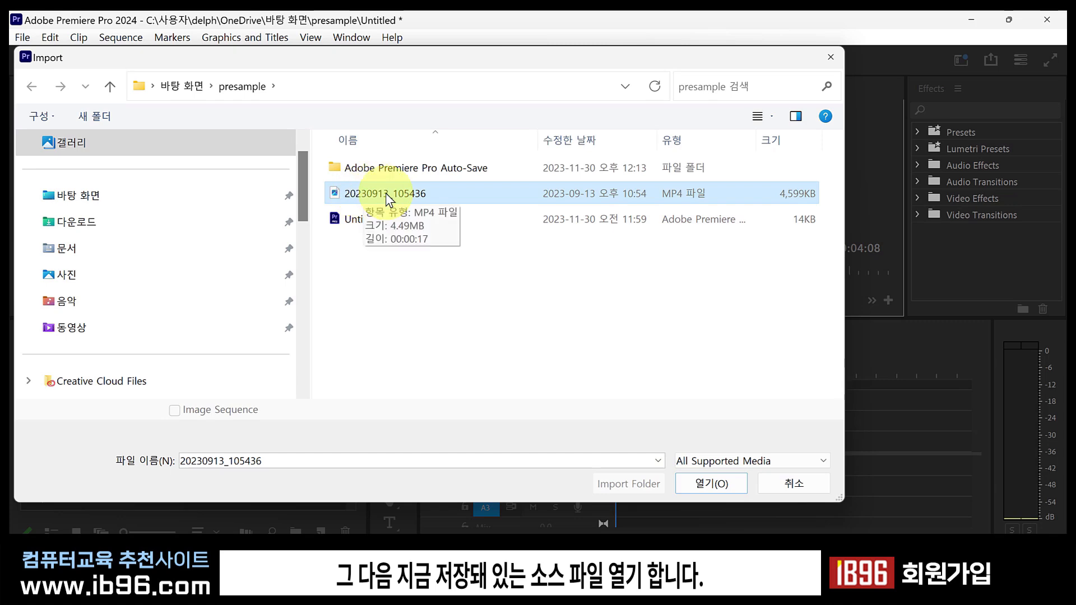
{"action": "left_click", "coordinate": [735, 482]}
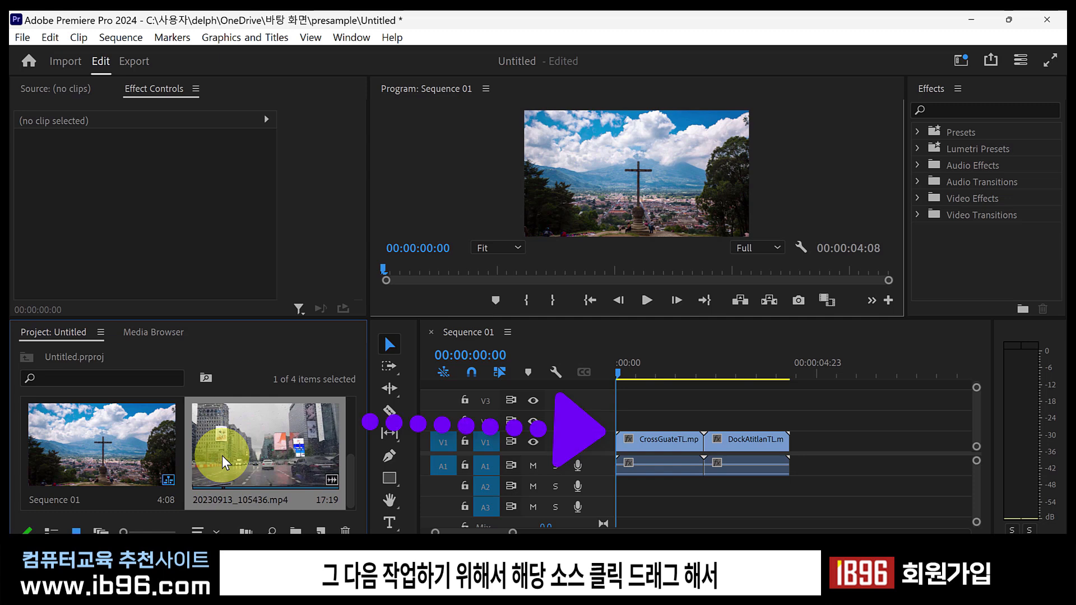
{"action": "left_click_drag", "start_coordinate": [226, 455], "coordinate": [812, 454]}
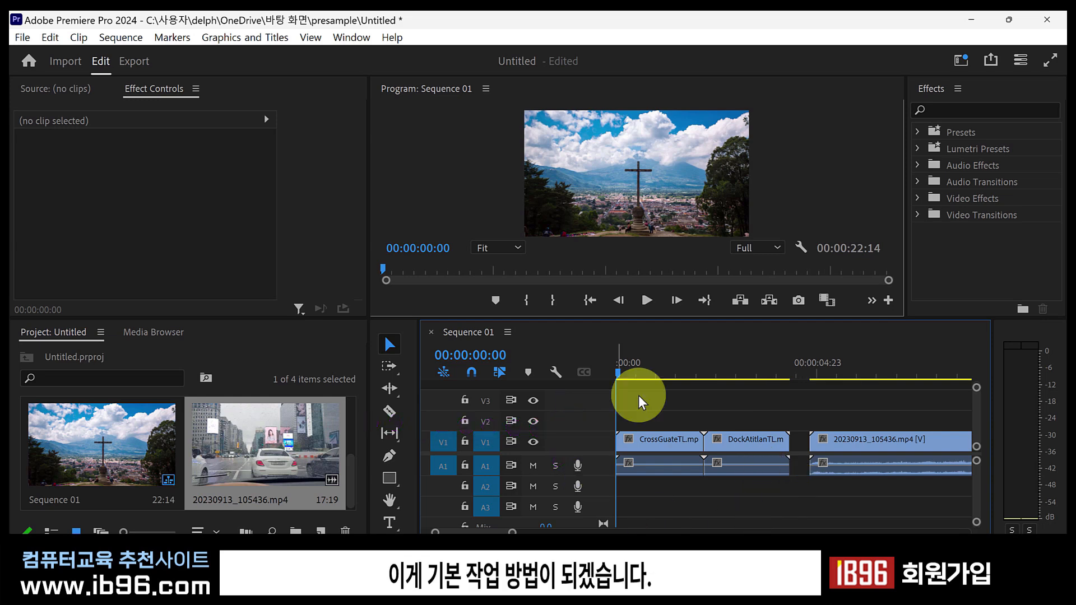
- Delete all clips from the Sequence 01 timeline and save the project
{"action": "left_click_drag", "start_coordinate": [674, 402], "coordinate": [854, 492]}
{"action": "key", "text": "Delete"}
{"action": "left_click", "coordinate": [22, 37]}
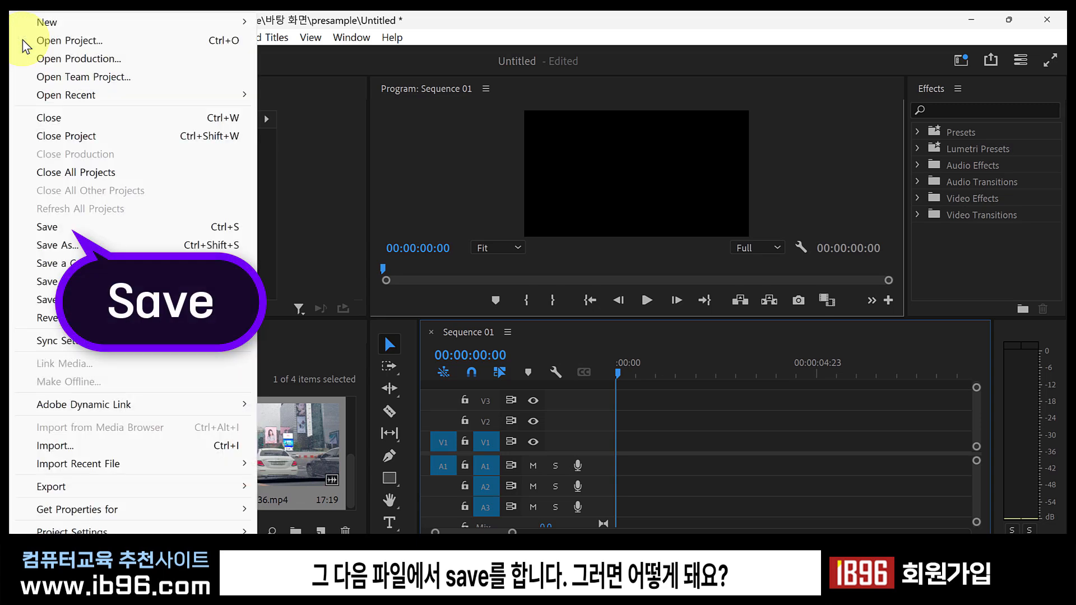
{"action": "left_click", "coordinate": [84, 233]}
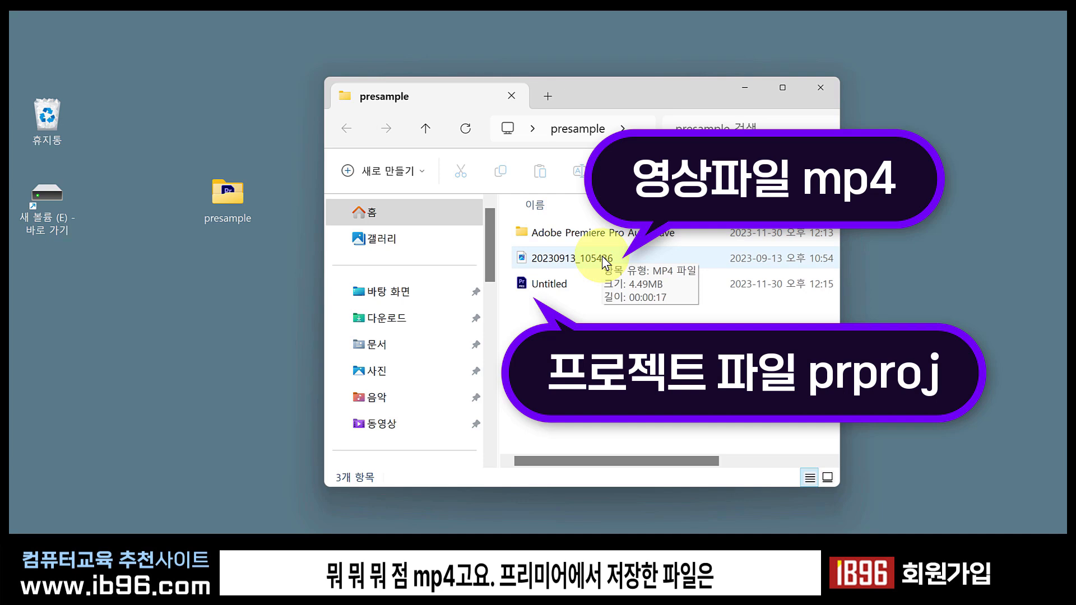
- Examine the file type of the Untitled project file in its properties
{"action": "right_click", "coordinate": [555, 287]}
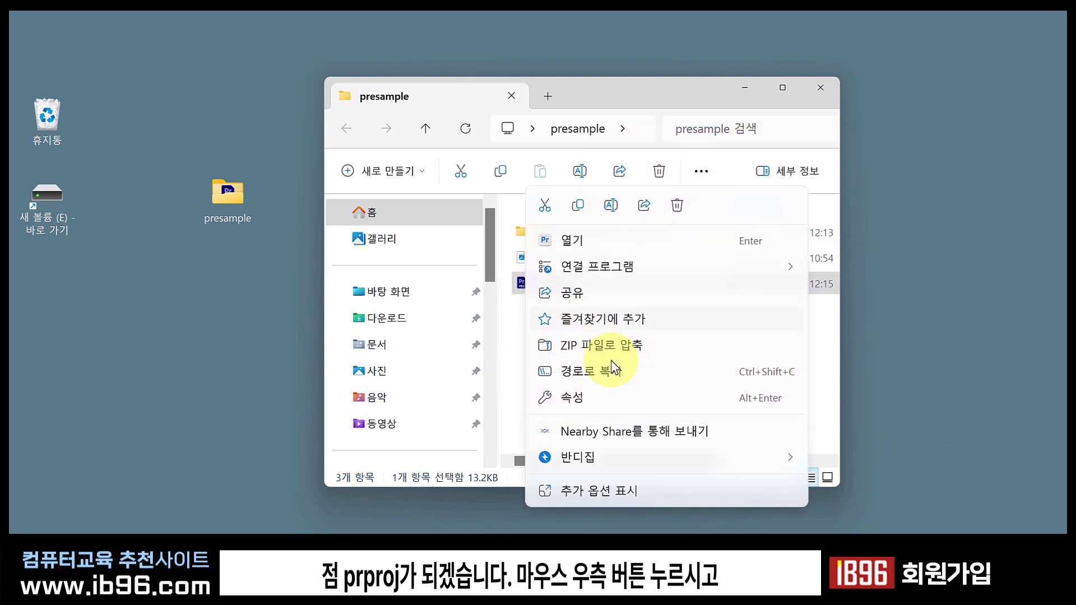
{"action": "left_click", "coordinate": [603, 399]}
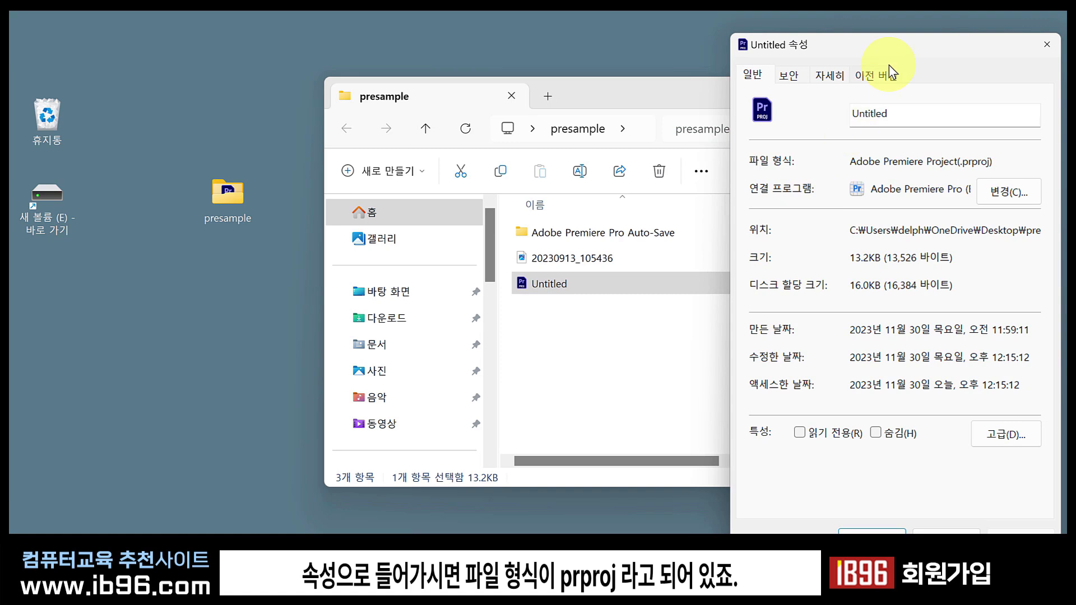
{"action": "left_click_drag", "start_coordinate": [889, 65], "coordinate": [624, 68]}
{"action": "left_click_drag", "start_coordinate": [725, 165], "coordinate": [699, 164]}
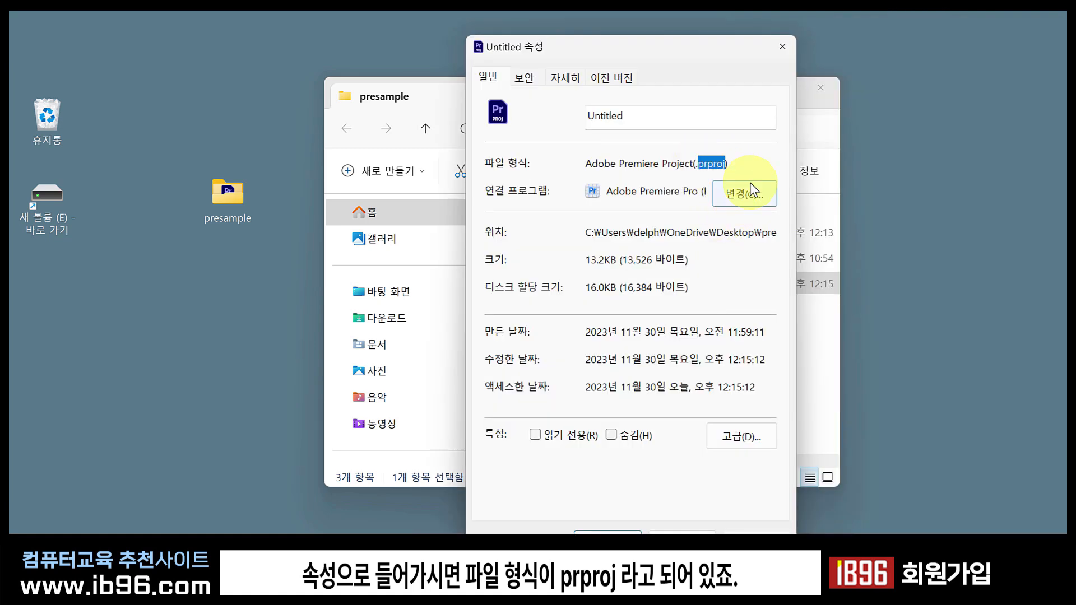
{"action": "key", "text": "Escape"}
- Examine the file type of the video 20230913_105436 in its properties
{"action": "left_click", "coordinate": [567, 254]}
{"action": "right_click", "coordinate": [567, 254]}
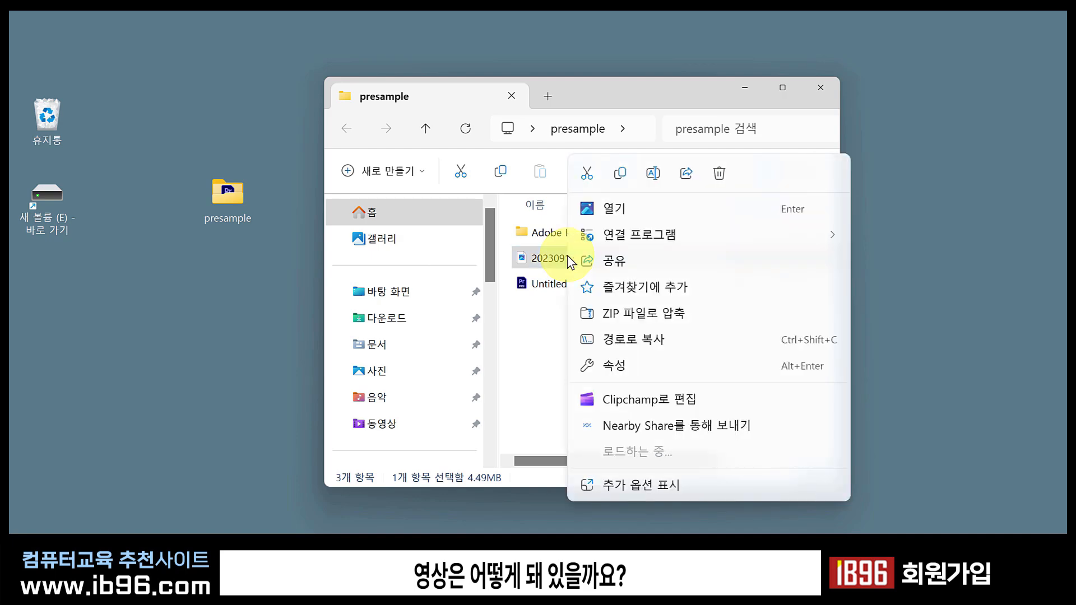
{"action": "left_click", "coordinate": [636, 358]}
{"action": "left_click_drag", "start_coordinate": [919, 166], "coordinate": [895, 166]}
{"action": "key", "text": "Escape"}
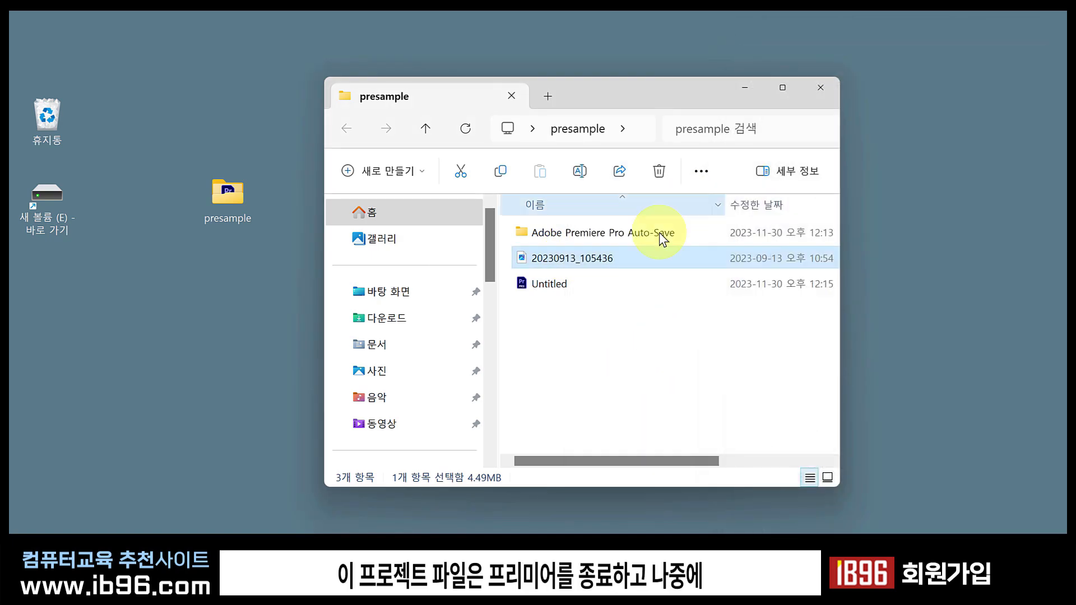
- Open the Untitled project file in Premiere Pro and move the playhead of Sequence 01 to 00:00:02:01
{"action": "left_click", "coordinate": [529, 286]}
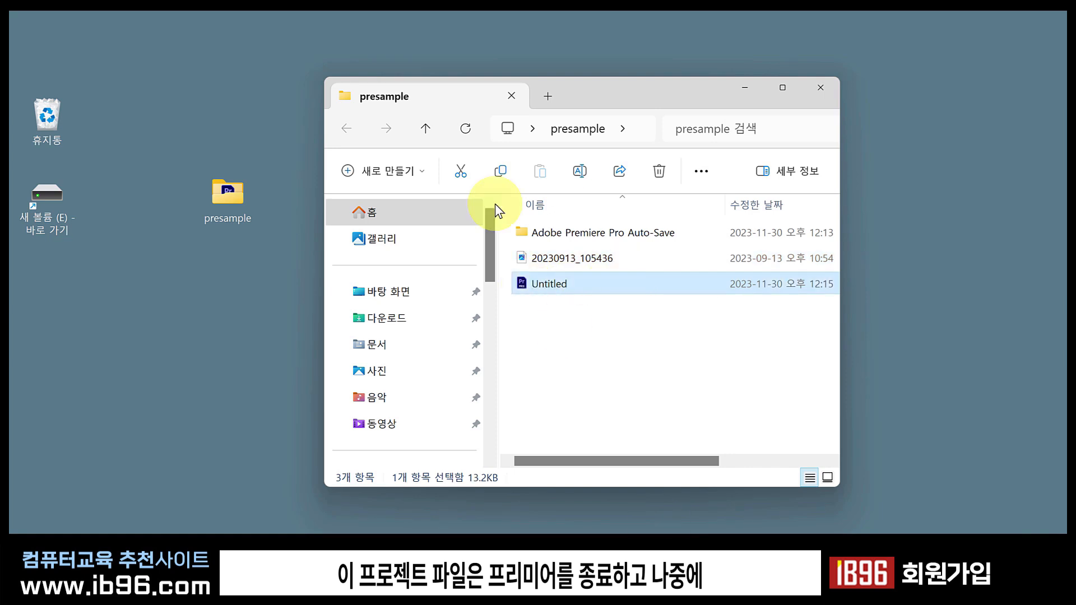
{"action": "double_click", "coordinate": [555, 284]}
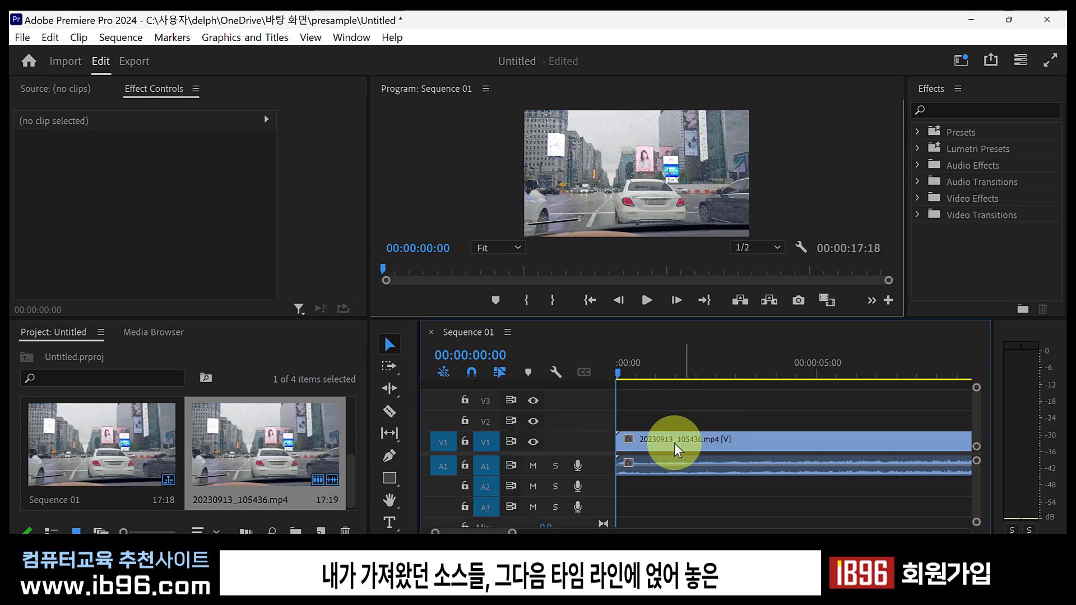
{"action": "left_click_drag", "start_coordinate": [654, 379], "coordinate": [700, 409]}
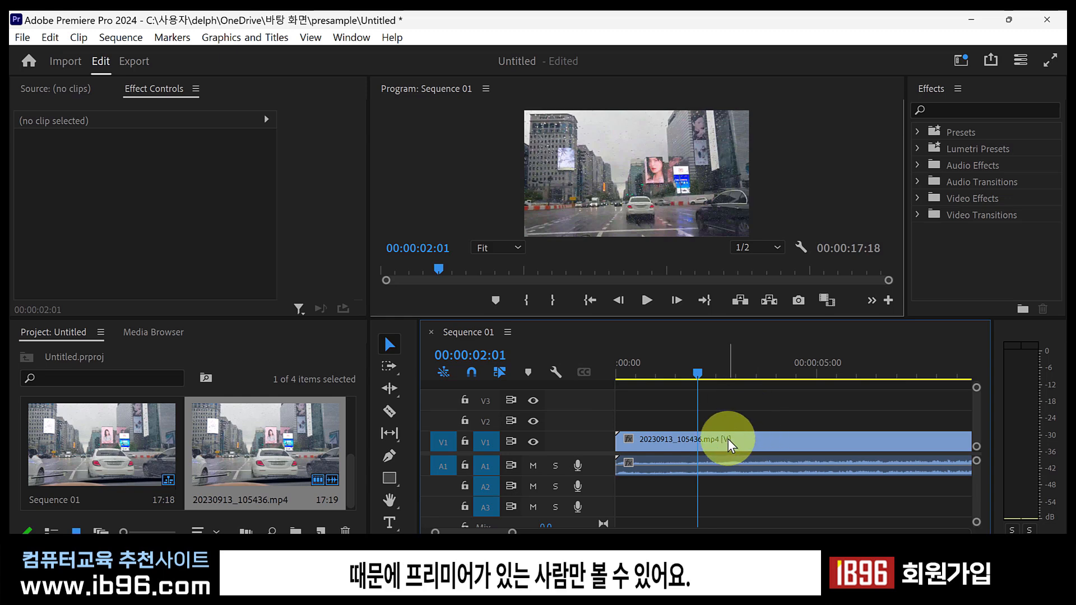
- Export Sequence 01 as the H.264 media file Sequence 01_1.mp4 to the presample folder with the Match Source - Adaptive High Bitrate preset
{"action": "mouse_move", "coordinate": [729, 444]}
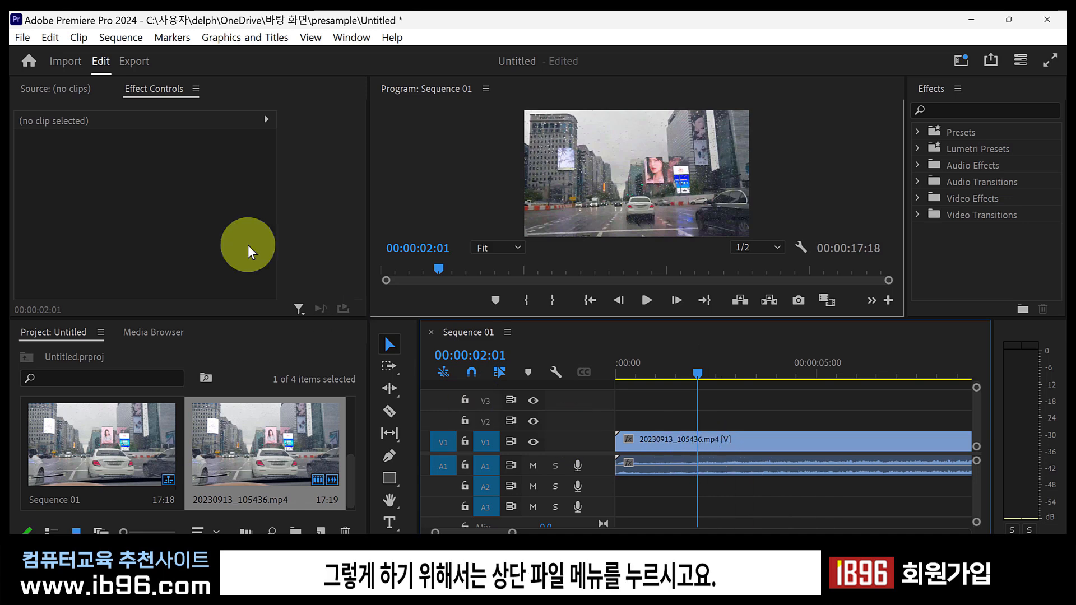
{"action": "left_click", "coordinate": [22, 38]}
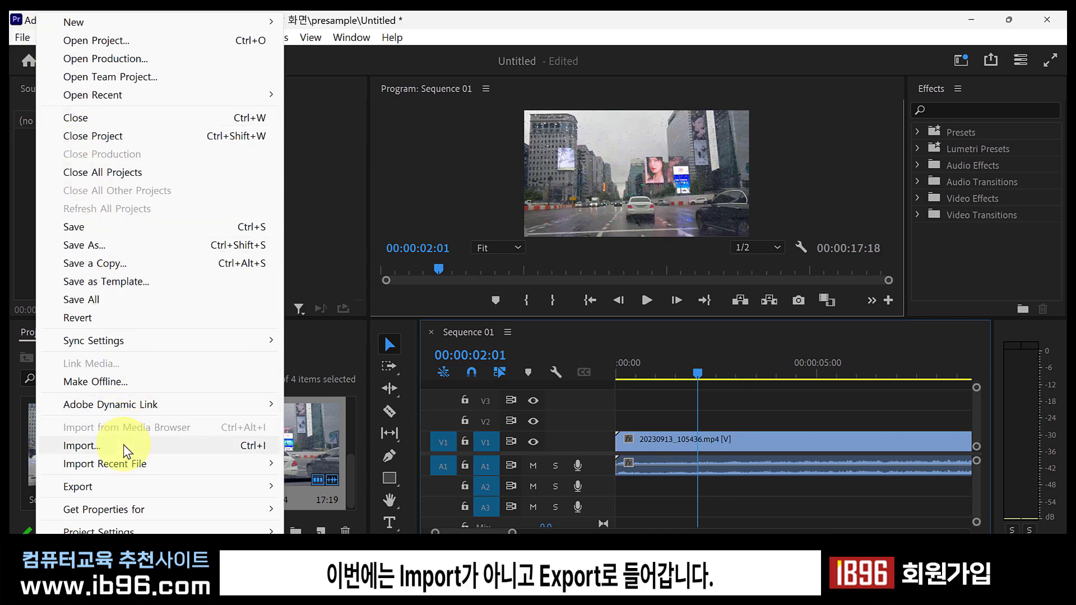
{"action": "mouse_move", "coordinate": [132, 487]}
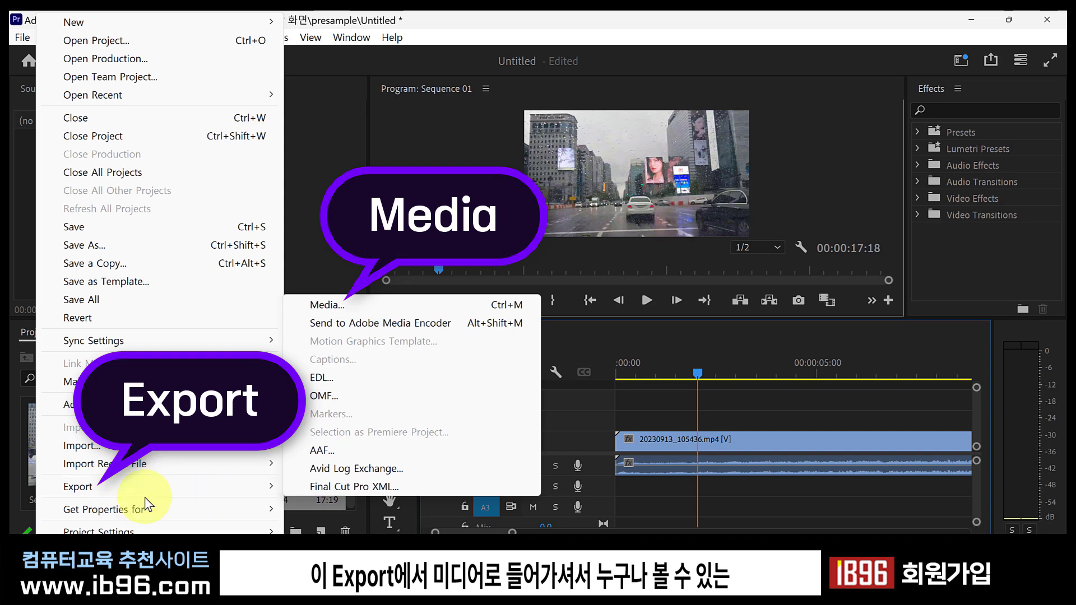
{"action": "mouse_move", "coordinate": [215, 491]}
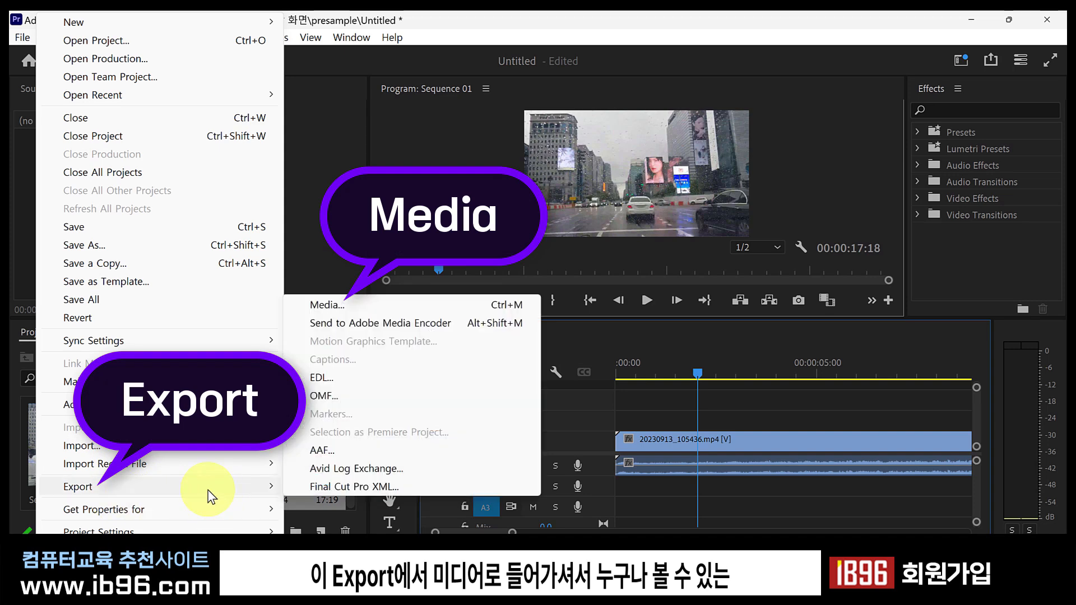
{"action": "left_click", "coordinate": [346, 307]}
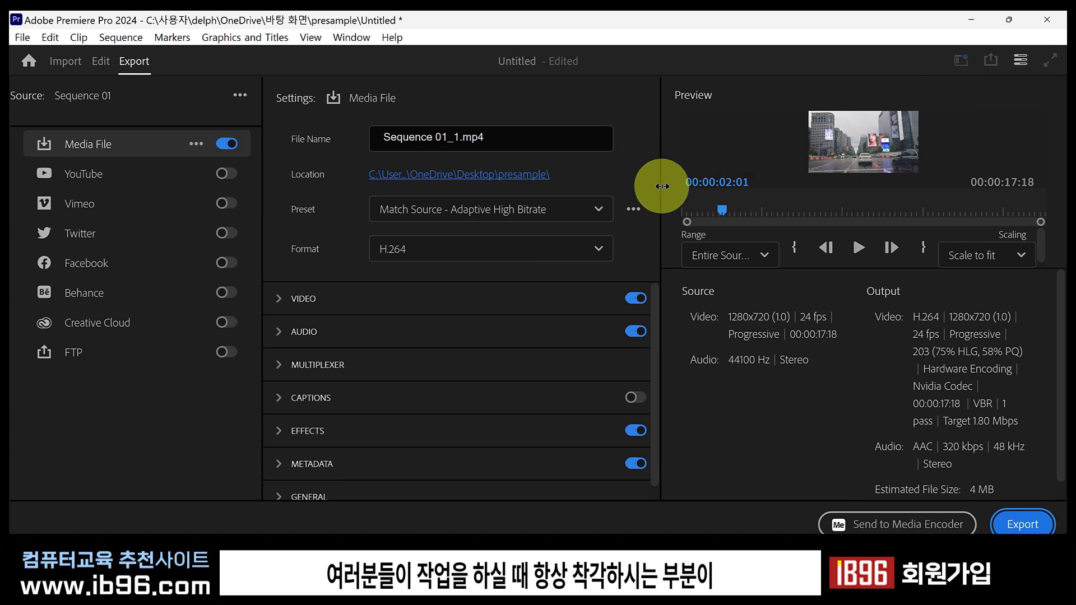
{"action": "left_click", "coordinate": [22, 37]}
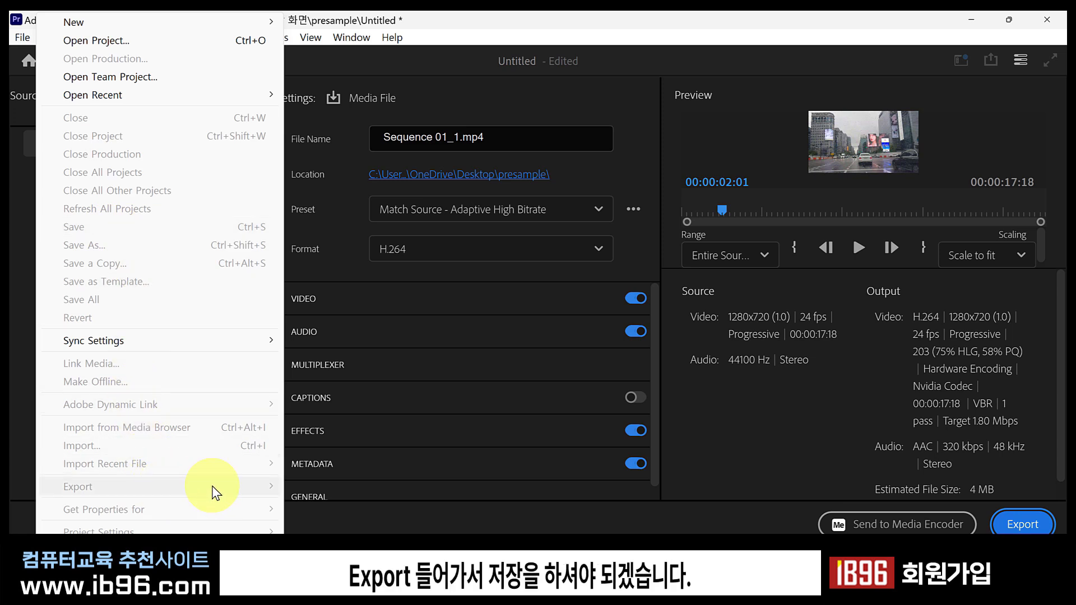
{"action": "left_click", "coordinate": [821, 440]}
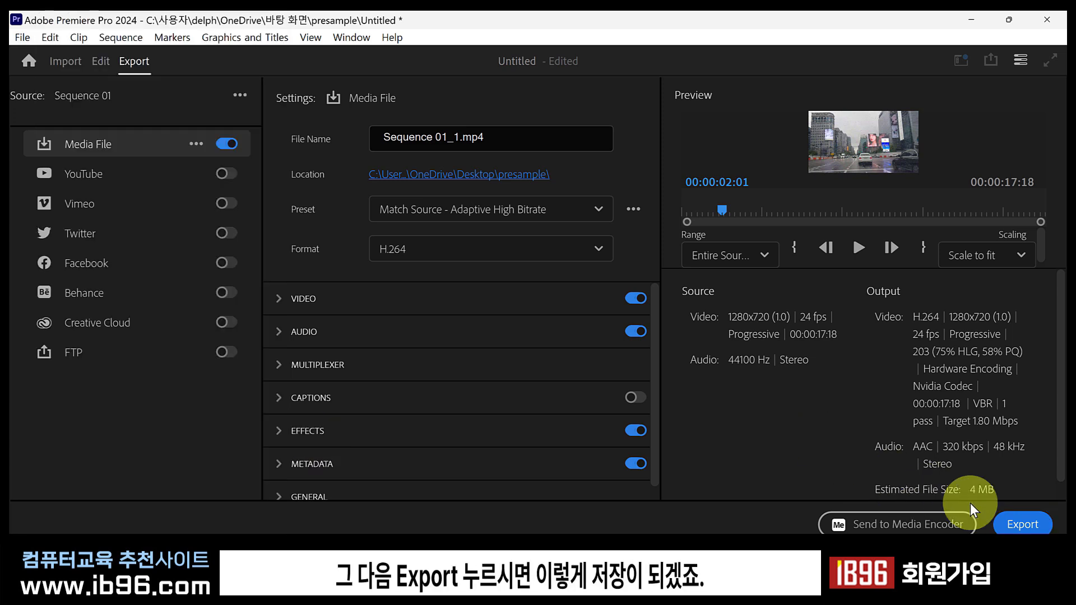
{"action": "left_click", "coordinate": [1024, 524]}
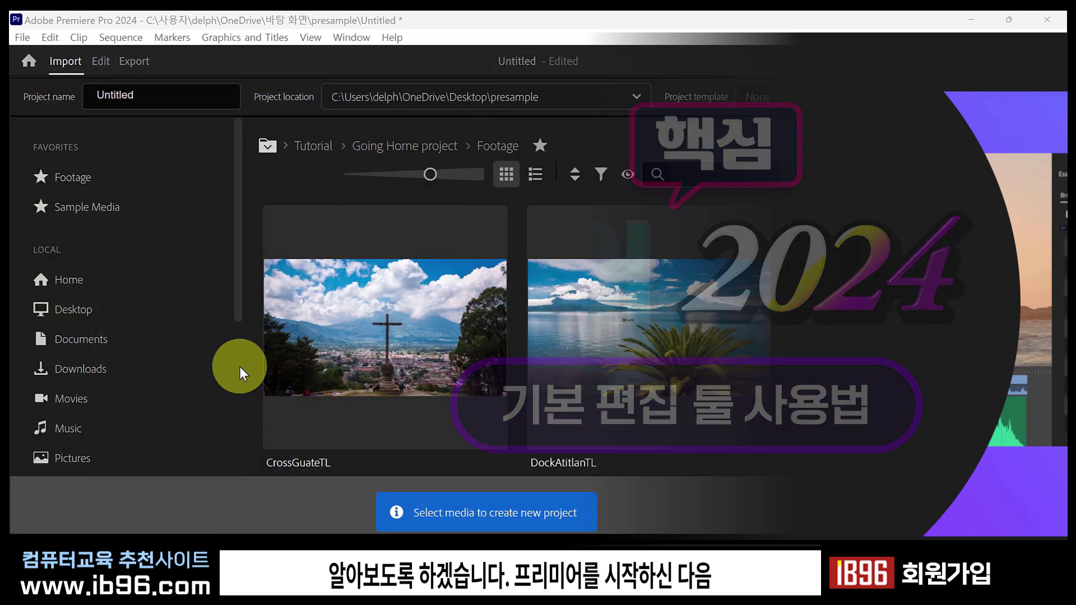
- Create an empty project named Untitled in the presample desktop folder without selecting any media
{"action": "left_click", "coordinate": [960, 247]}
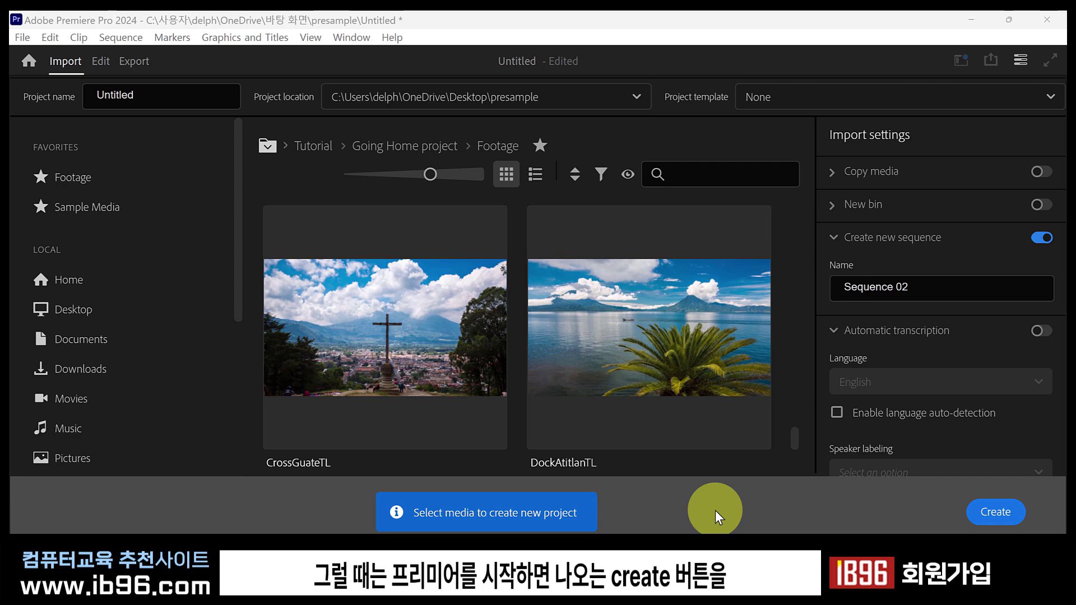
{"action": "left_click", "coordinate": [989, 513]}
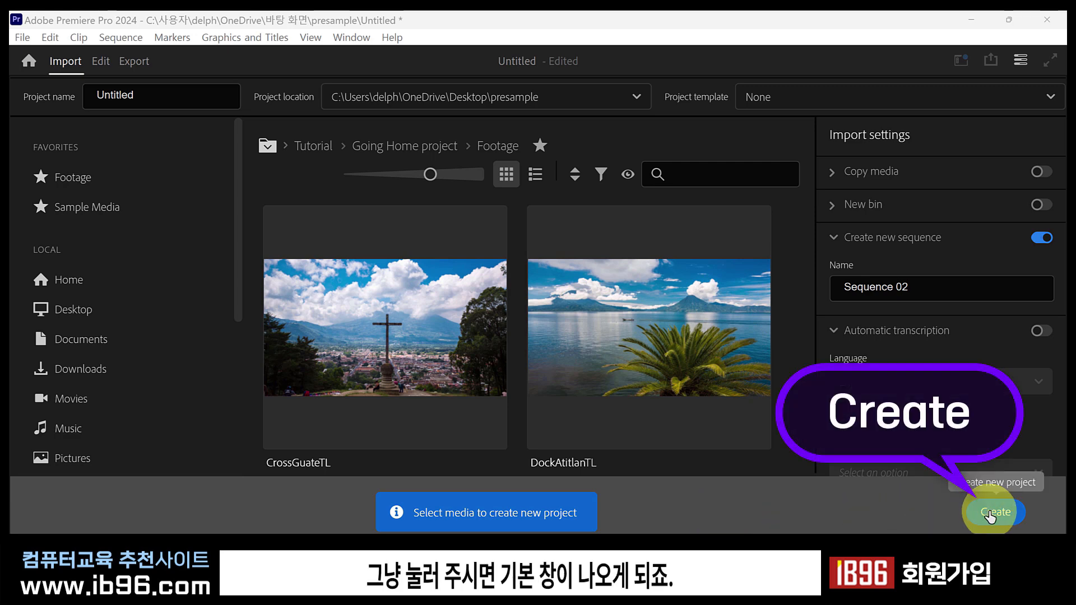
{"action": "left_click", "coordinate": [553, 315]}
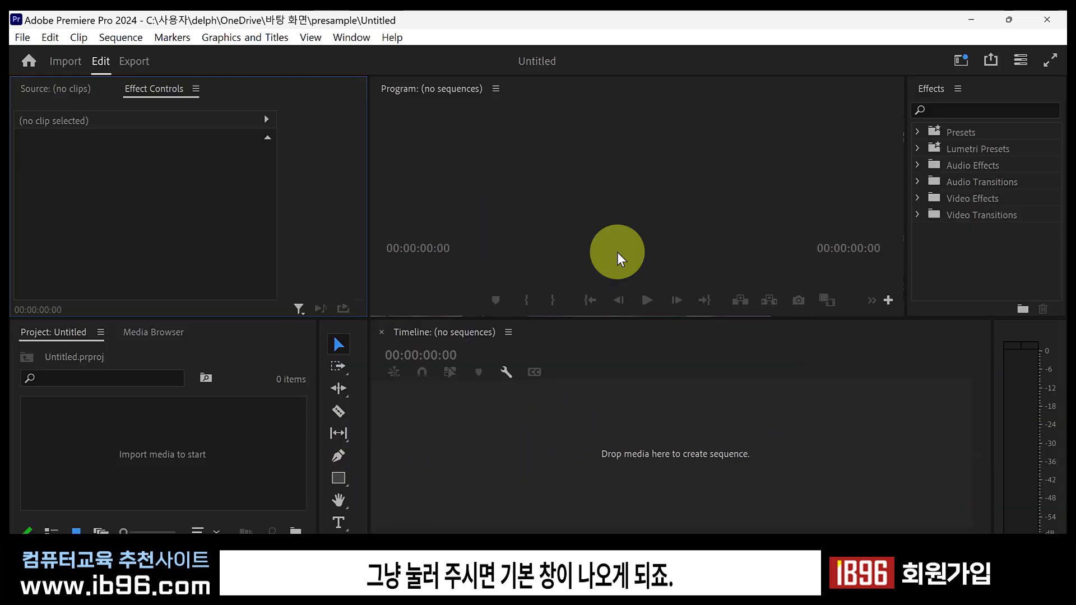
- Examine the presets offered for a new sequence, including DSLR 1080p30, without creating the sequence
{"action": "left_click", "coordinate": [223, 432]}
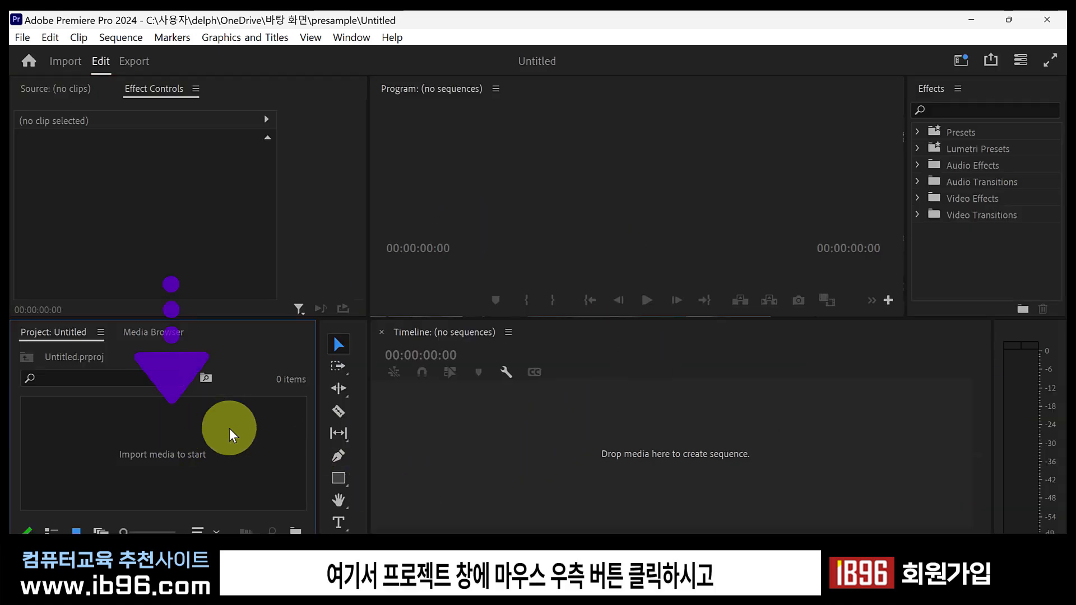
{"action": "right_click", "coordinate": [239, 418]}
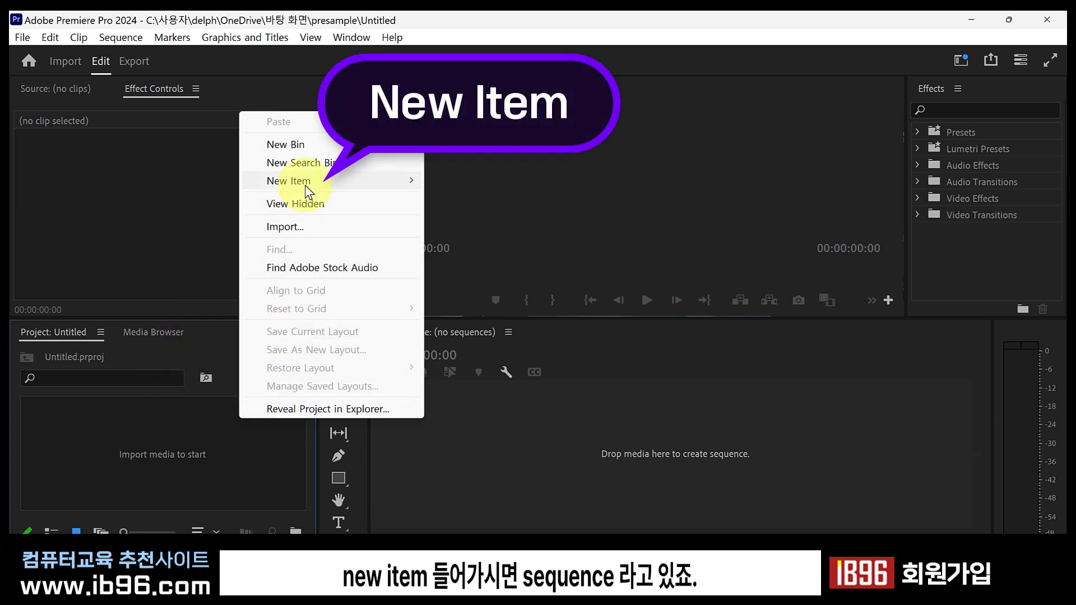
{"action": "mouse_move", "coordinate": [305, 185]}
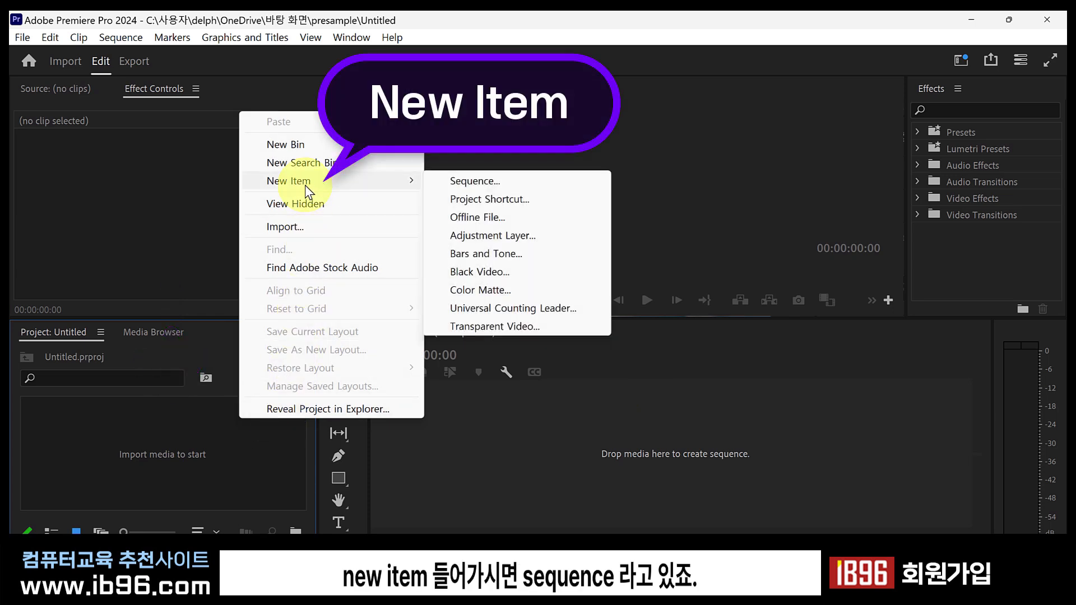
{"action": "left_click", "coordinate": [449, 181]}
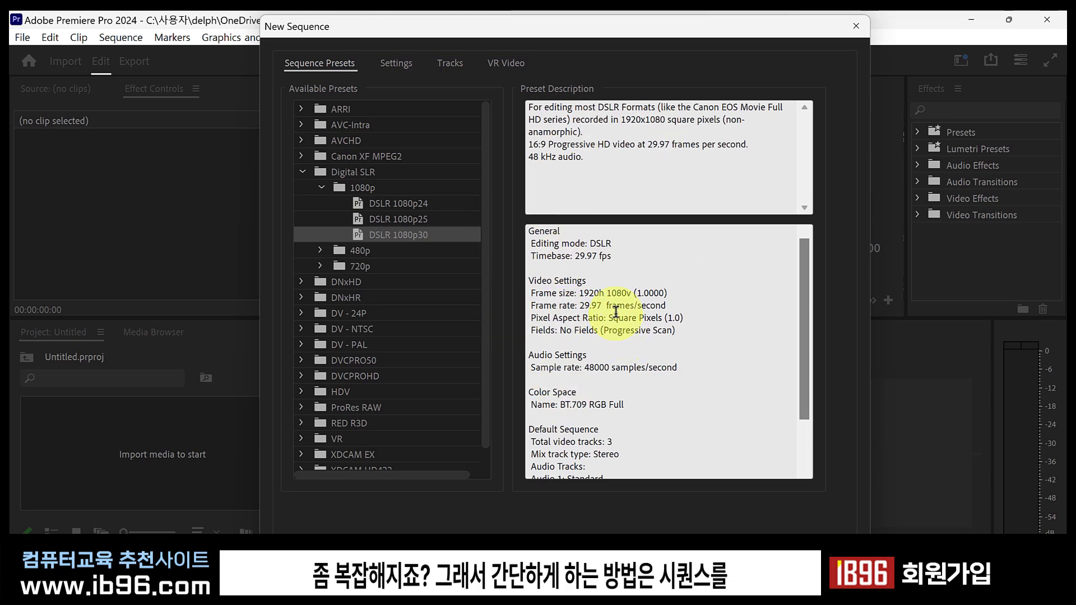
{"action": "left_click", "coordinate": [855, 27]}
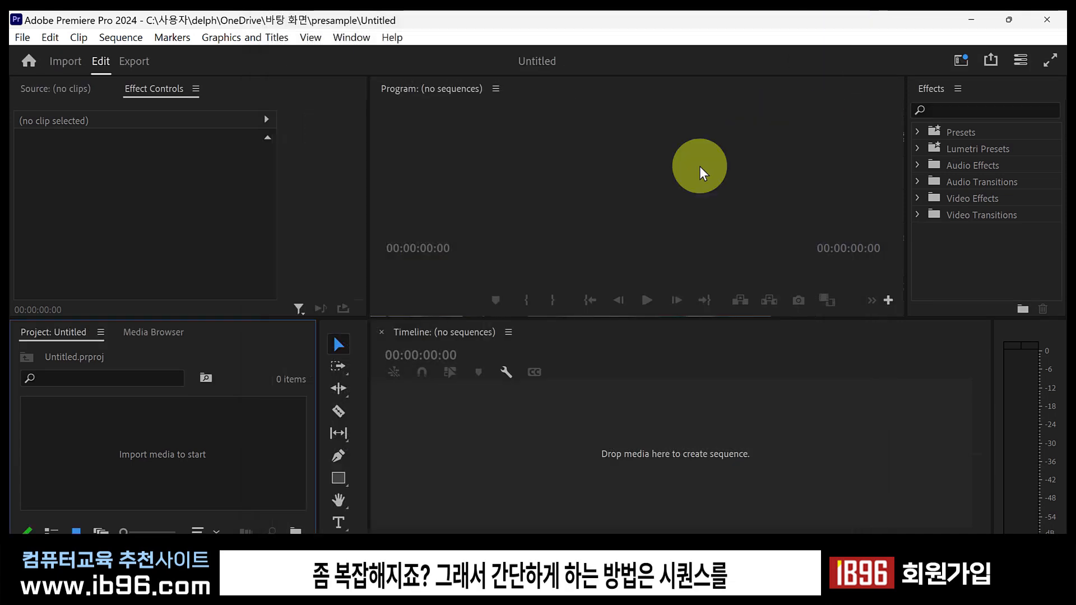
- Import the video 20230913_105436 from the presample folder and create a sequence by placing it on the empty timeline
{"action": "right_click", "coordinate": [236, 415]}
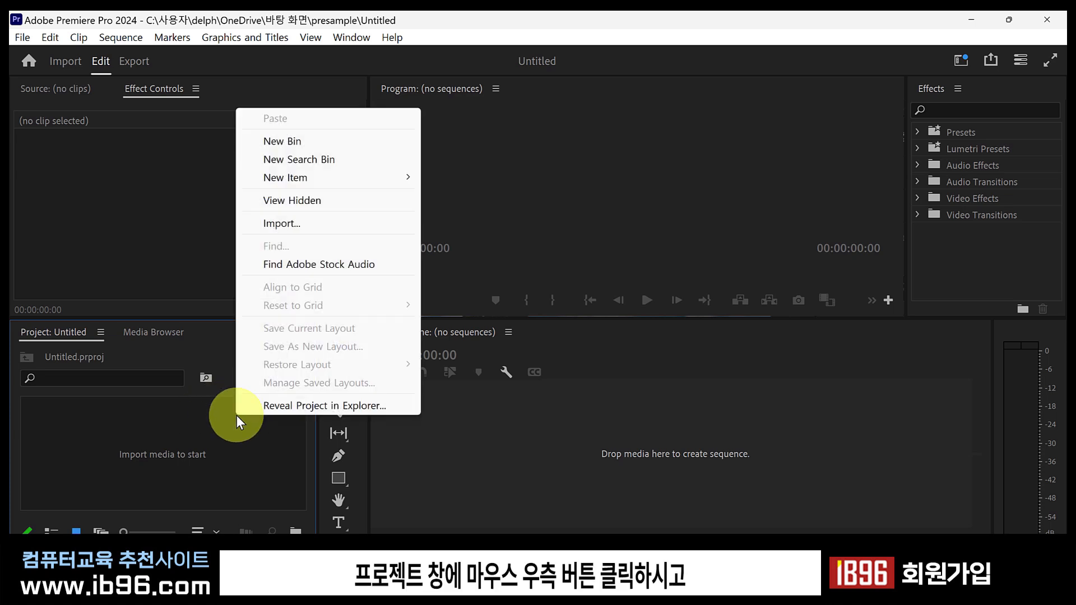
{"action": "left_click", "coordinate": [305, 226]}
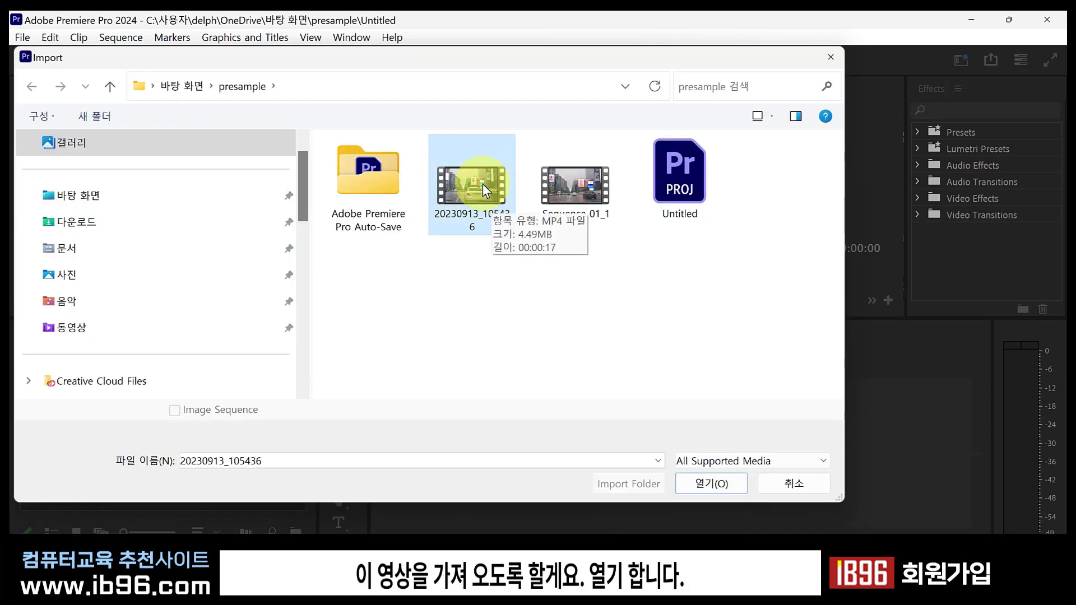
{"action": "left_click", "coordinate": [710, 482]}
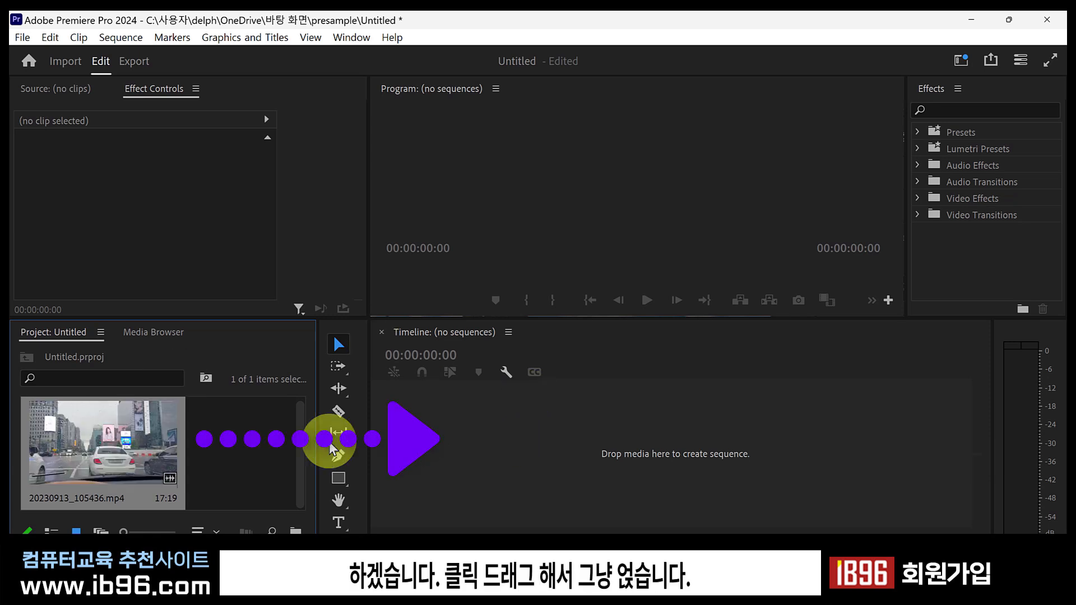
{"action": "left_click_drag", "start_coordinate": [140, 448], "coordinate": [481, 451]}
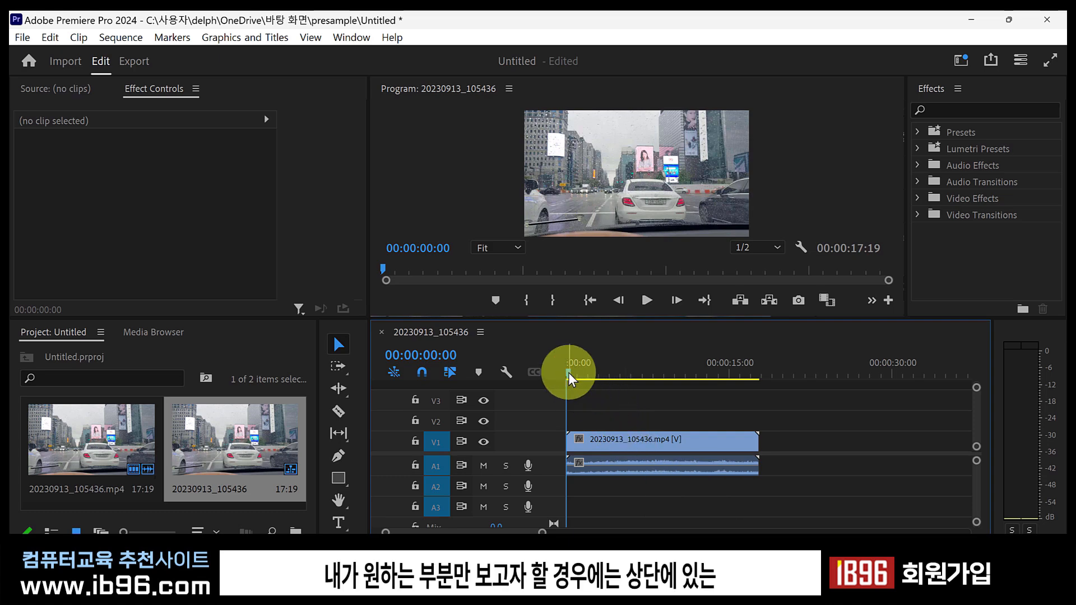
- Mute audio track A1 and scrub the playhead through the sequence, leaving it at 00:00:06:02
{"action": "left_click_drag", "start_coordinate": [568, 371], "coordinate": [687, 390]}
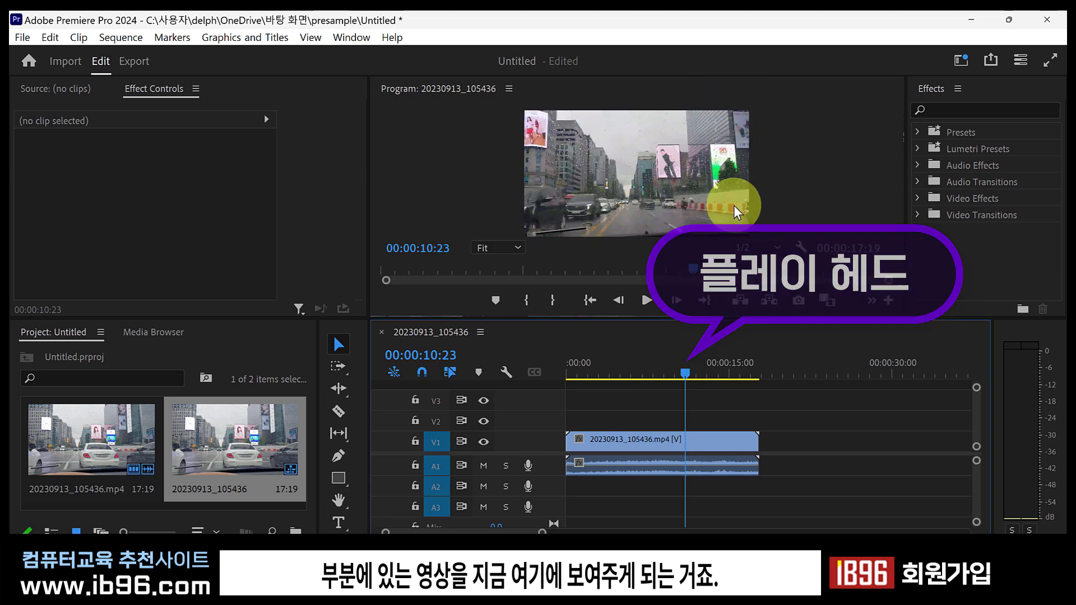
{"action": "left_click_drag", "start_coordinate": [684, 372], "coordinate": [697, 411]}
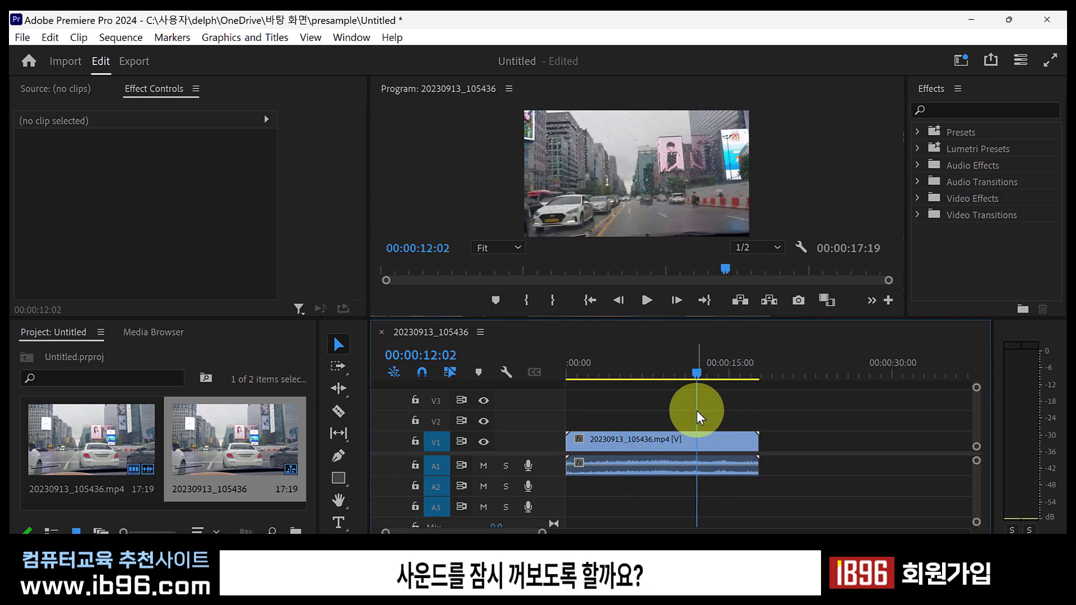
{"action": "left_click", "coordinate": [483, 466]}
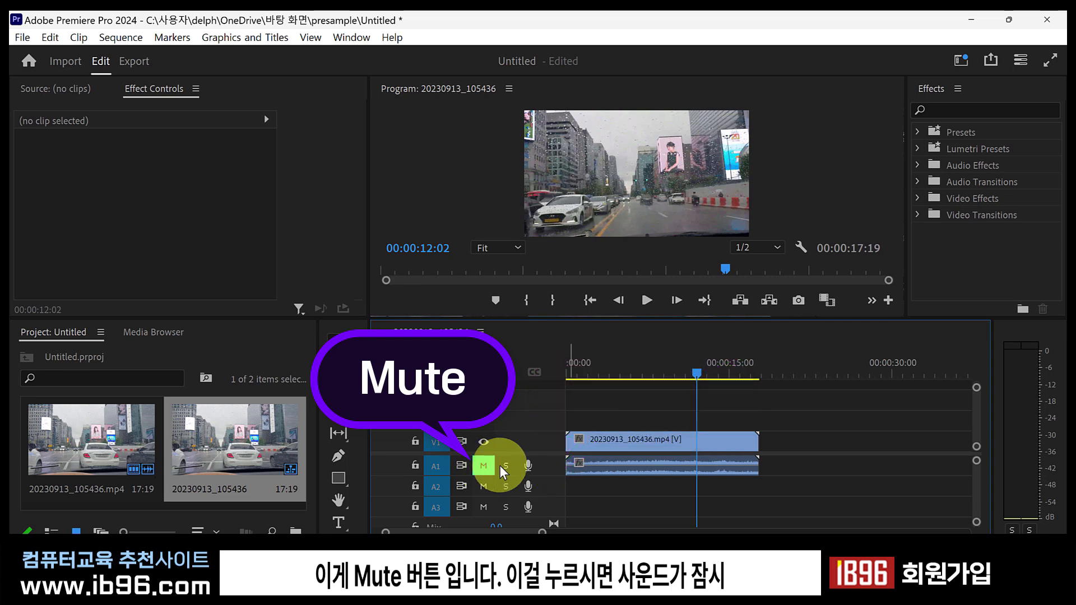
{"action": "left_click_drag", "start_coordinate": [697, 373], "coordinate": [646, 394]}
{"action": "left_click", "coordinate": [484, 466]}
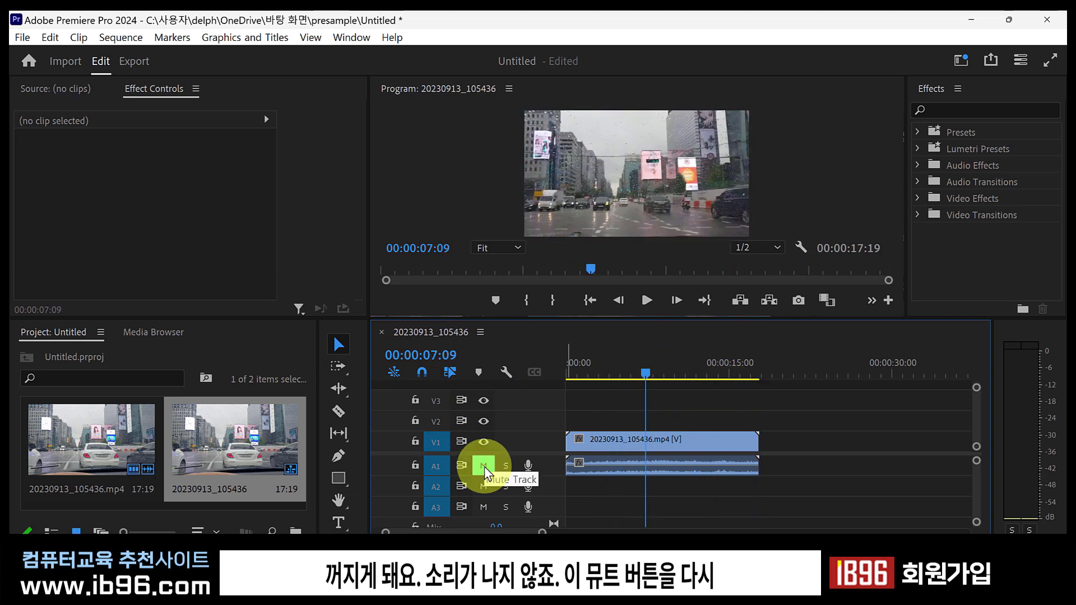
{"action": "left_click", "coordinate": [484, 467]}
{"action": "mouse_move", "coordinate": [651, 385]}
{"action": "left_mouse_down"}
{"action": "mouse_move", "coordinate": [641, 373]}
{"action": "mouse_move", "coordinate": [590, 381]}
{"action": "mouse_move", "coordinate": [673, 384]}
{"action": "mouse_move", "coordinate": [632, 392]}
{"action": "left_mouse_up"}
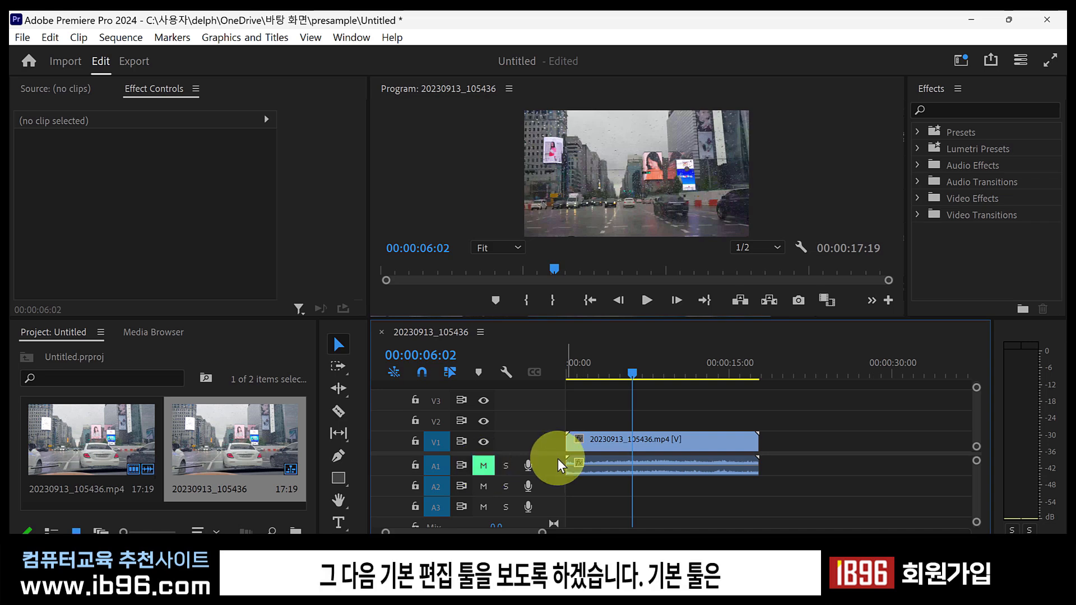
- Move the 20230913_105436.mp4 clip to a later time with the Selection Tool and back to the start of the sequence
{"action": "left_click", "coordinate": [339, 355]}
{"action": "left_click", "coordinate": [621, 439]}
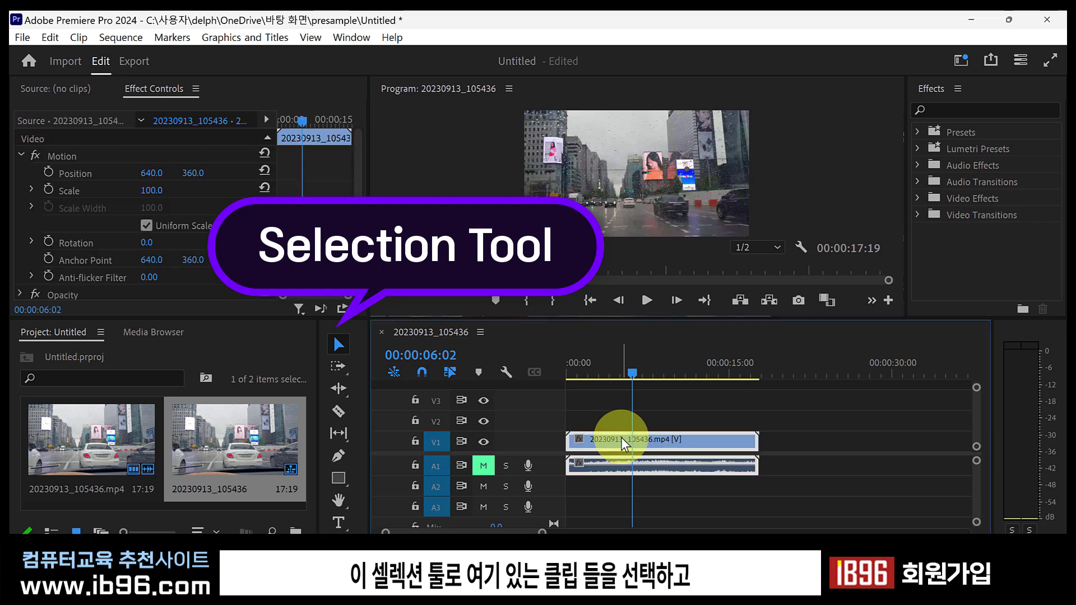
{"action": "left_click_drag", "start_coordinate": [683, 439], "coordinate": [871, 425]}
{"action": "left_click_drag", "start_coordinate": [872, 425], "coordinate": [665, 450]}
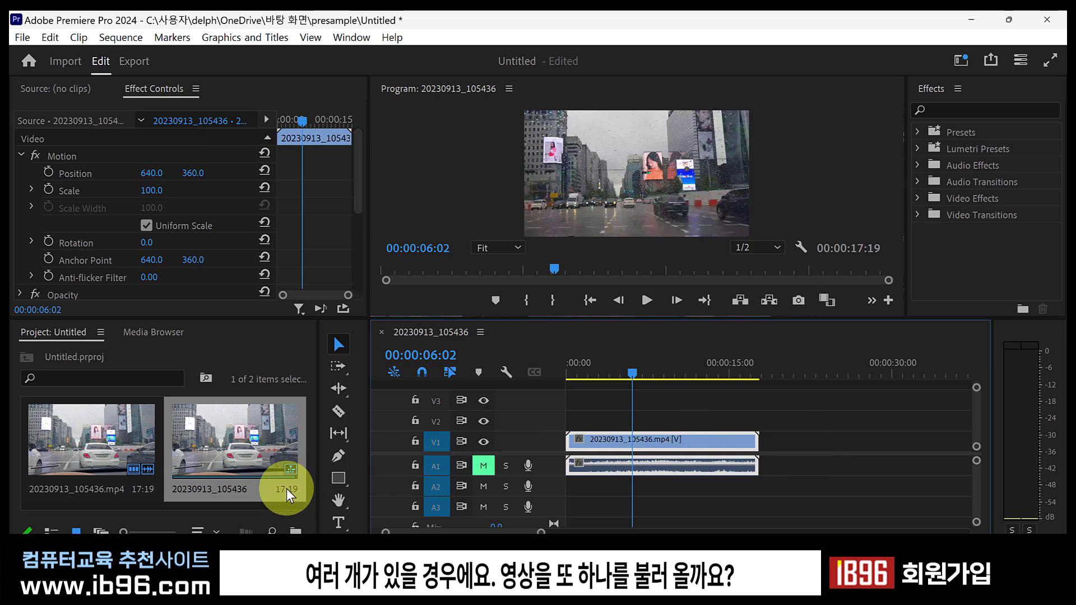
- Import the video 20230913_110234 from the presample folder and place it on track V1 directly after the first clip
{"action": "right_click", "coordinate": [151, 505]}
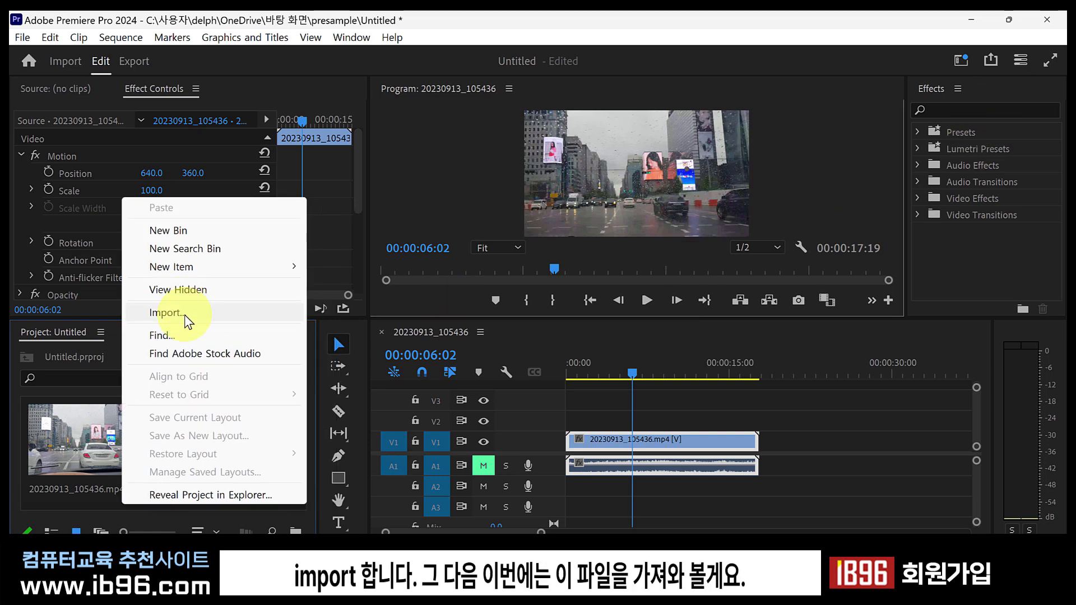
{"action": "left_click", "coordinate": [184, 314]}
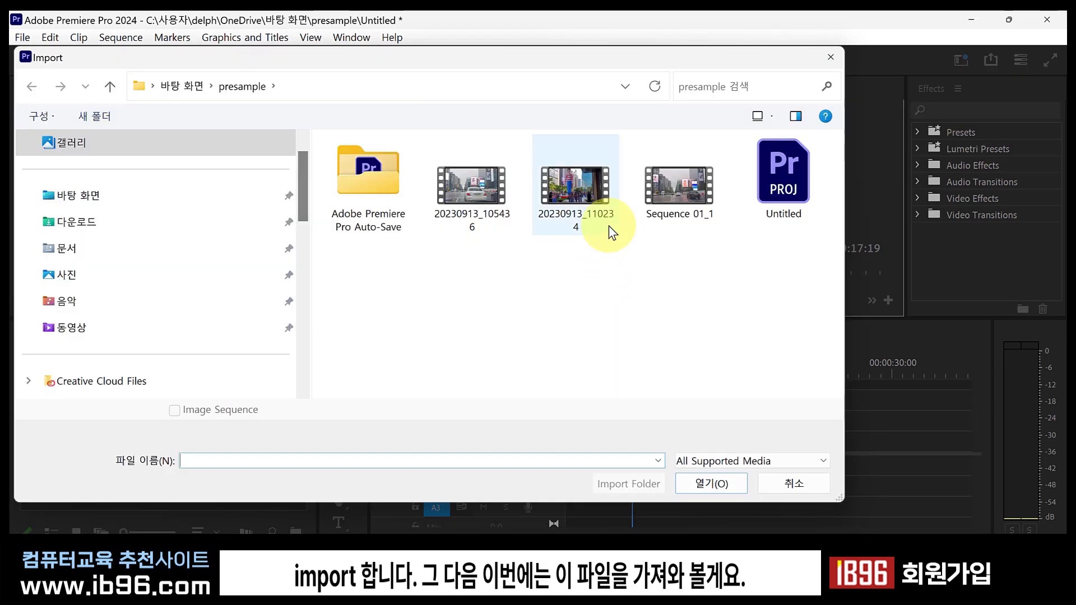
{"action": "left_click", "coordinate": [572, 188]}
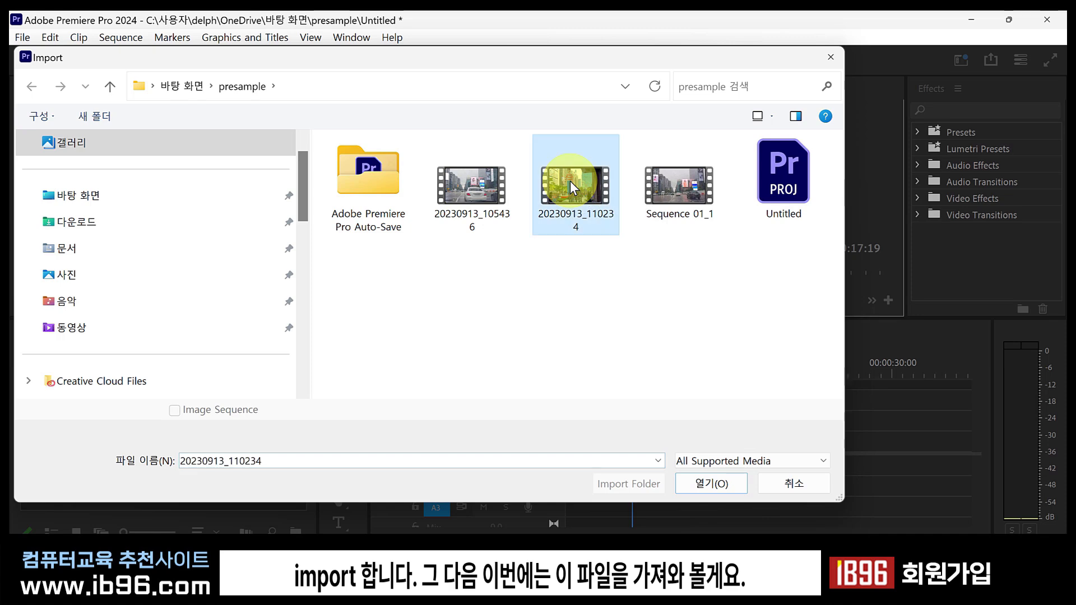
{"action": "left_click", "coordinate": [727, 489]}
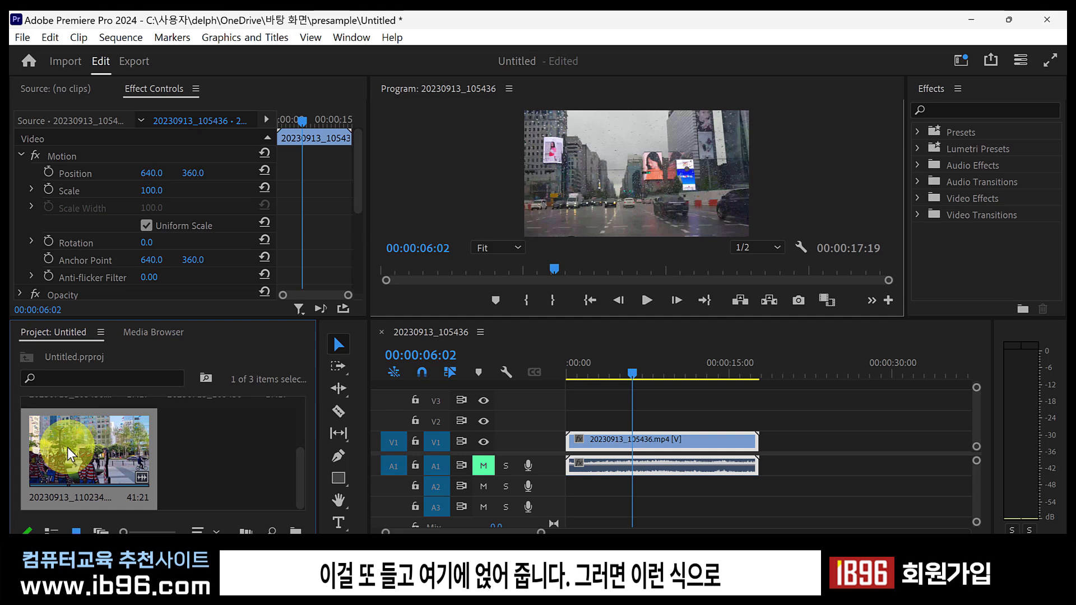
{"action": "left_click_drag", "start_coordinate": [73, 446], "coordinate": [760, 399]}
{"action": "left_click_drag", "start_coordinate": [815, 440], "coordinate": [768, 463]}
- Scrub the playhead across the cut to 00:00:19:17 and select the two timeline clips in turn with the Selection Tool
{"action": "left_click_drag", "start_coordinate": [724, 368], "coordinate": [781, 375]}
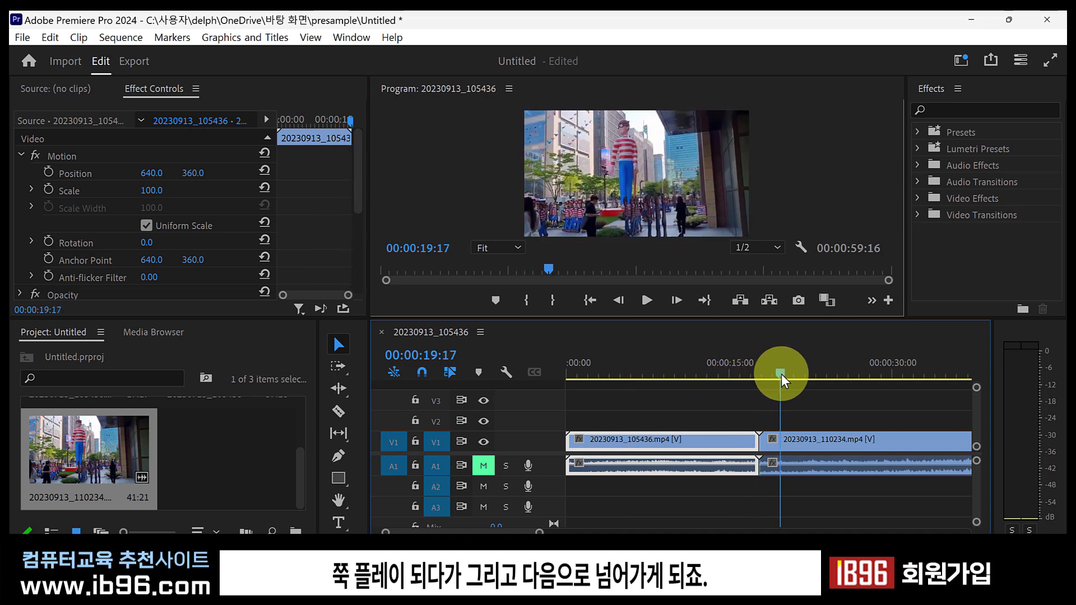
{"action": "left_click", "coordinate": [798, 441]}
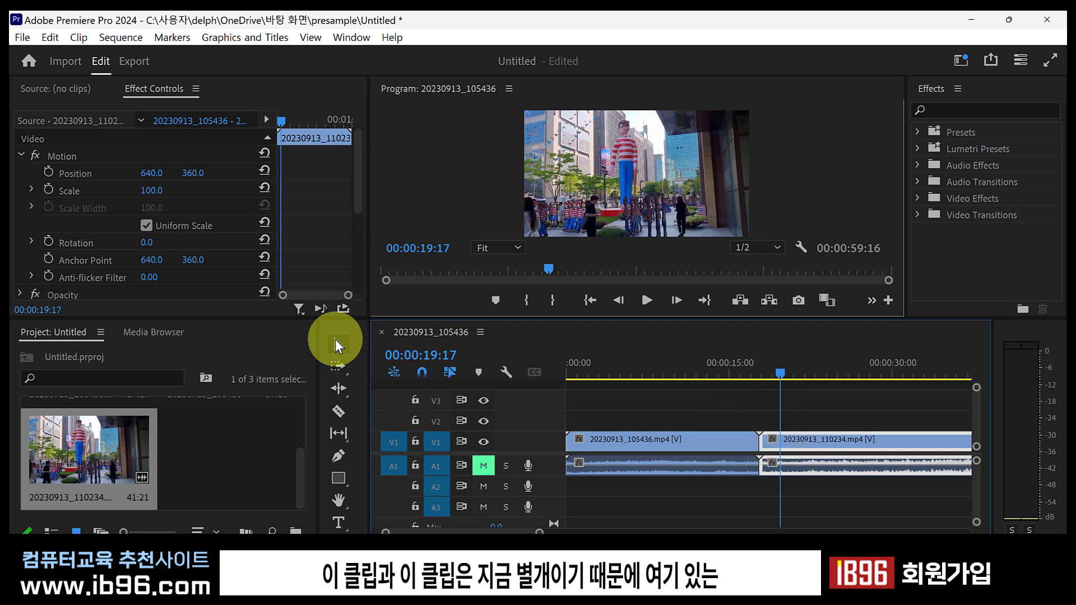
{"action": "left_click", "coordinate": [704, 440]}
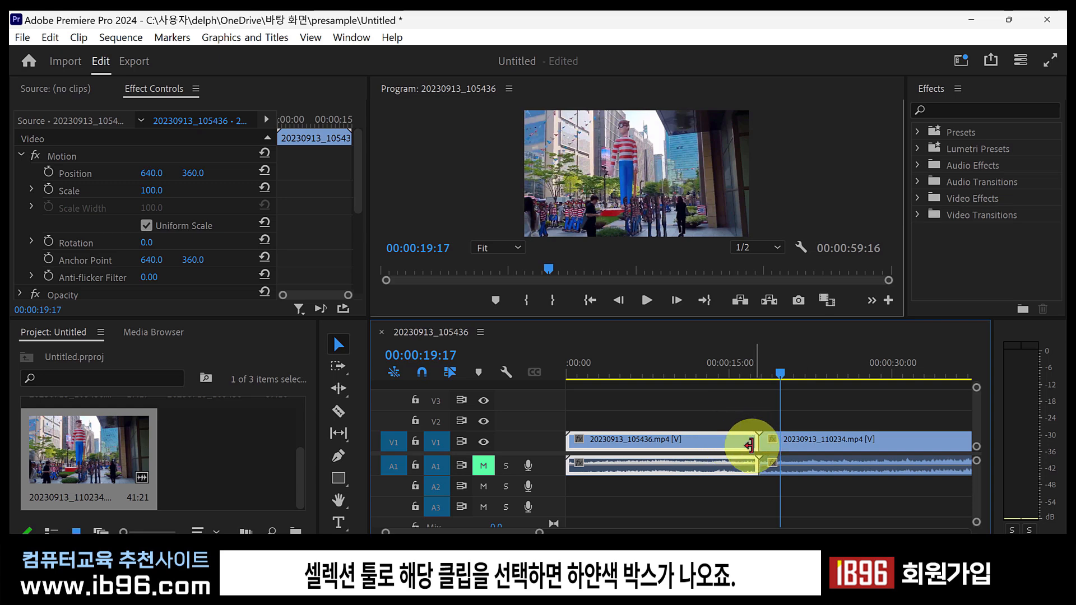
{"action": "left_click", "coordinate": [801, 441]}
{"action": "left_click", "coordinate": [713, 451]}
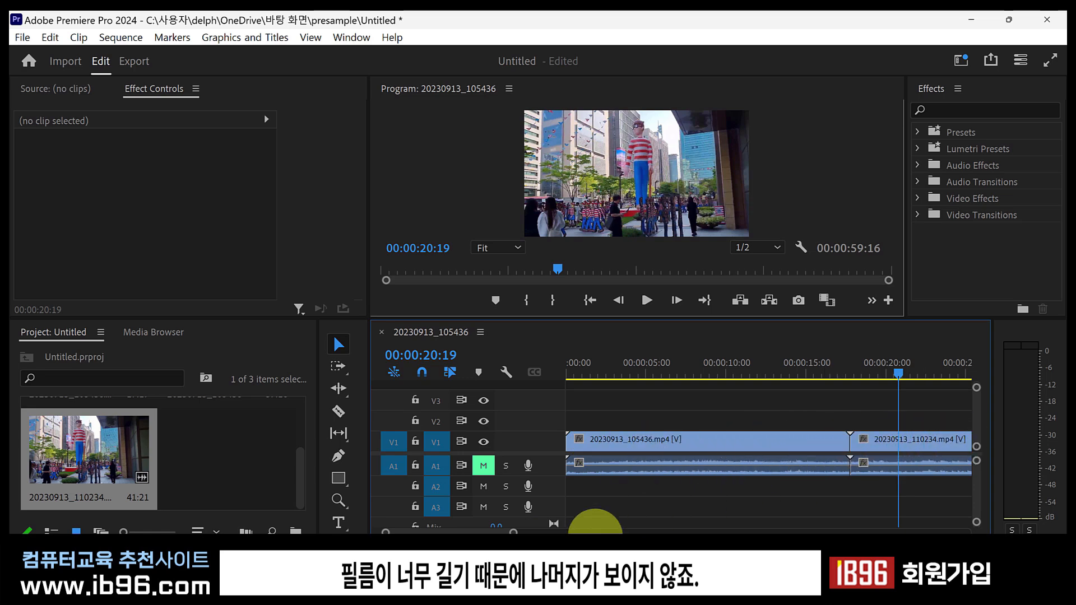
- With the Selection Tool, move the first clip over the start of the second clip twice, undoing each move
{"action": "left_click_drag", "start_coordinate": [483, 530], "coordinate": [404, 529]}
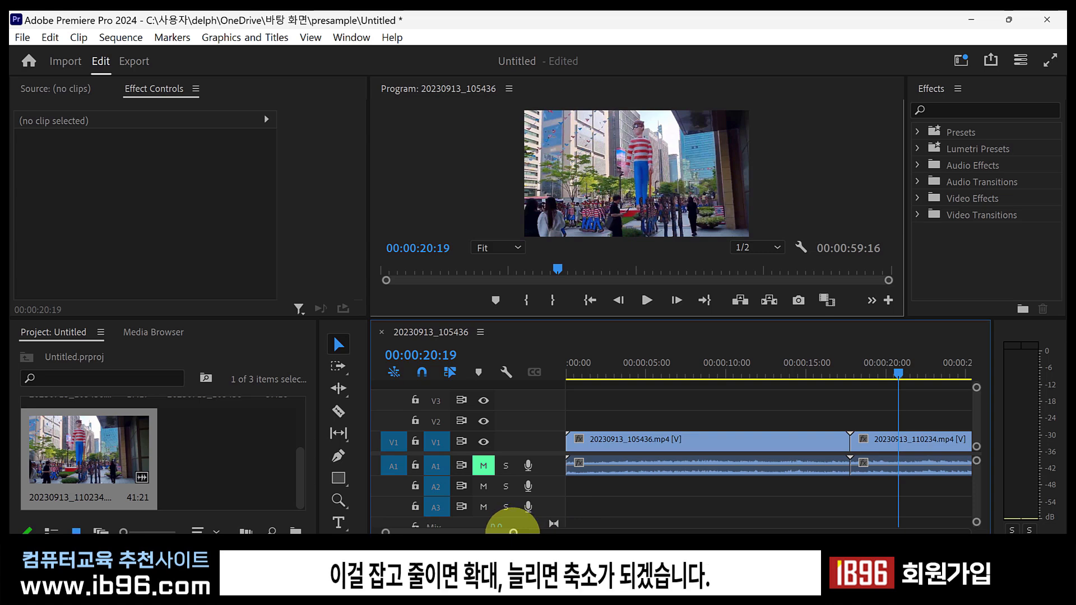
{"action": "left_click_drag", "start_coordinate": [513, 531], "coordinate": [614, 532]}
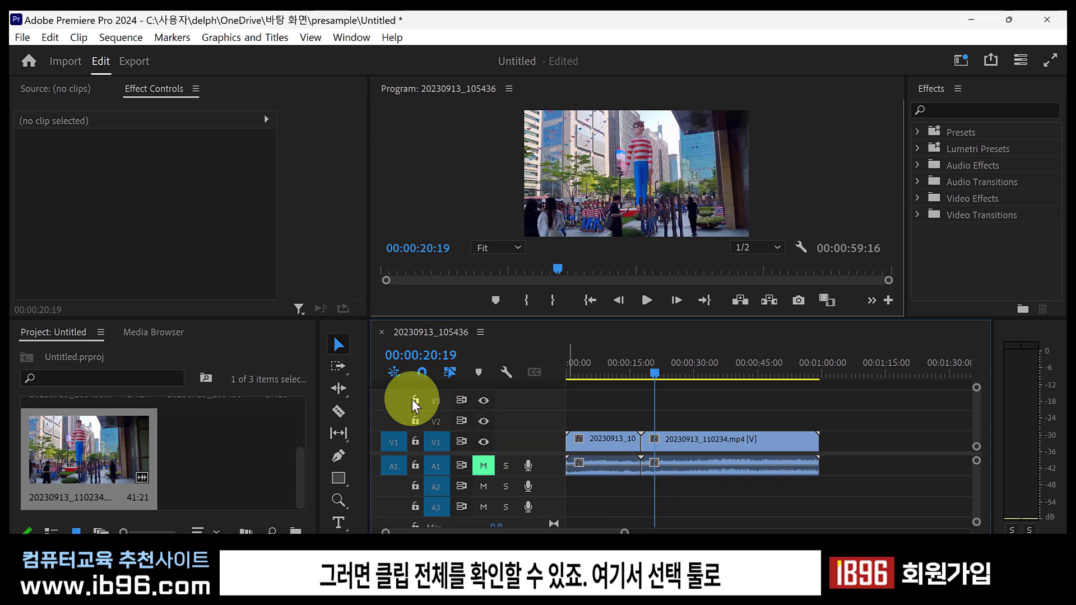
{"action": "left_click", "coordinate": [340, 351]}
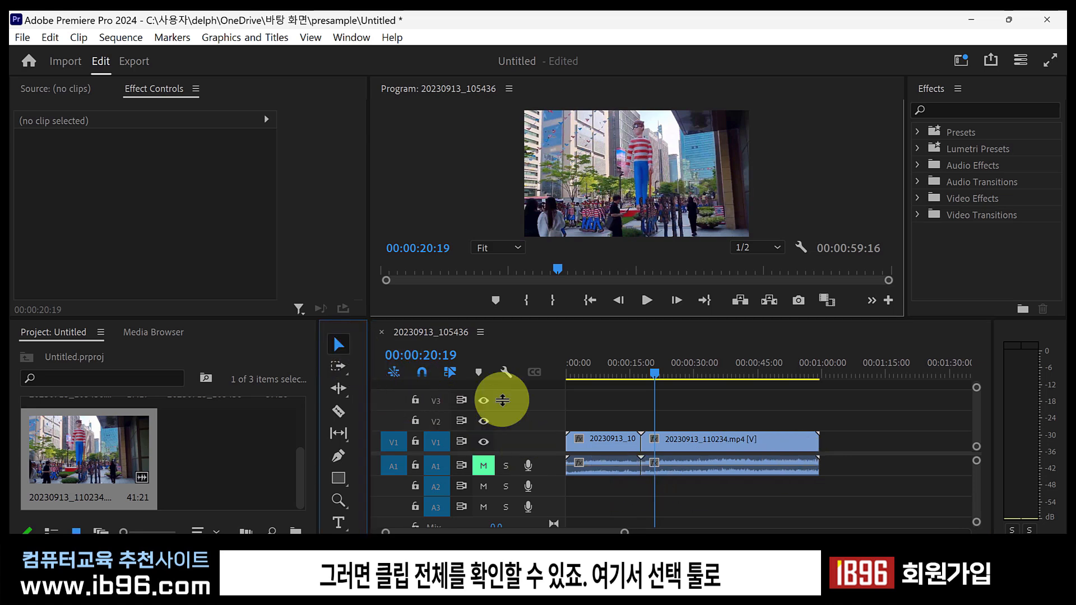
{"action": "left_click", "coordinate": [600, 438]}
{"action": "left_click_drag", "start_coordinate": [600, 438], "coordinate": [662, 443]}
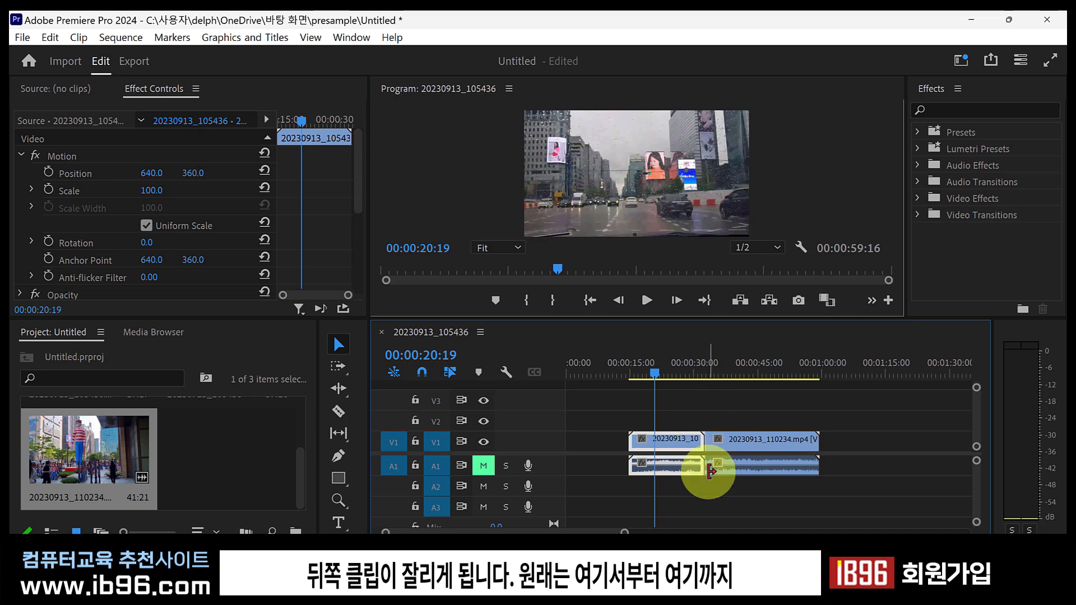
{"action": "key", "text": "ctrl+z"}
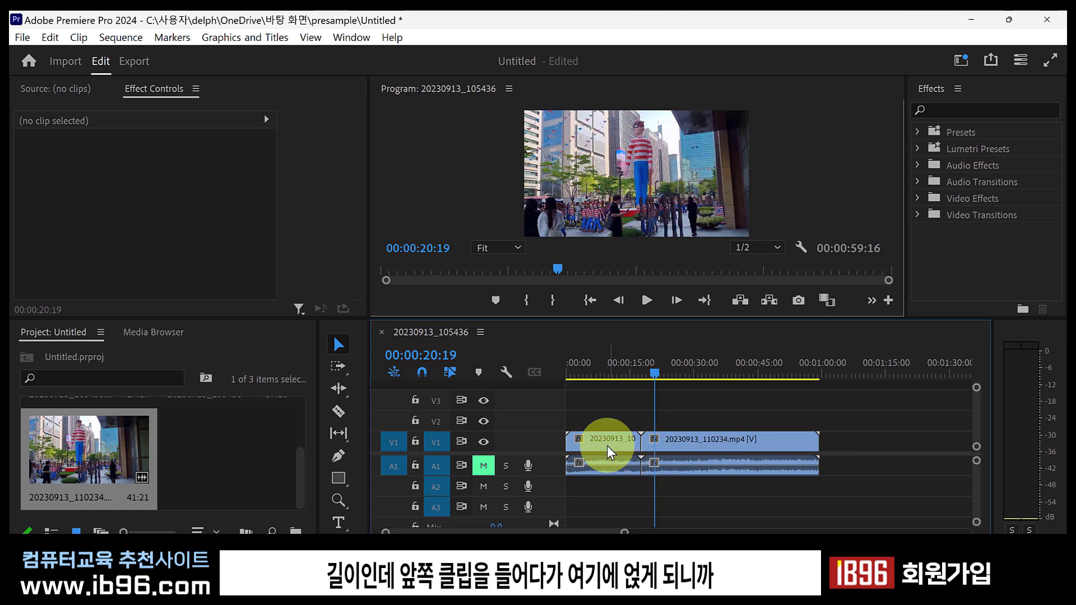
{"action": "left_click_drag", "start_coordinate": [607, 444], "coordinate": [685, 450]}
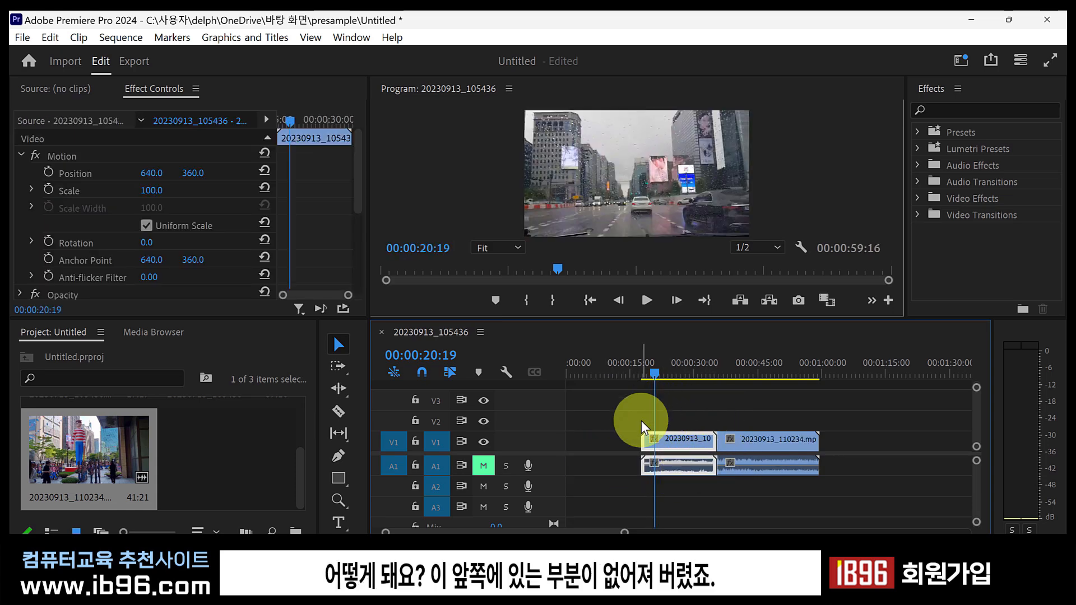
{"action": "key", "text": "ctrl+z"}
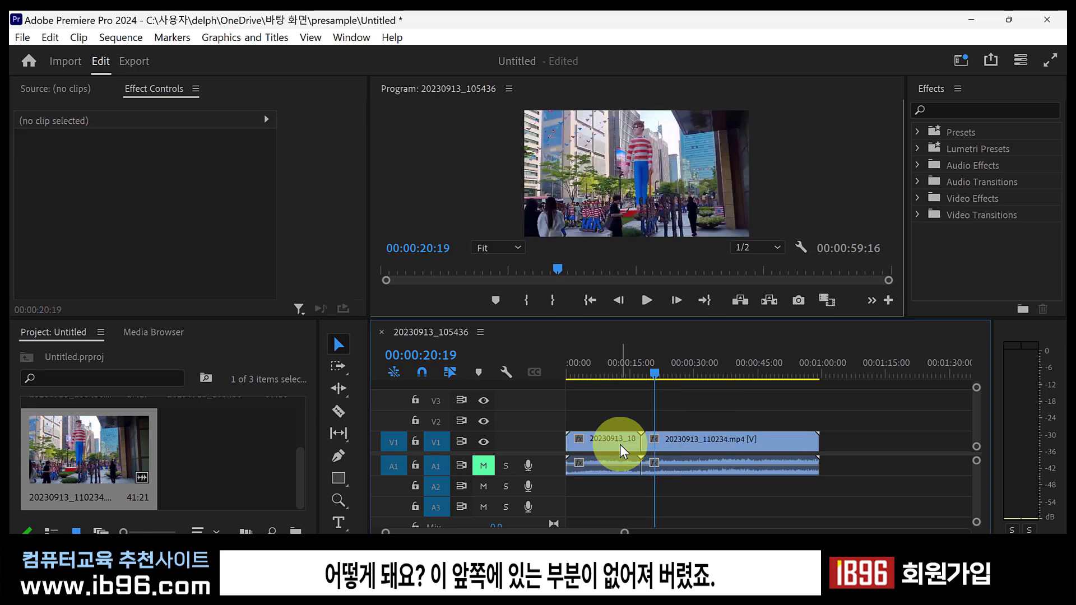
- Select both timeline clips together with the Selection Tool, move them to a later time, and return them to the sequence start
{"action": "left_click", "coordinate": [671, 440]}
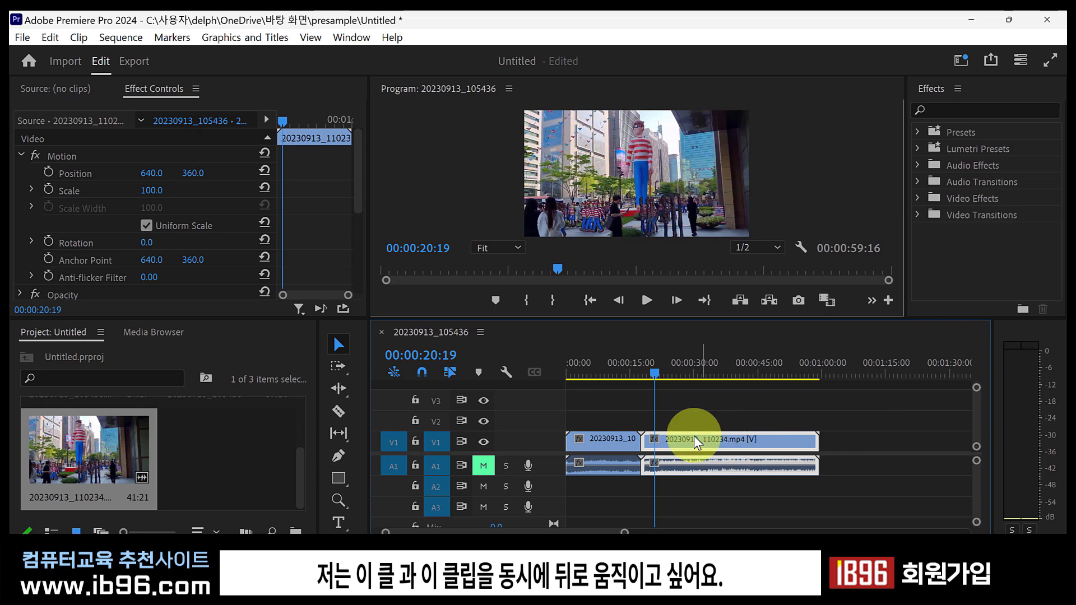
{"action": "left_click", "coordinate": [578, 417]}
{"action": "left_click", "coordinate": [339, 347]}
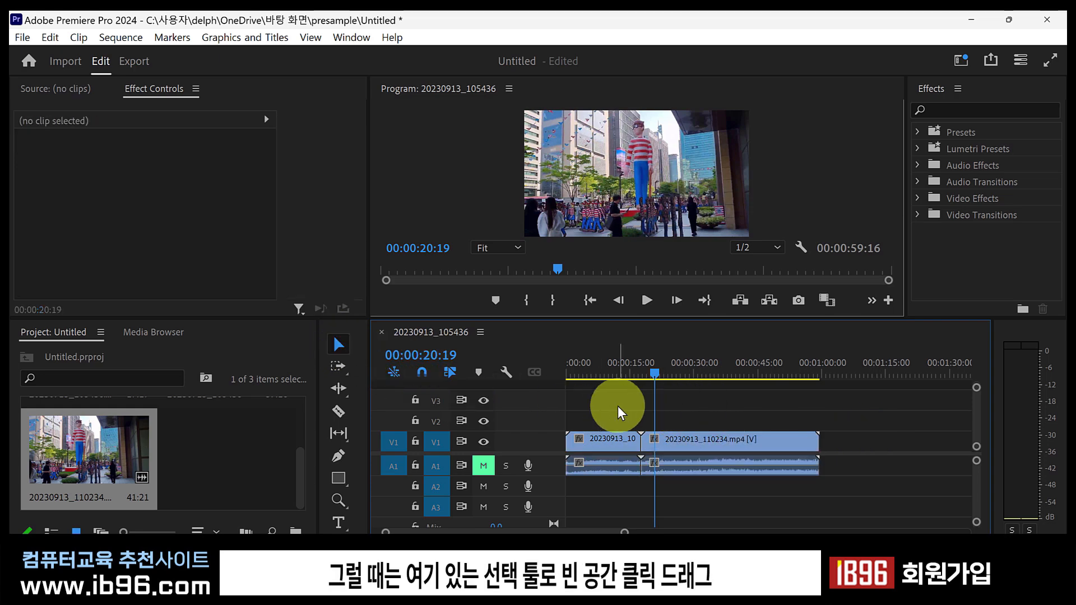
{"action": "left_click_drag", "start_coordinate": [596, 398], "coordinate": [699, 438]}
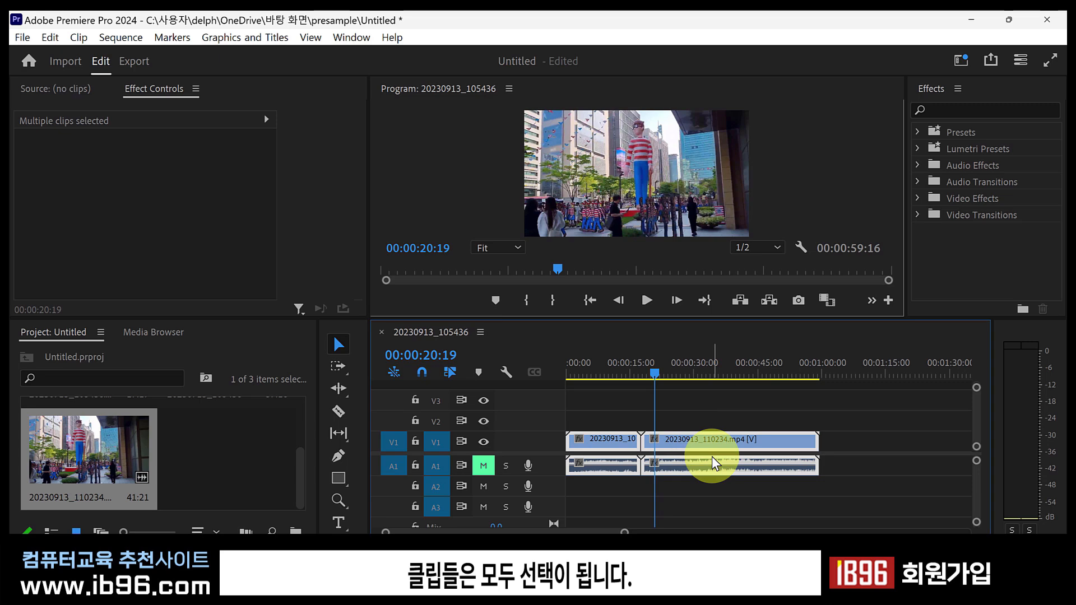
{"action": "left_click_drag", "start_coordinate": [622, 443], "coordinate": [697, 470]}
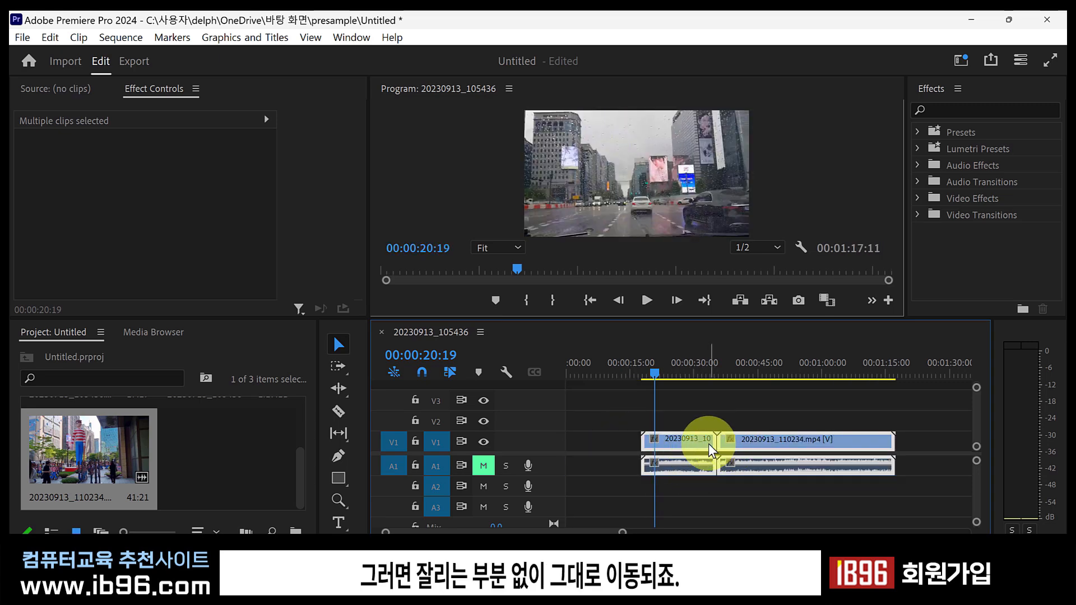
{"action": "left_click_drag", "start_coordinate": [780, 439], "coordinate": [704, 443]}
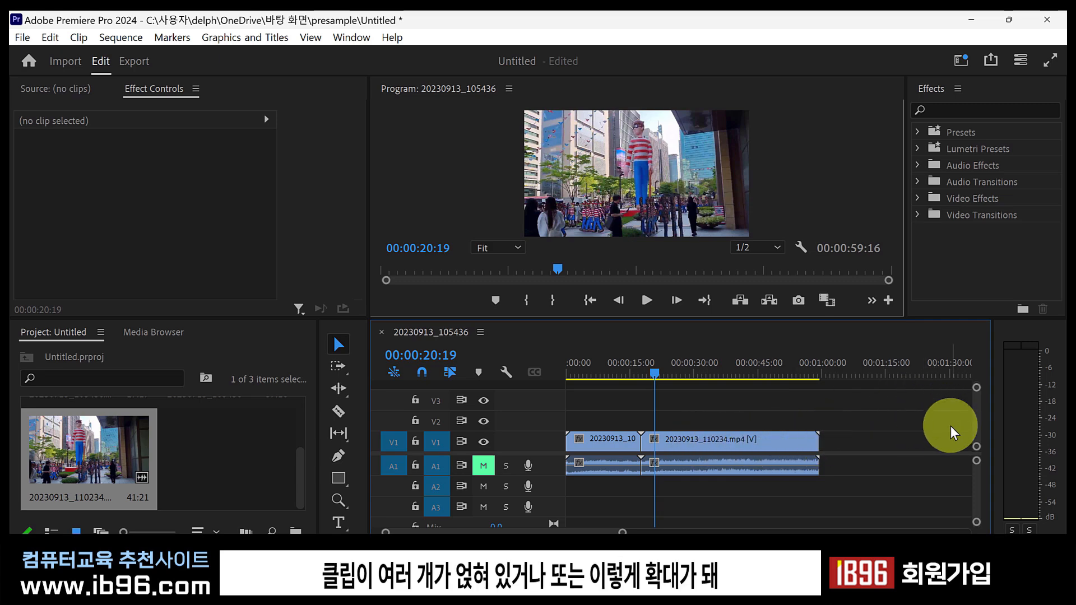
- Select every clip from the first one onward with the Track Select Forward Tool and move them about 12 seconds later
{"action": "left_click_drag", "start_coordinate": [623, 532], "coordinate": [531, 531]}
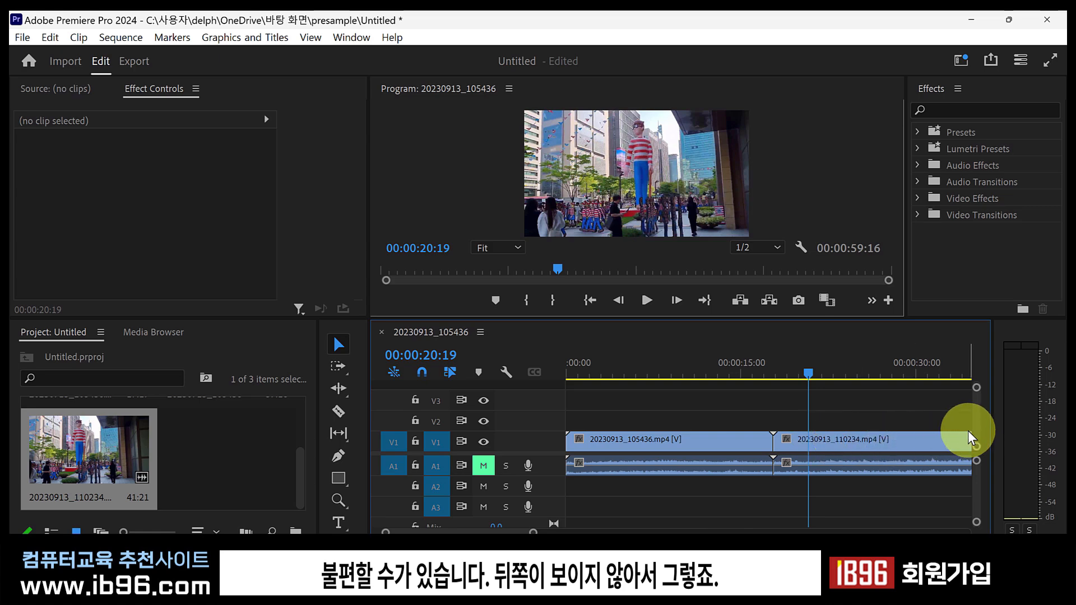
{"action": "left_click", "coordinate": [336, 364]}
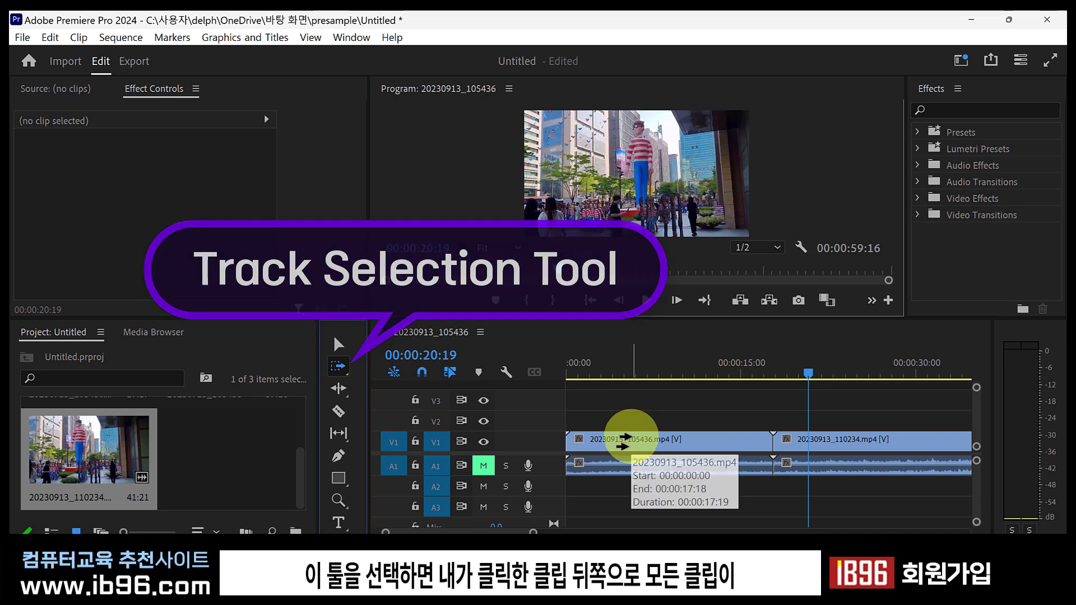
{"action": "left_click", "coordinate": [629, 440]}
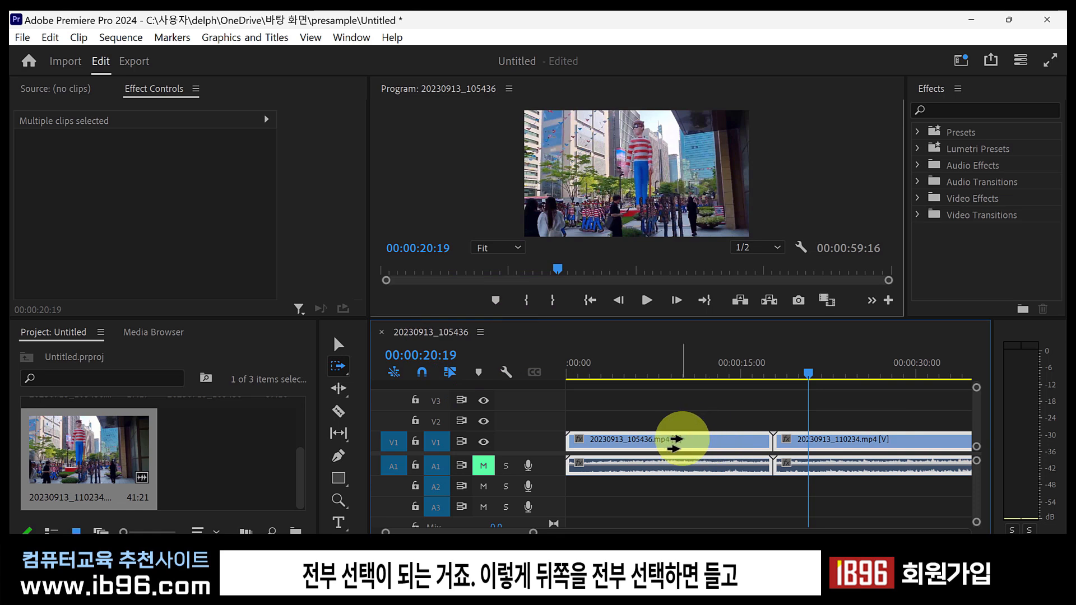
{"action": "left_click_drag", "start_coordinate": [734, 443], "coordinate": [857, 464]}
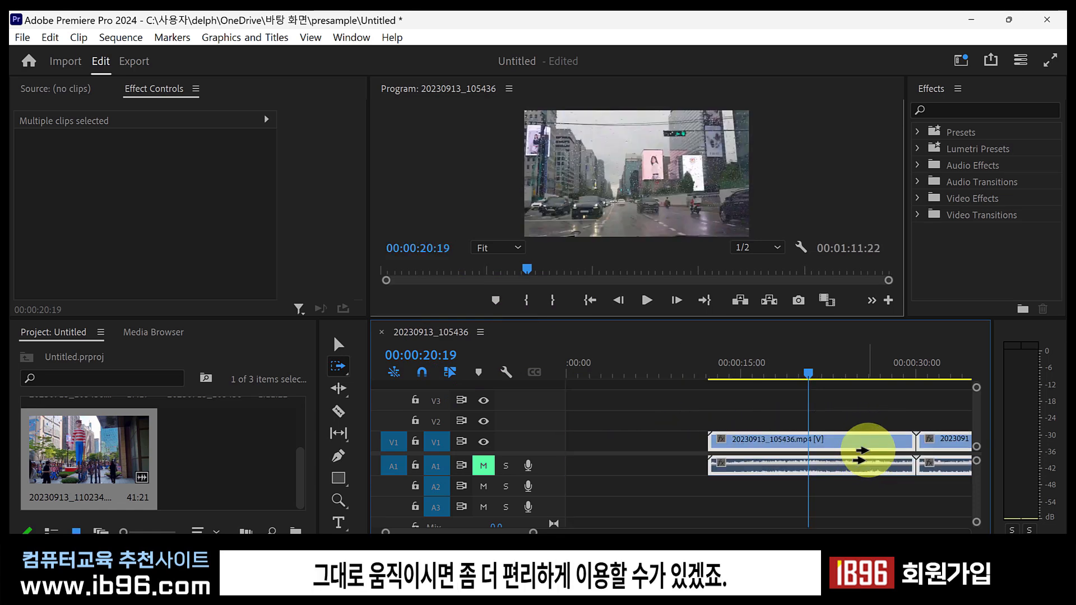
- Use the Track Select Forward Tool to move both clips to the playhead at 00:00:20:19 and back to the sequence start
{"action": "left_click_drag", "start_coordinate": [534, 532], "coordinate": [646, 542]}
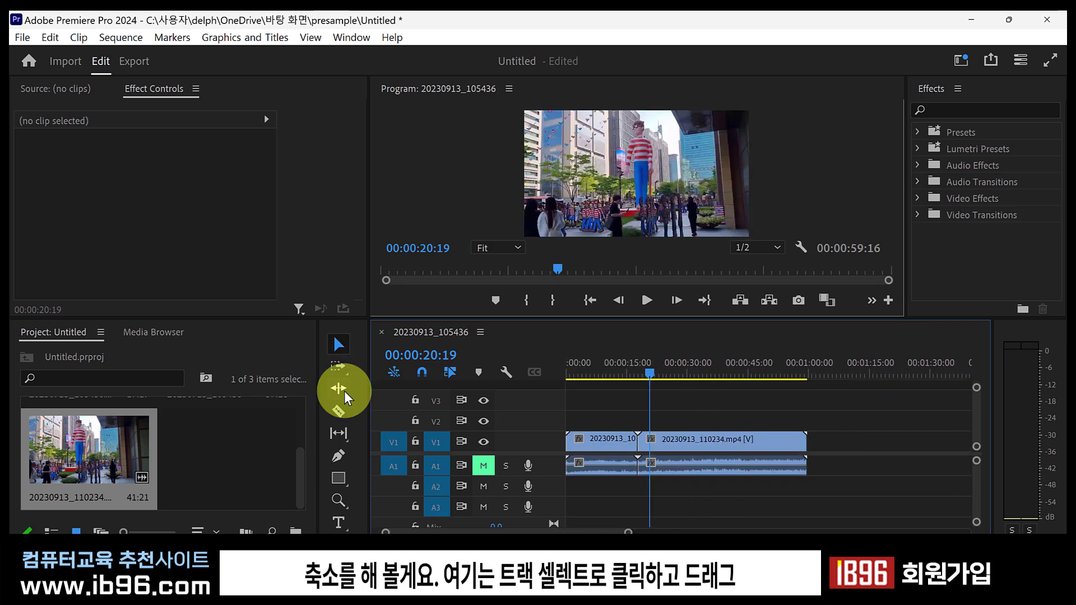
{"action": "left_click", "coordinate": [336, 368]}
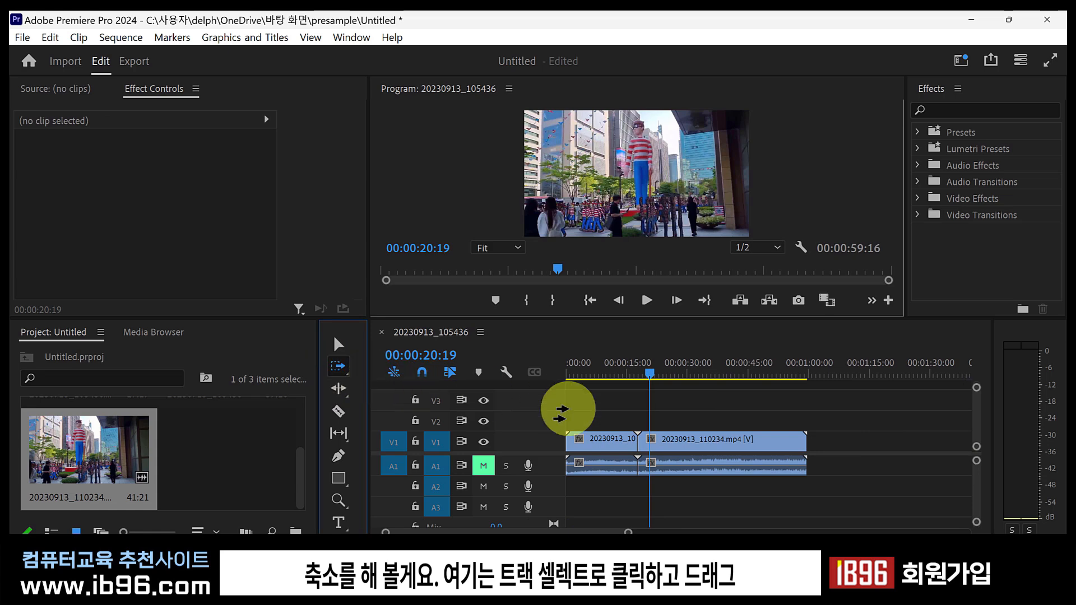
{"action": "left_click", "coordinate": [585, 440]}
{"action": "left_click_drag", "start_coordinate": [585, 440], "coordinate": [669, 440]}
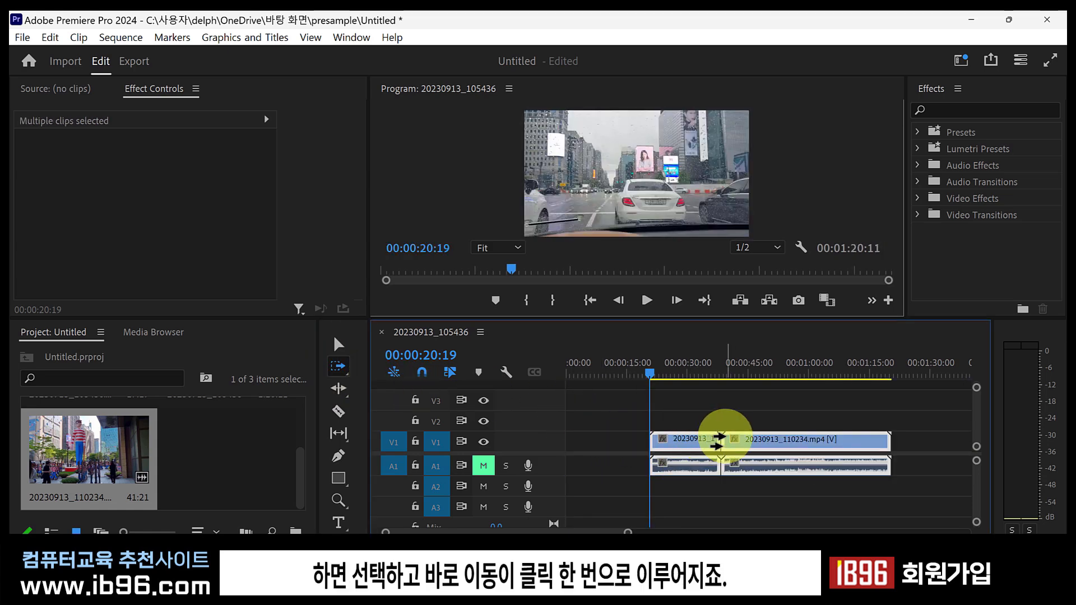
{"action": "left_click_drag", "start_coordinate": [728, 440], "coordinate": [497, 431]}
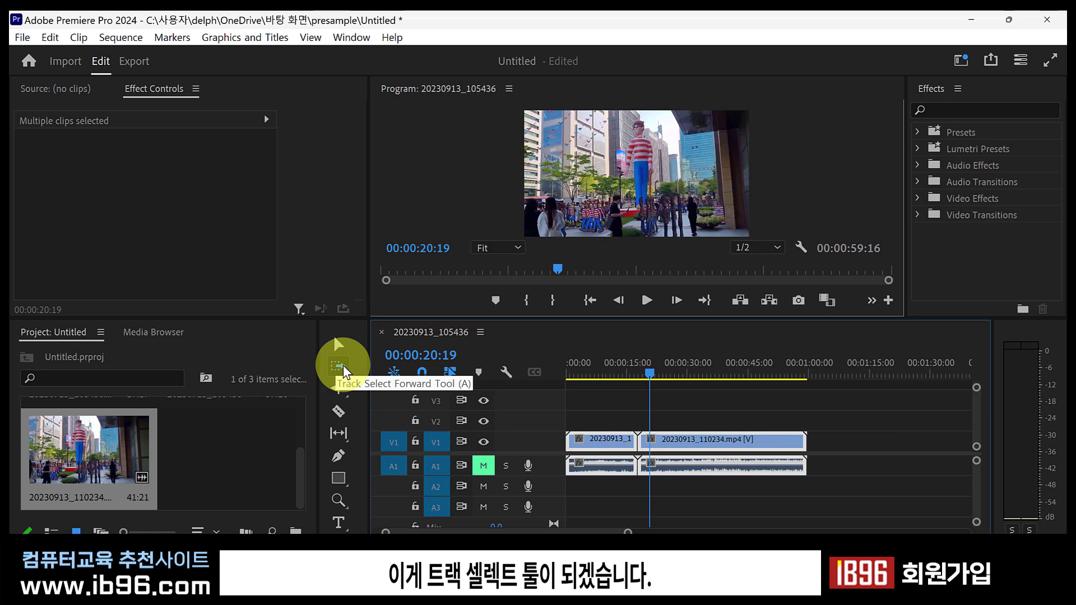
- With the Selection Tool, trim the first clip's end to about 00:00:11:05 and extend it back to the second clip, twice
{"action": "left_click", "coordinate": [339, 343]}
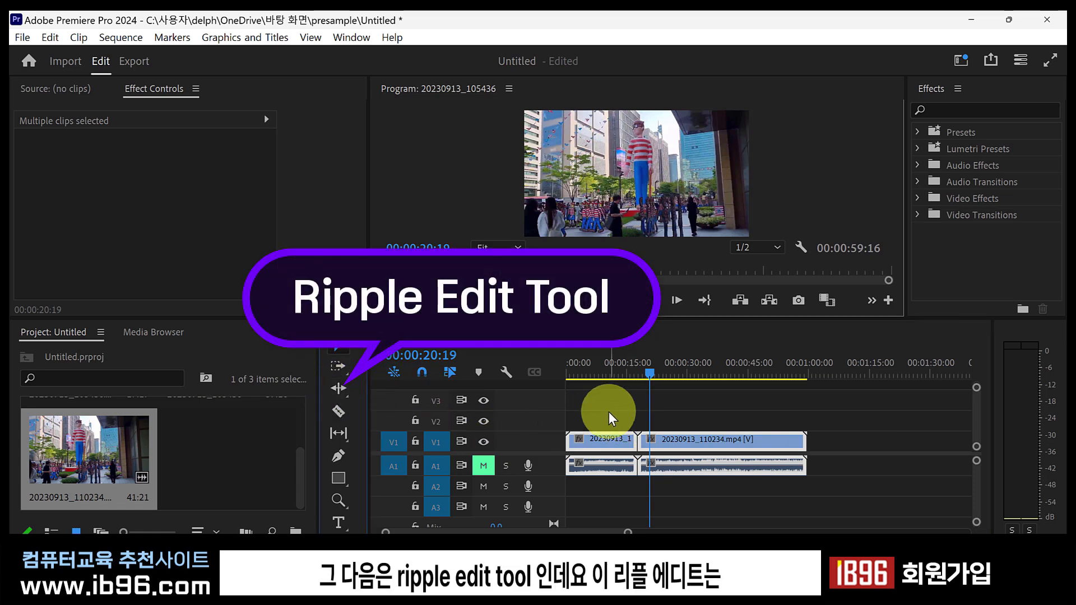
{"action": "left_click", "coordinate": [600, 428]}
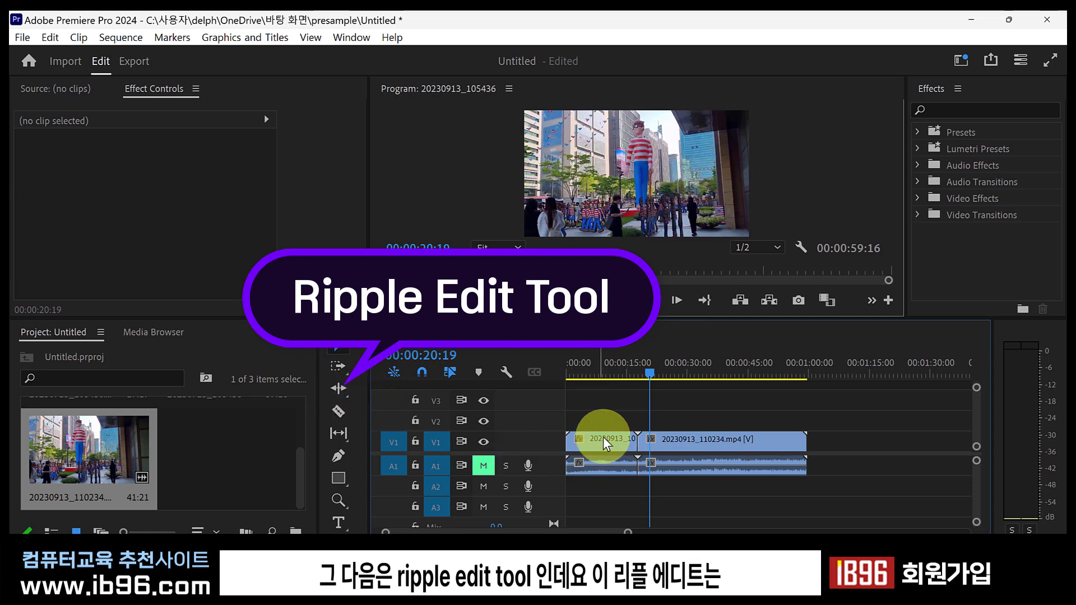
{"action": "left_click", "coordinate": [603, 438]}
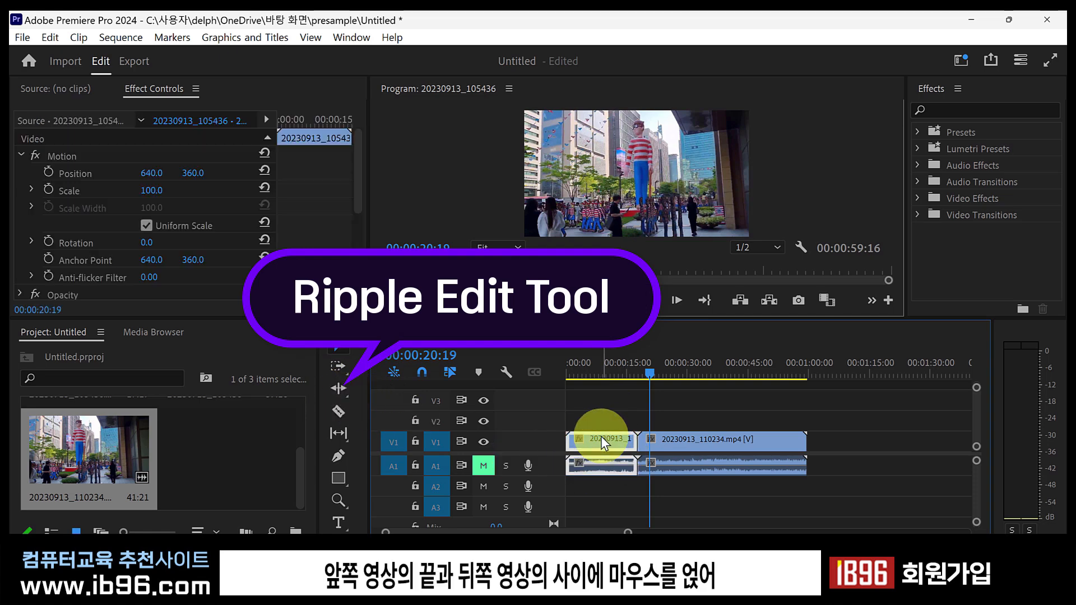
{"action": "left_click", "coordinate": [668, 447]}
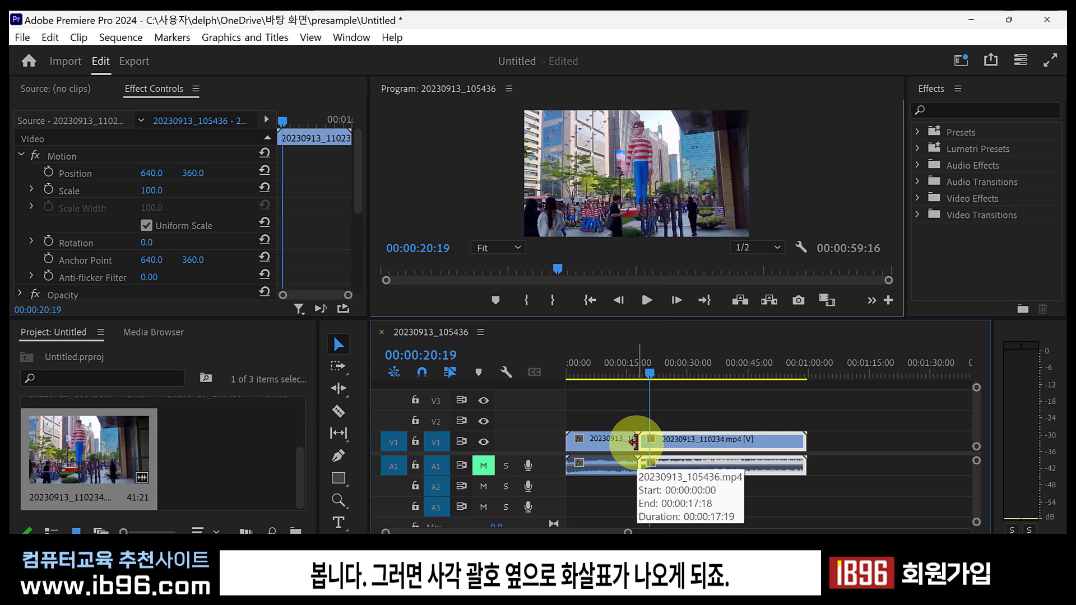
{"action": "left_click_drag", "start_coordinate": [634, 443], "coordinate": [610, 443]}
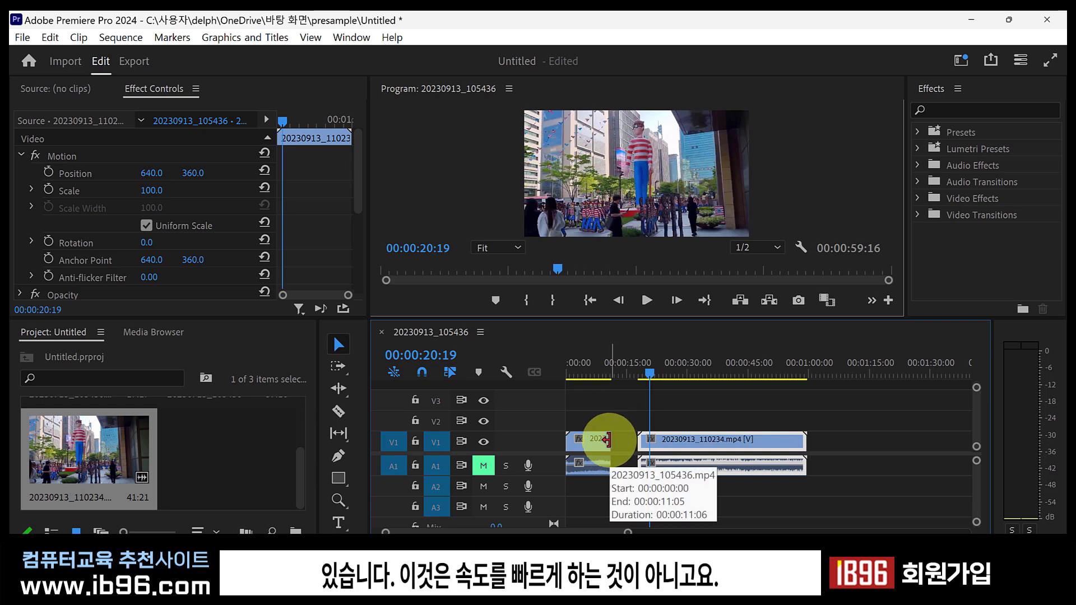
{"action": "left_click_drag", "start_coordinate": [607, 440], "coordinate": [636, 440]}
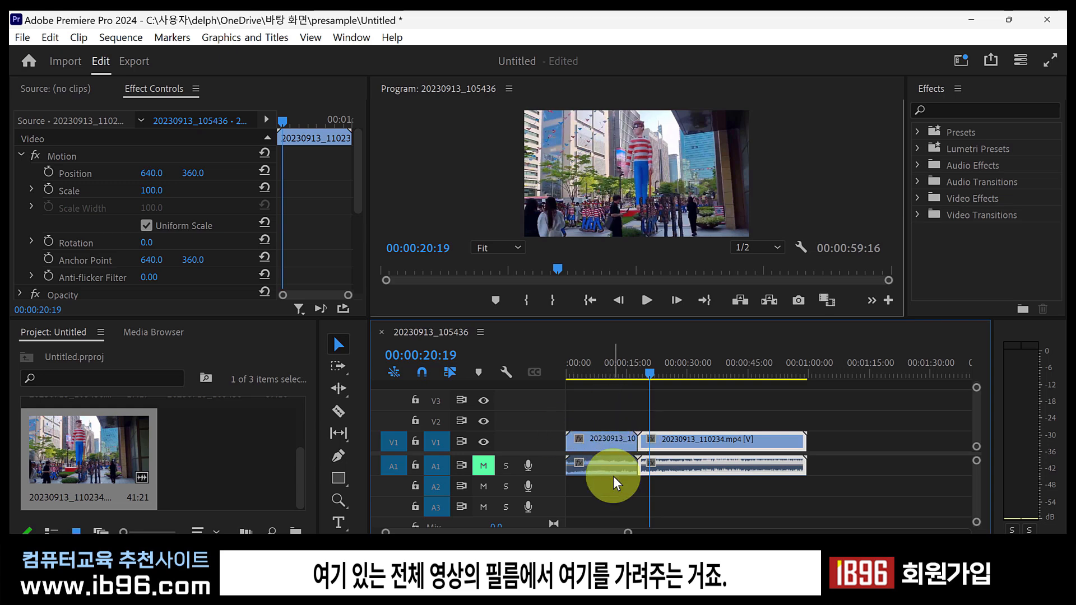
{"action": "left_click_drag", "start_coordinate": [632, 441], "coordinate": [605, 441]}
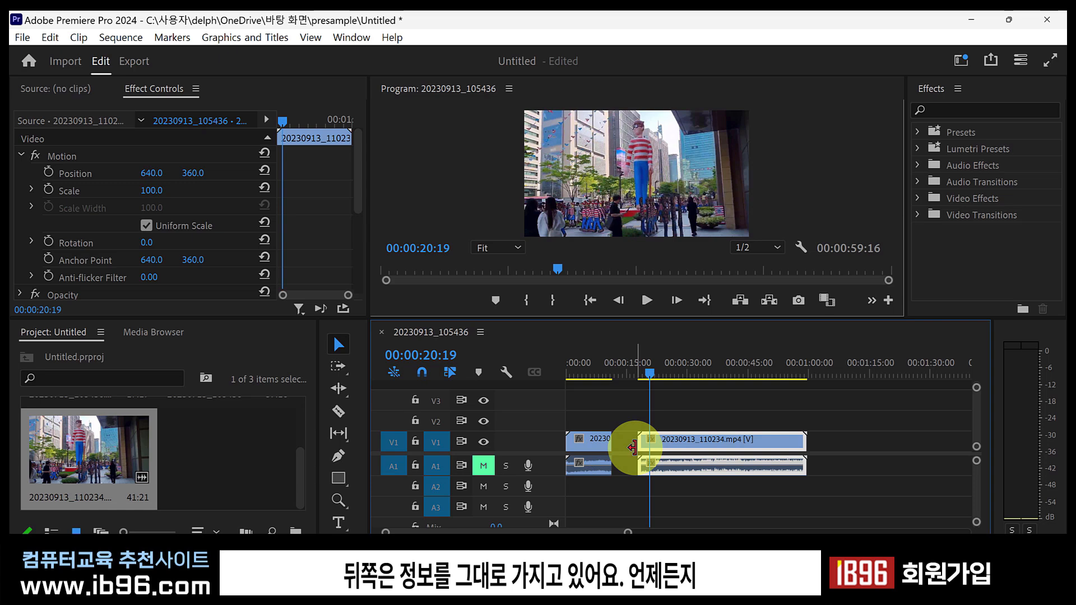
{"action": "left_click_drag", "start_coordinate": [610, 438], "coordinate": [638, 440]}
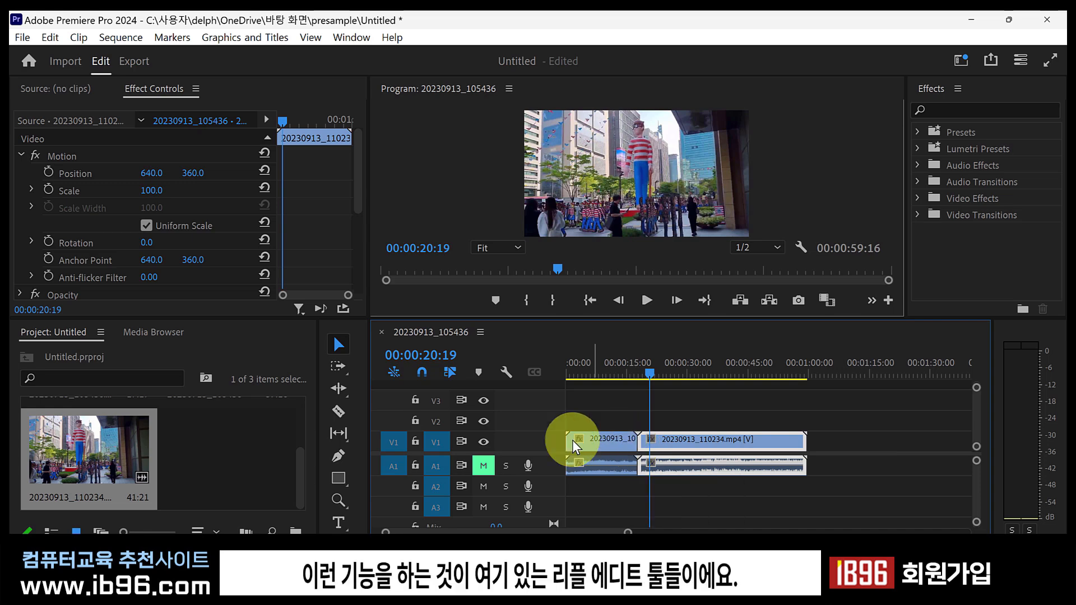
- Review the alternatives grouped with the Ripple Edit Tool and return to the Selection Tool
{"action": "left_click", "coordinate": [339, 388]}
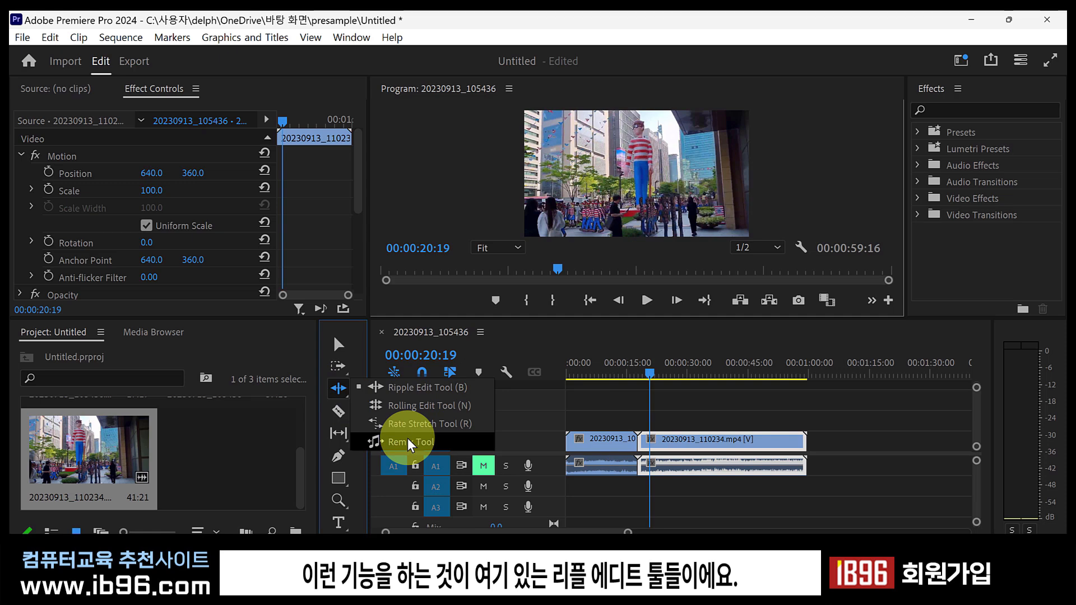
{"action": "left_click", "coordinate": [342, 389]}
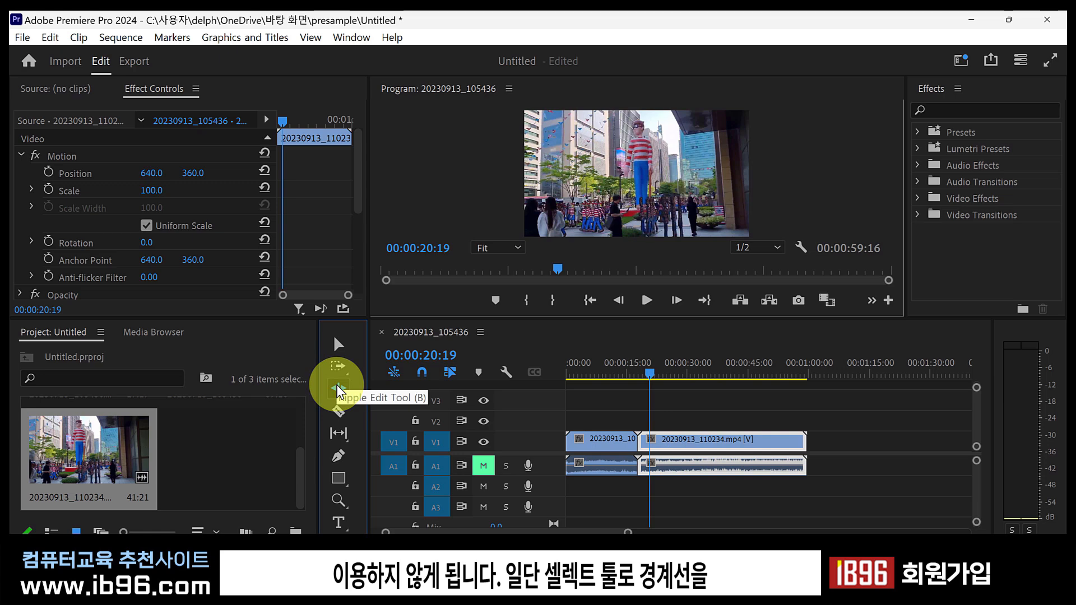
{"action": "left_click", "coordinate": [338, 343]}
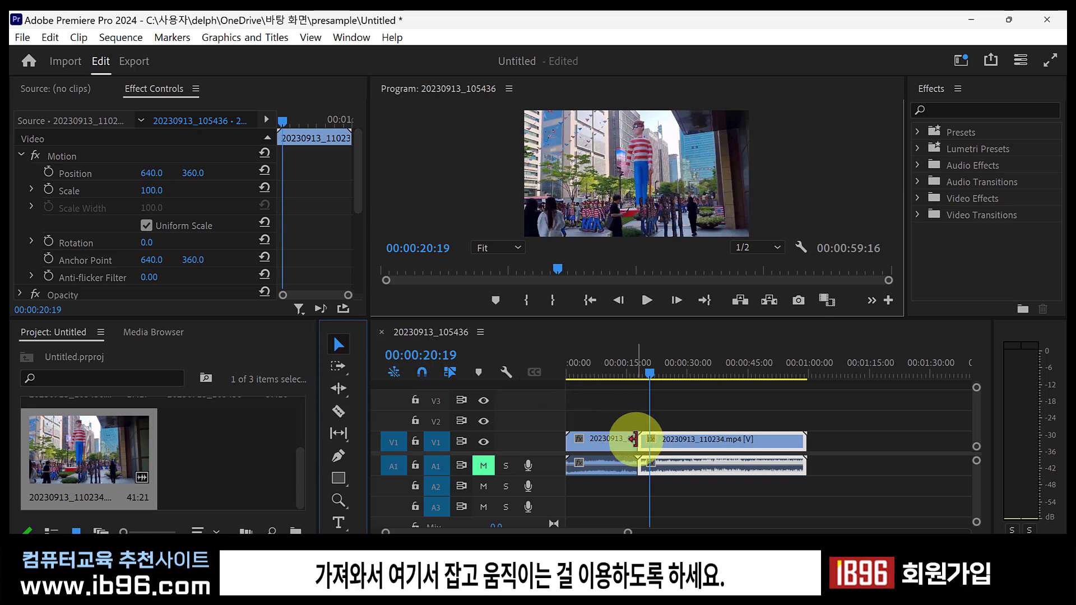
- Try to extend the end of the first timeline clip and the end of the second clip with the Selection Tool
{"action": "mouse_move", "coordinate": [634, 439]}
{"action": "left_mouse_down"}
{"action": "mouse_move", "coordinate": [607, 440]}
{"action": "mouse_move", "coordinate": [639, 438]}
{"action": "left_mouse_up"}
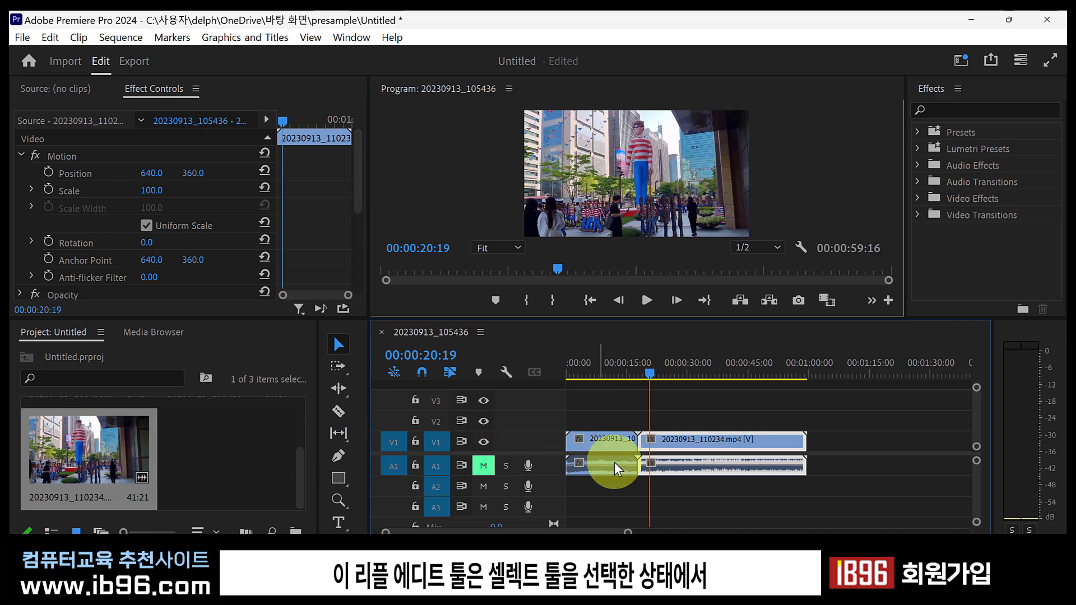
{"action": "left_click", "coordinate": [810, 474]}
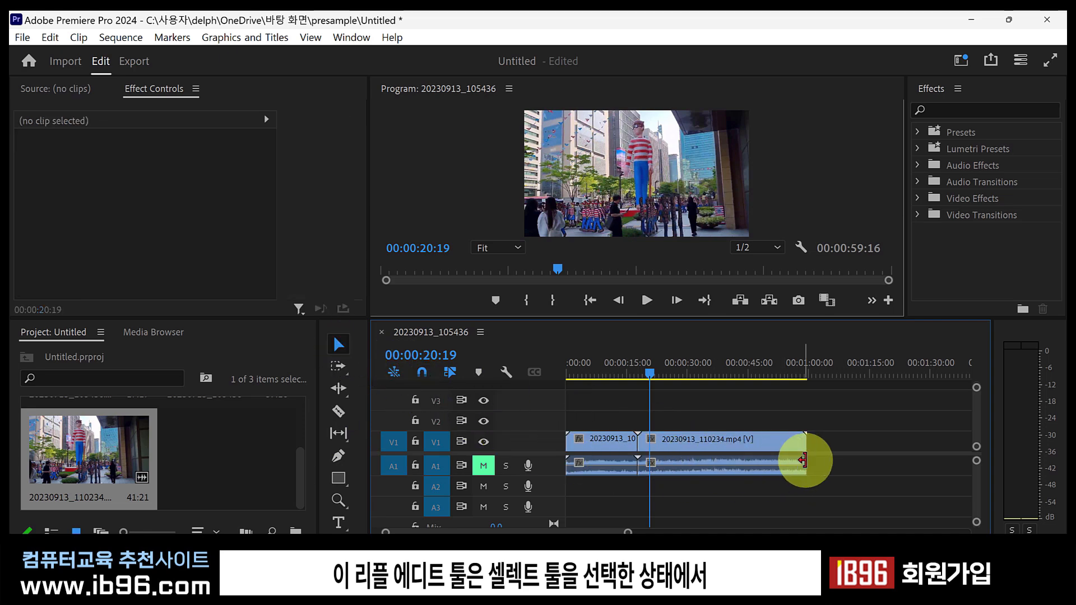
{"action": "left_click", "coordinate": [802, 439]}
{"action": "mouse_move", "coordinate": [803, 439]}
{"action": "left_mouse_down"}
{"action": "mouse_move", "coordinate": [713, 439]}
{"action": "mouse_move", "coordinate": [818, 441]}
{"action": "left_mouse_up"}
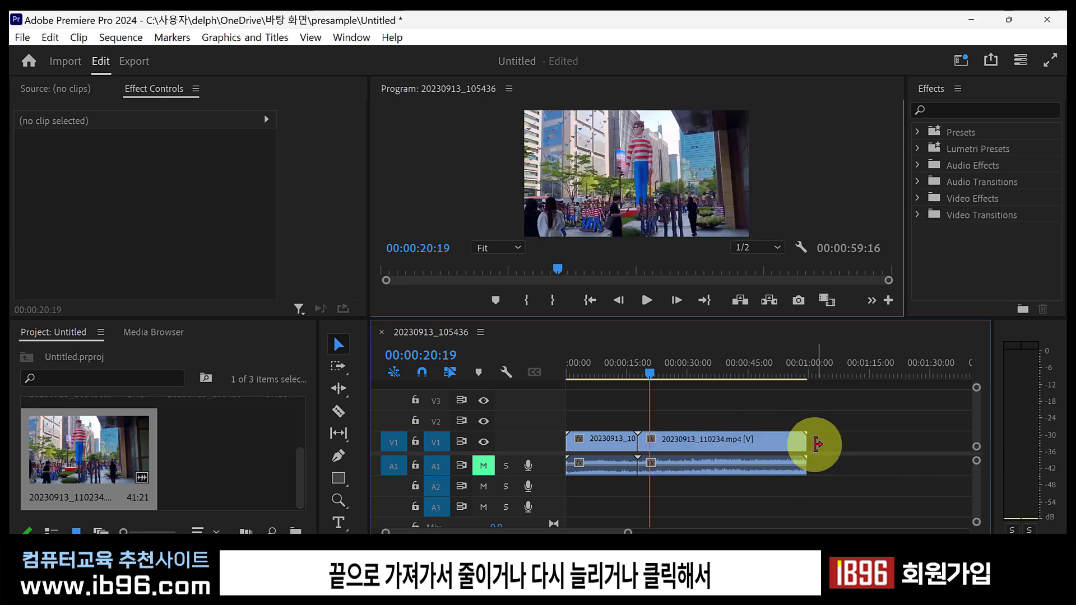
- Move the second clip, 20230913_110234.mp4, about 28 seconds later on the timeline, leaving a gap after the first clip
{"action": "left_click", "coordinate": [712, 439]}
{"action": "left_click_drag", "start_coordinate": [711, 438], "coordinate": [827, 438]}
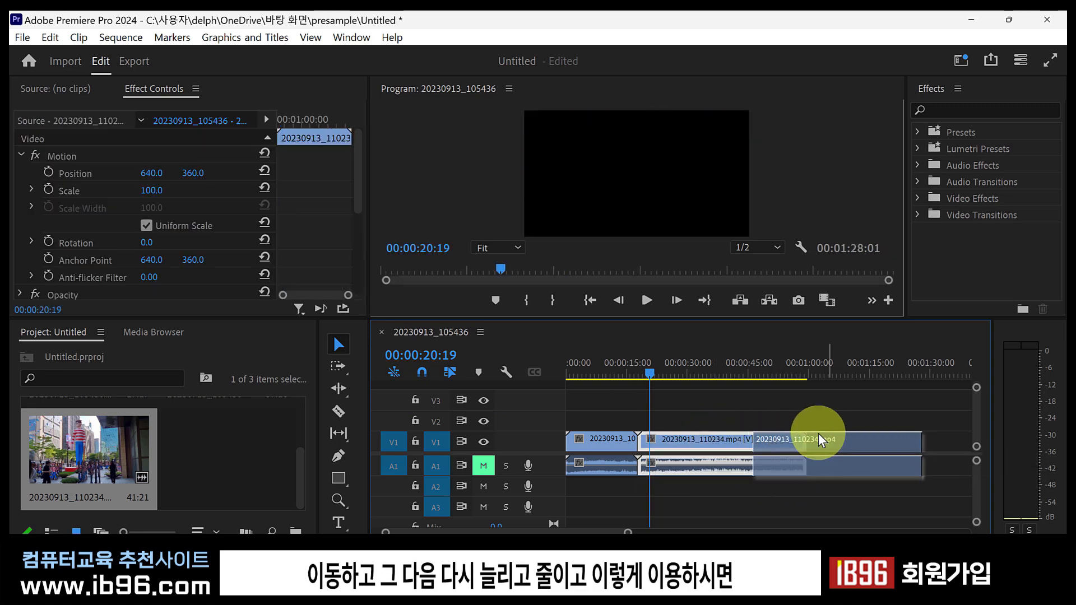
- Trim the first clip's end to about 8 seconds, extend it back to full length and try to stretch it beyond its source footage
{"action": "left_click_drag", "start_coordinate": [633, 441], "coordinate": [593, 463]}
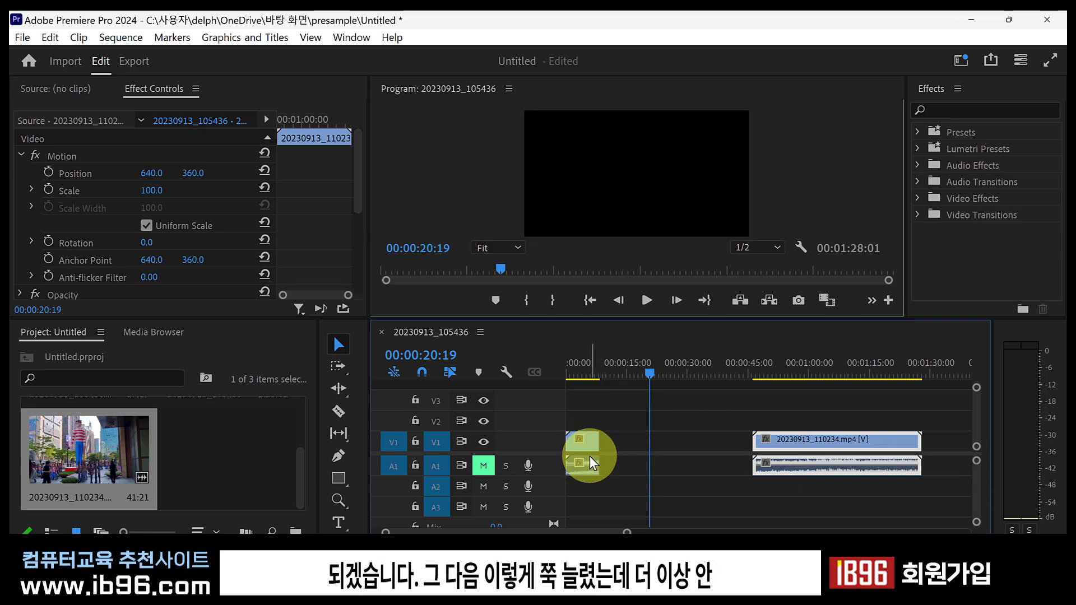
{"action": "left_click_drag", "start_coordinate": [595, 438], "coordinate": [687, 436]}
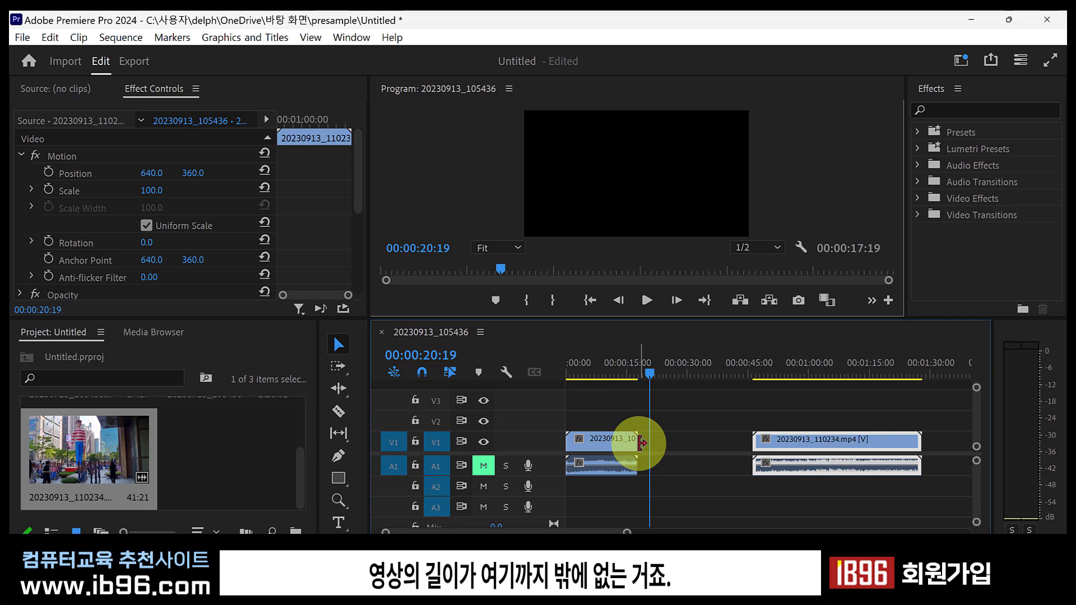
{"action": "left_click_drag", "start_coordinate": [641, 441], "coordinate": [710, 445]}
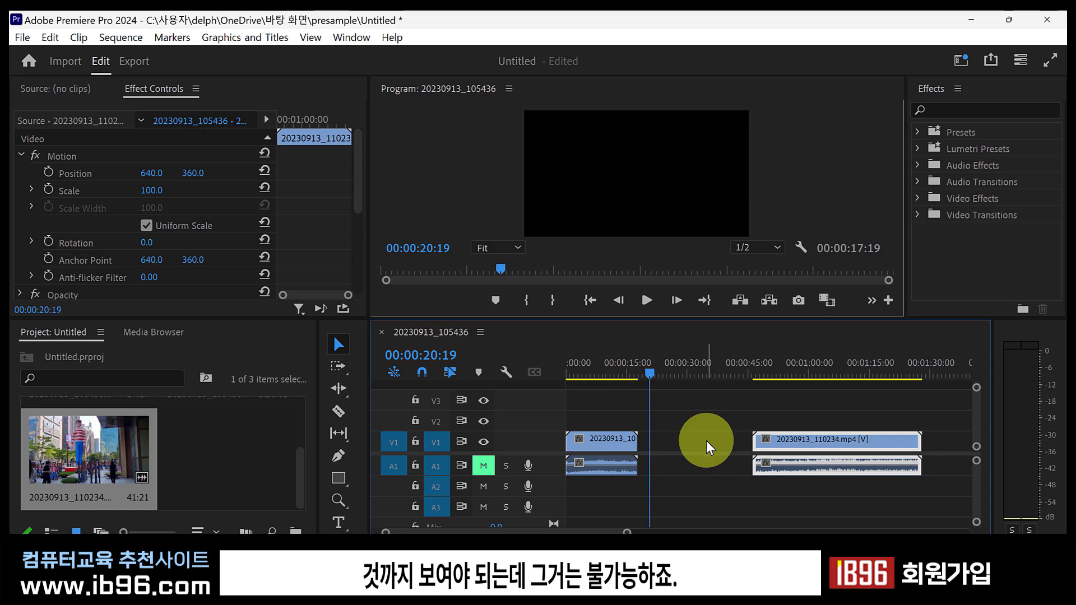
{"action": "mouse_move", "coordinate": [579, 446]}
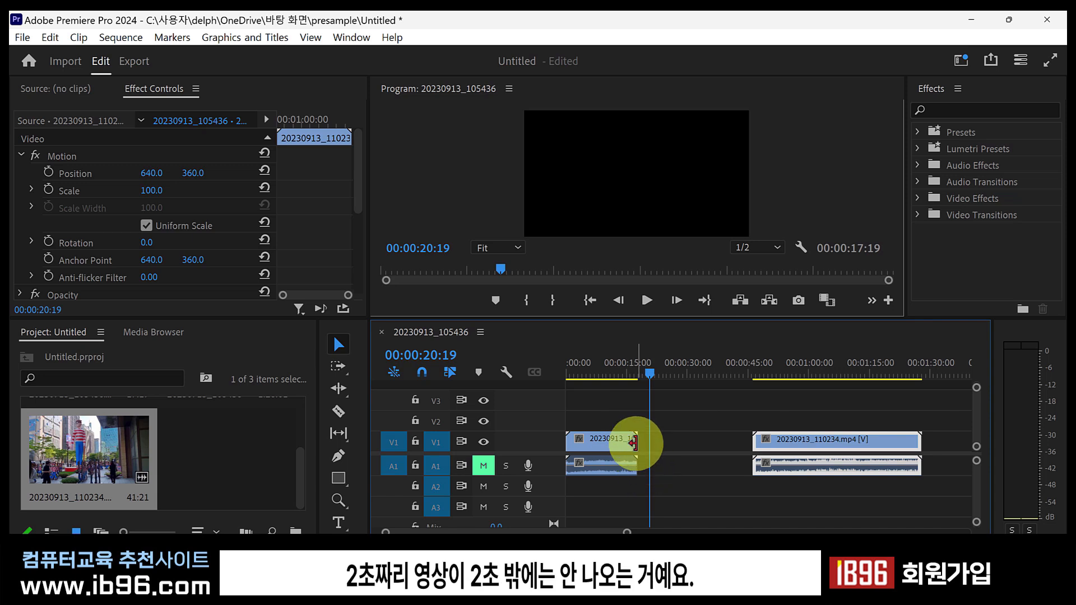
{"action": "left_click_drag", "start_coordinate": [633, 443], "coordinate": [687, 449]}
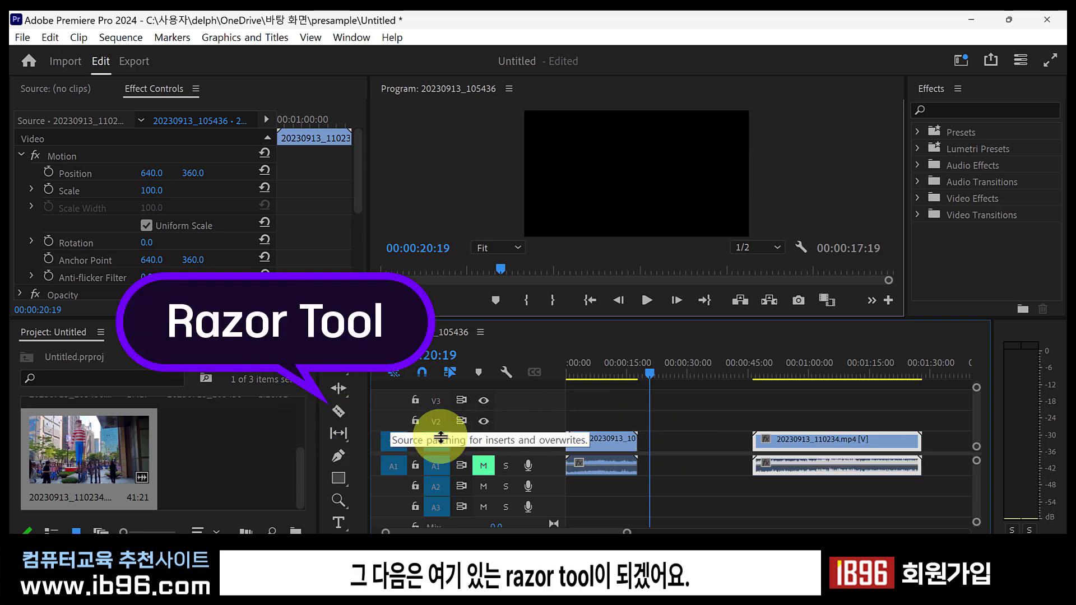
- Position the playhead at 00:00:13:02 and split the first clip there with the Razor Tool
{"action": "left_click_drag", "start_coordinate": [651, 371], "coordinate": [619, 398]}
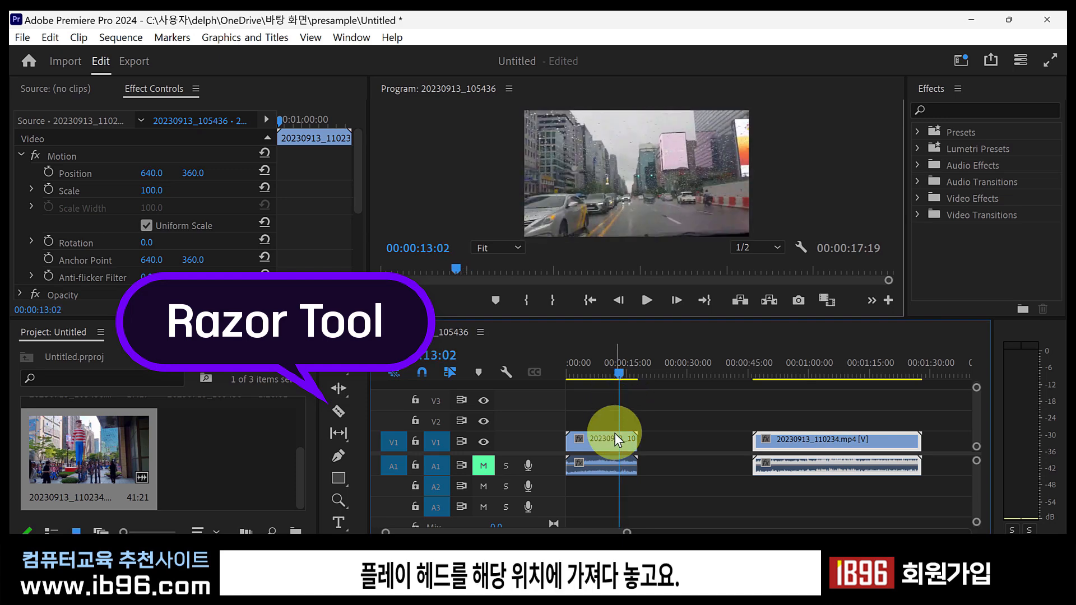
{"action": "left_click_drag", "start_coordinate": [627, 533], "coordinate": [547, 537]}
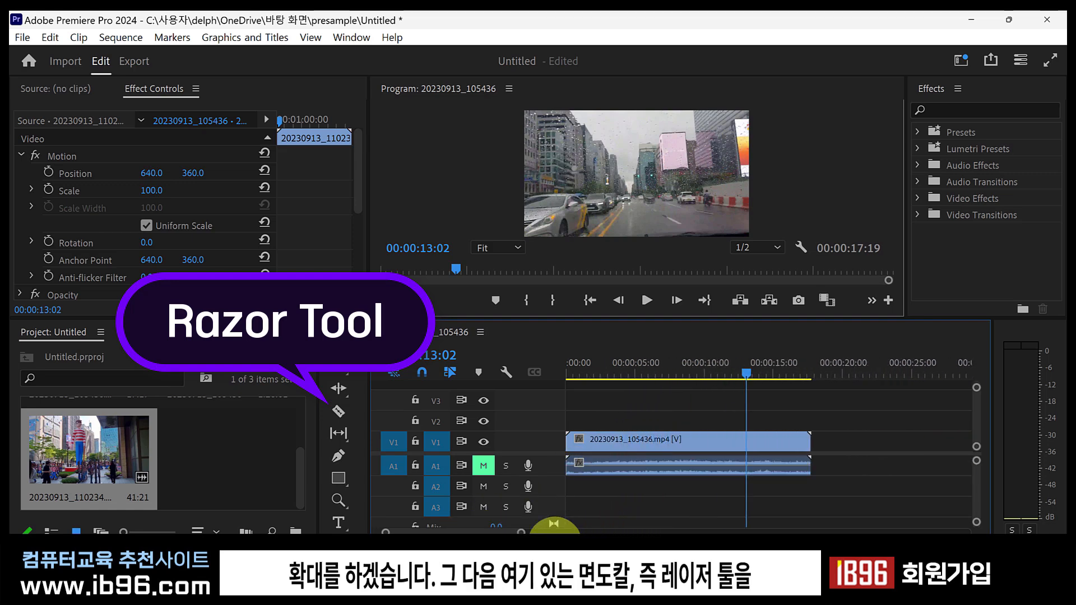
{"action": "left_click", "coordinate": [338, 411]}
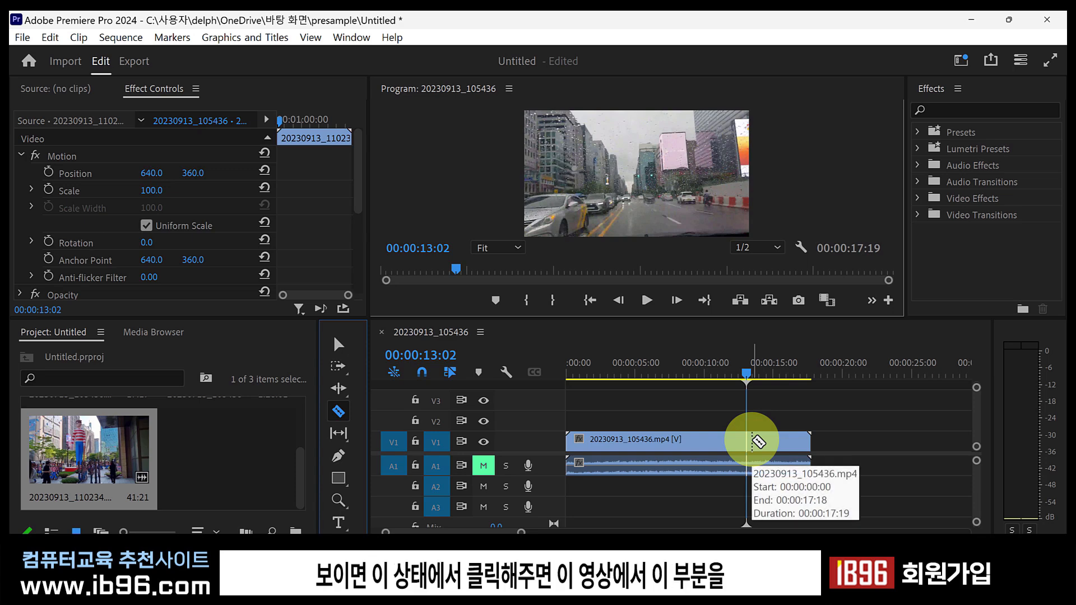
{"action": "left_click", "coordinate": [754, 442]}
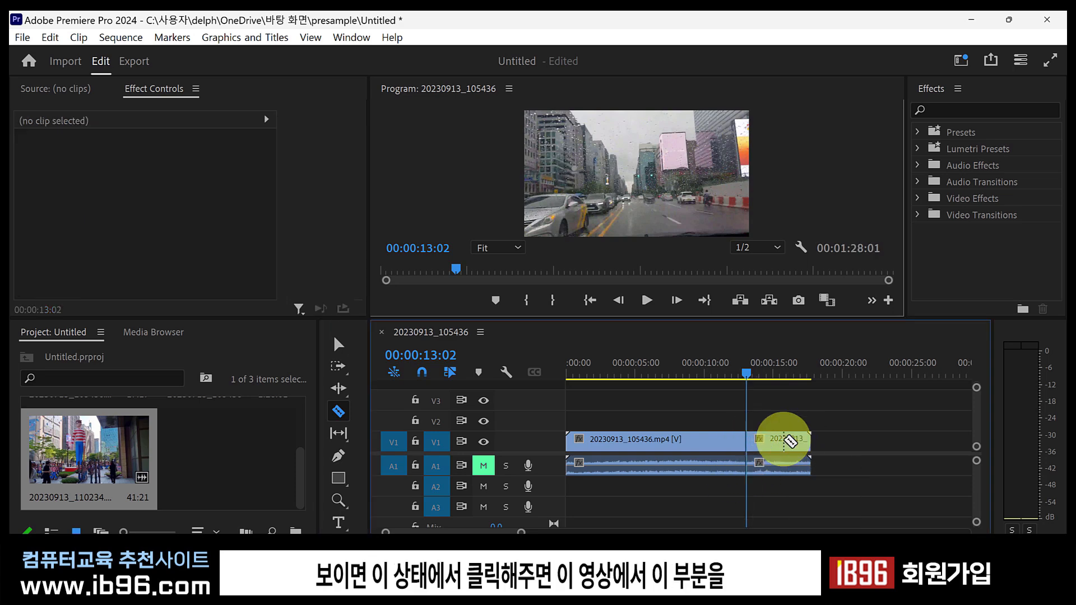
- With the Selection Tool, move the piece cut after 00:00:13:02 away from the rest and delete it
{"action": "left_click", "coordinate": [338, 349]}
{"action": "left_click_drag", "start_coordinate": [785, 437], "coordinate": [855, 442]}
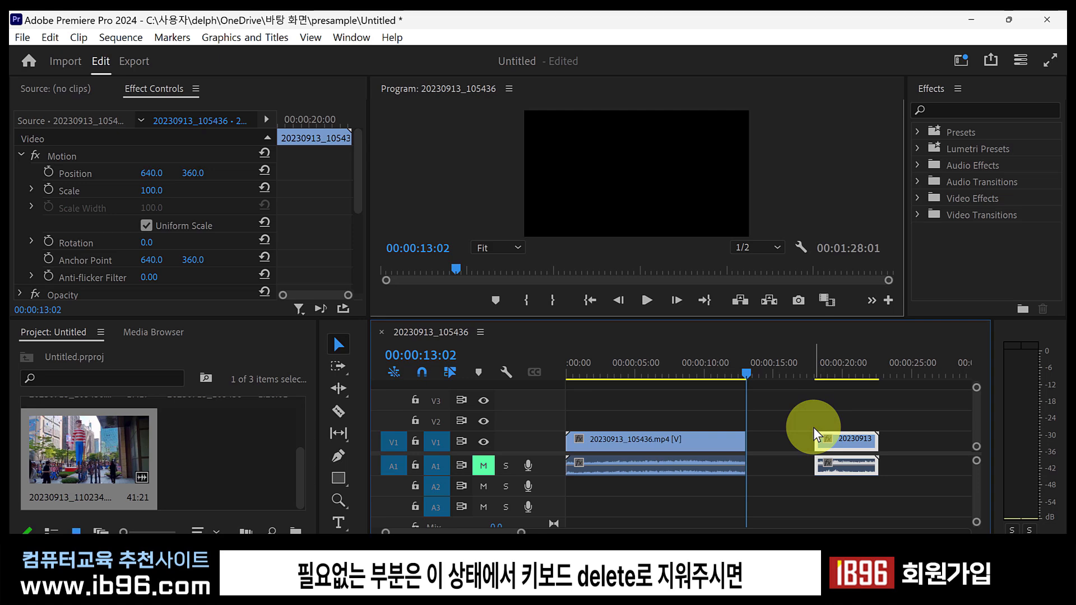
{"action": "key", "text": "Delete"}
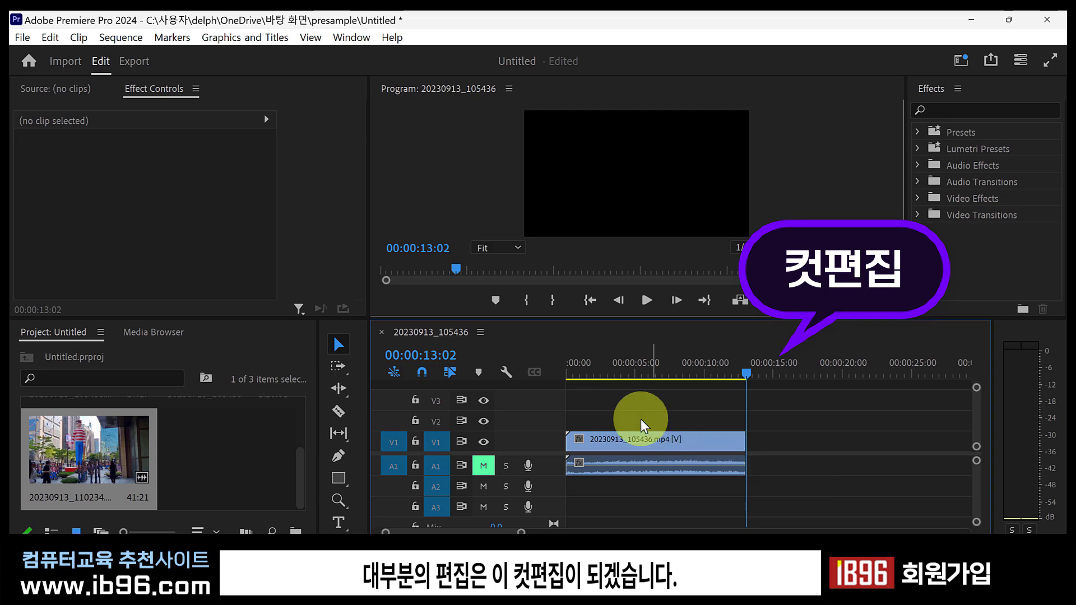
- Split the remaining 20230913_105436.mp4 clip with the Razor Tool at 00:00:06:04 and 00:00:08:10
{"action": "left_click", "coordinate": [577, 371]}
{"action": "left_click_drag", "start_coordinate": [576, 370], "coordinate": [583, 420]}
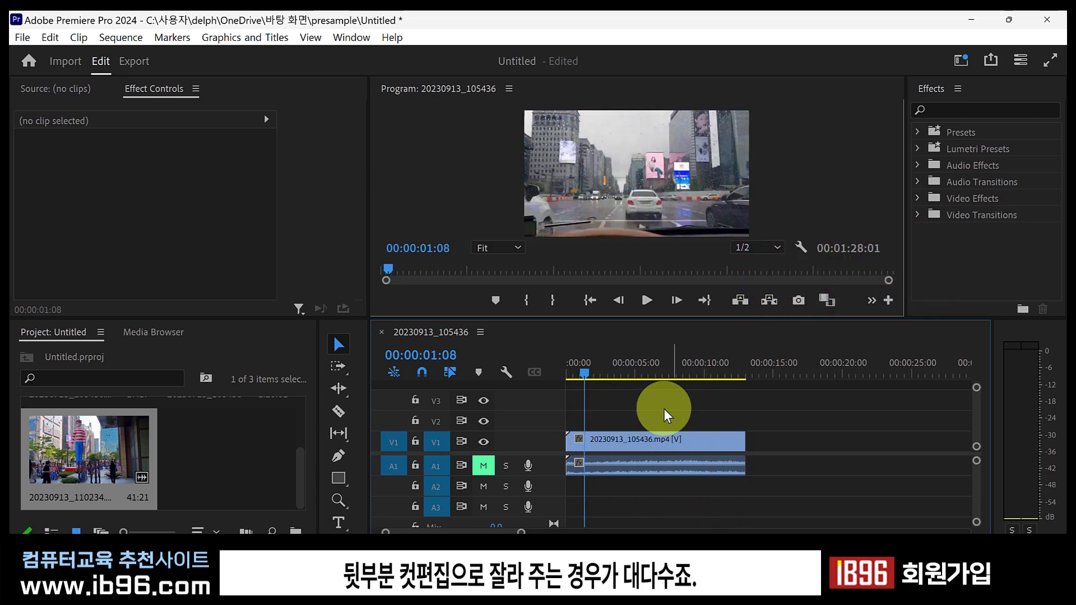
{"action": "left_click_drag", "start_coordinate": [610, 370], "coordinate": [654, 396]}
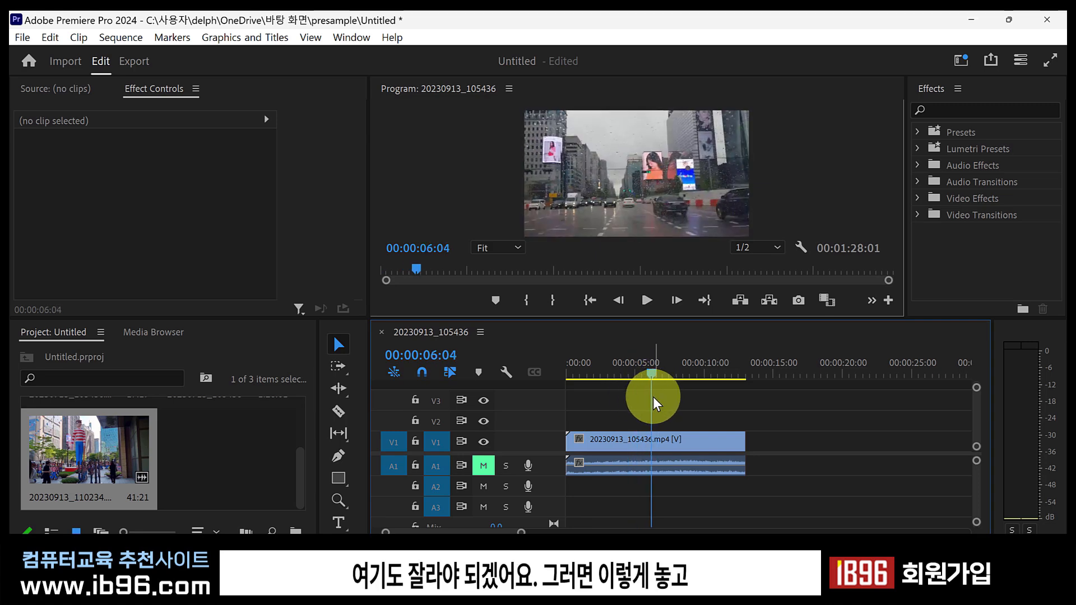
{"action": "left_click", "coordinate": [338, 411]}
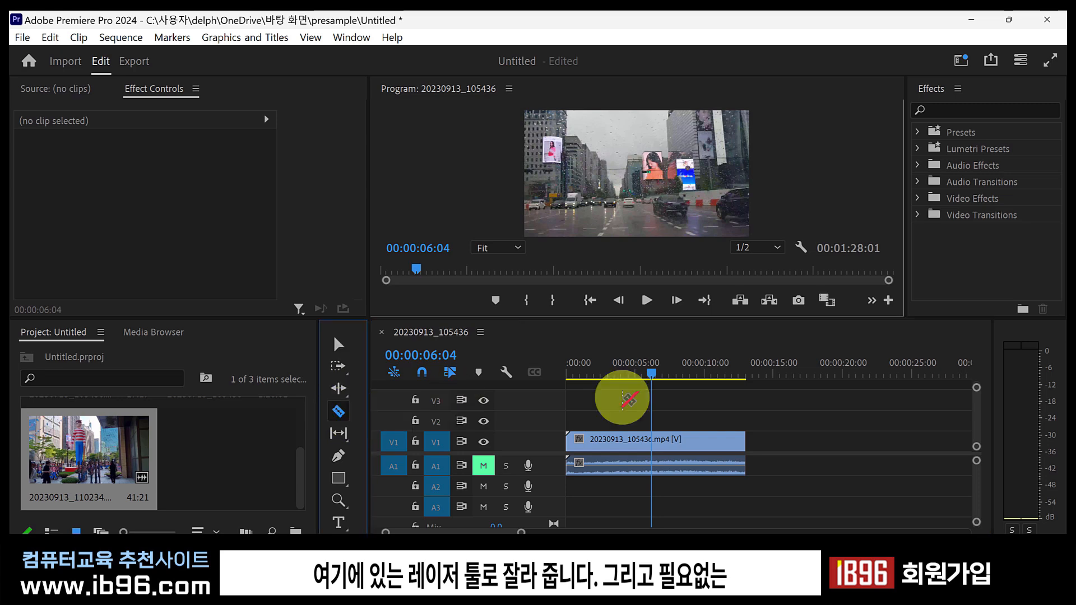
{"action": "left_click", "coordinate": [653, 440]}
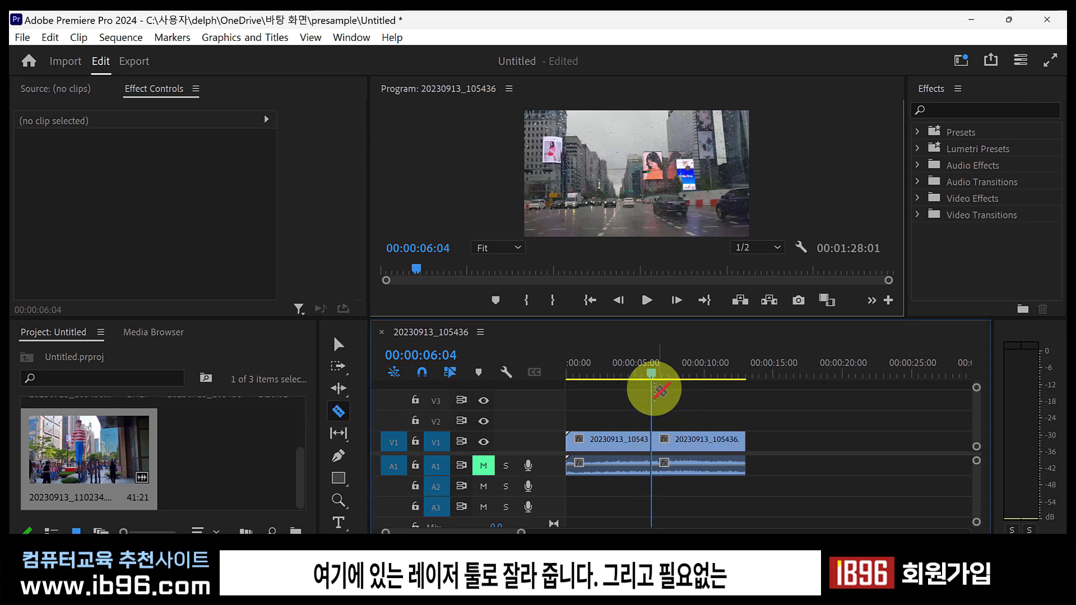
{"action": "left_click_drag", "start_coordinate": [650, 372], "coordinate": [685, 381]}
{"action": "left_click", "coordinate": [684, 442]}
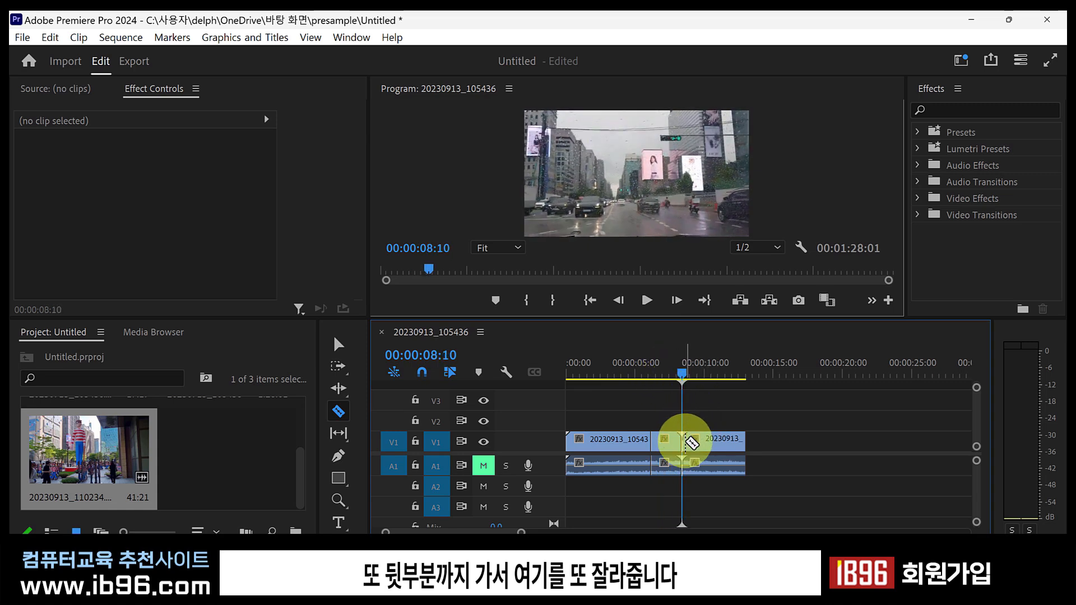
- Select the middle piece between the two cuts with the Selection Tool and delete it
{"action": "left_click", "coordinate": [339, 345]}
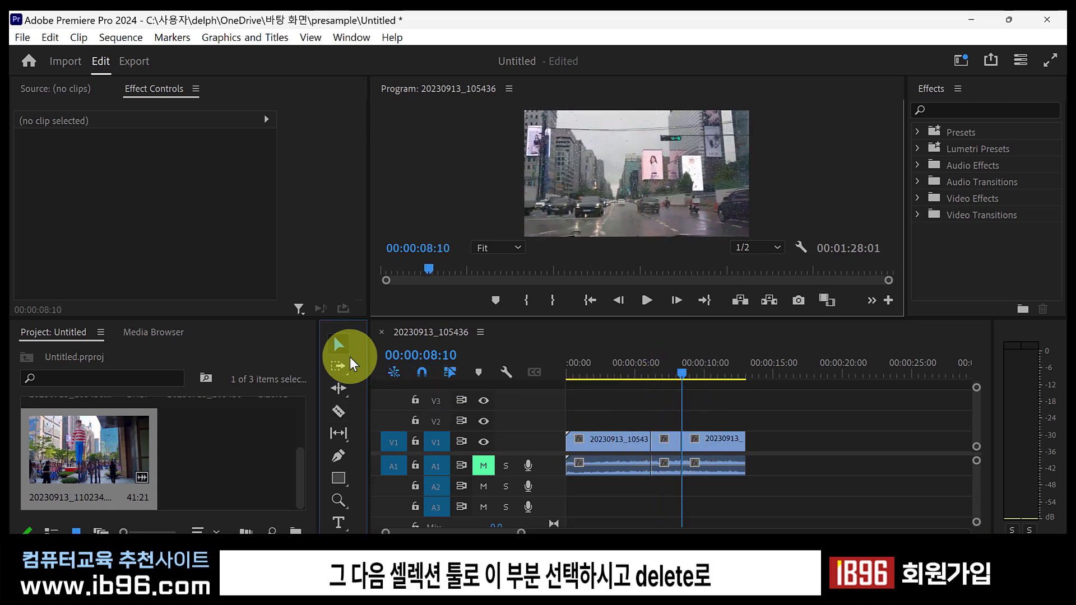
{"action": "left_click", "coordinate": [671, 440]}
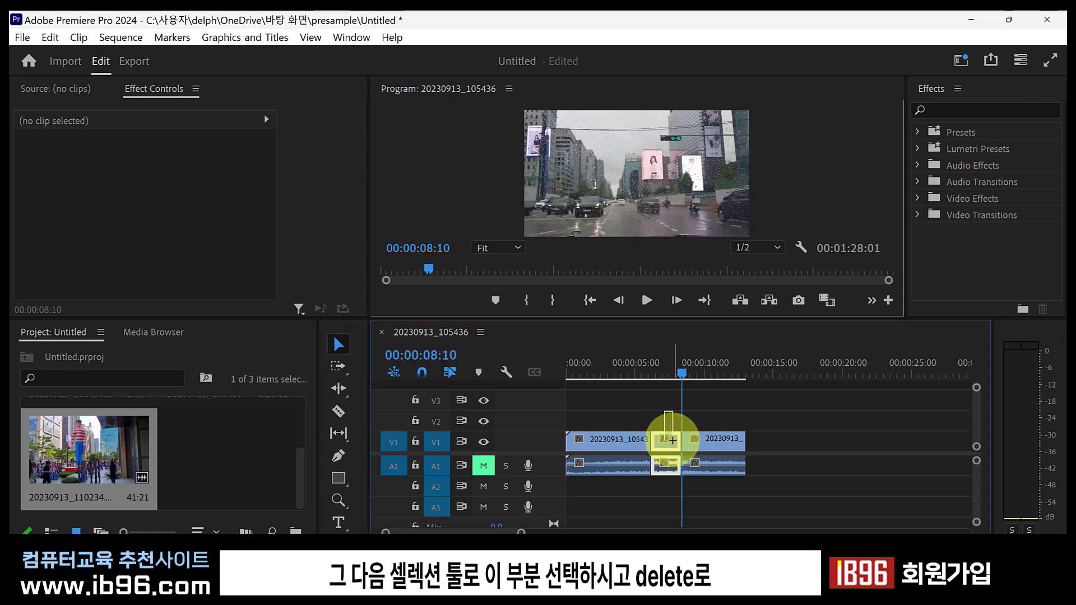
{"action": "key", "text": "Delete"}
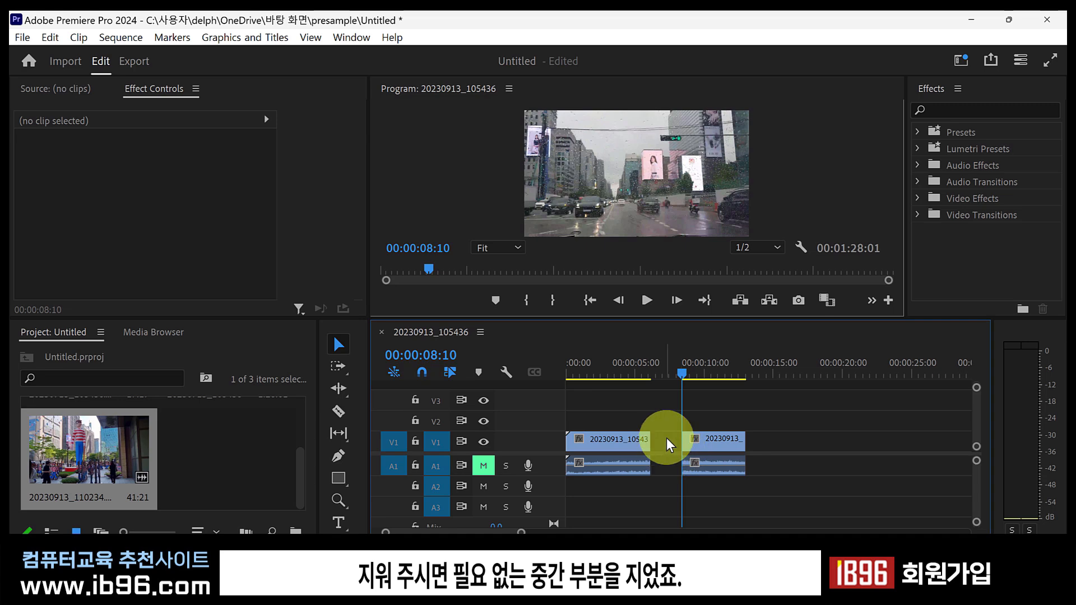
- Move the last piece back against the first one to close the gap, and scrub across the cut to 00:00:06:14
{"action": "left_click", "coordinate": [731, 439]}
{"action": "left_click_drag", "start_coordinate": [731, 439], "coordinate": [687, 466]}
{"action": "left_click_drag", "start_coordinate": [646, 377], "coordinate": [658, 373]}
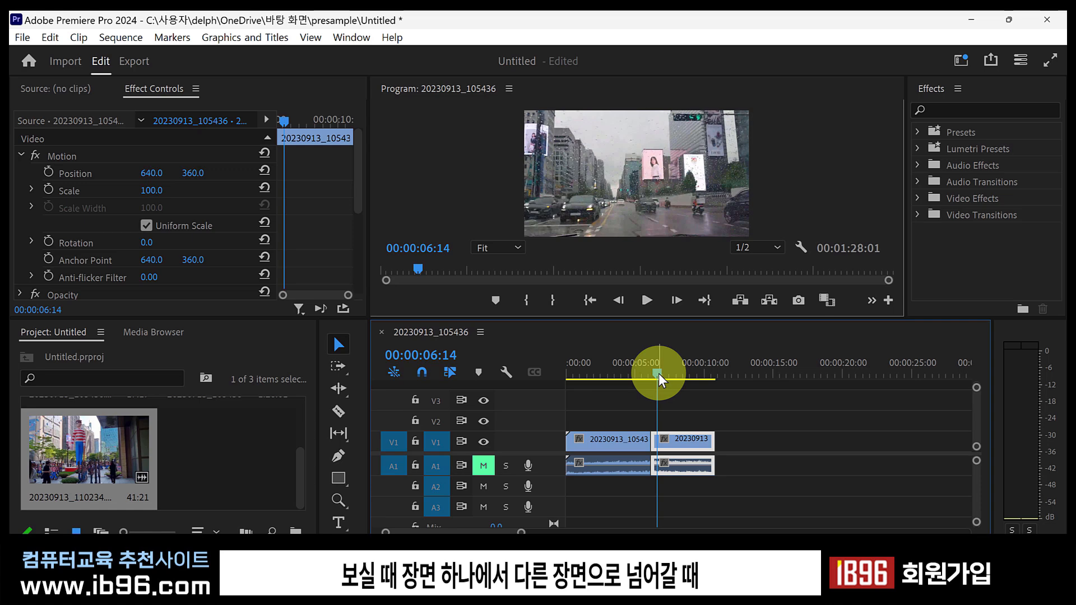
{"action": "mouse_move", "coordinate": [658, 374]}
{"action": "left_mouse_down"}
{"action": "mouse_move", "coordinate": [641, 376]}
{"action": "mouse_move", "coordinate": [659, 377]}
{"action": "left_mouse_up"}
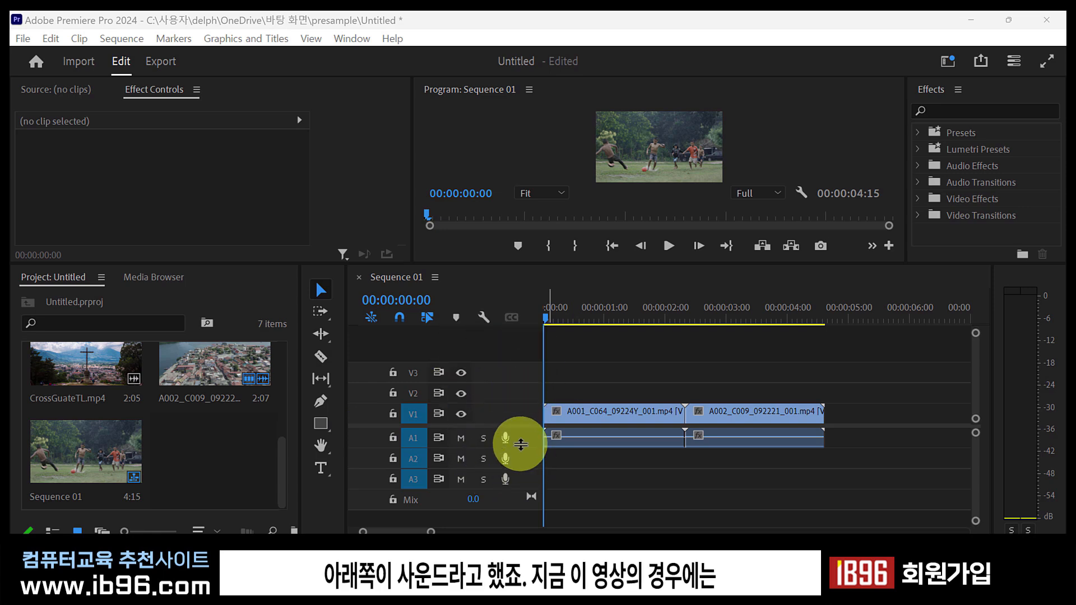
- In Sequence 01, select the video of A001_C064_09224Y_001.mp4, deselect it and select it again to check its linked audio
{"action": "left_click", "coordinate": [582, 413]}
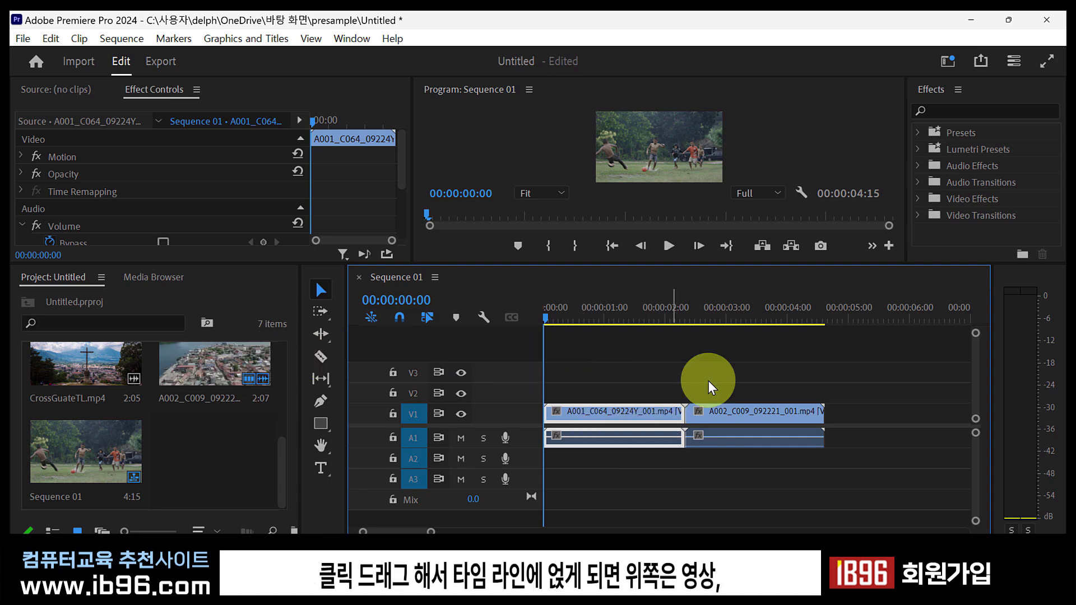
{"action": "left_click", "coordinate": [641, 399]}
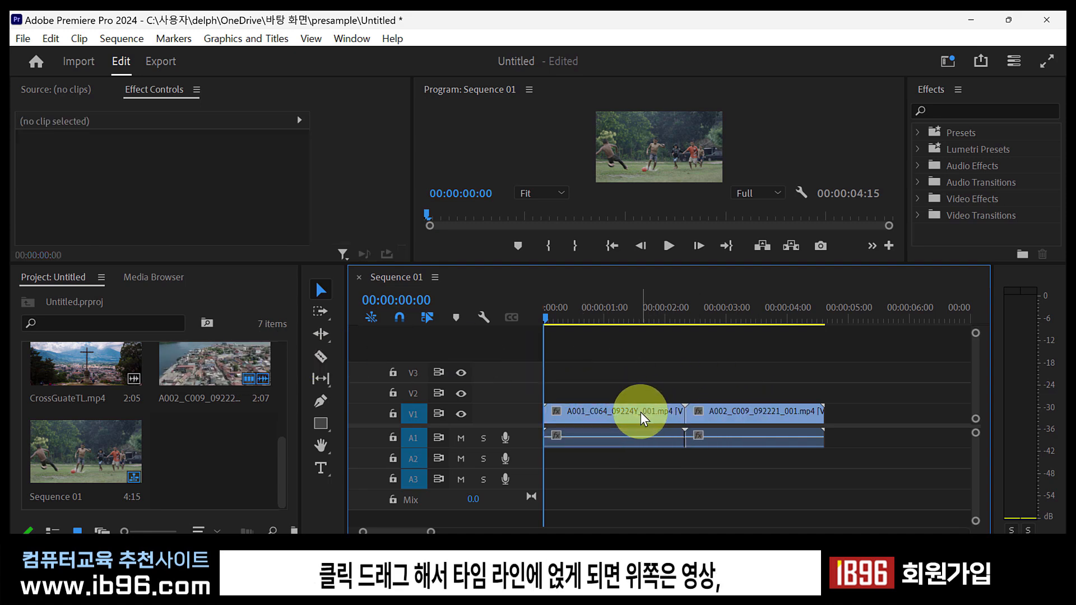
{"action": "left_click", "coordinate": [641, 411]}
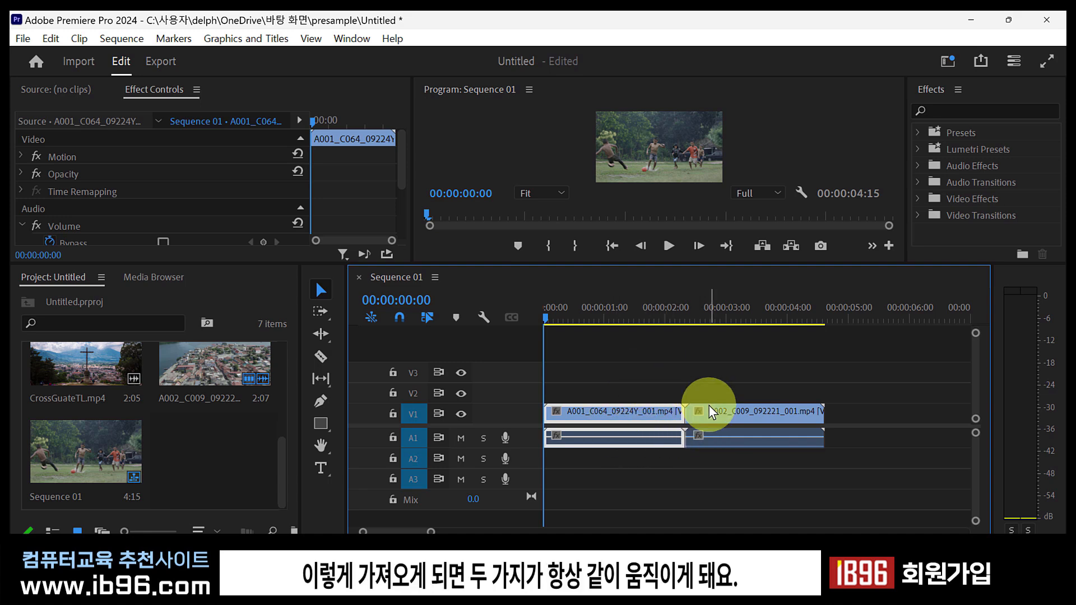
- Move A002_C009_092221_001.mp4 with its linked audio 6 frames later and back against the first clip
{"action": "left_click", "coordinate": [729, 410]}
{"action": "left_click_drag", "start_coordinate": [729, 415], "coordinate": [755, 410]}
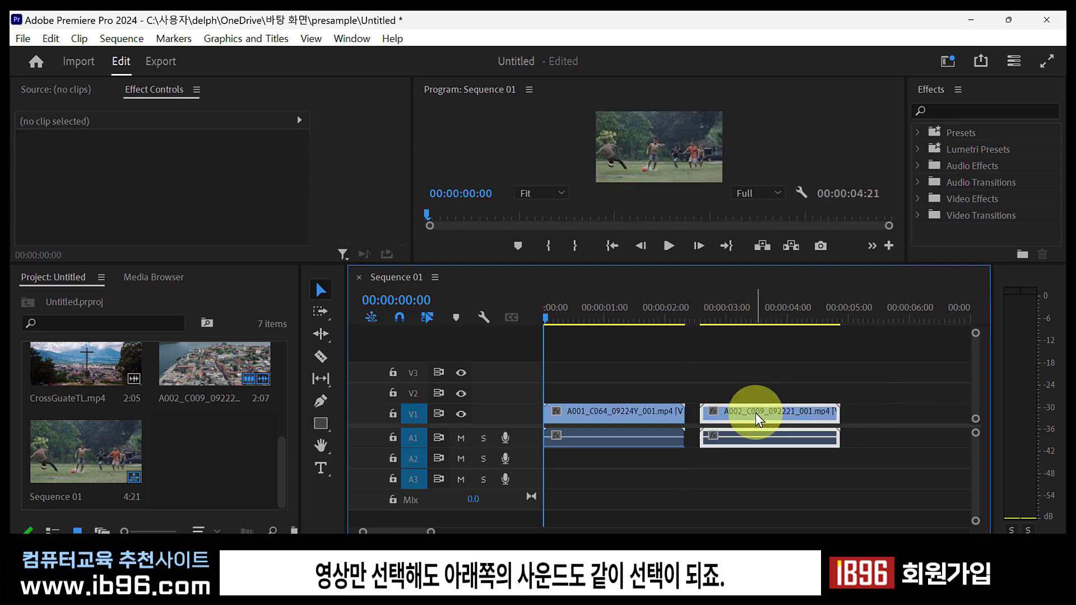
{"action": "left_click", "coordinate": [756, 412]}
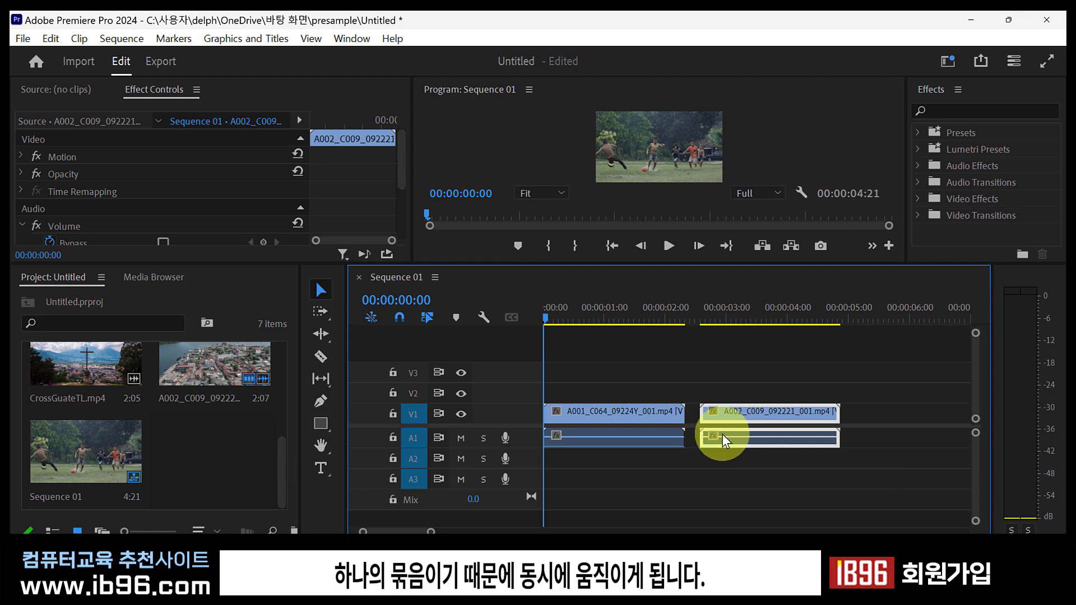
{"action": "left_click_drag", "start_coordinate": [735, 415], "coordinate": [712, 416]}
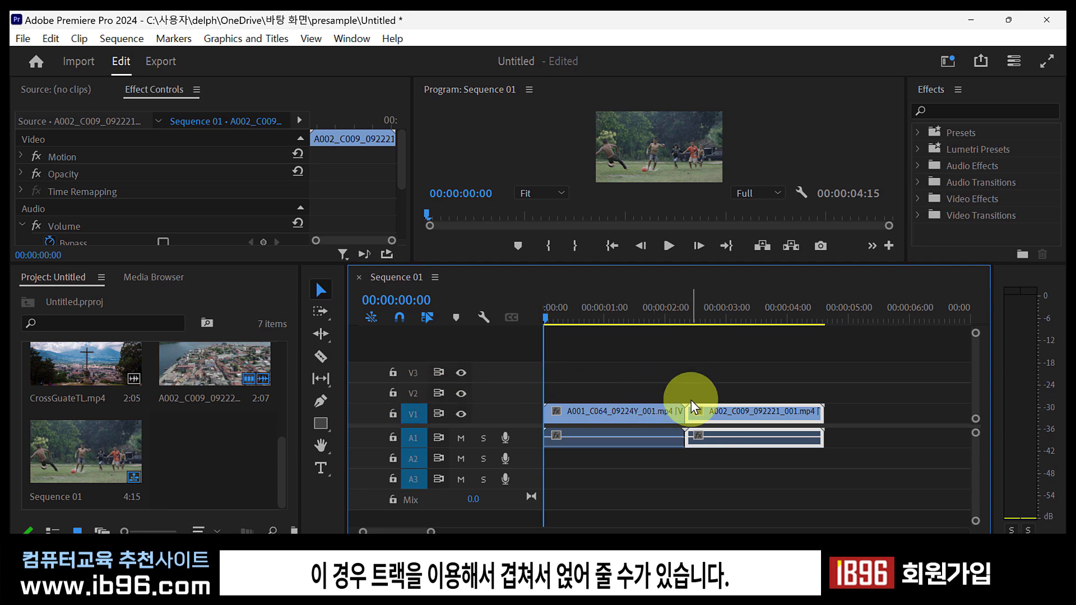
- Place A003_C092_09231C_001.mp4 on track V1 over the existing clips from about 00:00:01:19, and undo the placement
{"action": "scroll", "coordinate": [223, 451], "scroll_direction": "up", "scroll_amount": 3}
{"action": "left_click", "coordinate": [223, 452]}
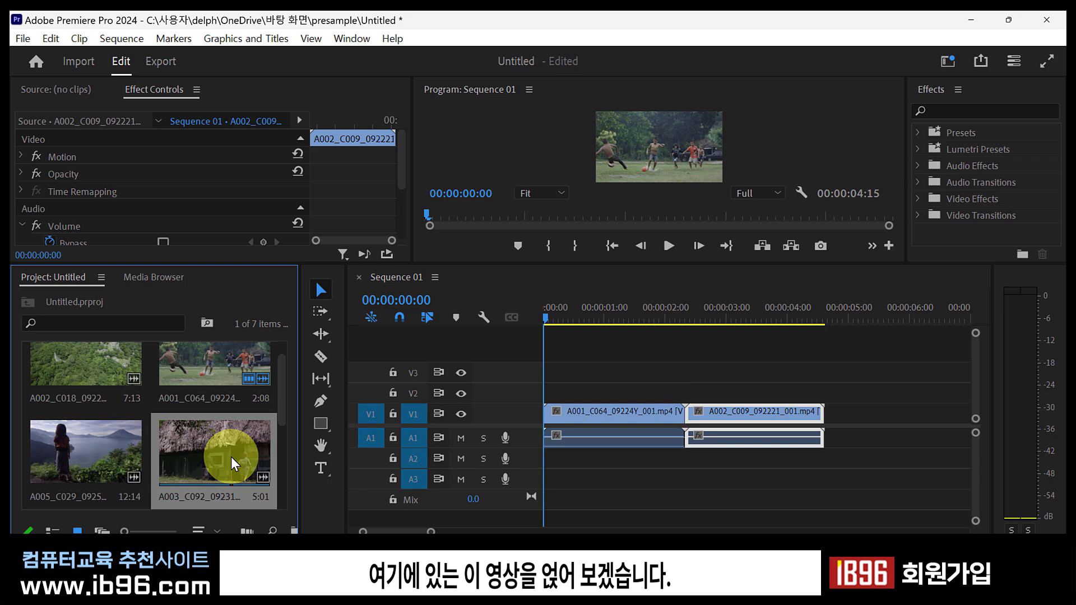
{"action": "left_click_drag", "start_coordinate": [231, 456], "coordinate": [654, 417]}
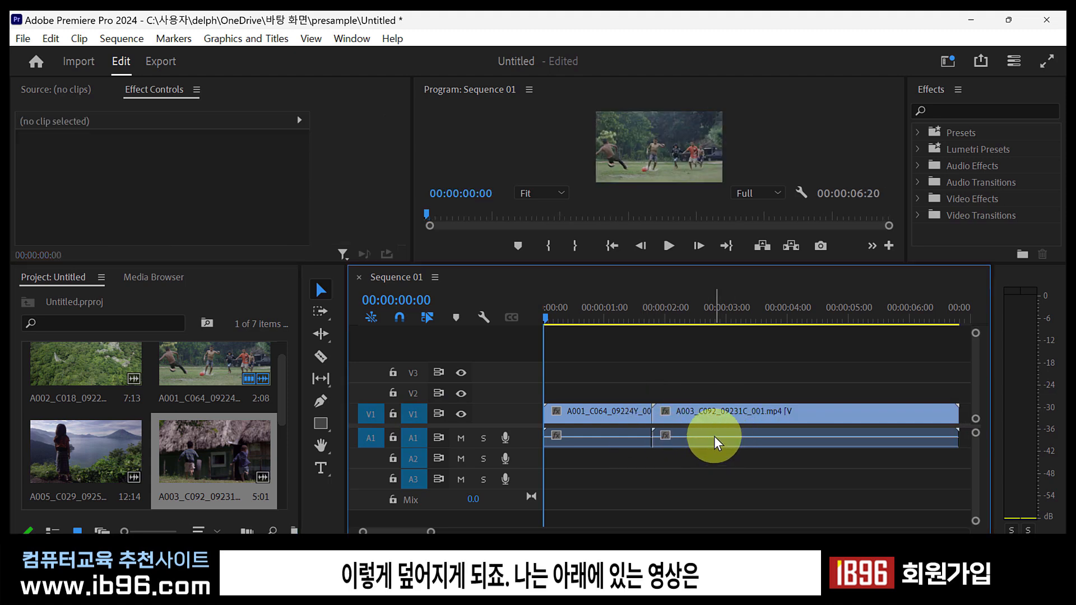
{"action": "key", "text": "ctrl+z"}
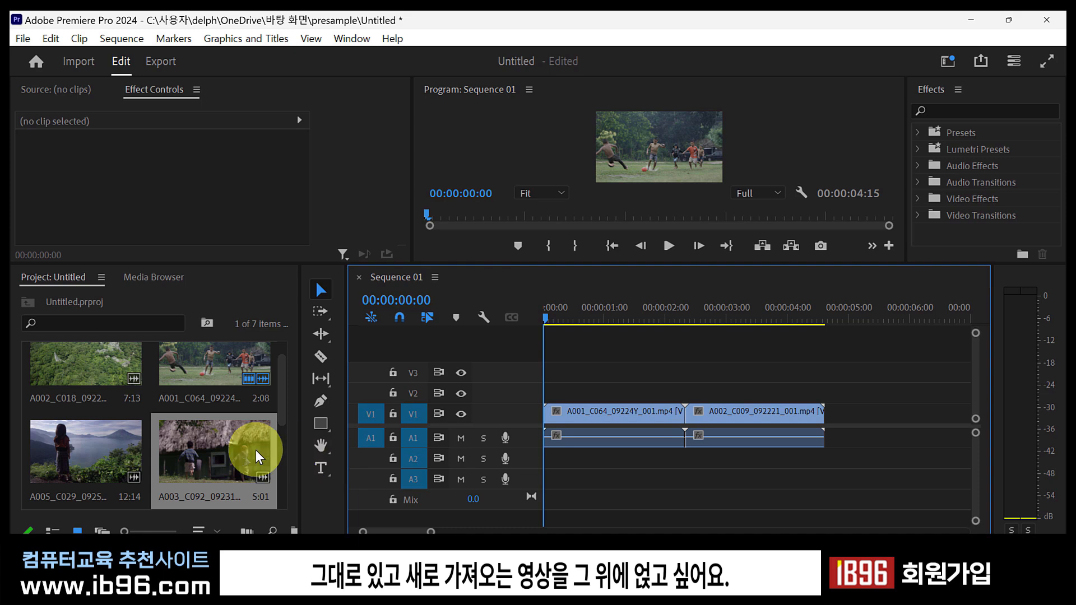
- Place A003_C092_09231C_001.mp4 on track V2 above the existing clips, starting at about 00:00:01:10
{"action": "left_click", "coordinate": [235, 447]}
{"action": "left_click_drag", "start_coordinate": [237, 446], "coordinate": [635, 393]}
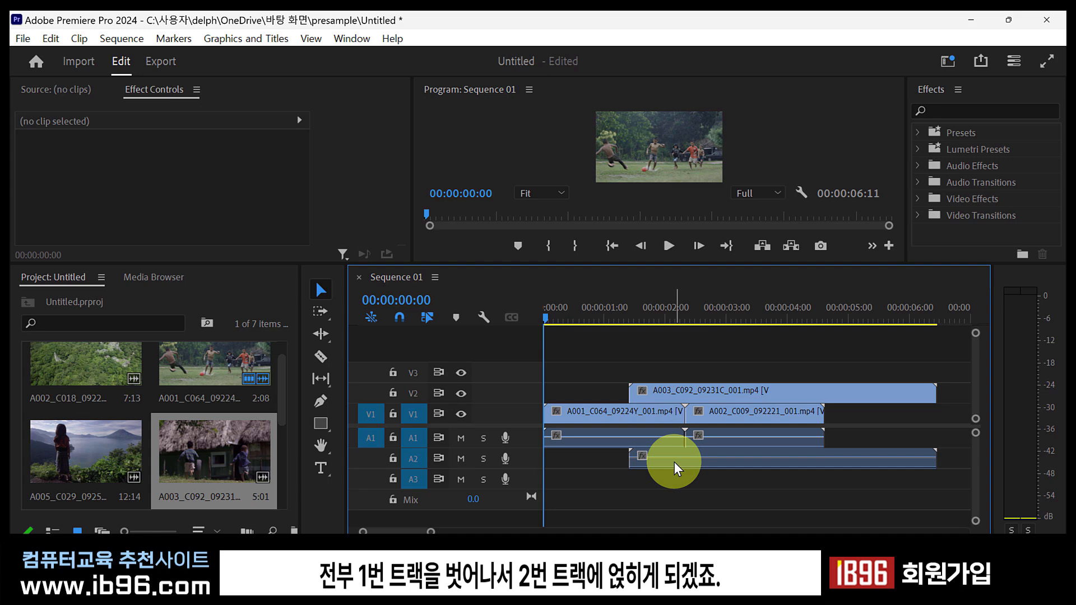
- Move A003_C092_09231C_001.mp4 on track V2 4 frames later and scrub across its start to compare the overlapping clips
{"action": "left_click", "coordinate": [680, 393]}
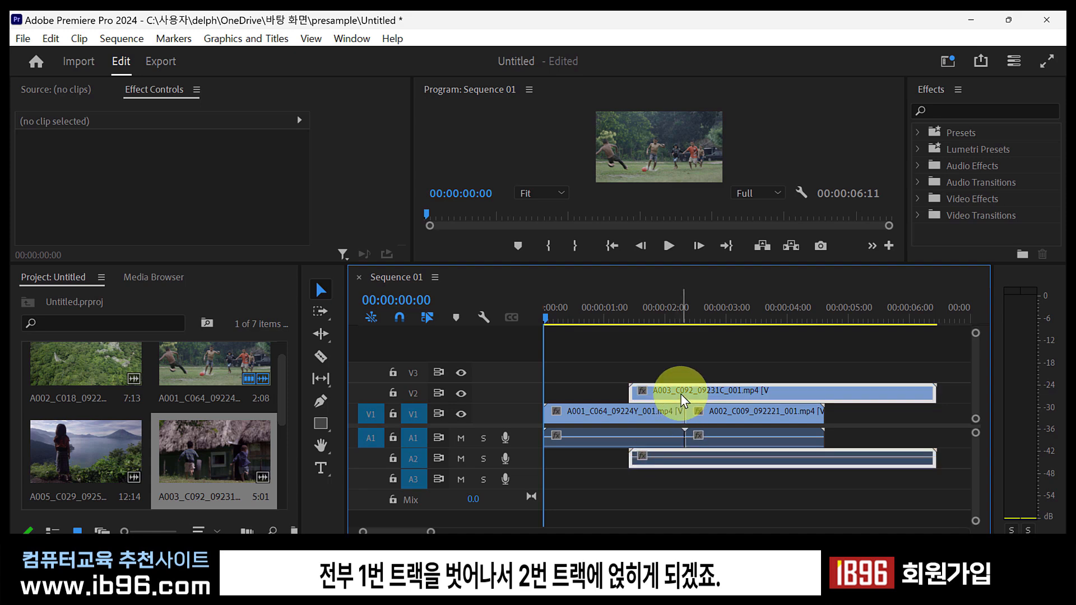
{"action": "mouse_move", "coordinate": [680, 394]}
{"action": "left_mouse_down"}
{"action": "mouse_move", "coordinate": [624, 391]}
{"action": "mouse_move", "coordinate": [745, 390]}
{"action": "mouse_move", "coordinate": [627, 399]}
{"action": "mouse_move", "coordinate": [692, 391]}
{"action": "left_mouse_up"}
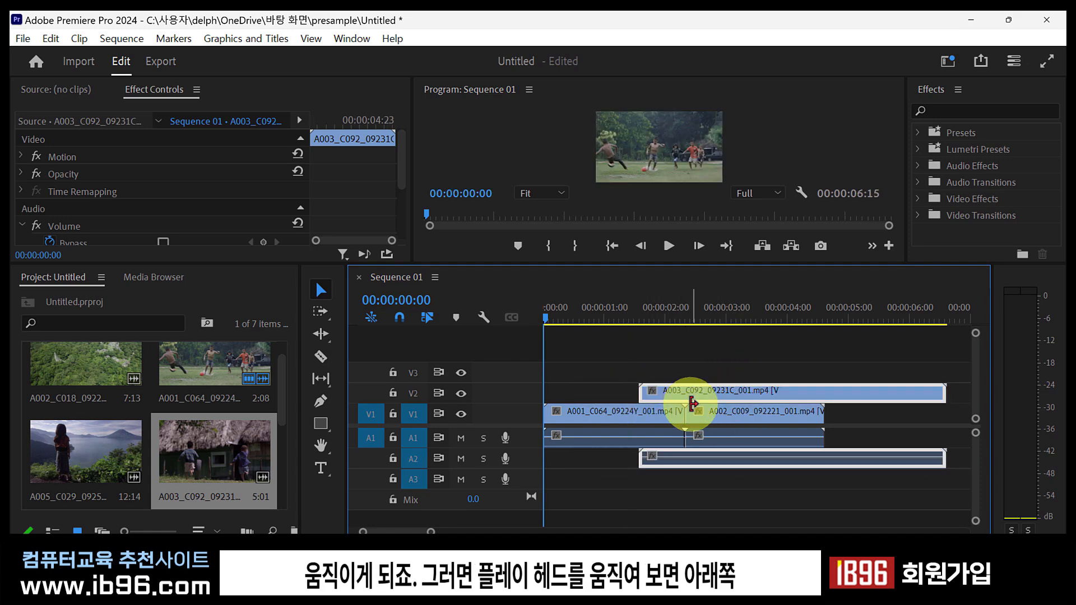
{"action": "left_click_drag", "start_coordinate": [630, 314], "coordinate": [635, 313]}
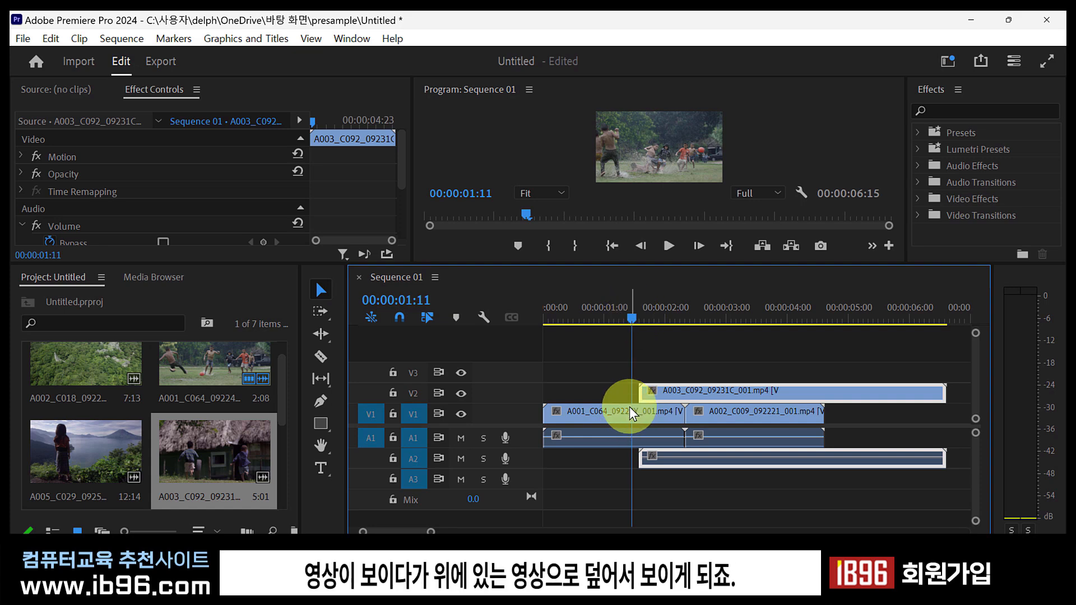
{"action": "left_click_drag", "start_coordinate": [633, 315], "coordinate": [652, 314]}
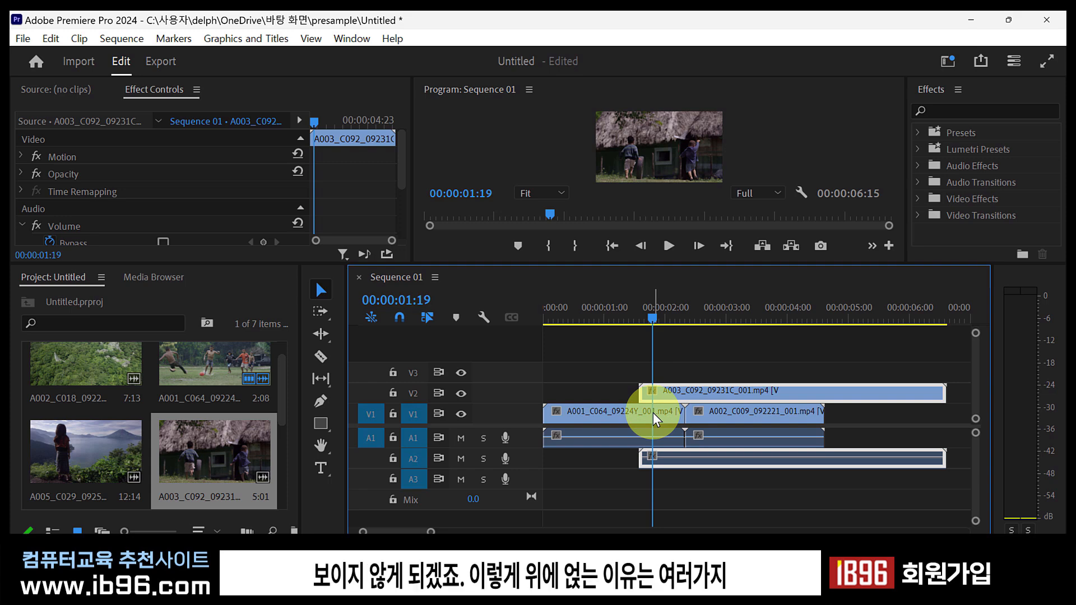
{"action": "left_click_drag", "start_coordinate": [640, 313], "coordinate": [630, 313]}
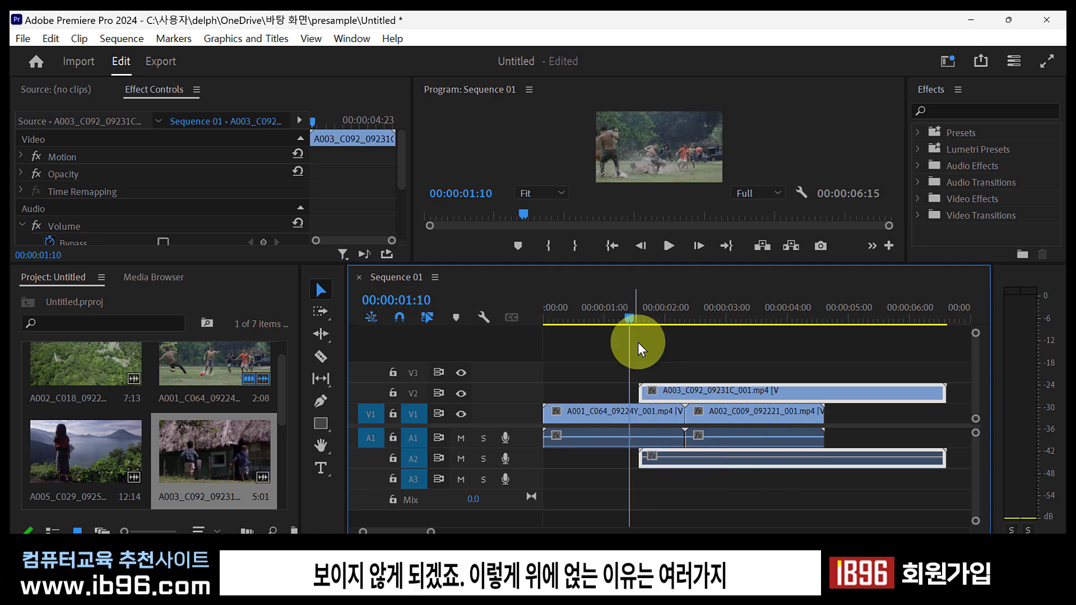
{"action": "left_click", "coordinate": [617, 411]}
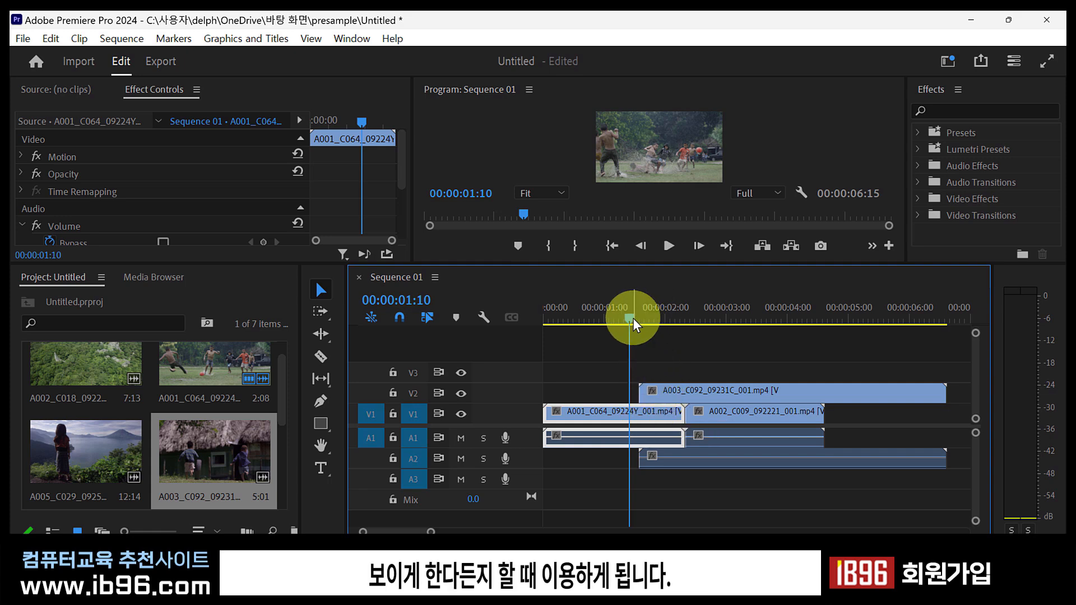
- Place A002_C018_0922BW_001.mp4 on track V3 at 00:00:01:22 and A005_C029_0925TO_001.mp4 slightly later on a new track V4
{"action": "left_click_drag", "start_coordinate": [628, 318], "coordinate": [669, 325]}
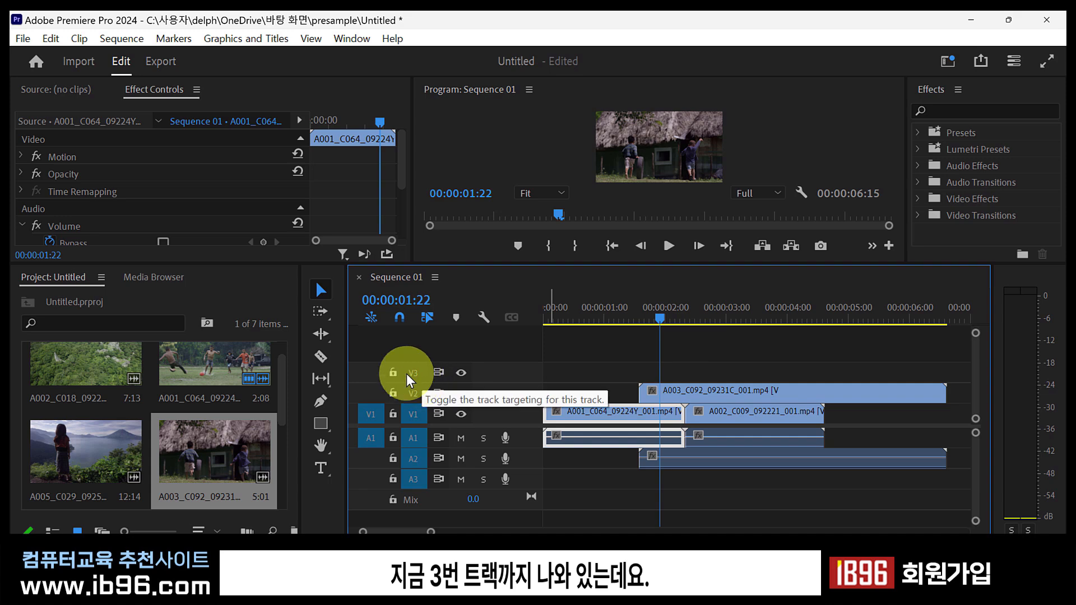
{"action": "left_click_drag", "start_coordinate": [85, 365], "coordinate": [663, 371]}
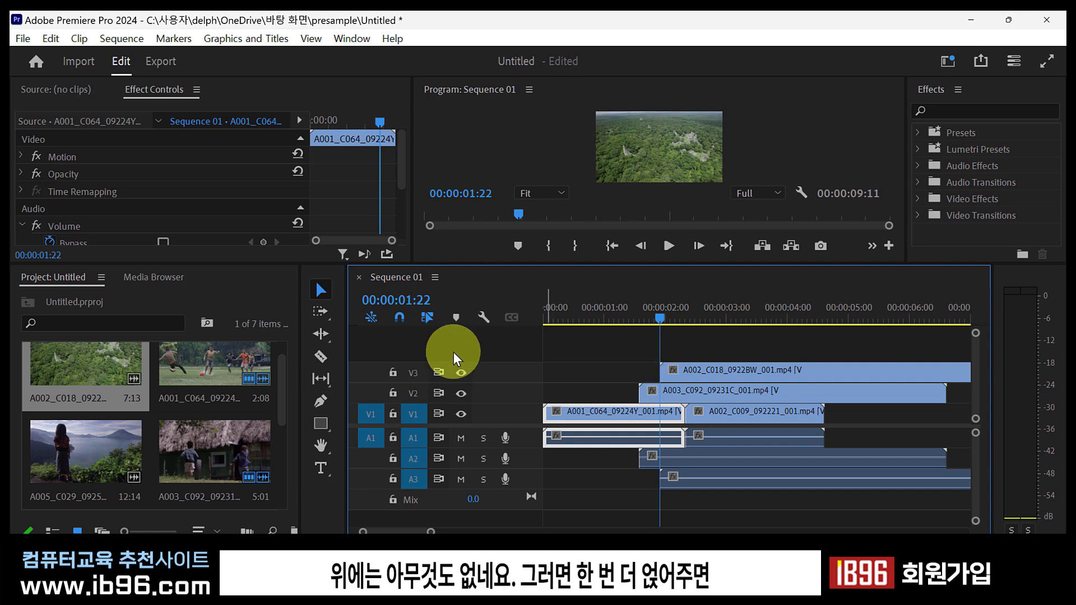
{"action": "left_click_drag", "start_coordinate": [89, 455], "coordinate": [672, 345]}
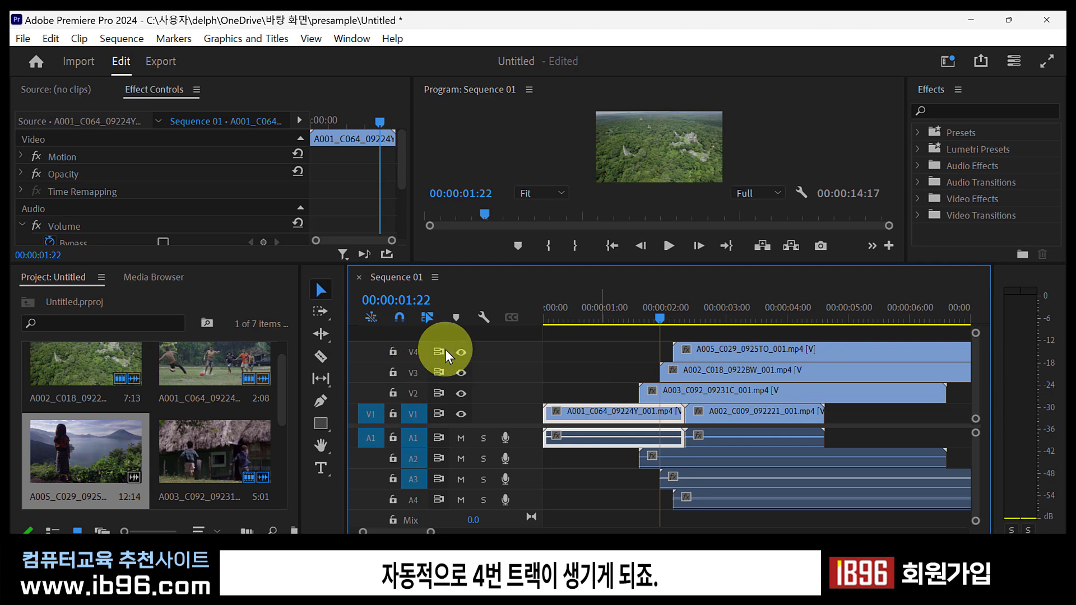
- Delete A005_C029_0925TO_001.mp4 from track V4 and A002_C018_0922BW_001.mp4 from track V3
{"action": "left_click", "coordinate": [735, 353]}
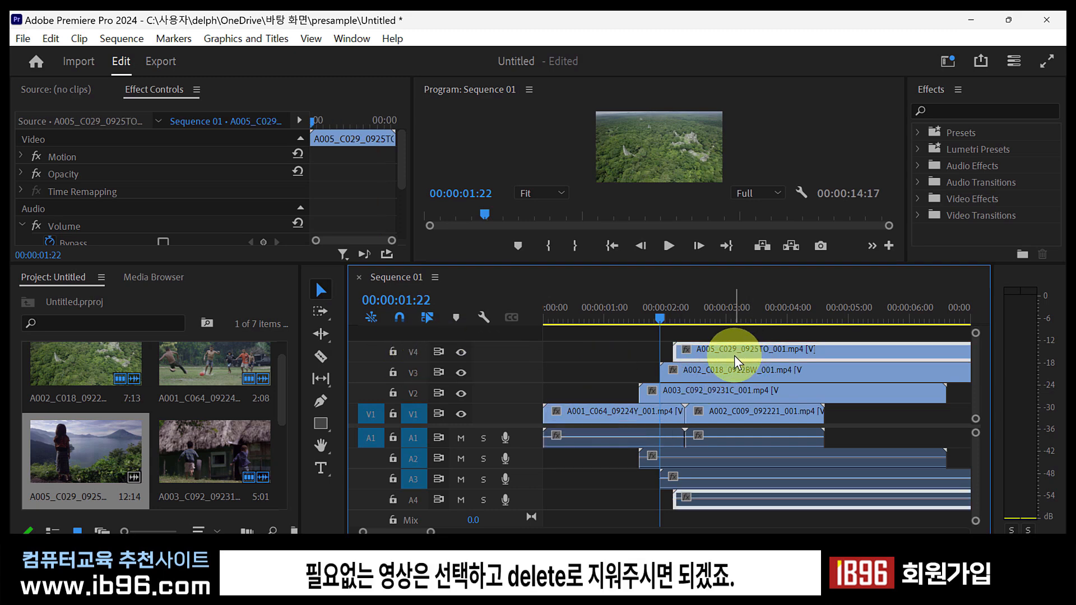
{"action": "key", "text": "Delete"}
{"action": "left_click", "coordinate": [718, 372]}
{"action": "key", "text": "Delete"}
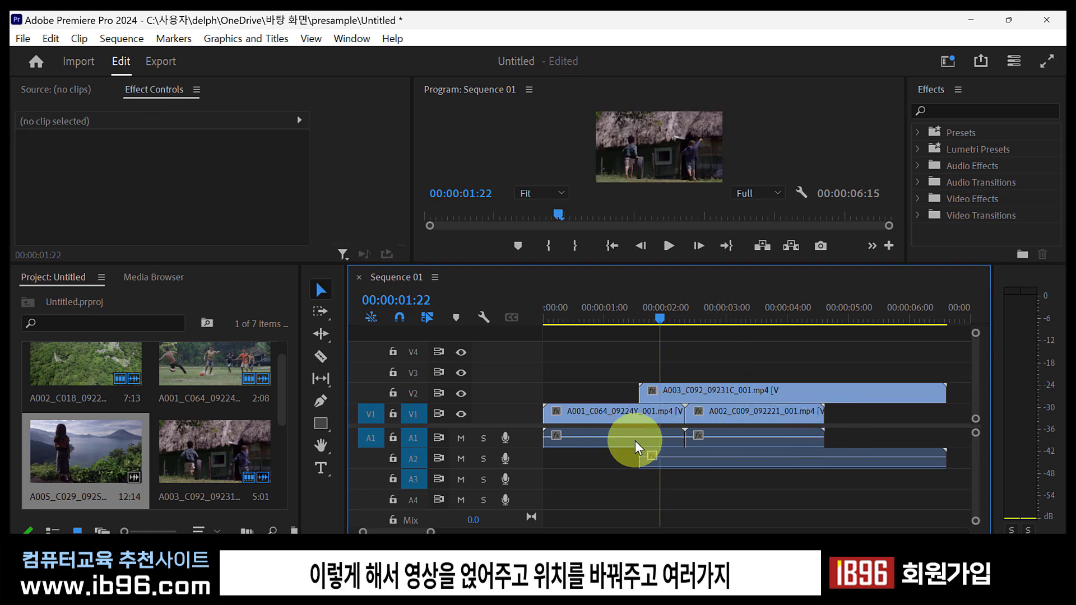
- Move A003_C092_09231C_001.mp4 on track V2 earlier to start at about 00:00:00:17, and scrub the overlap back to its start
{"action": "left_click", "coordinate": [678, 391]}
{"action": "left_click_drag", "start_coordinate": [678, 390], "coordinate": [625, 388]}
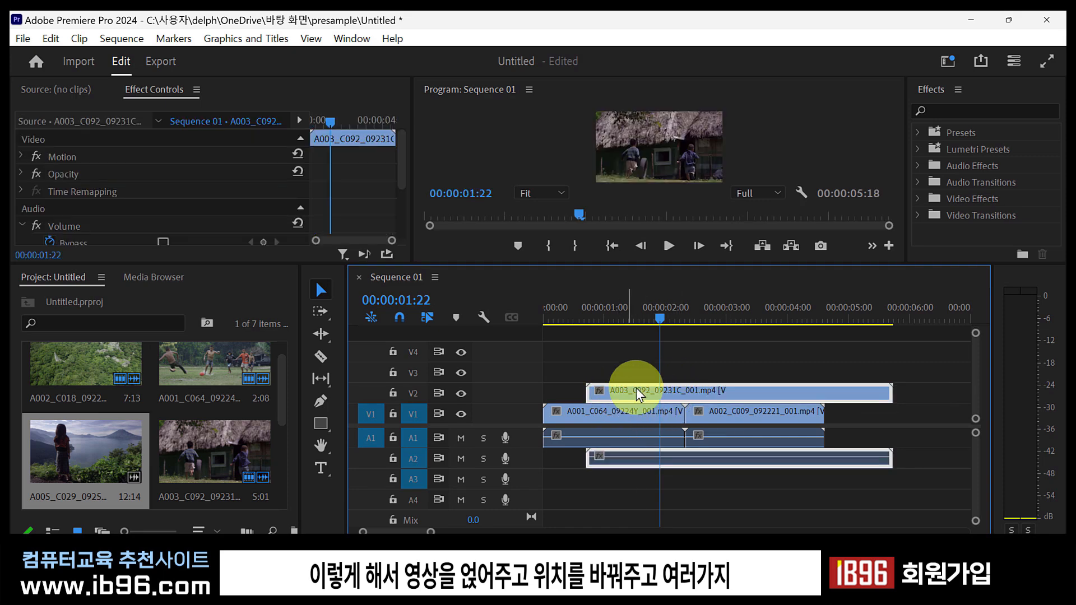
{"action": "left_click_drag", "start_coordinate": [649, 317], "coordinate": [665, 314]}
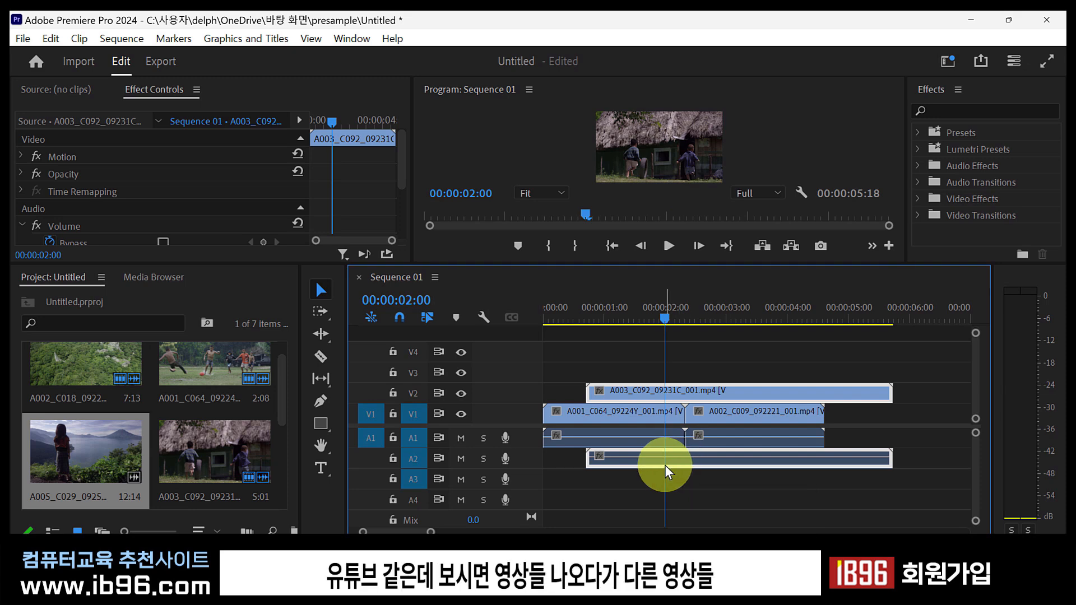
{"action": "left_click_drag", "start_coordinate": [627, 319], "coordinate": [589, 317]}
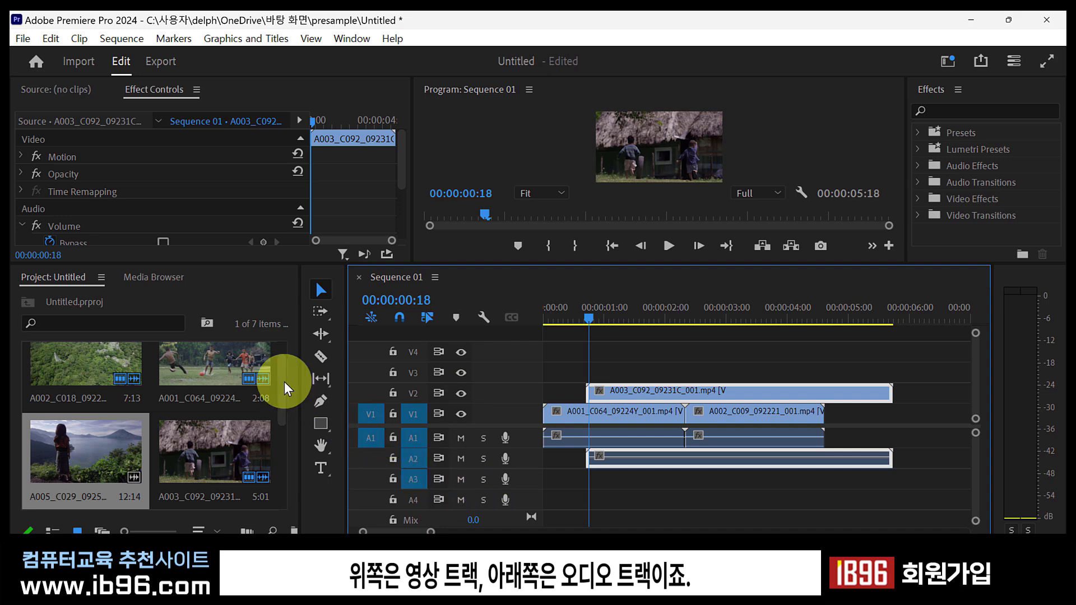
- Import the sound file funcky from the presample folder into the project
{"action": "scroll", "coordinate": [224, 414], "scroll_direction": "down", "scroll_amount": 3}
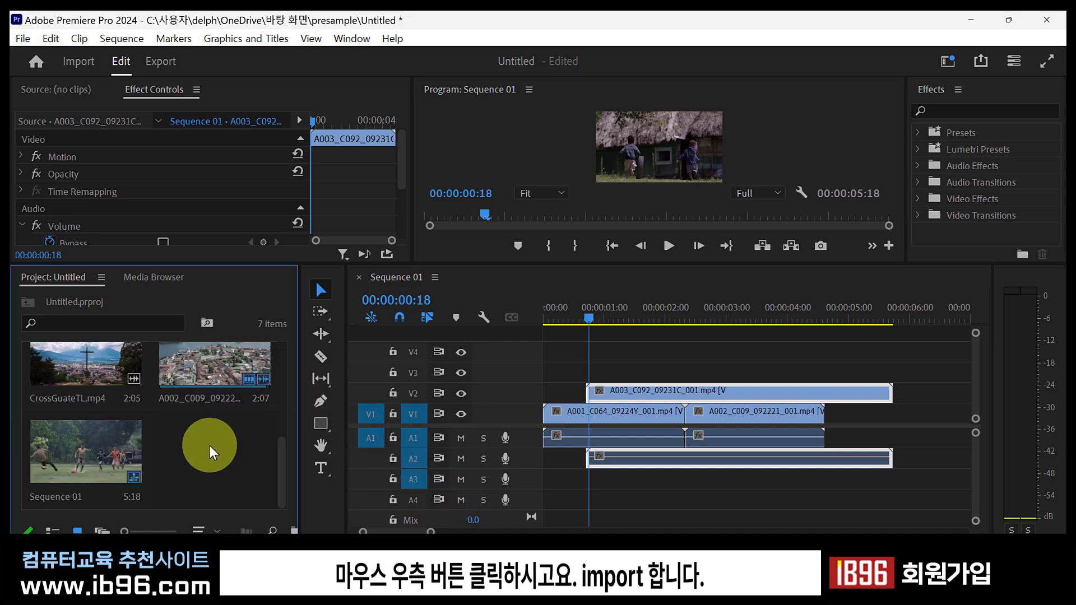
{"action": "right_click", "coordinate": [209, 445]}
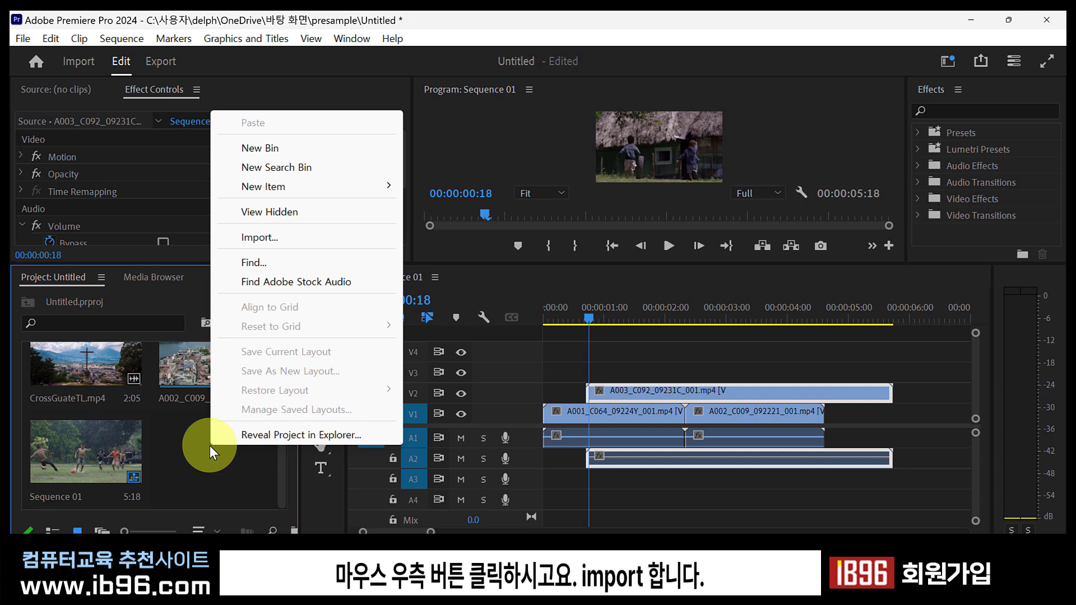
{"action": "left_click", "coordinate": [291, 239]}
{"action": "left_click", "coordinate": [681, 221]}
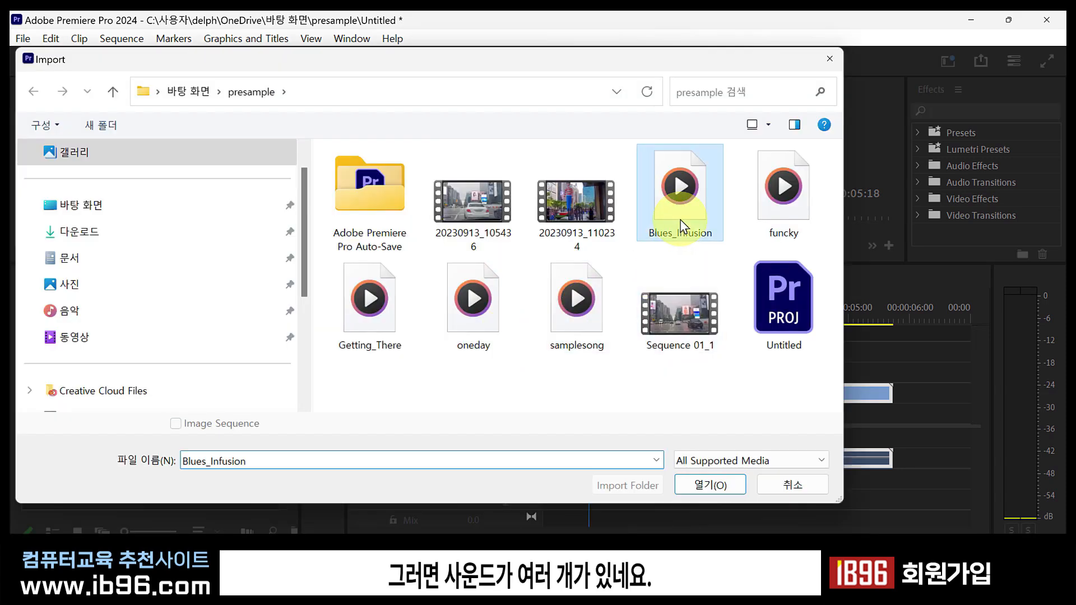
{"action": "left_click", "coordinate": [781, 210]}
{"action": "left_click", "coordinate": [489, 333]}
{"action": "left_click", "coordinate": [576, 306]}
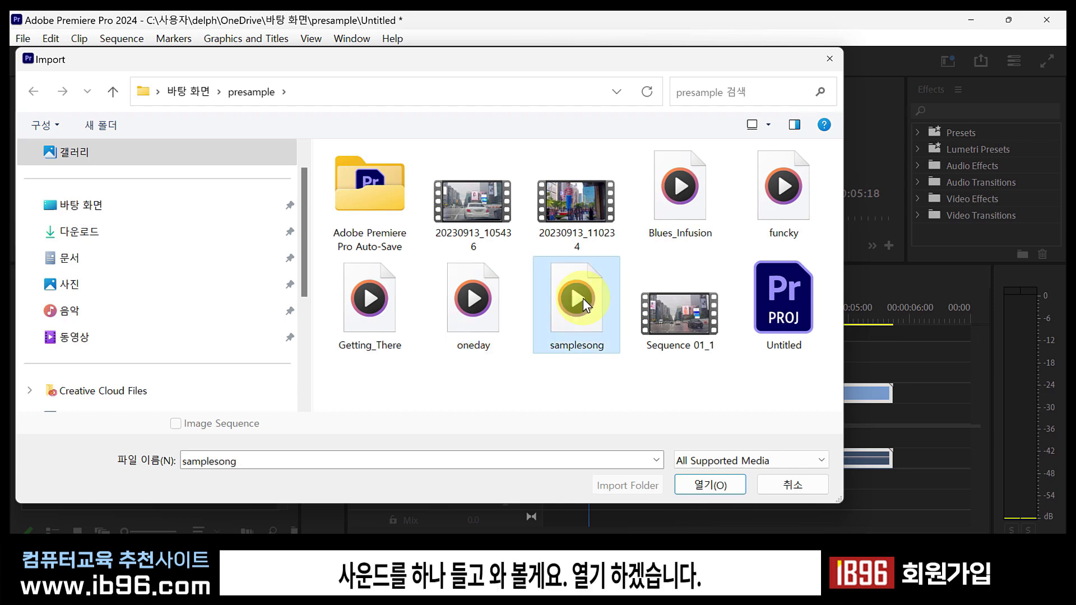
{"action": "left_click", "coordinate": [775, 183]}
{"action": "left_click", "coordinate": [709, 484]}
- Place funcky.wav on audio track A3 at the start of Sequence 01 and clear the clip selection
{"action": "left_click", "coordinate": [206, 473]}
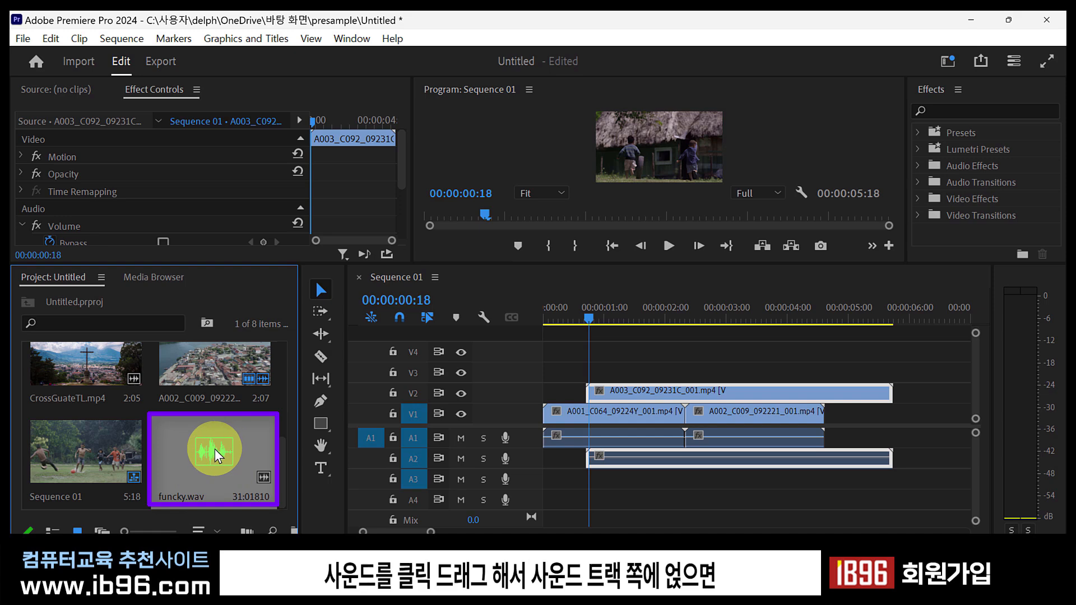
{"action": "left_click_drag", "start_coordinate": [214, 448], "coordinate": [544, 492]}
{"action": "left_click_drag", "start_coordinate": [546, 491], "coordinate": [548, 491]}
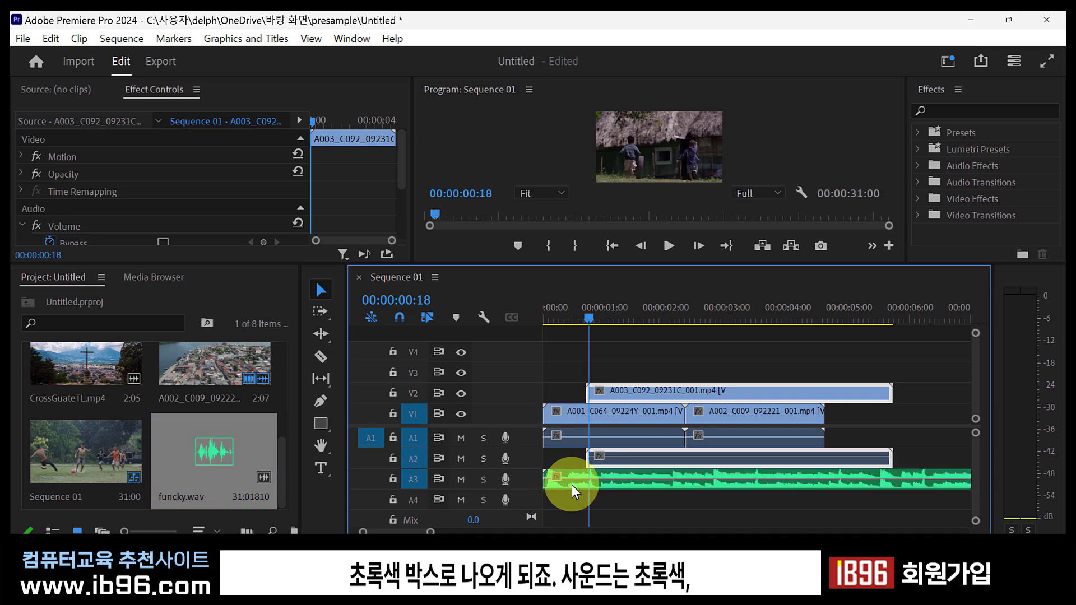
{"action": "left_click", "coordinate": [635, 510]}
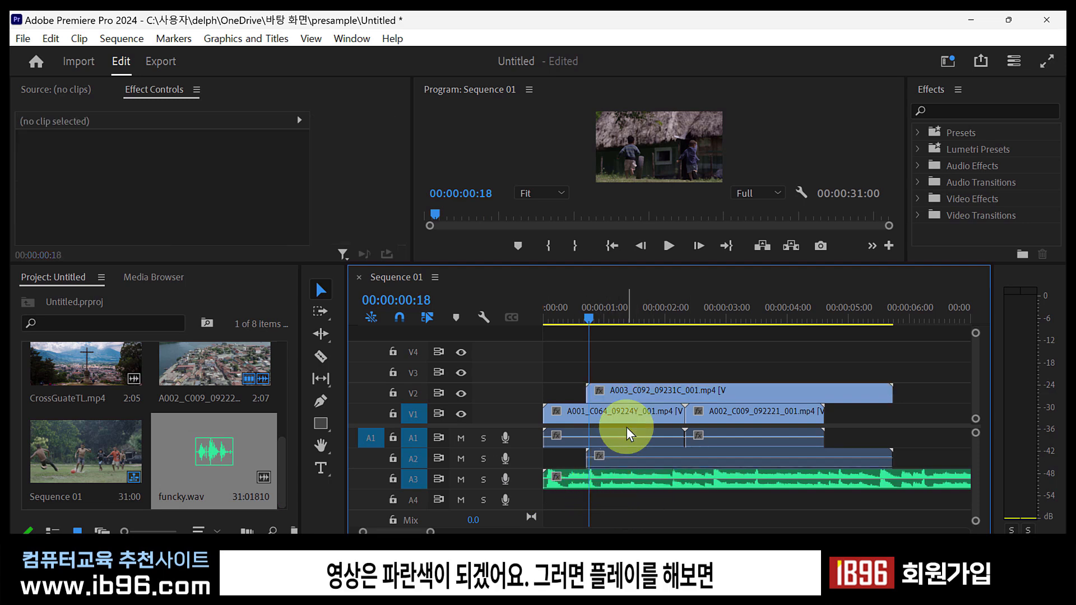
- Play Sequence 01 from near its start to hear the background music, and set the playhead to 00:00:01:17
{"action": "left_click_drag", "start_coordinate": [557, 314], "coordinate": [563, 315]}
{"action": "key", "text": "space"}
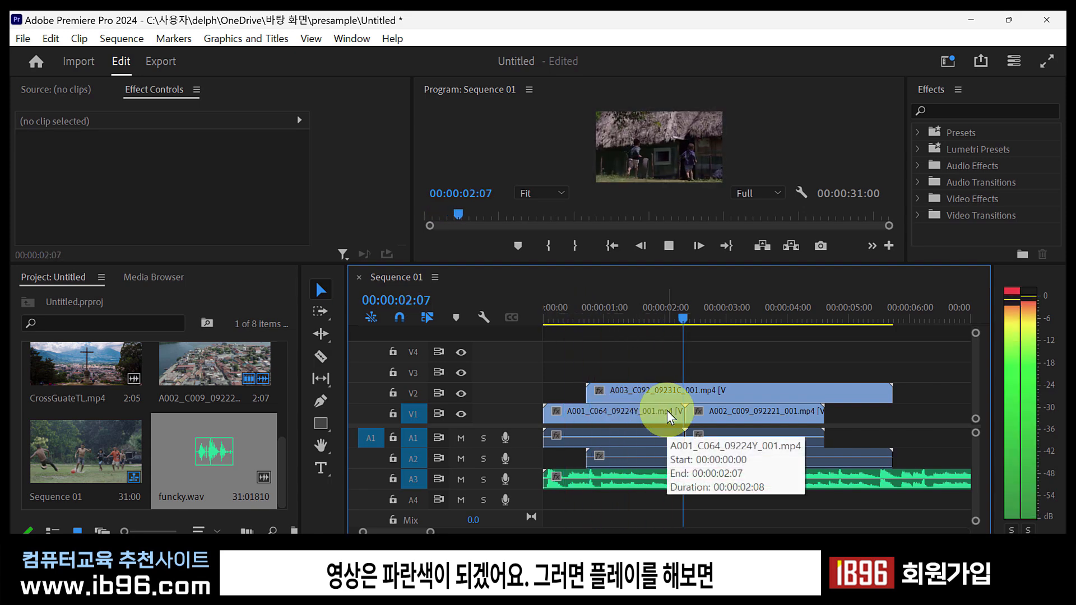
{"action": "key", "text": "space"}
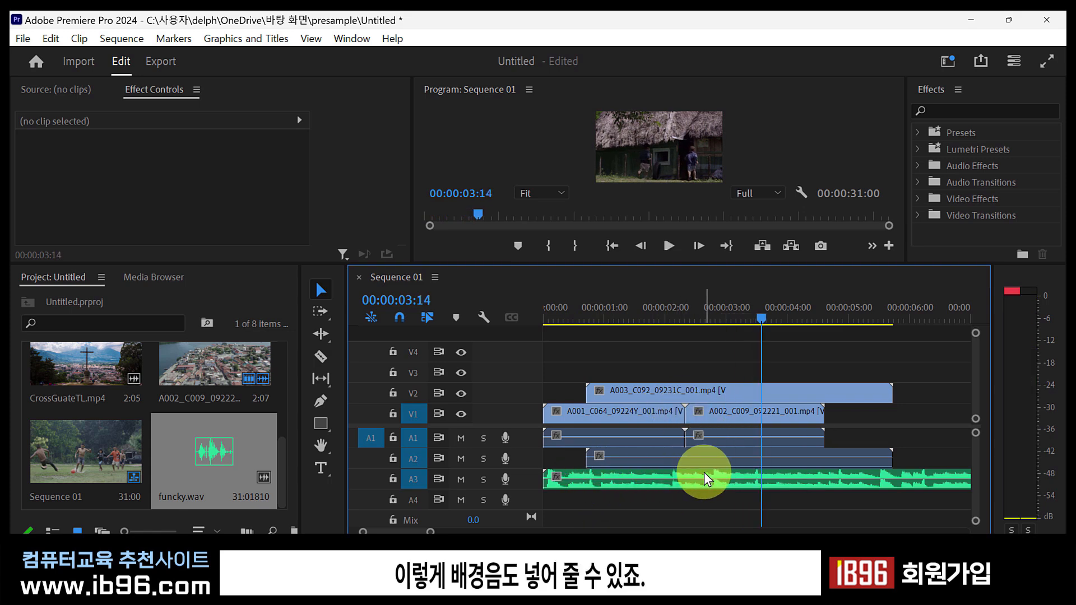
{"action": "left_click", "coordinate": [644, 316]}
{"action": "left_click_drag", "start_coordinate": [645, 317], "coordinate": [647, 311]}
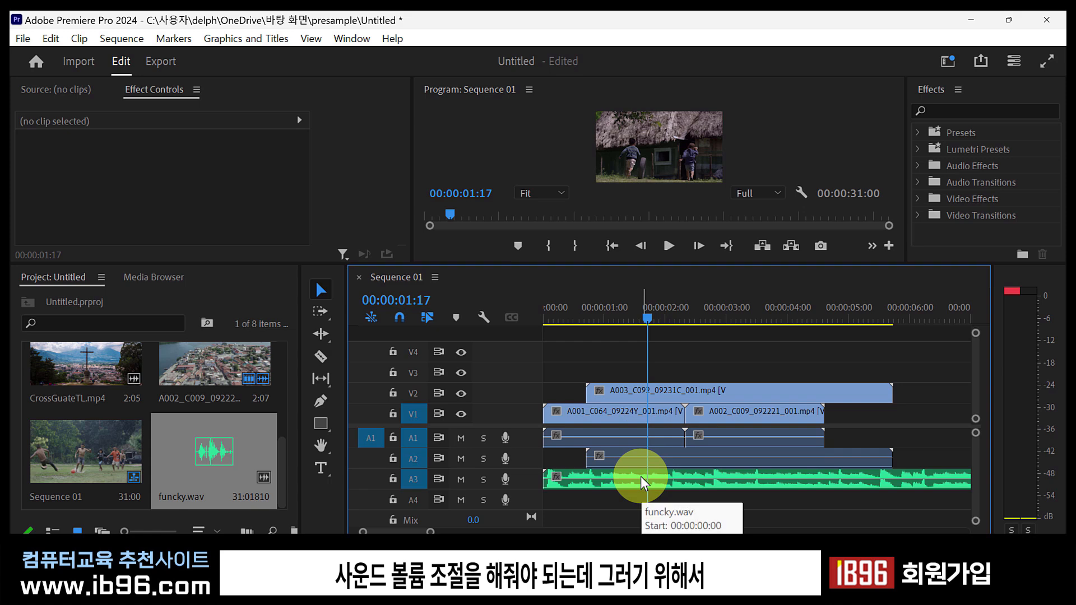
- Select funcky.wav on track A3 and enlarge the Effect Controls area while keeping tracks V3 through A3 in view
{"action": "left_click", "coordinate": [614, 487]}
{"action": "left_click_drag", "start_coordinate": [320, 272], "coordinate": [320, 431]}
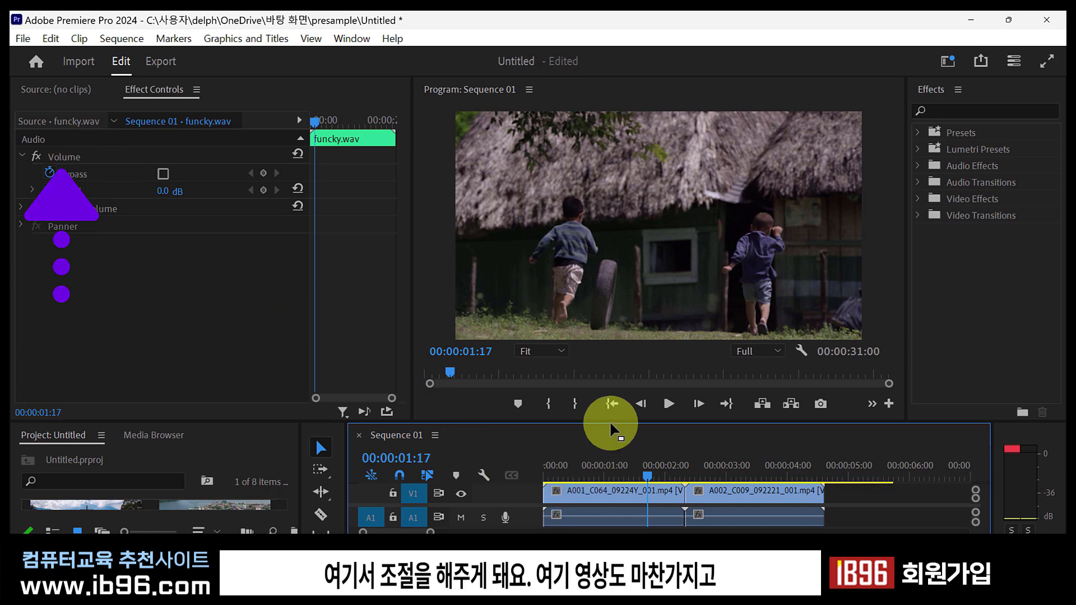
{"action": "left_click_drag", "start_coordinate": [613, 422], "coordinate": [616, 375]}
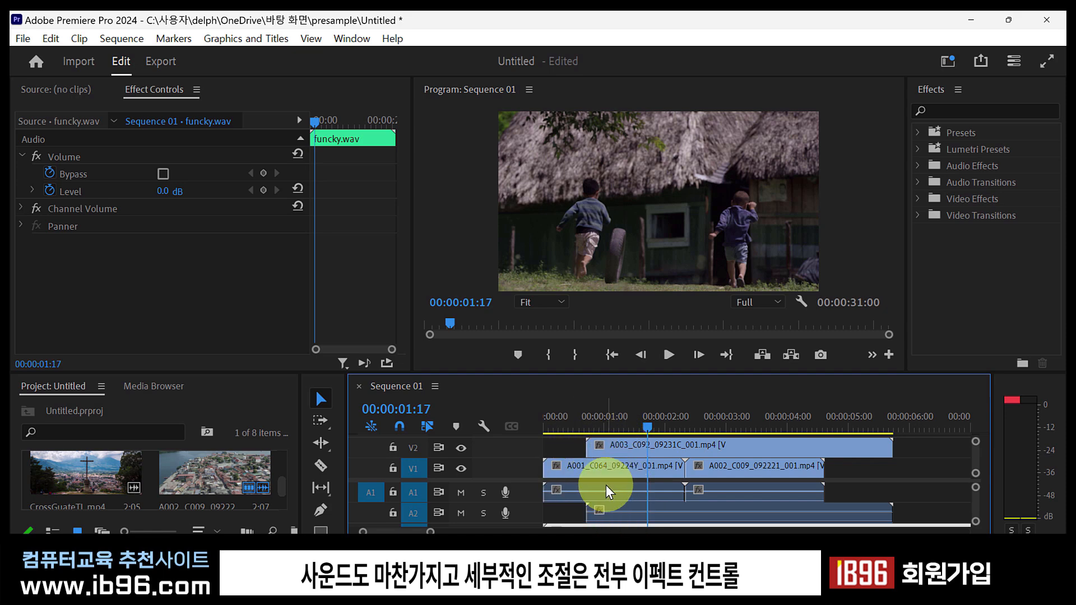
{"action": "left_click", "coordinate": [143, 91]}
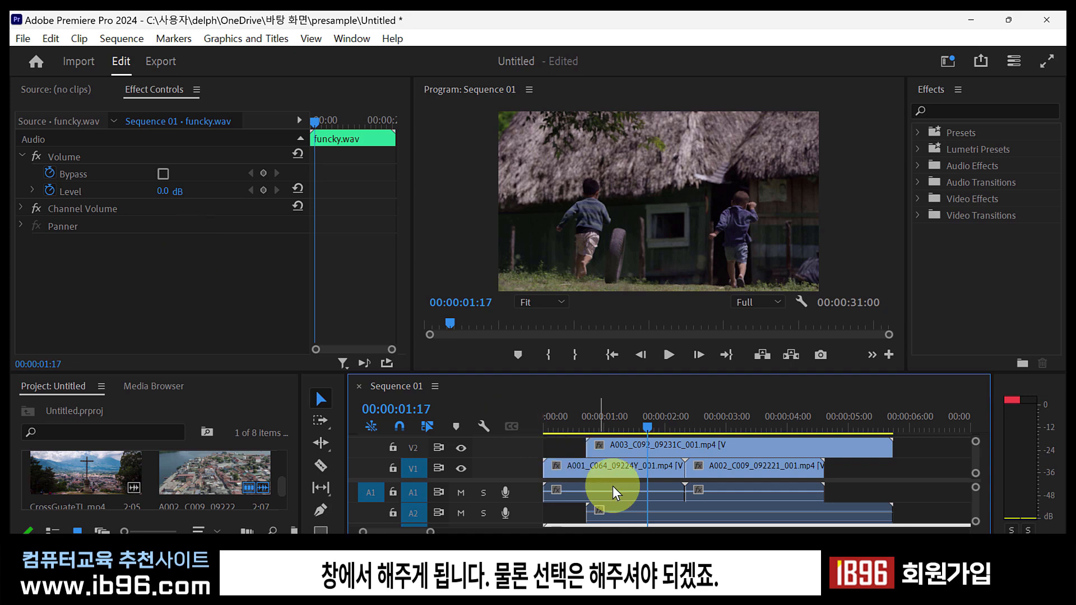
{"action": "scroll", "coordinate": [635, 492], "scroll_direction": "down", "scroll_amount": 2}
{"action": "scroll", "coordinate": [636, 526], "scroll_direction": "up", "scroll_amount": 2}
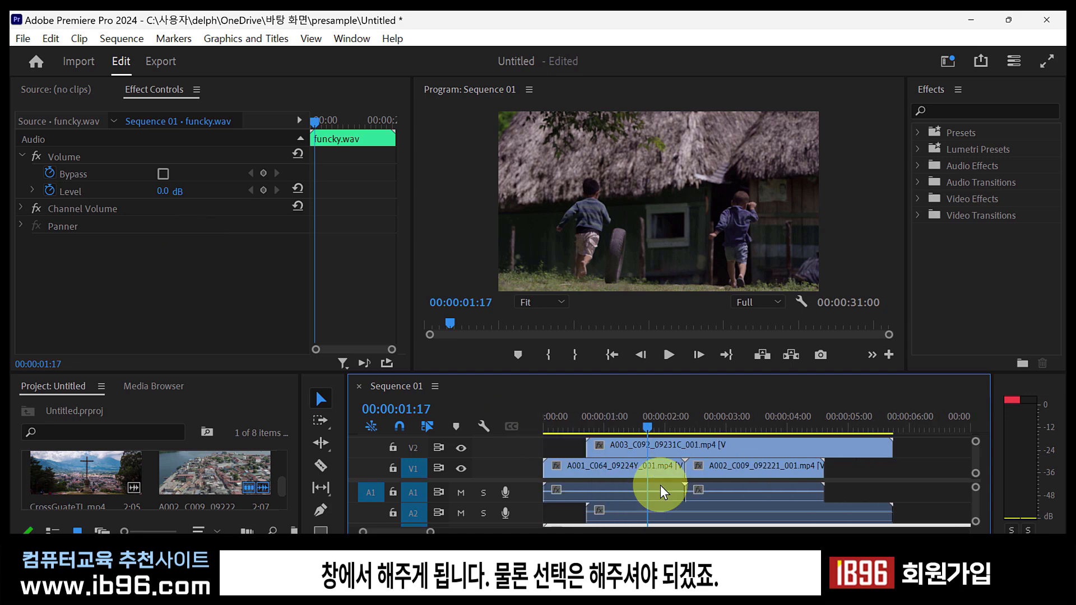
{"action": "left_click_drag", "start_coordinate": [709, 372], "coordinate": [709, 340]}
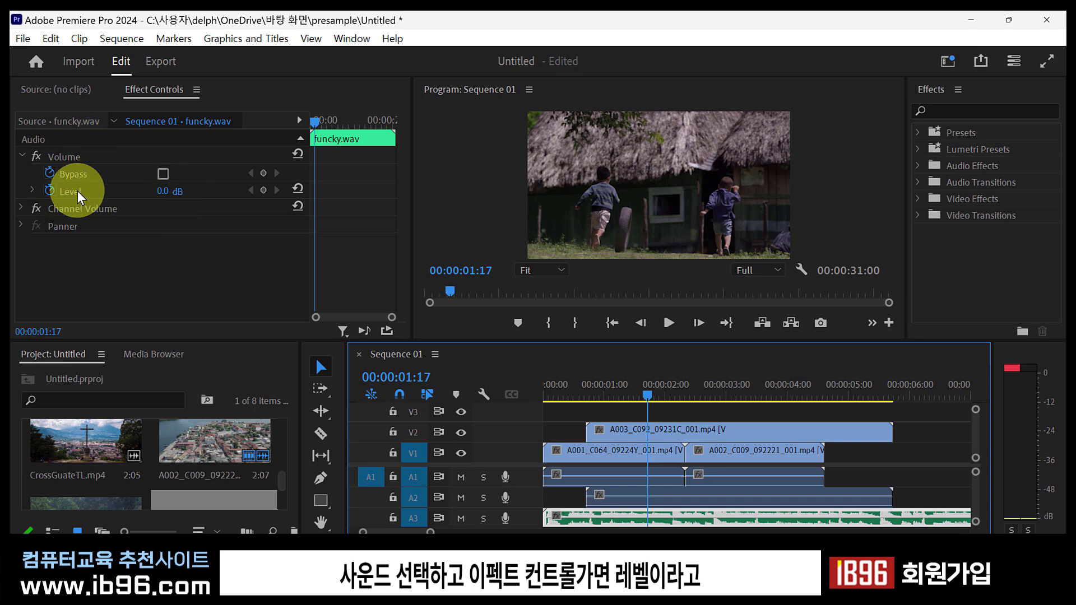
- Set the volume level of funcky.wav to -23.8 dB at 00:00:01:17
{"action": "mouse_move", "coordinate": [160, 194]}
{"action": "left_mouse_down"}
{"action": "mouse_move", "coordinate": [84, 191]}
{"action": "mouse_move", "coordinate": [228, 182]}
{"action": "mouse_move", "coordinate": [180, 182]}
{"action": "mouse_move", "coordinate": [176, 200]}
{"action": "left_mouse_up"}
{"action": "left_click", "coordinate": [182, 192]}
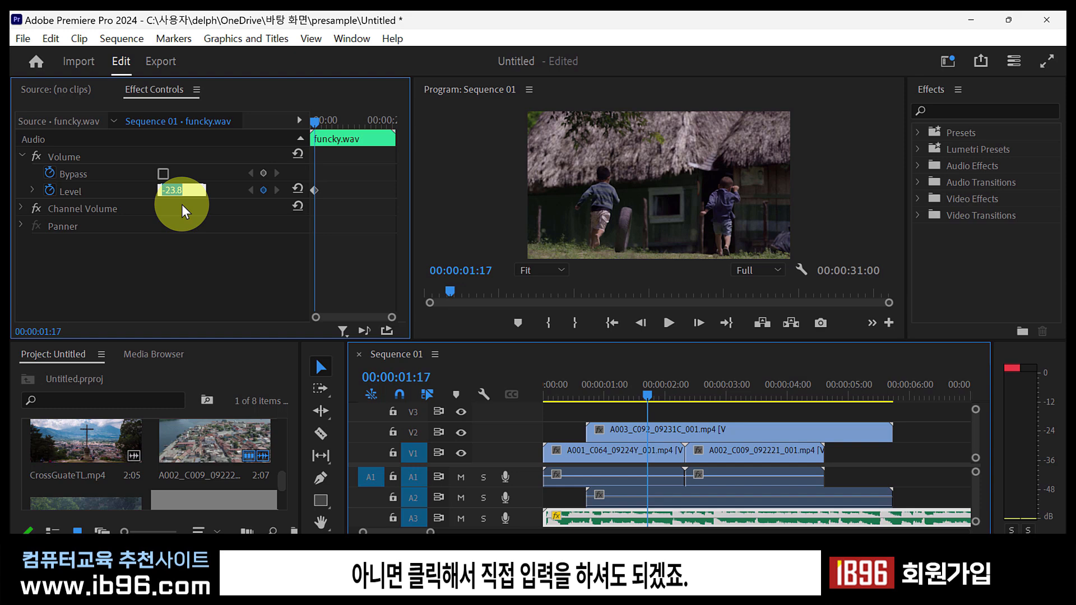
{"action": "left_click", "coordinate": [182, 204]}
{"action": "left_click", "coordinate": [189, 224], "text": "ctrl"}
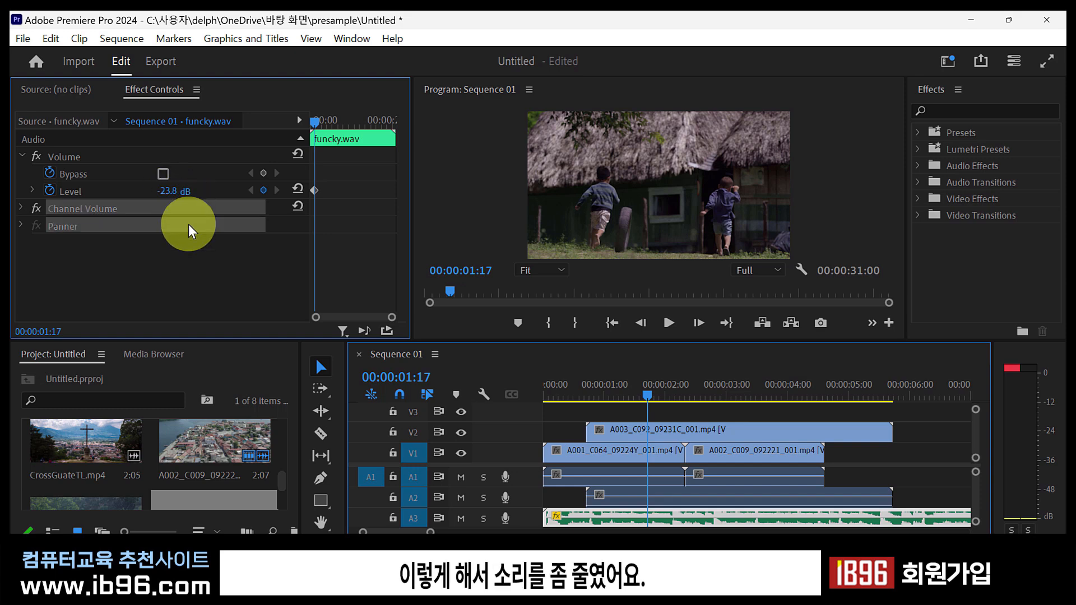
- Play Sequence 01 from about 00:00:01:00 to hear the quieter background music
{"action": "left_click", "coordinate": [606, 385]}
{"action": "key", "text": "space"}
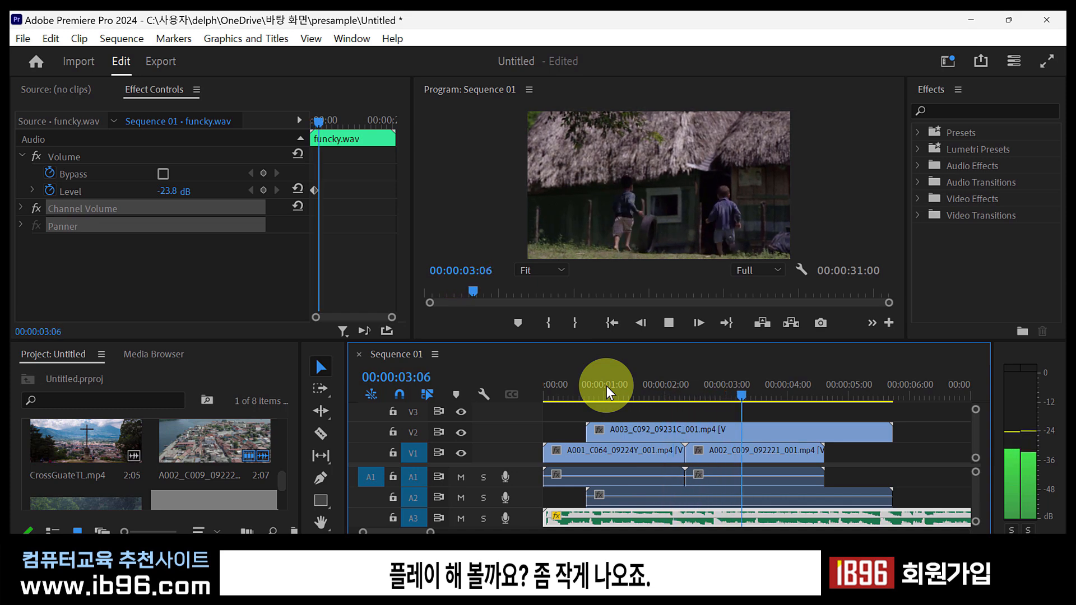
{"action": "key", "text": "space"}
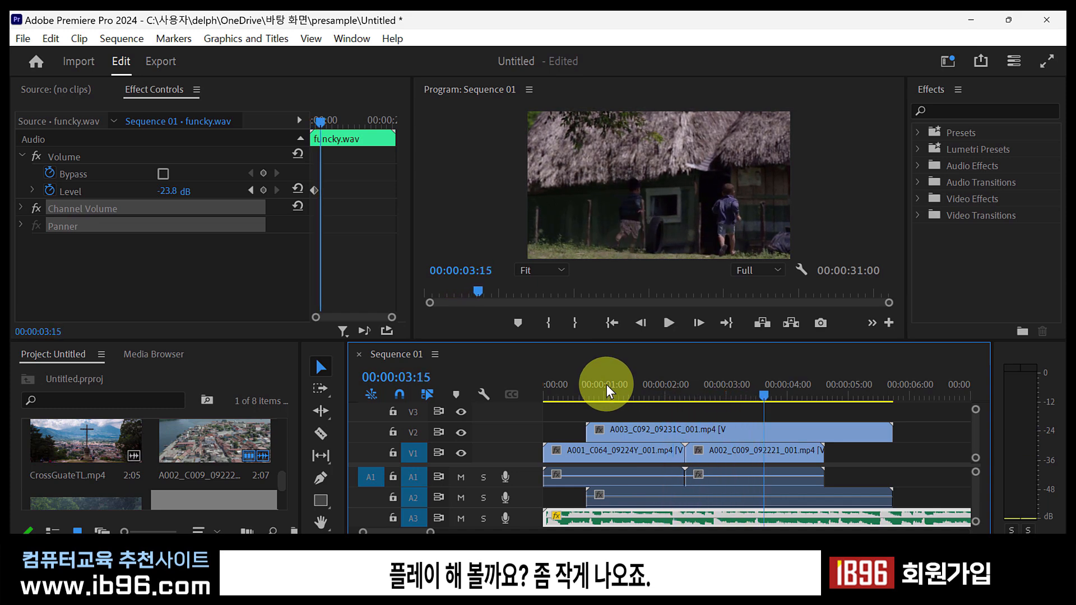
- Select A001_C064_09224Y_001.mp4 on track V1 to view the volume settings of its linked audio
{"action": "left_click", "coordinate": [173, 264]}
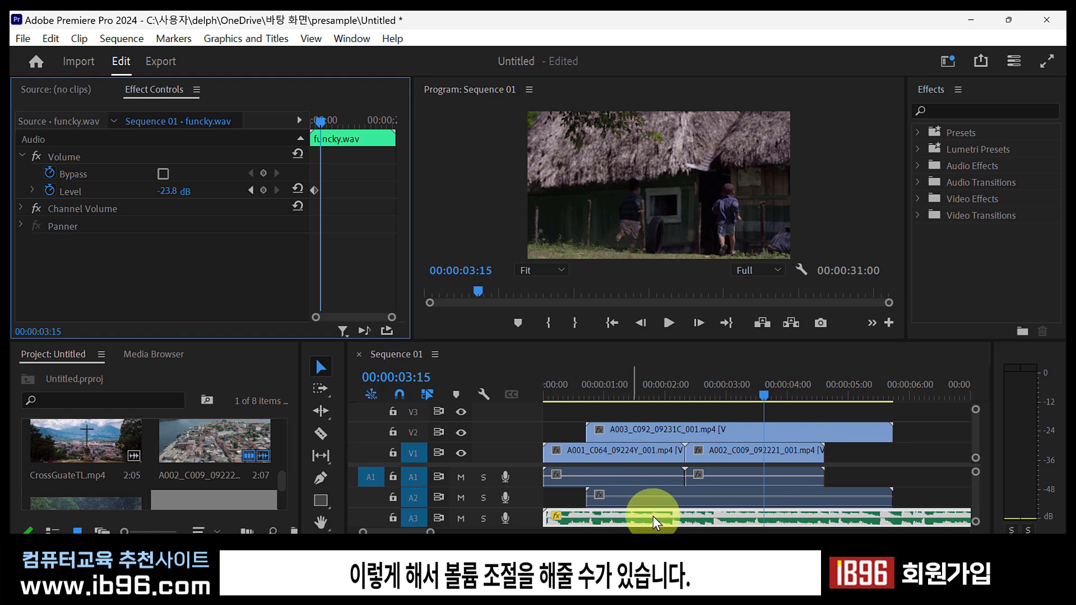
{"action": "left_click", "coordinate": [637, 445]}
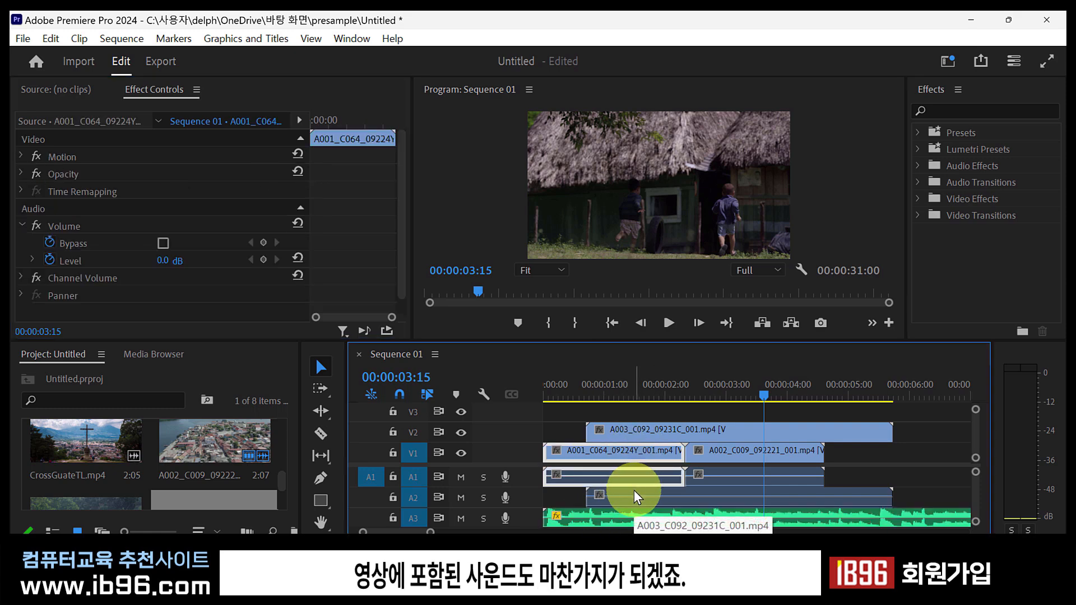
{"action": "left_click", "coordinate": [633, 490]}
{"action": "left_click", "coordinate": [627, 455]}
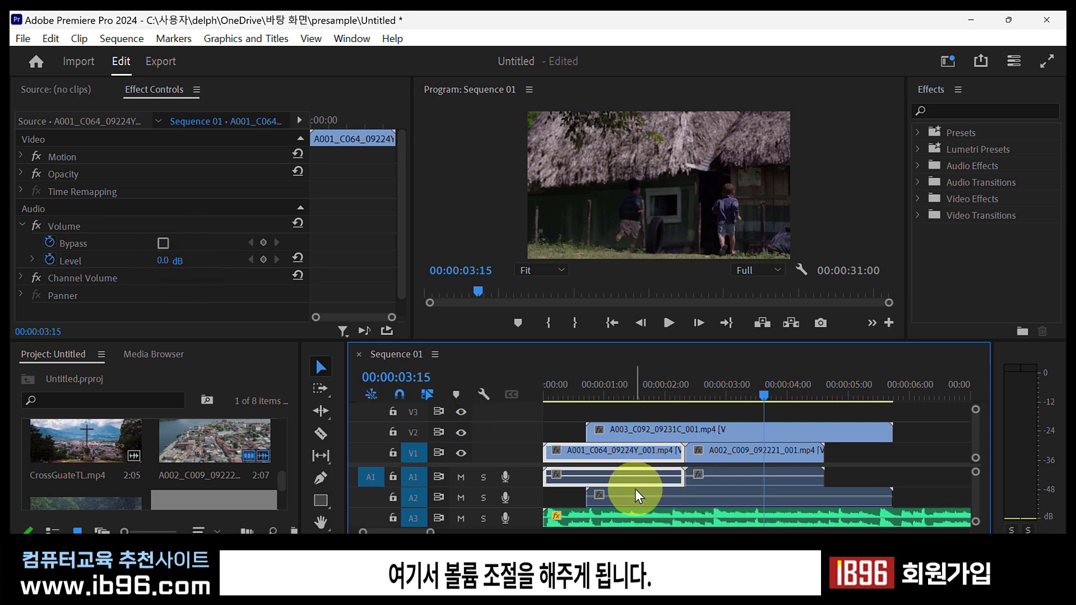
{"action": "left_click", "coordinate": [712, 467]}
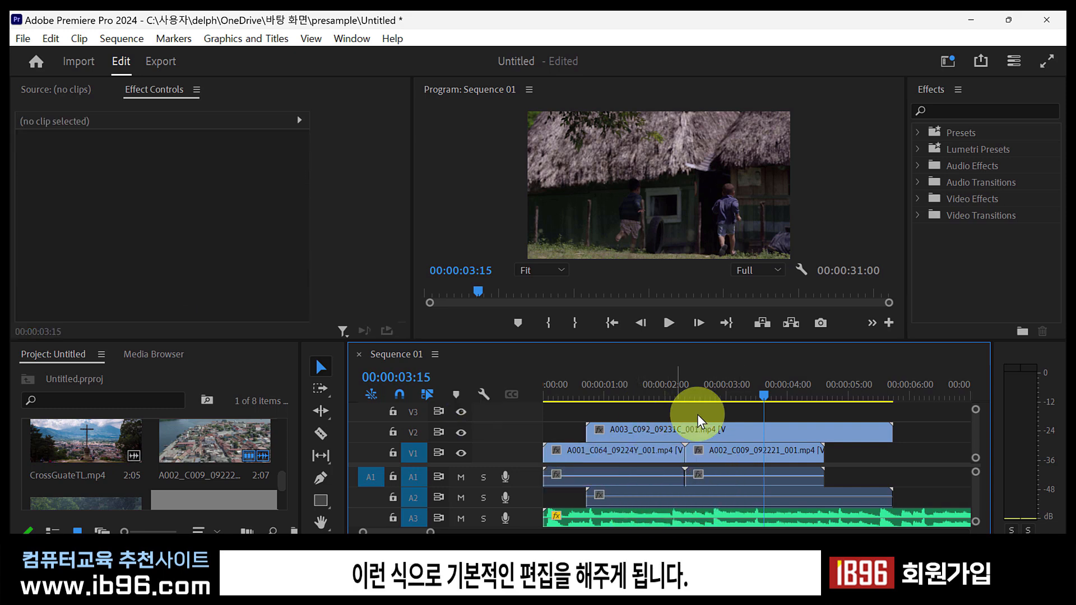
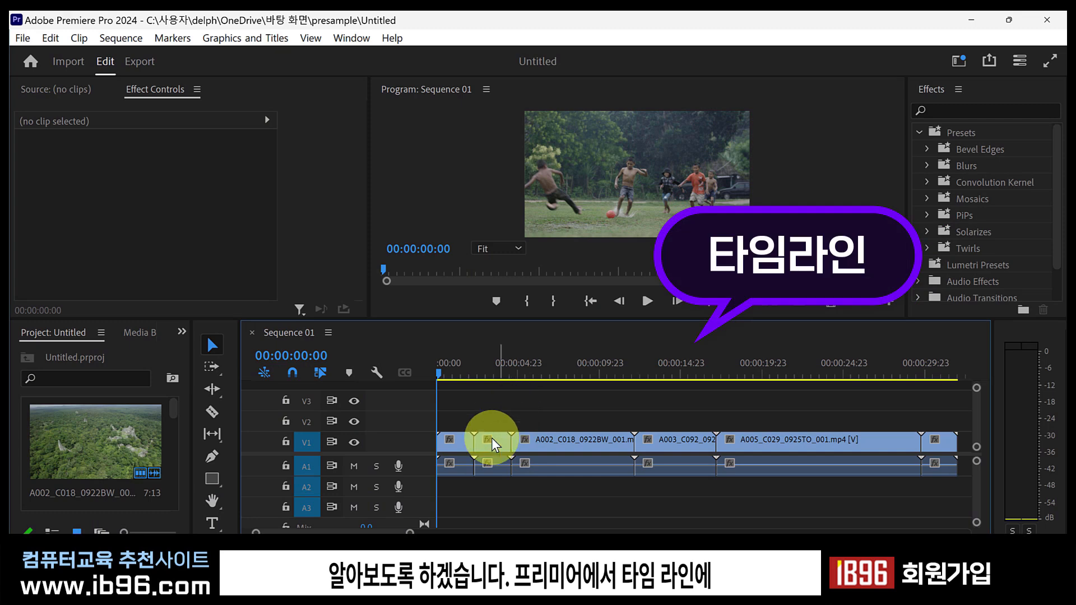
- Select the clips on track V1 one after another to examine the sequence's clip arrangement
{"action": "left_click", "coordinate": [491, 443]}
{"action": "left_click", "coordinate": [554, 442]}
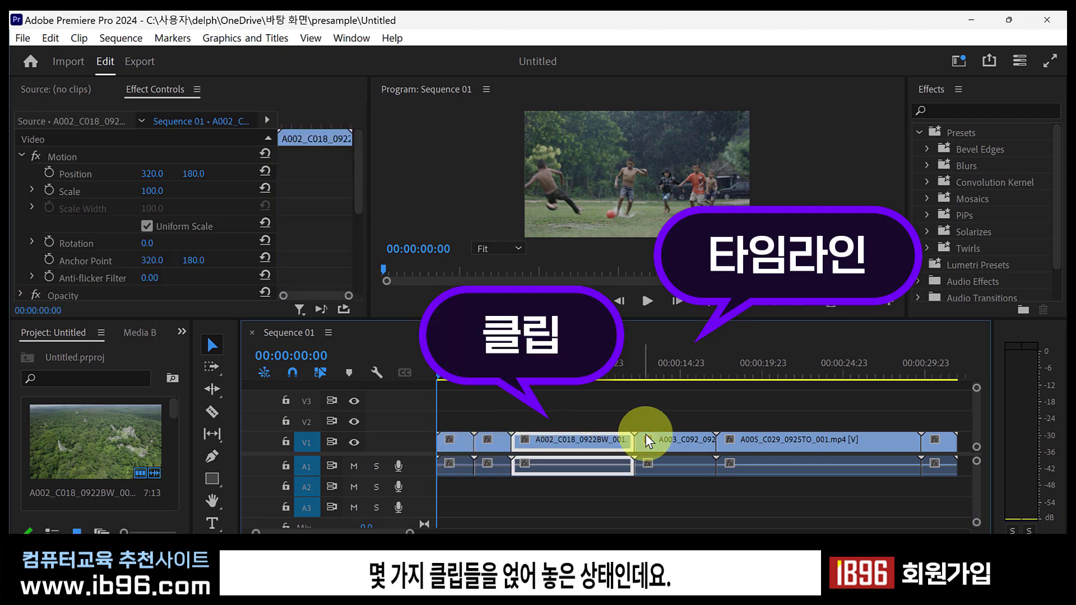
{"action": "left_click", "coordinate": [648, 442]}
{"action": "left_click", "coordinate": [762, 443]}
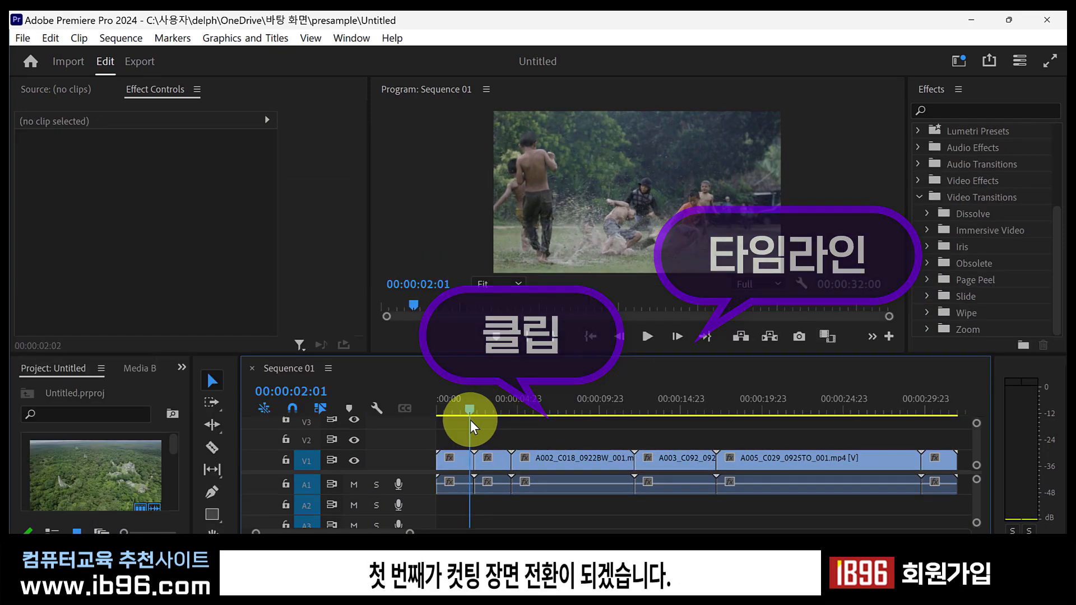
- Scrub the playhead between about 00:00:01:15 and 00:00:02:01 to review the end of the first clip
{"action": "mouse_move", "coordinate": [470, 427]}
{"action": "left_mouse_down"}
{"action": "mouse_move", "coordinate": [488, 435]}
{"action": "mouse_move", "coordinate": [443, 438]}
{"action": "mouse_move", "coordinate": [470, 445]}
{"action": "left_mouse_up"}
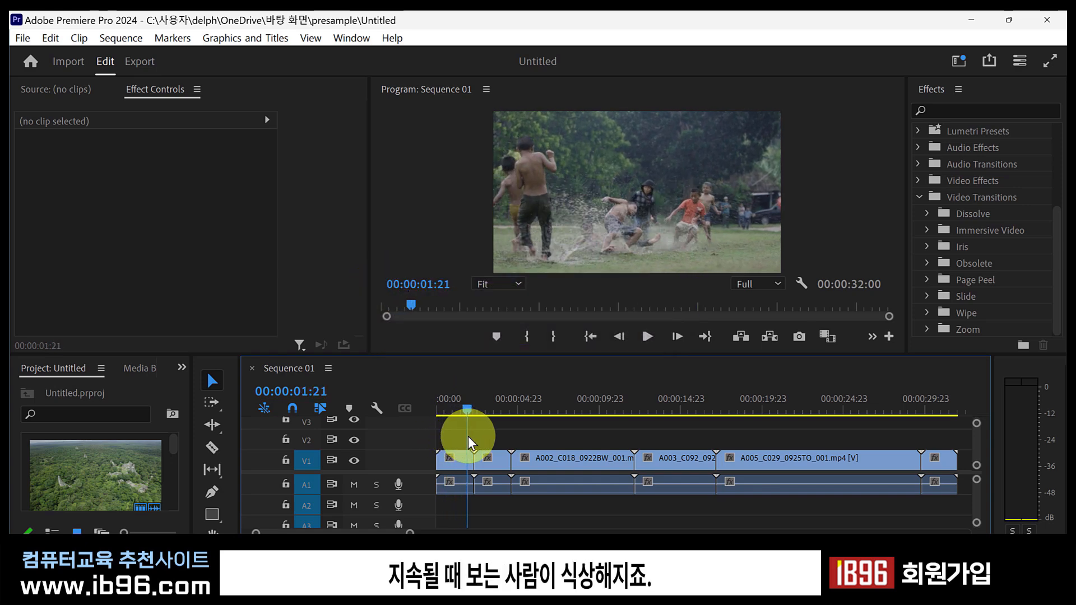
{"action": "left_click_drag", "start_coordinate": [470, 445], "coordinate": [465, 416]}
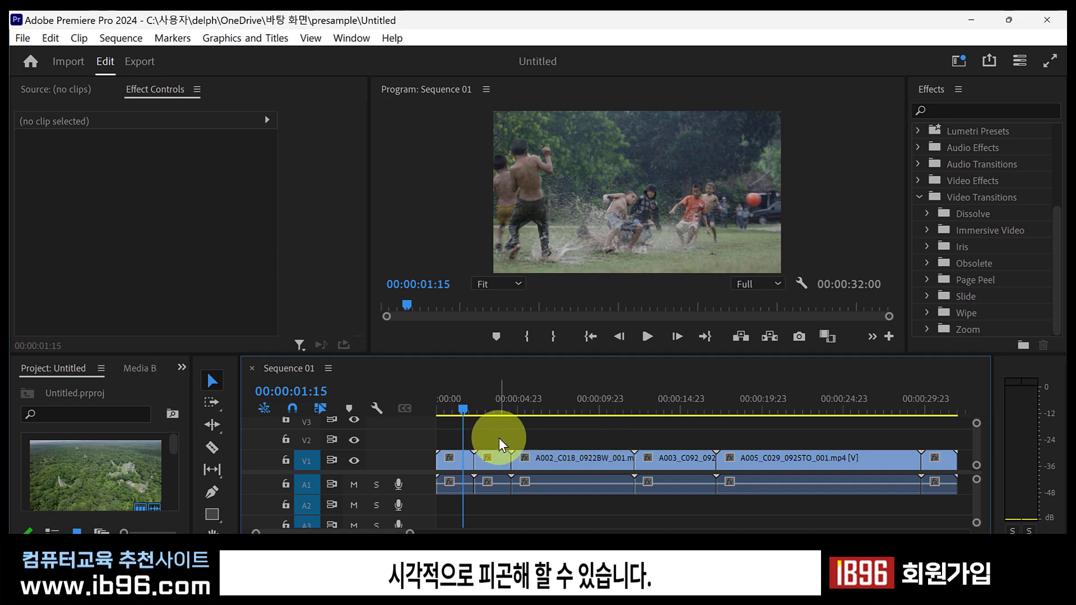
{"action": "mouse_move", "coordinate": [463, 414]}
{"action": "left_mouse_down"}
{"action": "mouse_move", "coordinate": [483, 416]}
{"action": "mouse_move", "coordinate": [456, 414]}
{"action": "mouse_move", "coordinate": [481, 429]}
{"action": "mouse_move", "coordinate": [466, 427]}
{"action": "left_mouse_up"}
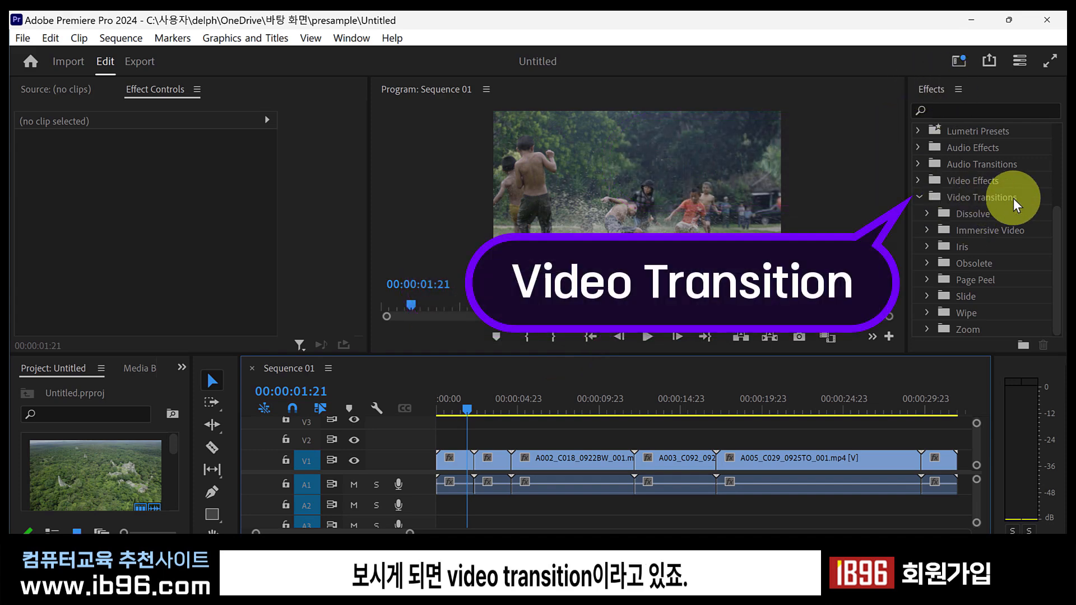
- Look through the groups of effects available under Video Transitions
{"action": "left_click", "coordinate": [920, 196]}
{"action": "left_click", "coordinate": [917, 195]}
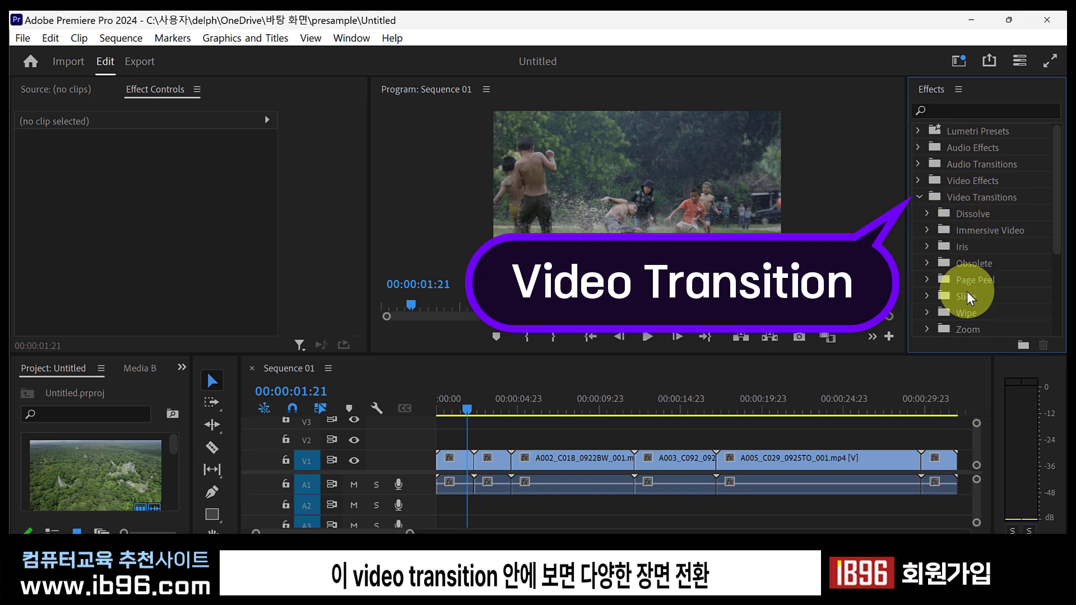
{"action": "scroll", "coordinate": [961, 291], "scroll_direction": "up", "scroll_amount": 2}
{"action": "scroll", "coordinate": [958, 322], "scroll_direction": "down", "scroll_amount": 2}
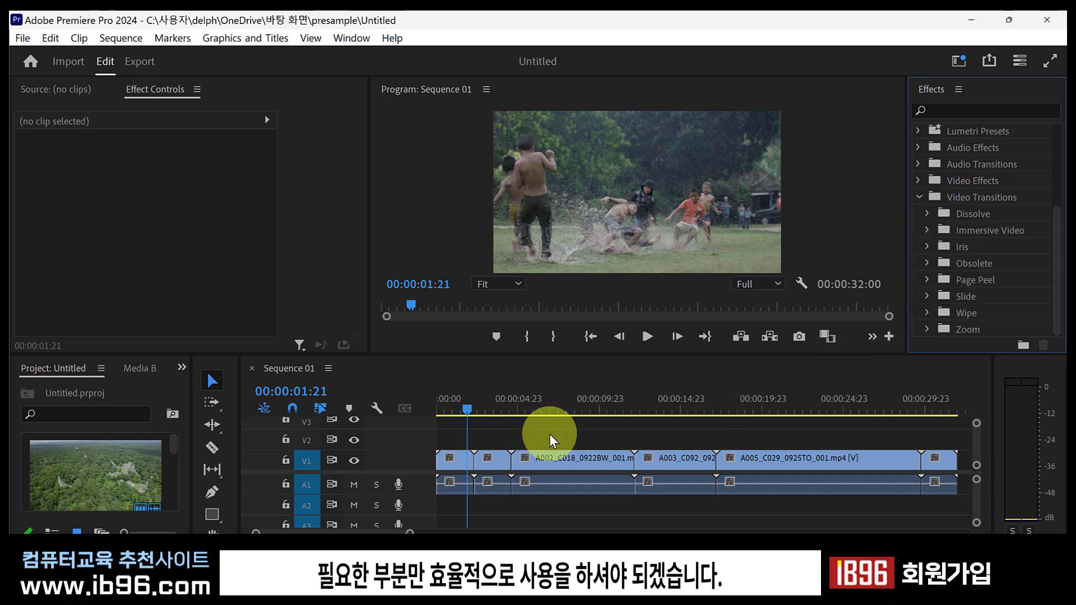
- Zoom in on the cut between A001_C064_09224Y_001.mp4 and A002_C009_092221_001.mp4 and place the playhead at 00:00:02:09
{"action": "left_click", "coordinate": [467, 409]}
{"action": "mouse_move", "coordinate": [468, 409]}
{"action": "left_mouse_down"}
{"action": "mouse_move", "coordinate": [476, 412]}
{"action": "mouse_move", "coordinate": [462, 421]}
{"action": "mouse_move", "coordinate": [484, 422]}
{"action": "mouse_move", "coordinate": [472, 426]}
{"action": "left_mouse_up"}
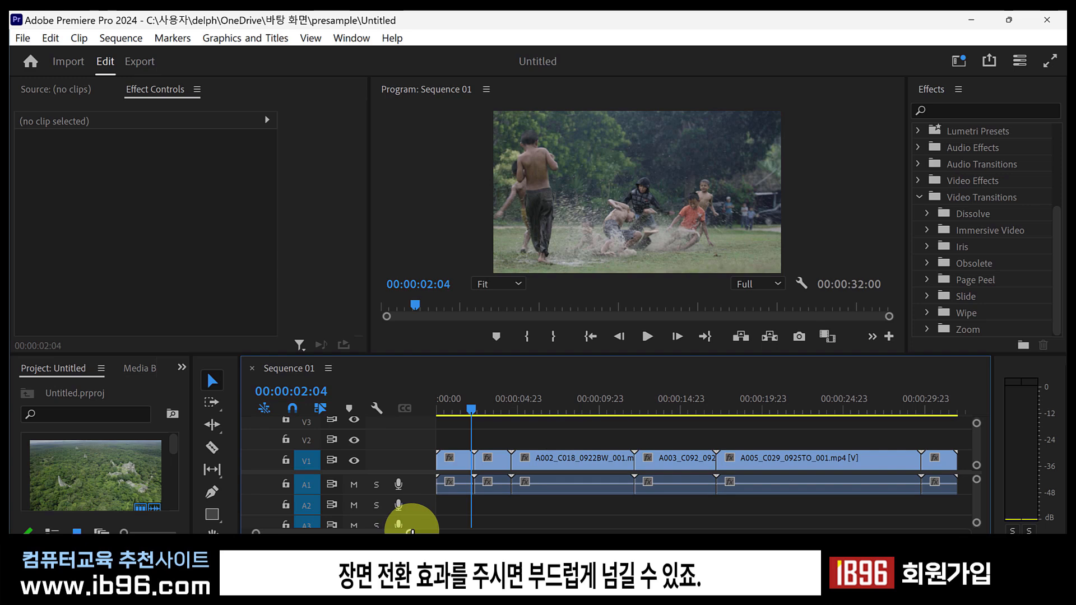
{"action": "left_click_drag", "start_coordinate": [412, 531], "coordinate": [355, 535]}
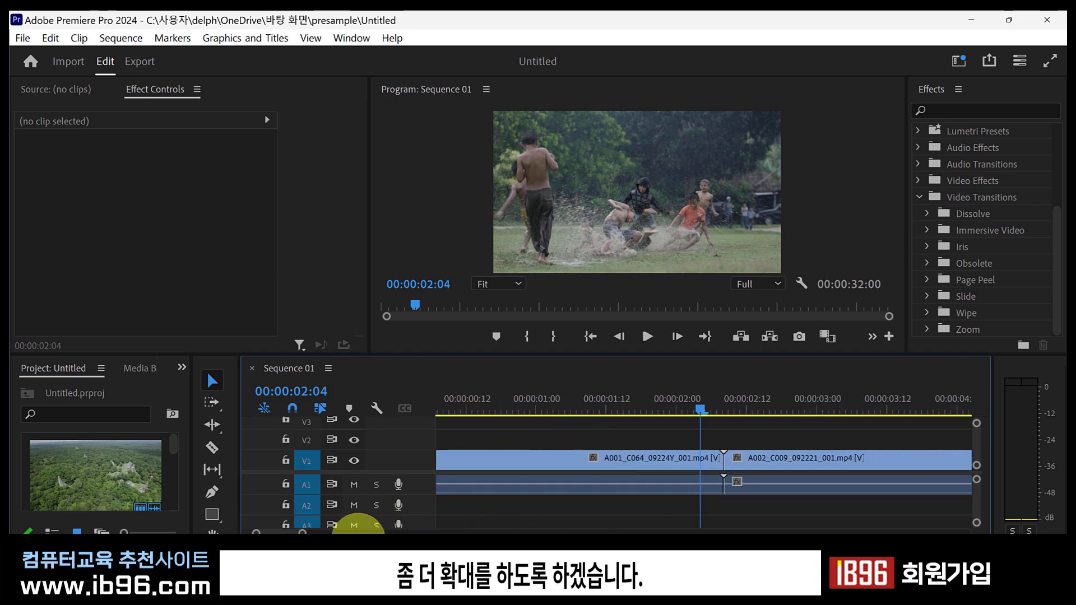
{"action": "left_click", "coordinate": [673, 462]}
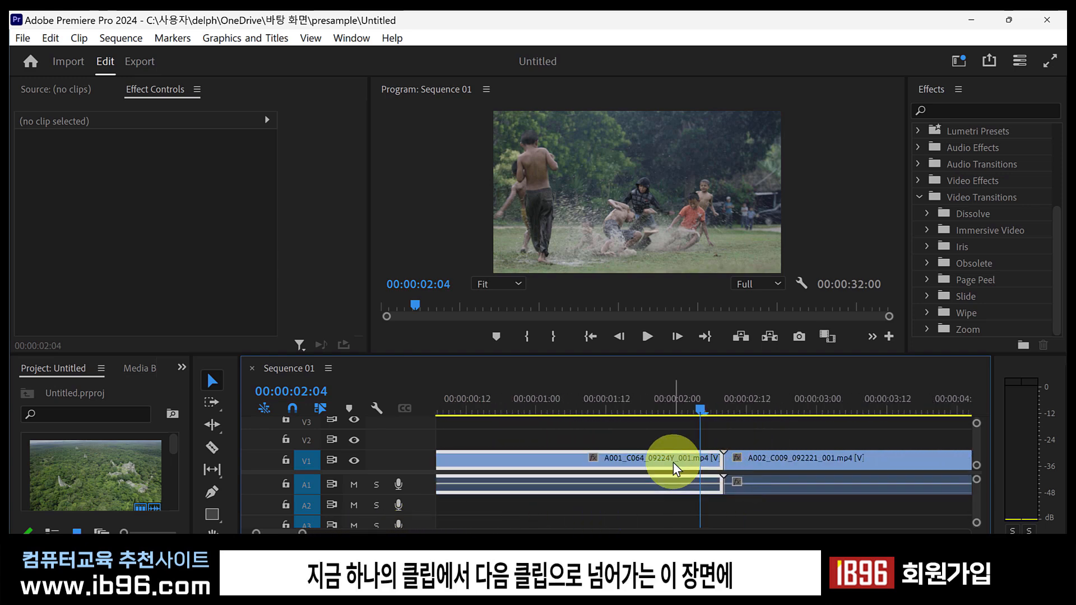
{"action": "left_click", "coordinate": [743, 460]}
{"action": "mouse_move", "coordinate": [723, 418]}
{"action": "left_mouse_down"}
{"action": "mouse_move", "coordinate": [712, 412]}
{"action": "mouse_move", "coordinate": [734, 415]}
{"action": "left_mouse_up"}
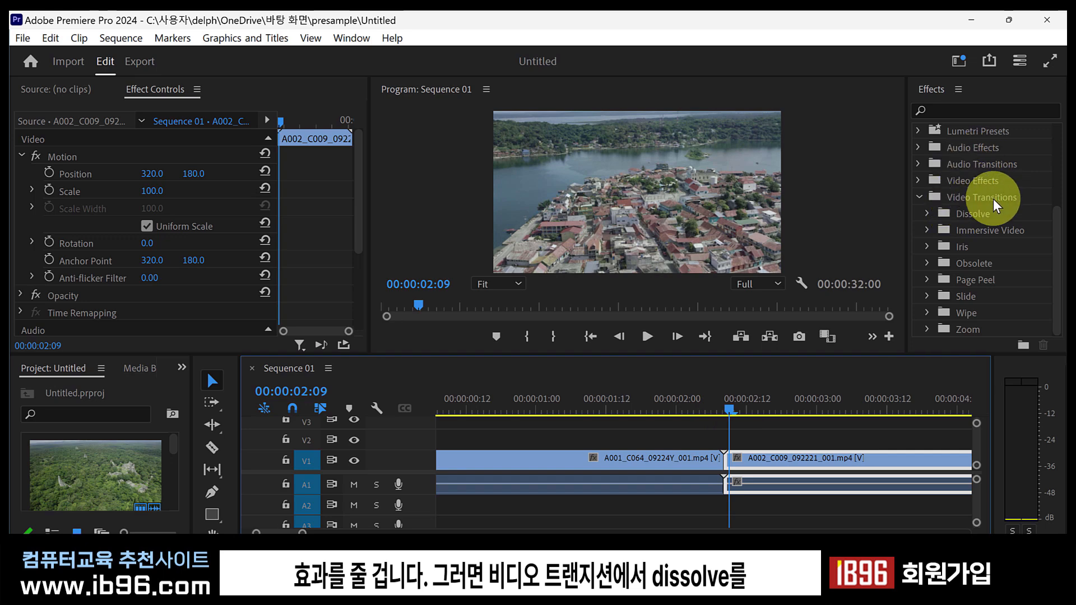
- Apply the Cross Dissolve video transition to the cut between A001_C064_09224Y_001.mp4 and A002_C009_092221_001.mp4 on track V1
{"action": "left_click", "coordinate": [966, 214]}
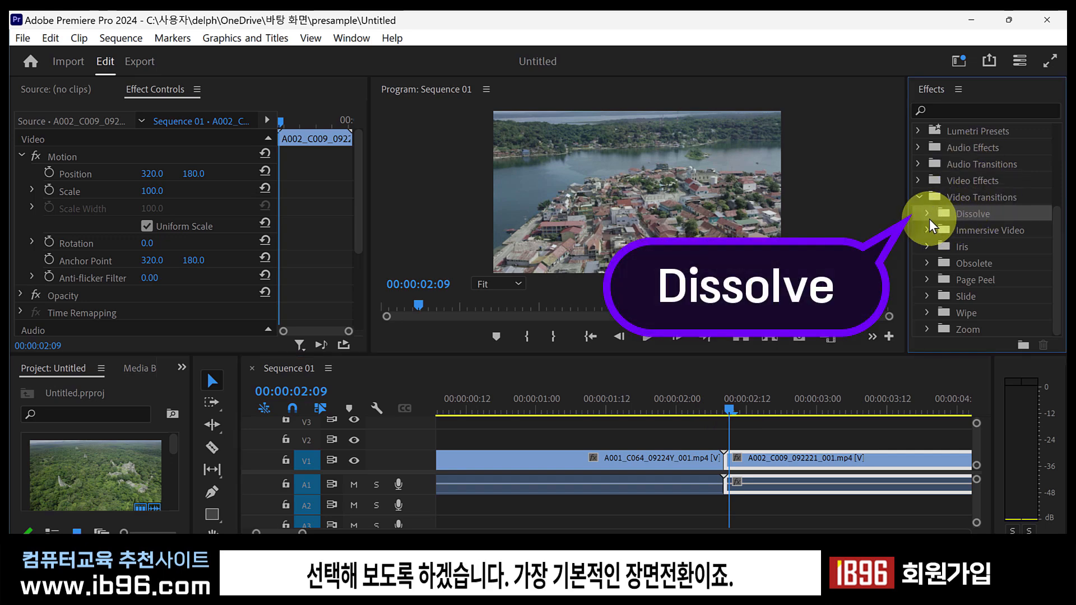
{"action": "left_click", "coordinate": [925, 214]}
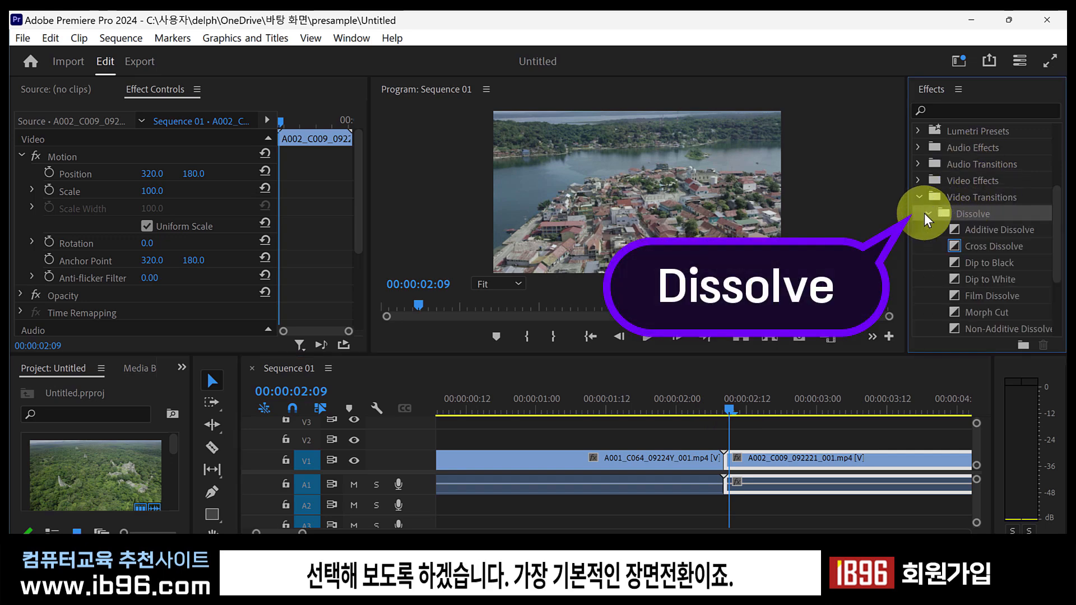
{"action": "left_click_drag", "start_coordinate": [1050, 206], "coordinate": [1056, 240]}
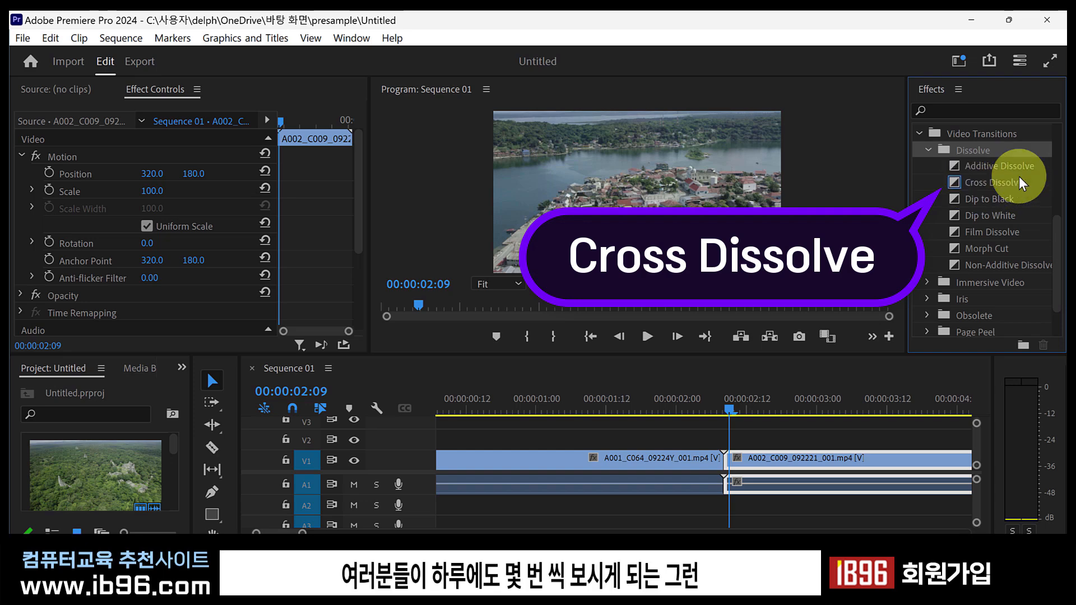
{"action": "left_click", "coordinate": [959, 186]}
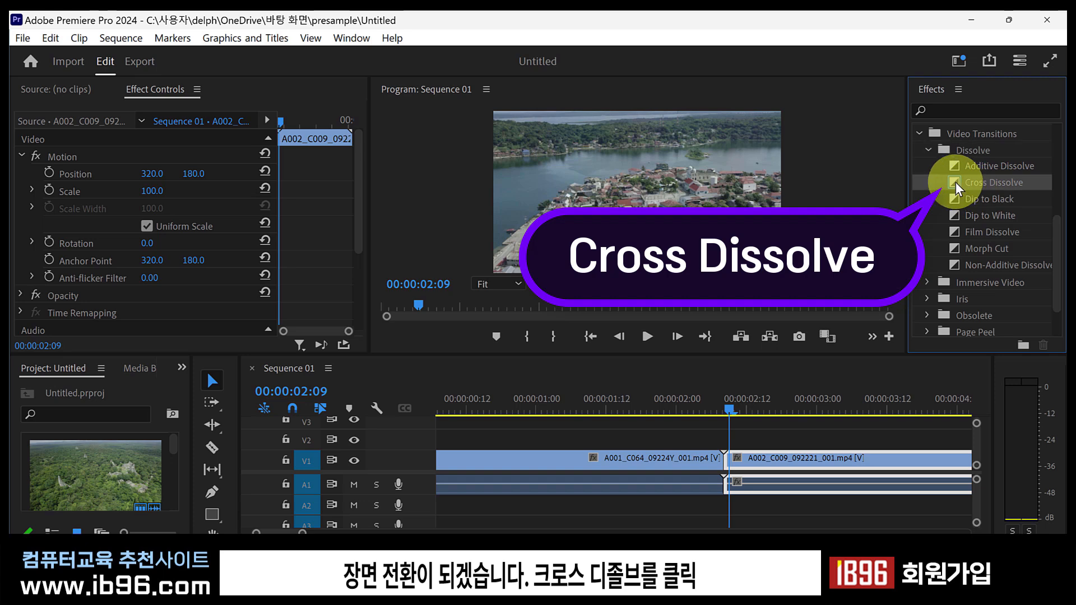
{"action": "left_click_drag", "start_coordinate": [956, 182], "coordinate": [721, 464]}
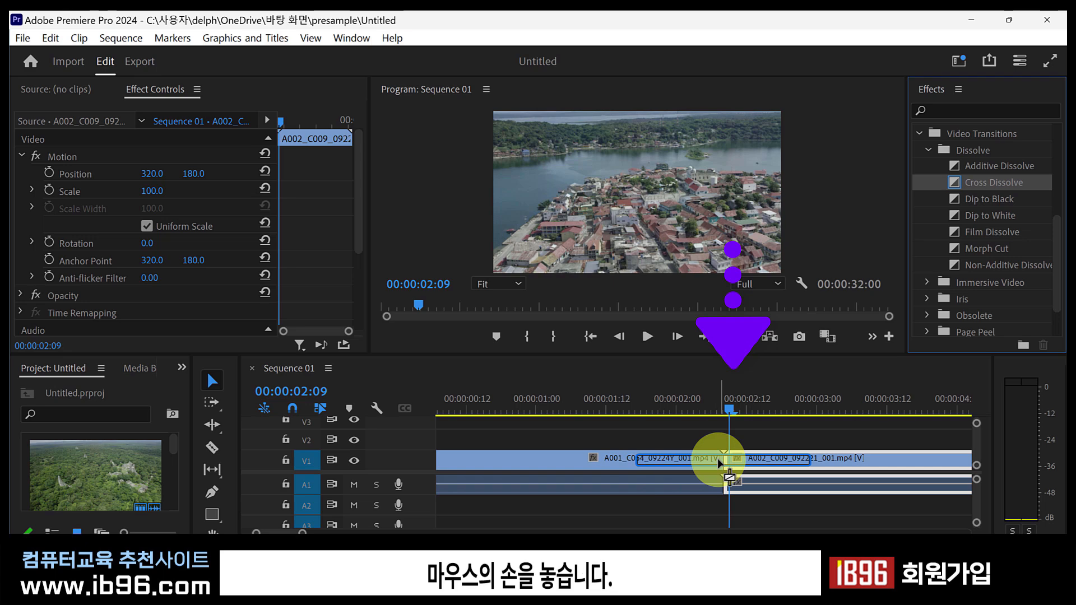
{"action": "key", "text": "Return"}
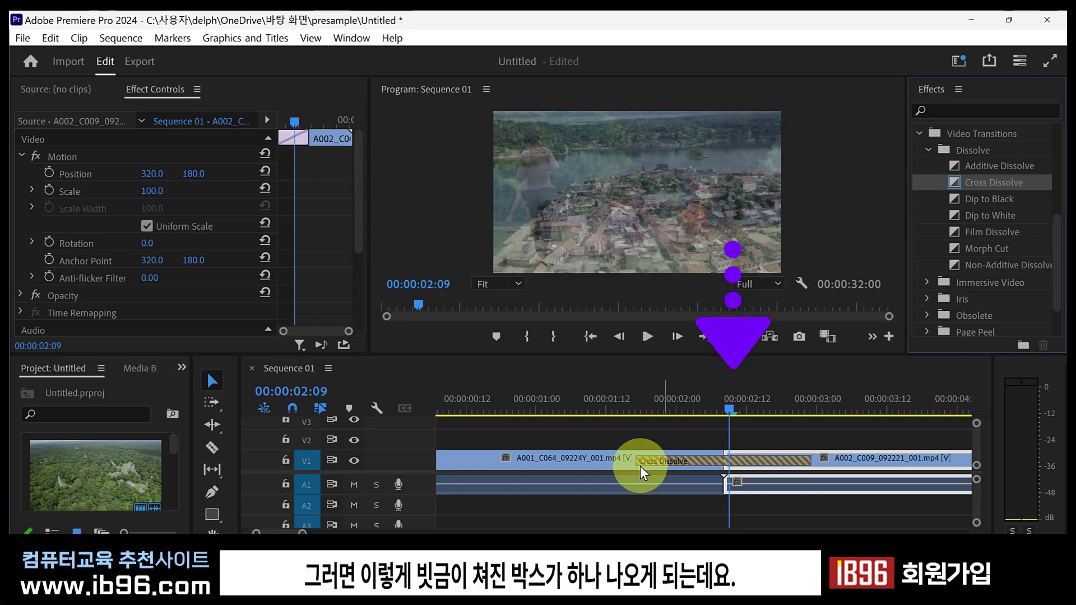
- Check the two clips joined by the Cross Dissolve and scrub from about 00:00:01:14 to 00:00:02:15 to preview it
{"action": "left_click", "coordinate": [613, 401]}
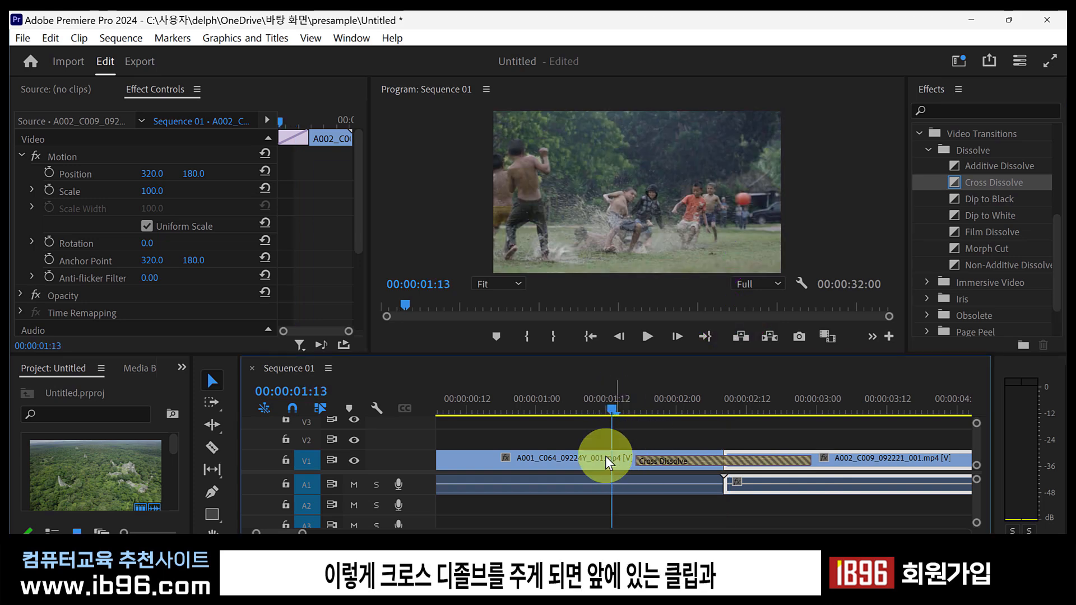
{"action": "left_click", "coordinate": [590, 459]}
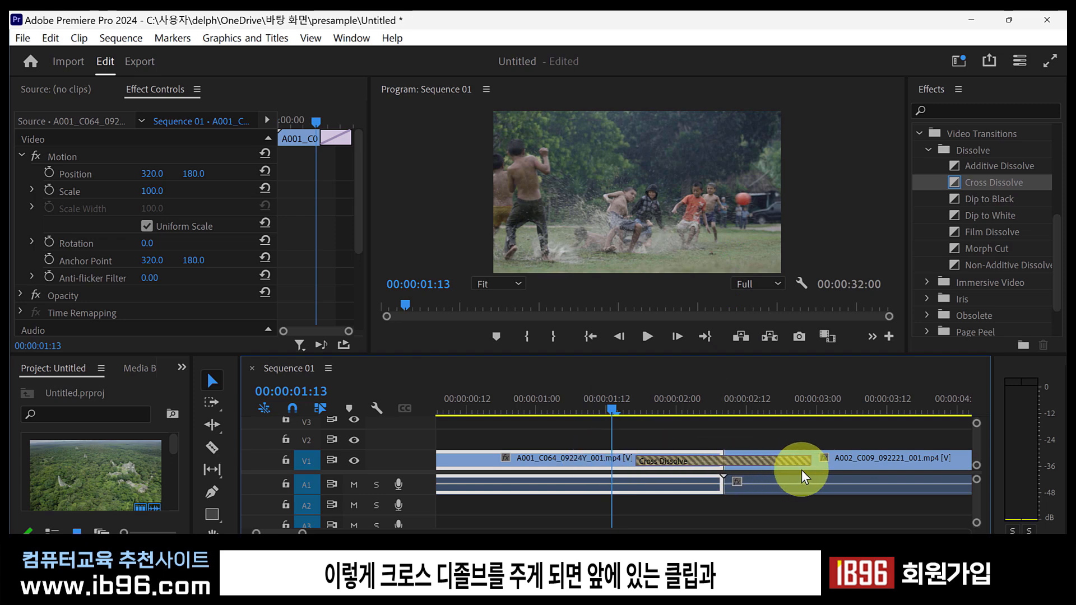
{"action": "left_click", "coordinate": [835, 458]}
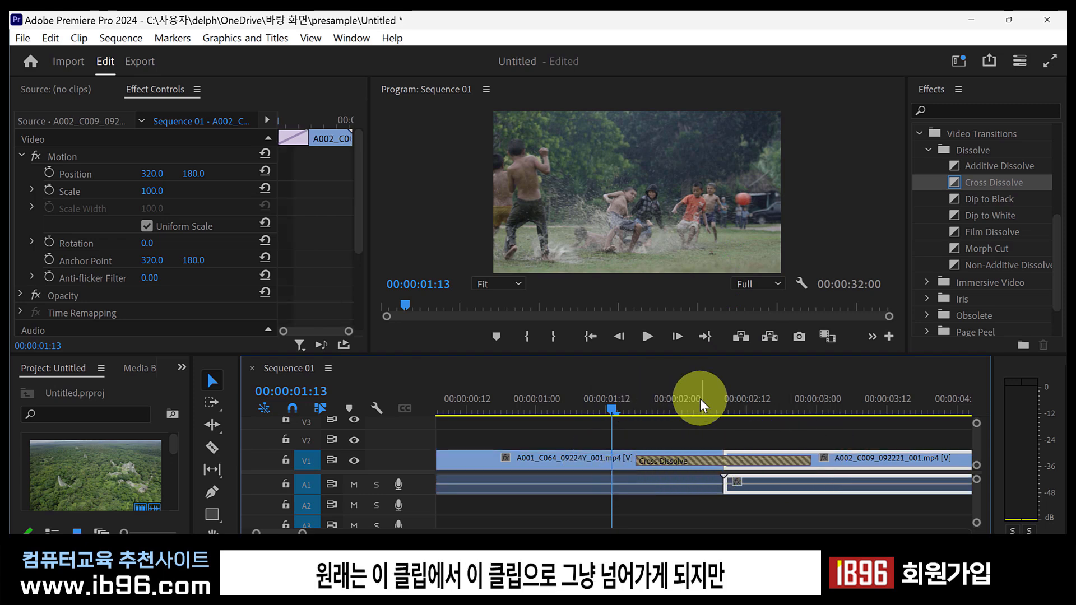
{"action": "left_click", "coordinate": [841, 402]}
{"action": "left_click", "coordinate": [618, 407]}
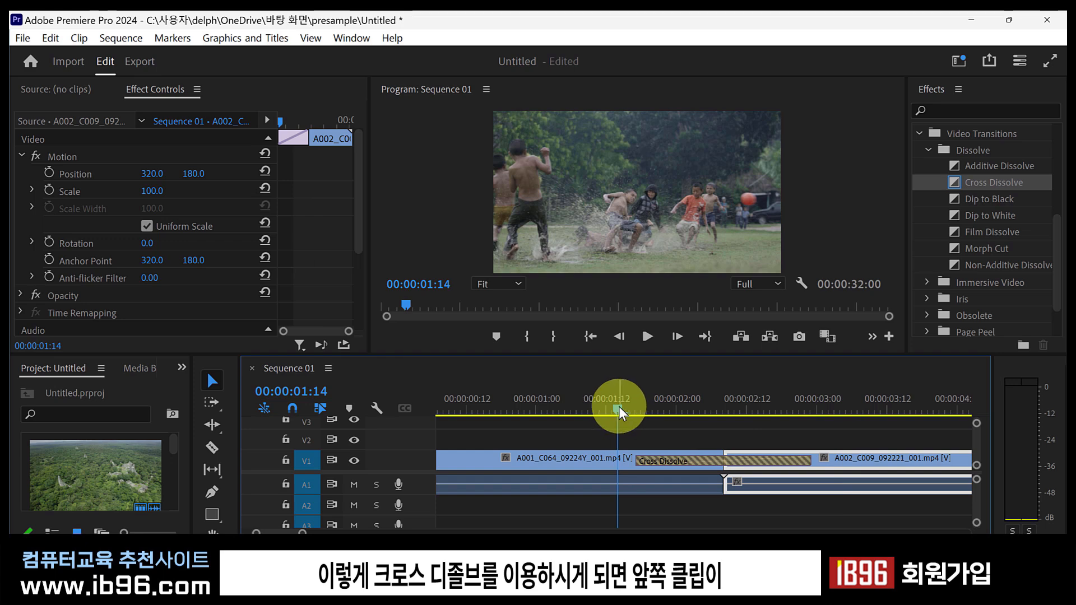
{"action": "left_click_drag", "start_coordinate": [620, 407], "coordinate": [765, 469]}
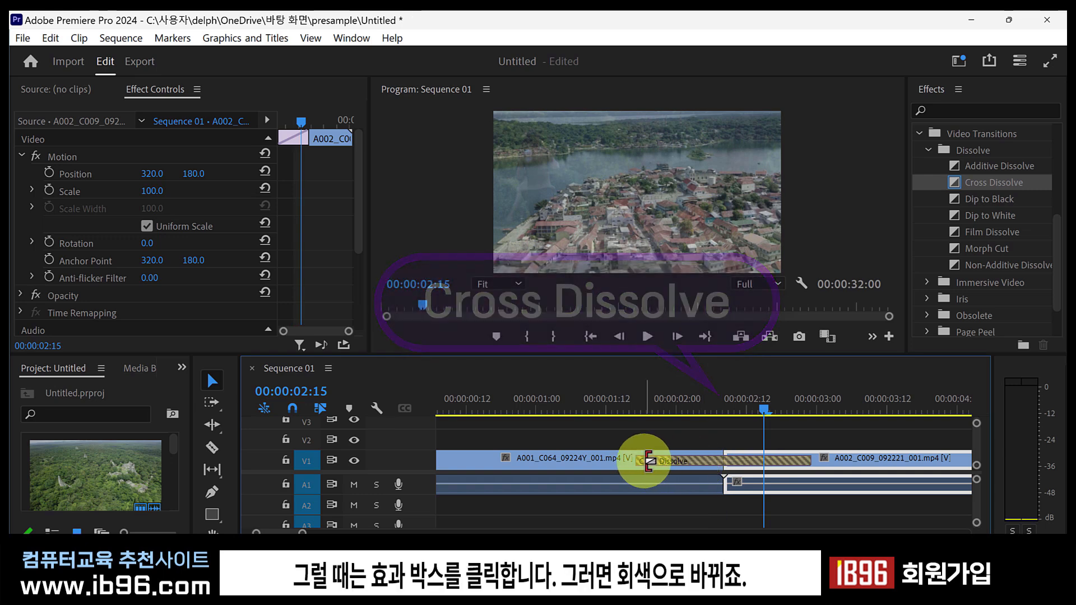
- Delete the Cross Dissolve from track V1 and apply Dip to Black to the same cut, accepting repeated frames
{"action": "left_click", "coordinate": [721, 459]}
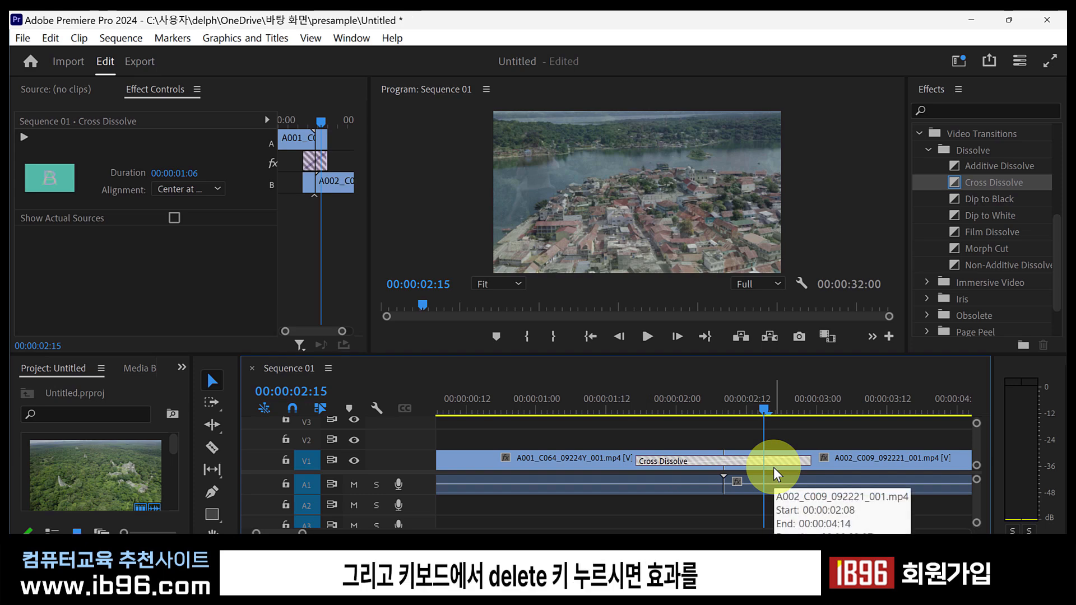
{"action": "key", "text": "Delete"}
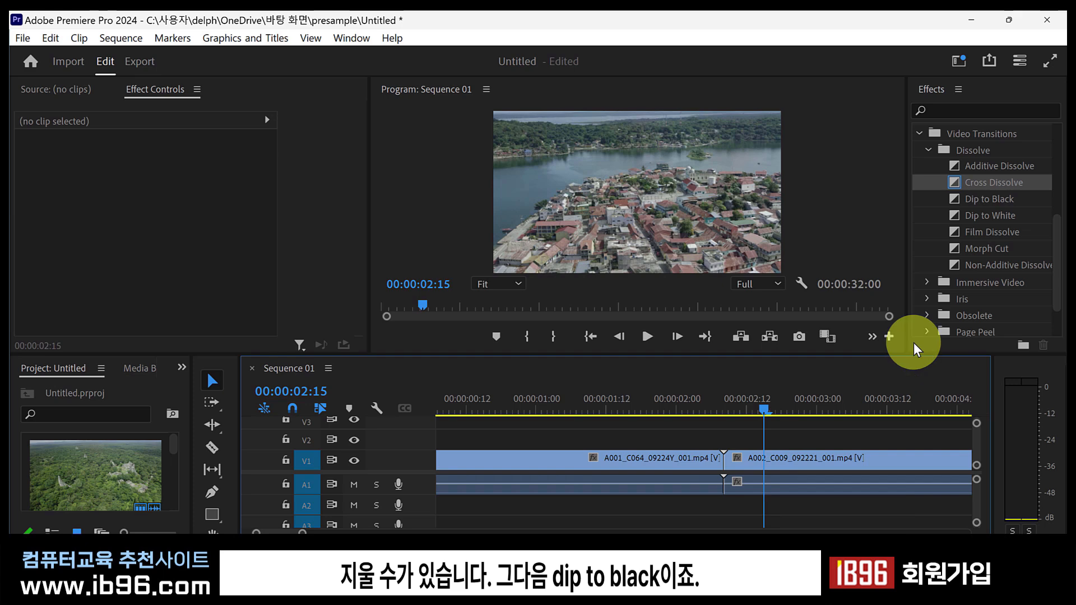
{"action": "left_click", "coordinate": [954, 199]}
{"action": "left_click_drag", "start_coordinate": [956, 198], "coordinate": [723, 461]}
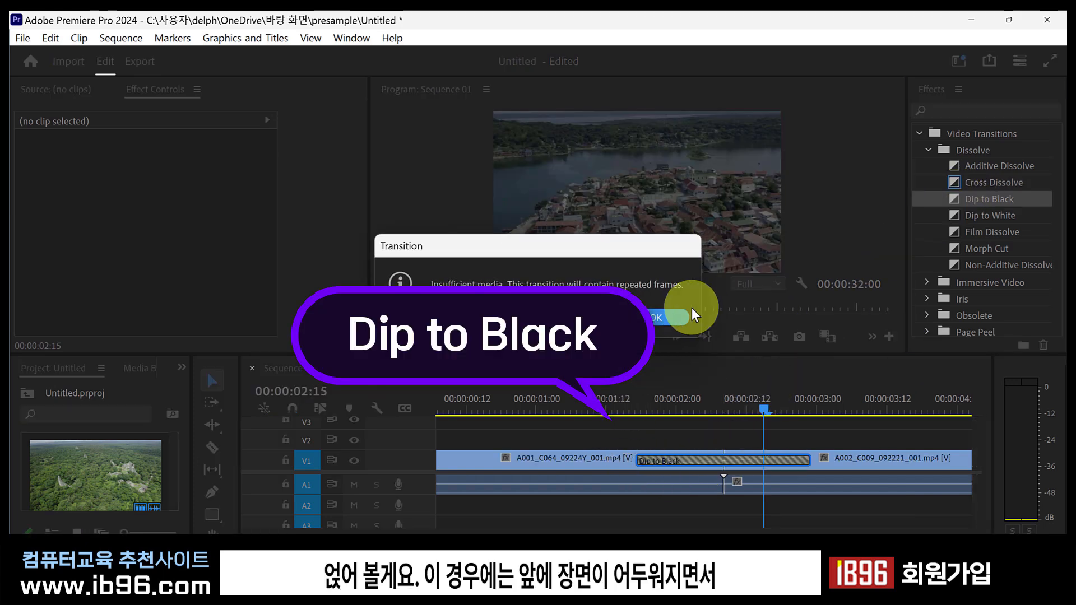
{"action": "left_click", "coordinate": [653, 319]}
- Scrub across the transition between the first two clips on V1 to preview how the scene changes
{"action": "left_click", "coordinate": [623, 402]}
{"action": "left_click_drag", "start_coordinate": [627, 403], "coordinate": [840, 438]}
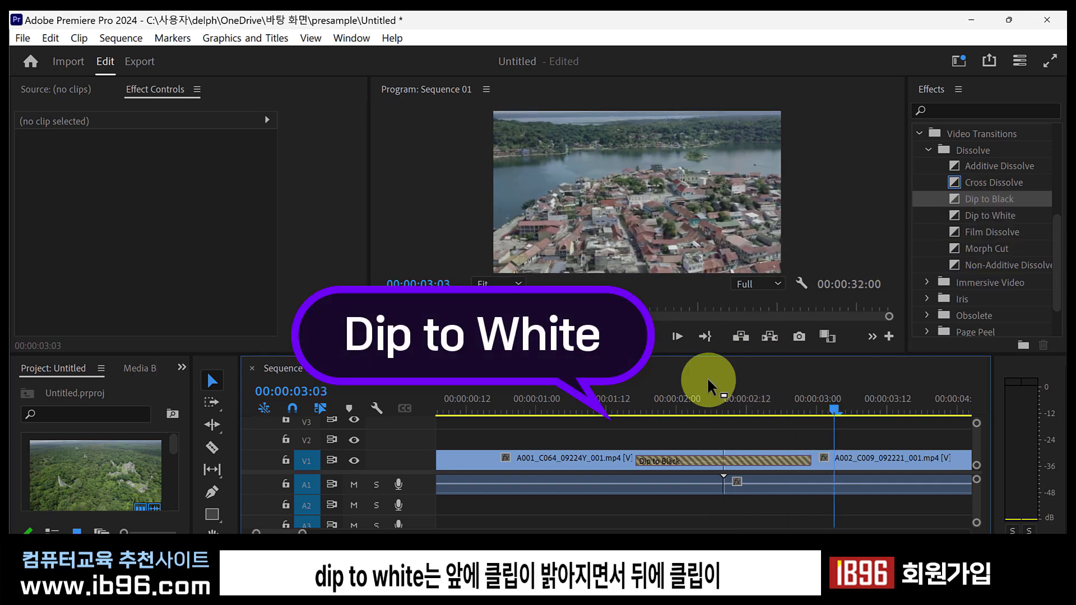
{"action": "left_click_drag", "start_coordinate": [619, 405], "coordinate": [650, 410]}
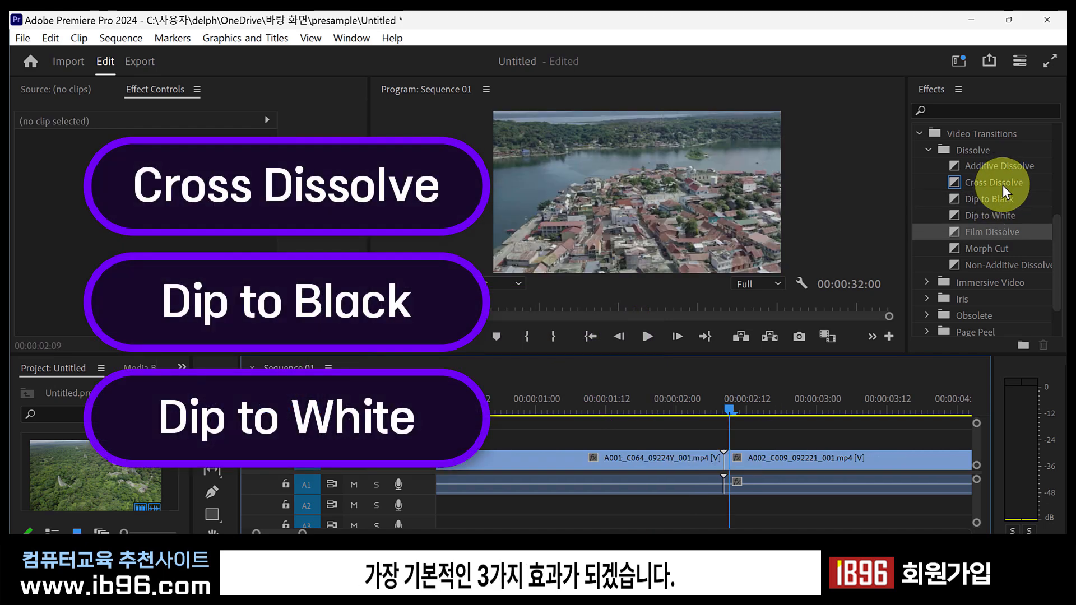
- Apply Dip to White to the cut between the first two clips on V1 and preview it up to 00:00:03:03
{"action": "left_click", "coordinate": [1003, 185]}
{"action": "left_click", "coordinate": [1007, 198]}
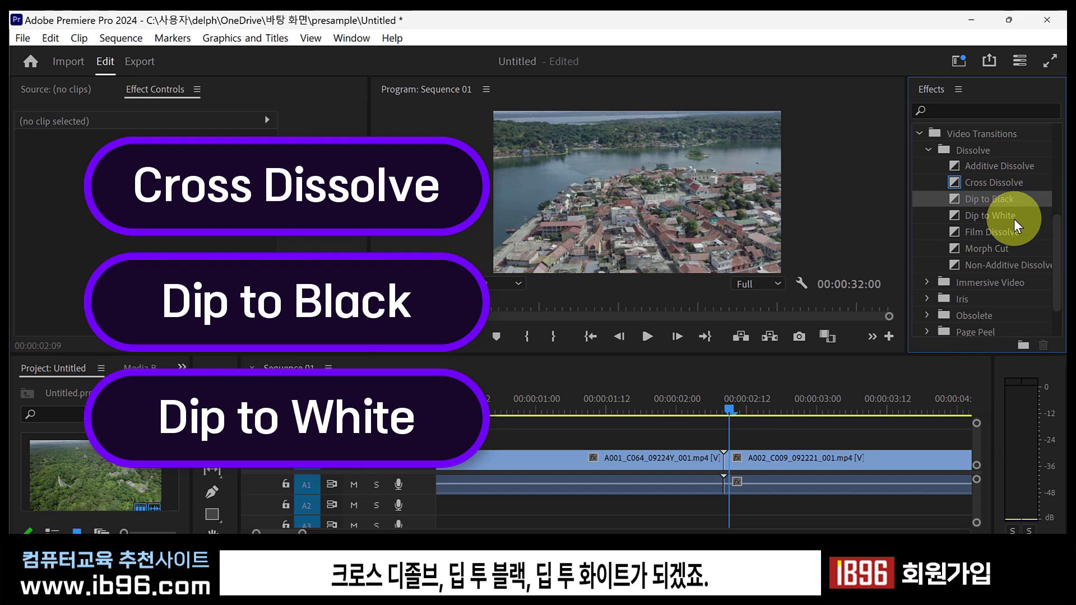
{"action": "left_click", "coordinate": [1011, 217]}
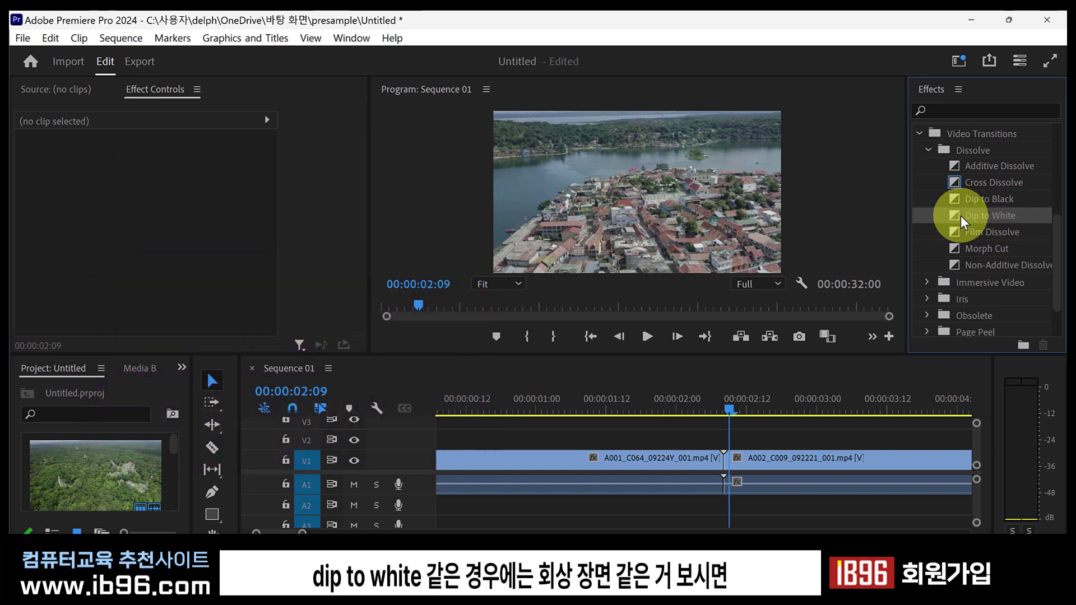
{"action": "left_click_drag", "start_coordinate": [734, 448], "coordinate": [726, 454]}
{"action": "left_click", "coordinate": [667, 315]}
{"action": "left_click_drag", "start_coordinate": [603, 401], "coordinate": [840, 433]}
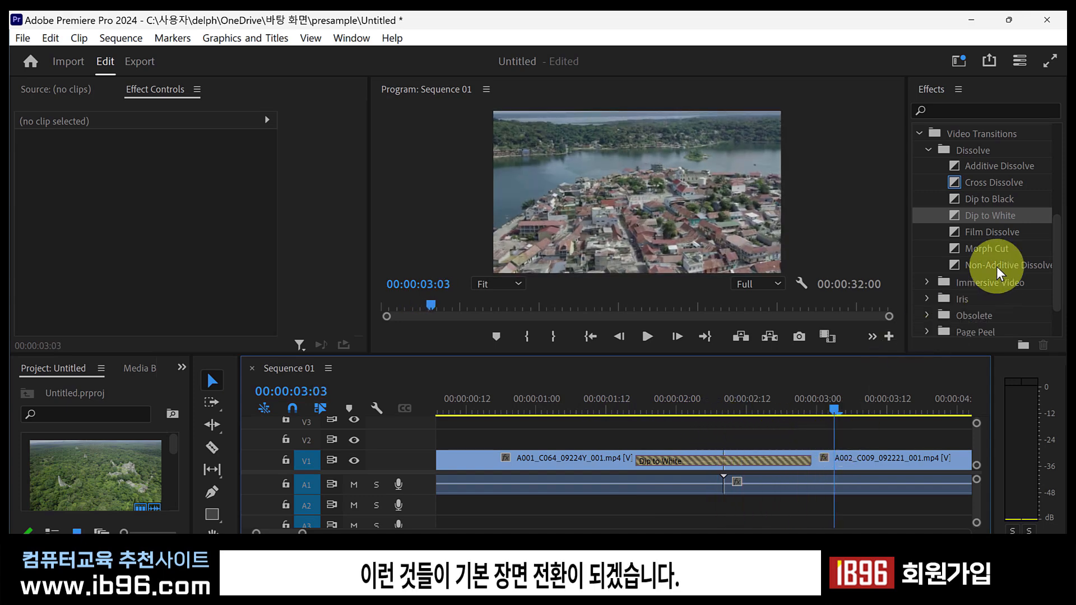
- Replace the Dip to White on track V1 with Cross Dissolve, accepting repeated frames, and set the playhead to 00:00:01:15
{"action": "left_click_drag", "start_coordinate": [993, 182], "coordinate": [704, 460]}
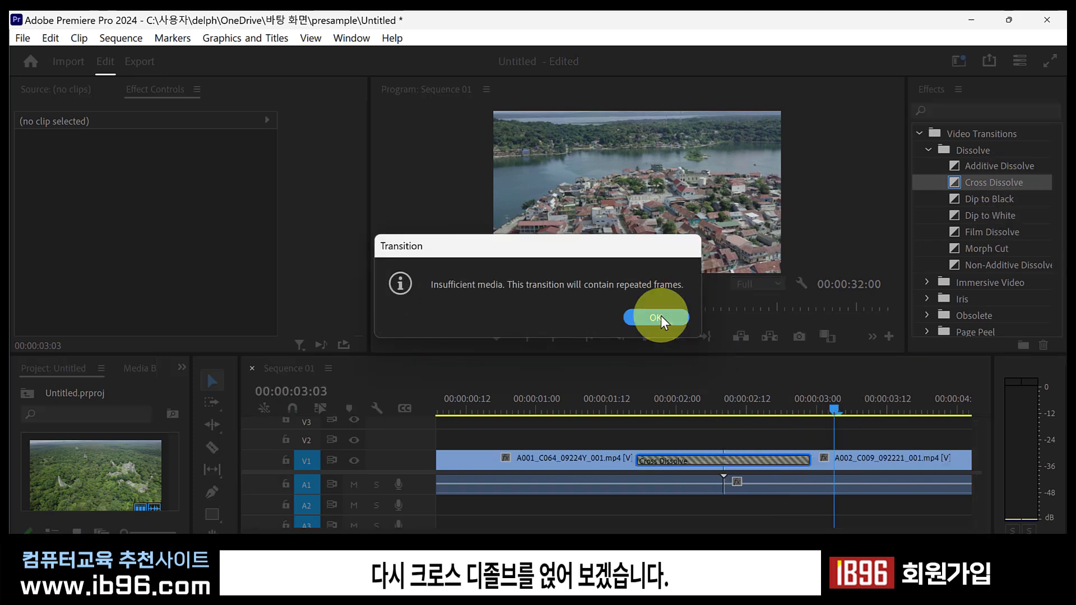
{"action": "left_click", "coordinate": [654, 314]}
{"action": "mouse_move", "coordinate": [615, 403]}
{"action": "left_mouse_down"}
{"action": "mouse_move", "coordinate": [713, 412]}
{"action": "mouse_move", "coordinate": [627, 415]}
{"action": "left_mouse_up"}
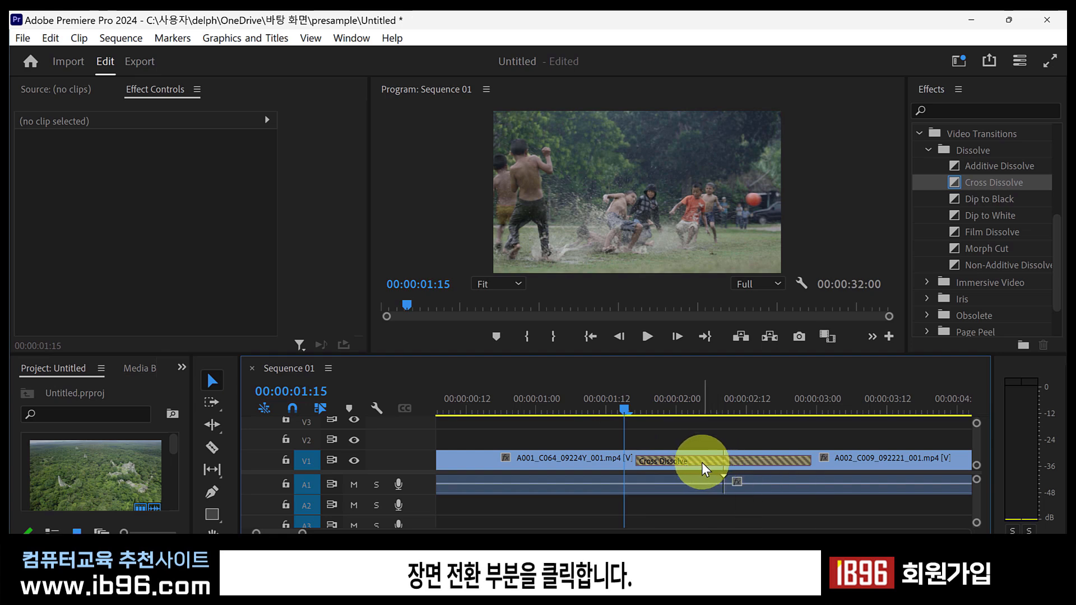
- Show the Cross Dissolve's settings in Effect Controls and widen both the panel and its mini timeline
{"action": "left_click", "coordinate": [717, 462]}
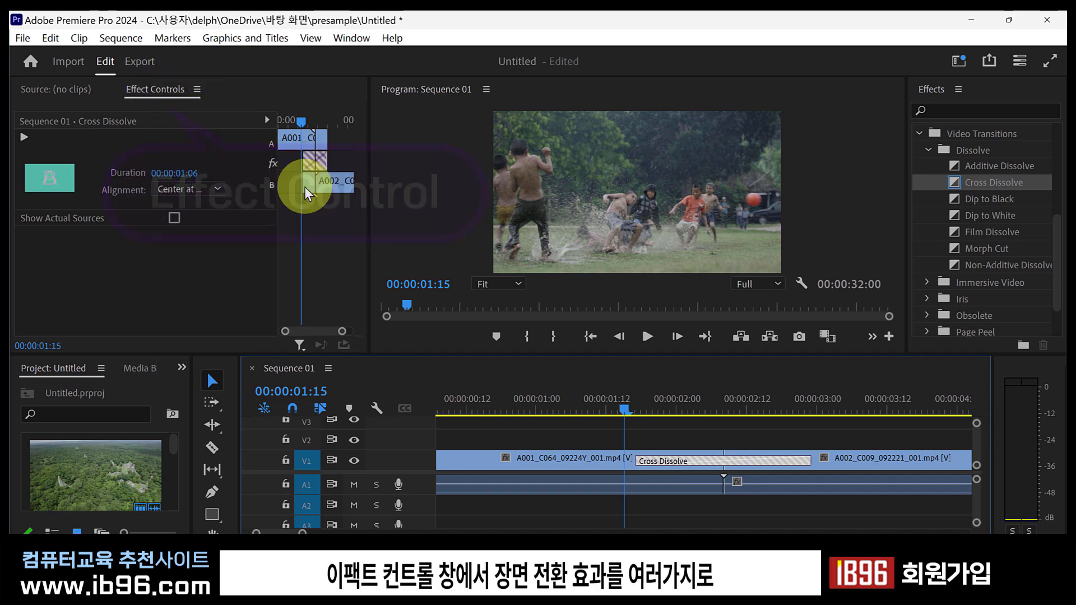
{"action": "left_click_drag", "start_coordinate": [368, 176], "coordinate": [492, 178]}
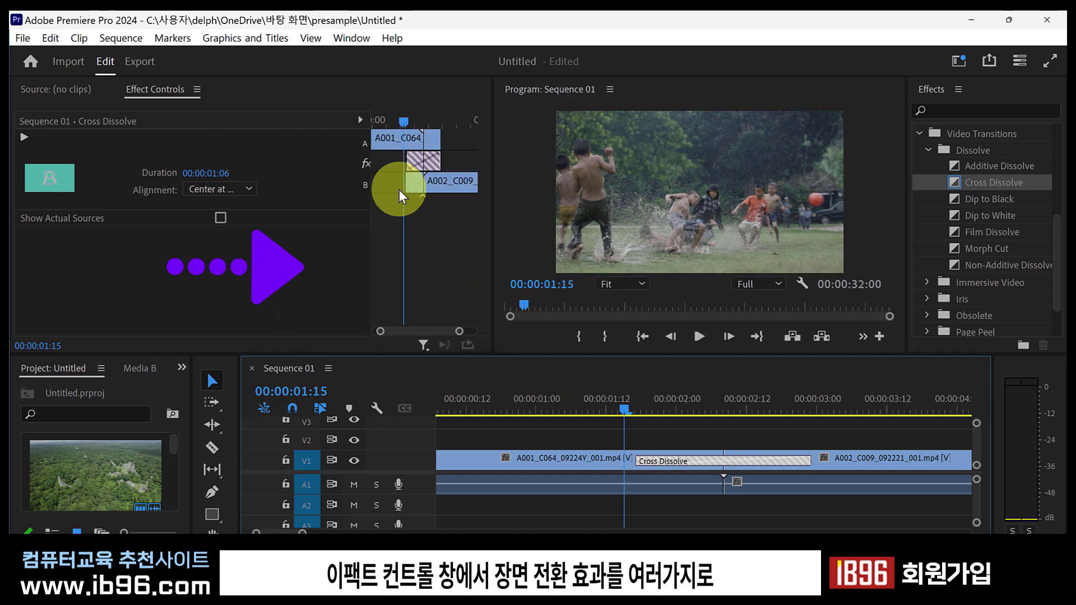
{"action": "left_click_drag", "start_coordinate": [369, 190], "coordinate": [267, 198]}
- Inspect the two clips that meet at the first cut on V1 and reselect the Cross Dissolve between them
{"action": "left_click", "coordinate": [674, 453]}
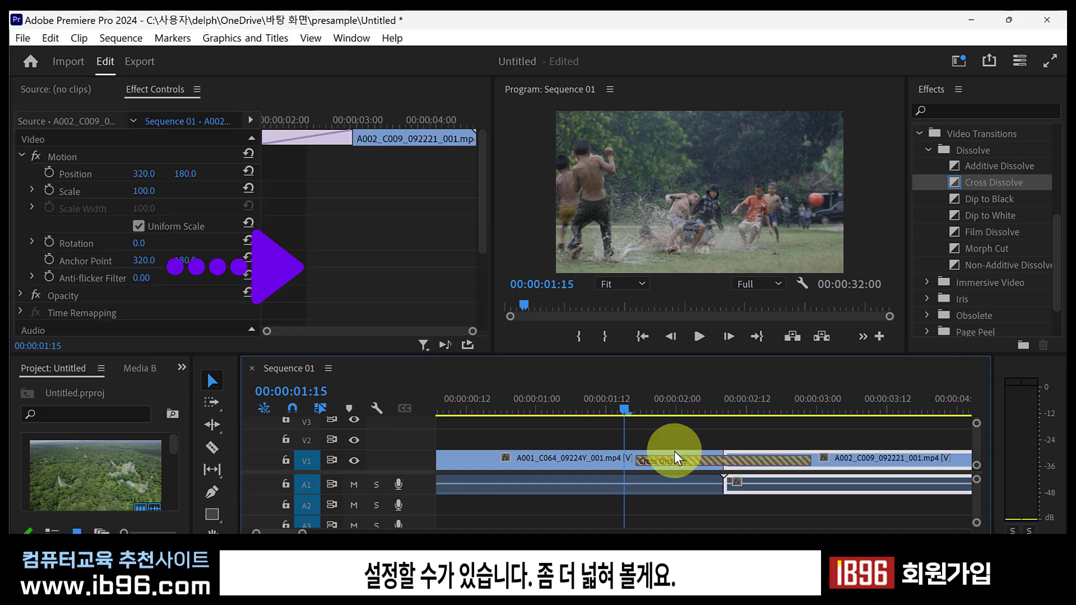
{"action": "left_click", "coordinate": [547, 432]}
{"action": "left_click", "coordinate": [542, 465]}
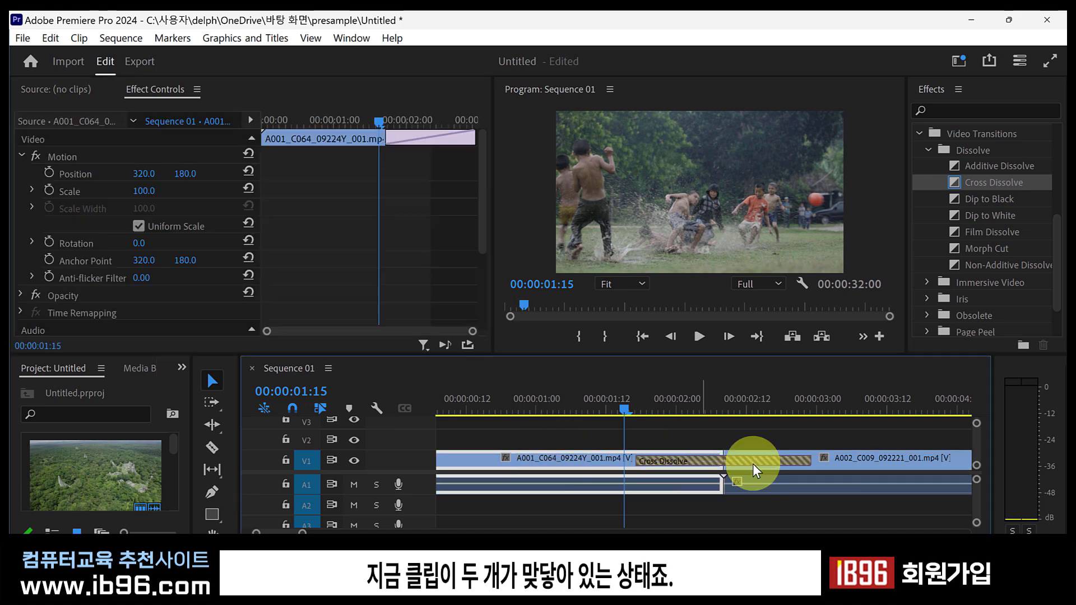
{"action": "left_click", "coordinate": [849, 463]}
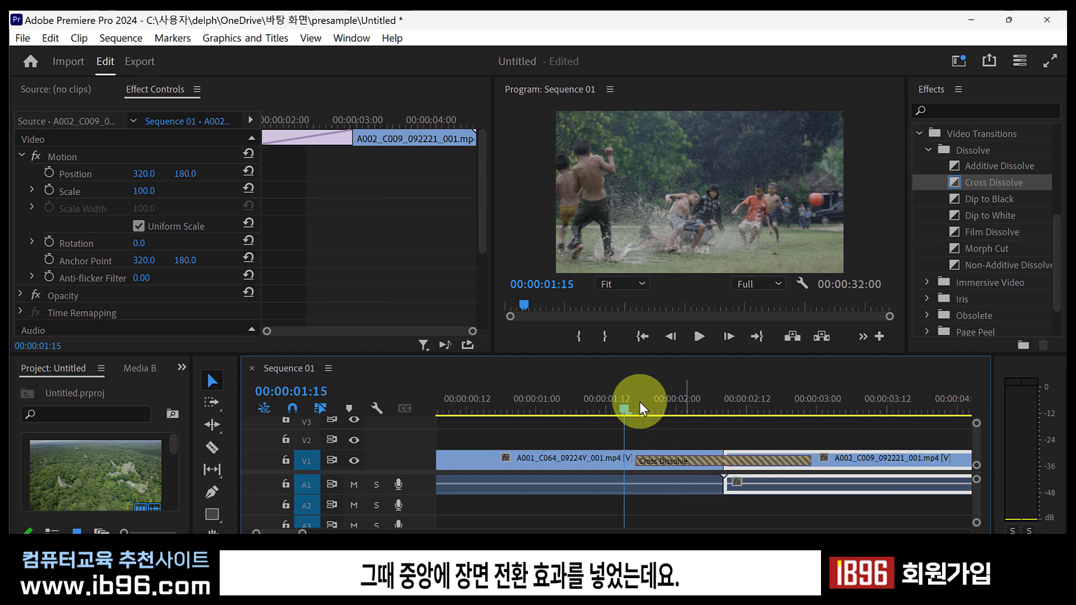
{"action": "left_click", "coordinate": [291, 139]}
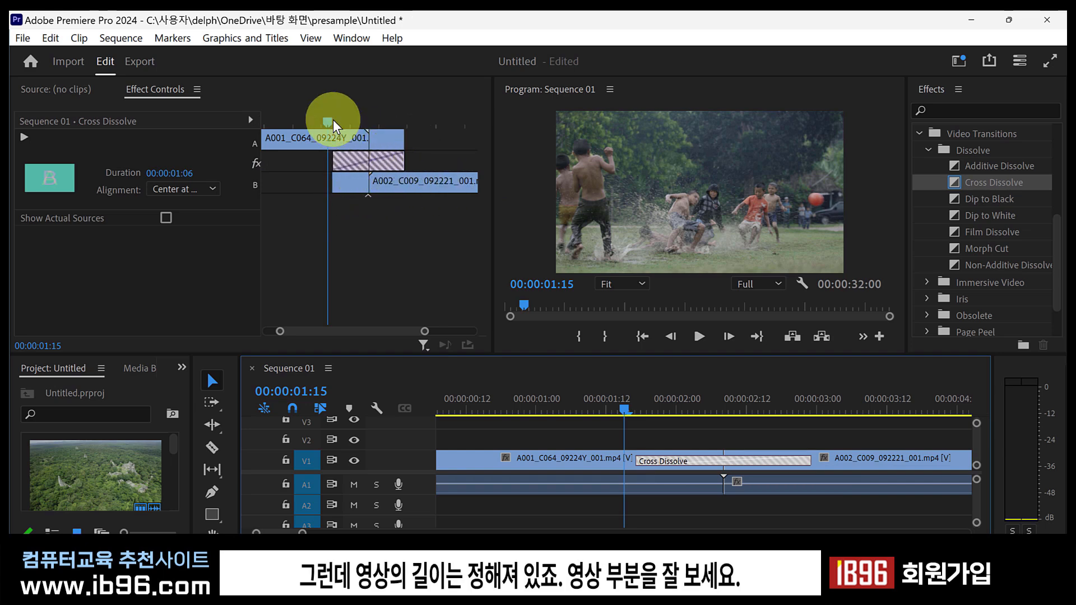
- Examine how the two clips blend at 00:00:02:00 and 00:00:02:08, and reselect the Cross Dissolve
{"action": "left_click_drag", "start_coordinate": [718, 400], "coordinate": [676, 409]}
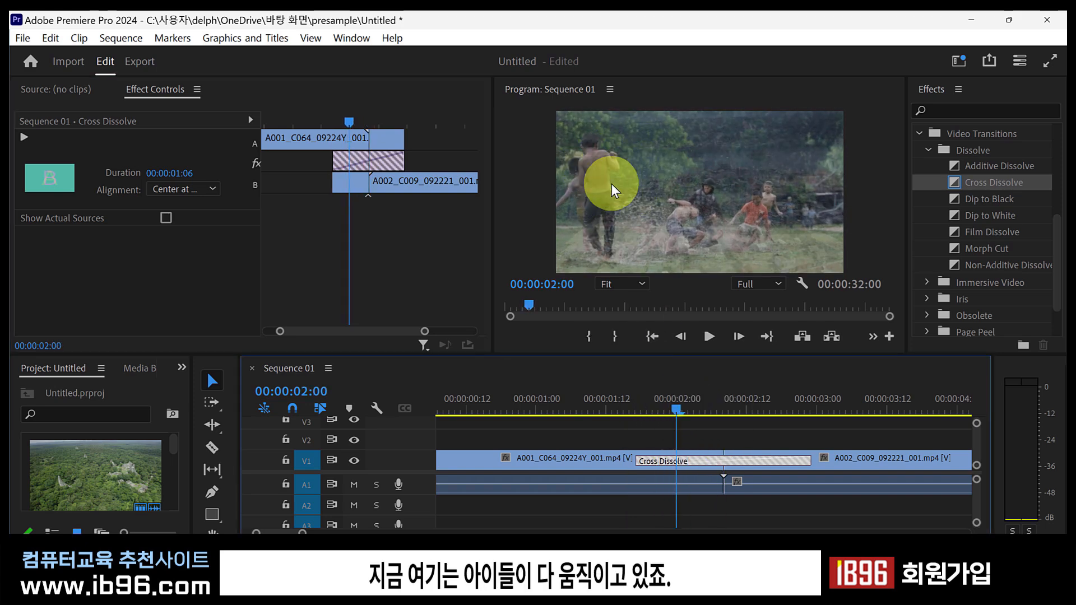
{"action": "left_click_drag", "start_coordinate": [674, 404], "coordinate": [724, 417]}
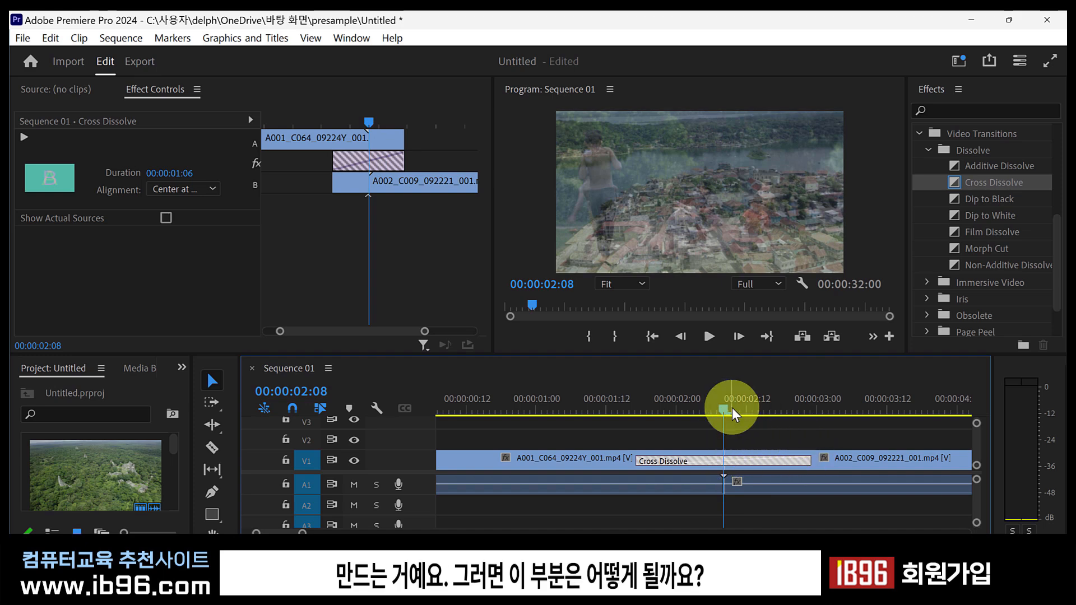
{"action": "left_click_drag", "start_coordinate": [723, 409], "coordinate": [677, 418]}
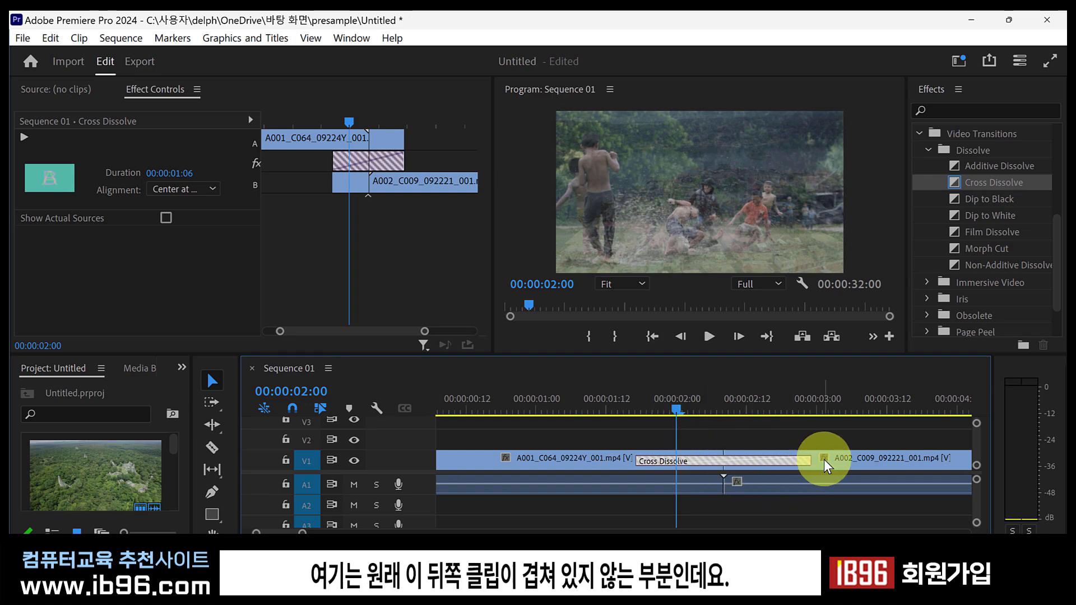
{"action": "left_click", "coordinate": [824, 459]}
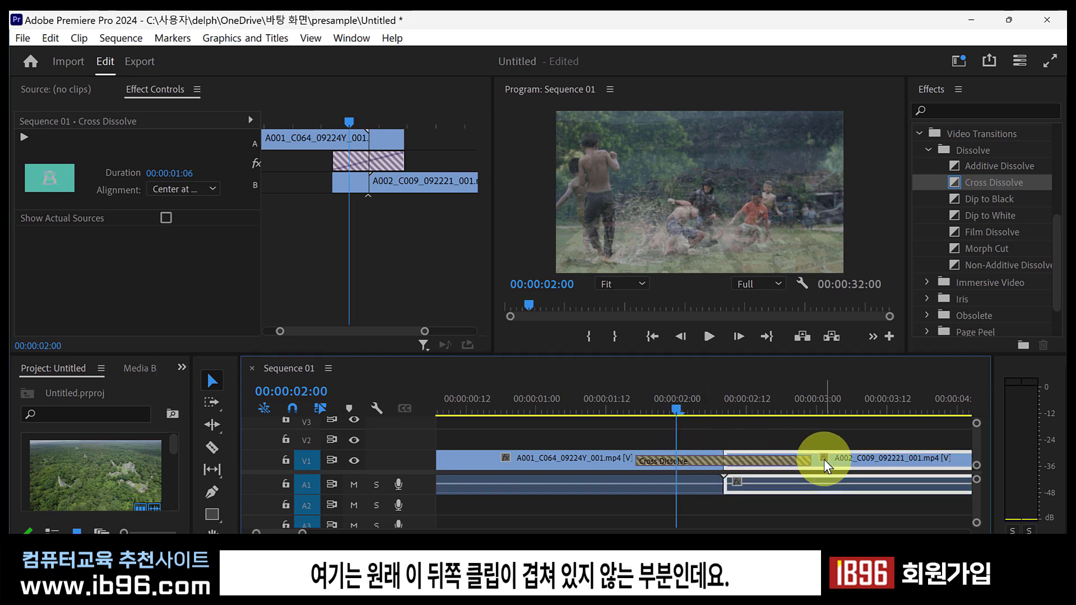
{"action": "left_click", "coordinate": [696, 462]}
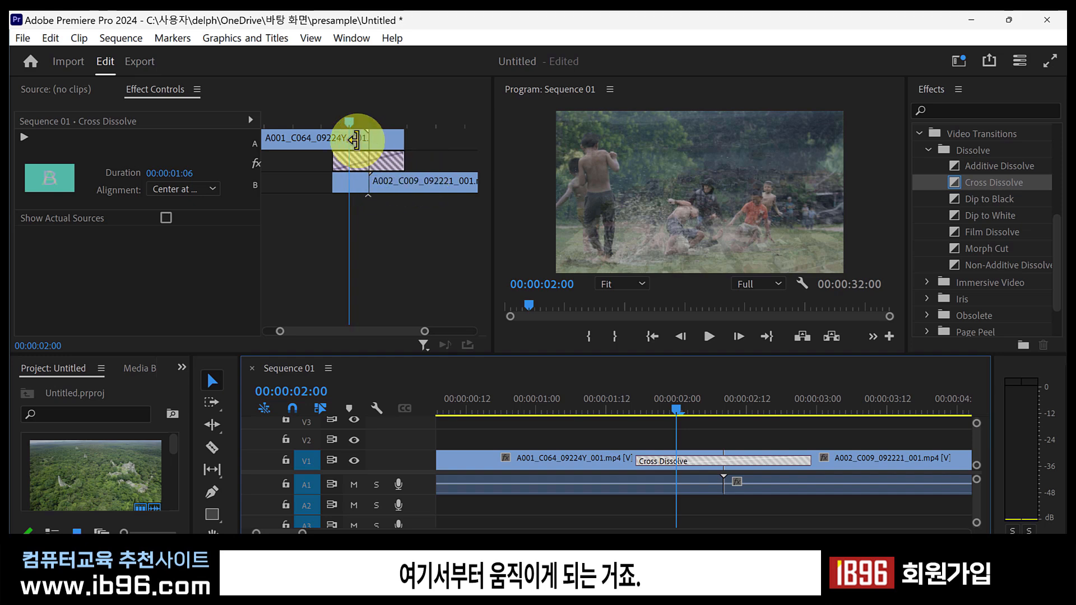
- Scrub through the Cross Dissolve in Effect Controls and in the sequence, stopping at the cut at 00:00:02:08
{"action": "left_click_drag", "start_coordinate": [348, 121], "coordinate": [326, 127]}
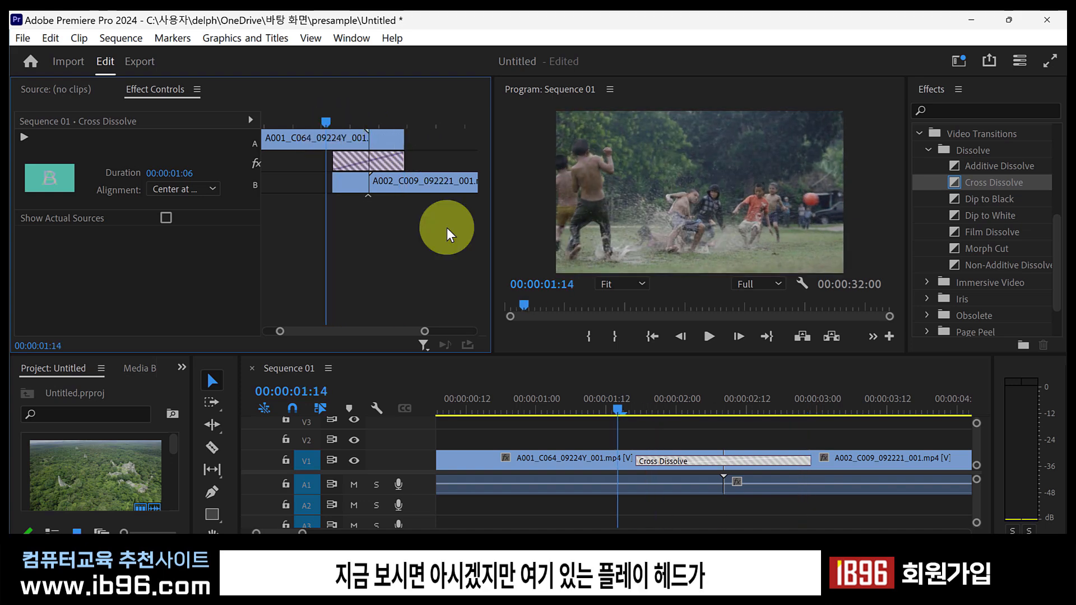
{"action": "left_click_drag", "start_coordinate": [617, 407], "coordinate": [605, 407]}
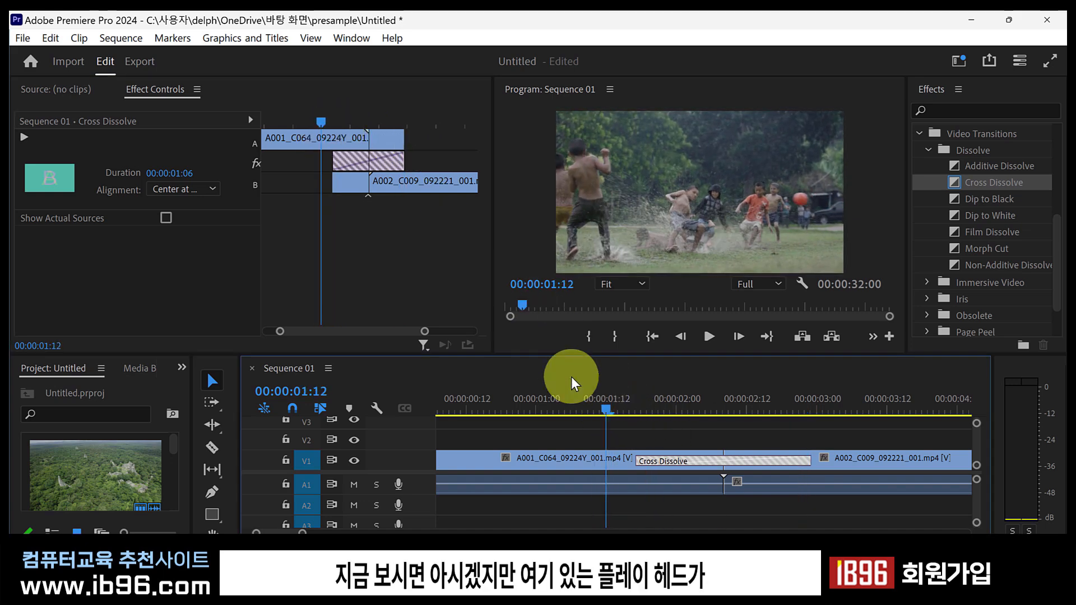
{"action": "left_click_drag", "start_coordinate": [317, 120], "coordinate": [384, 146]}
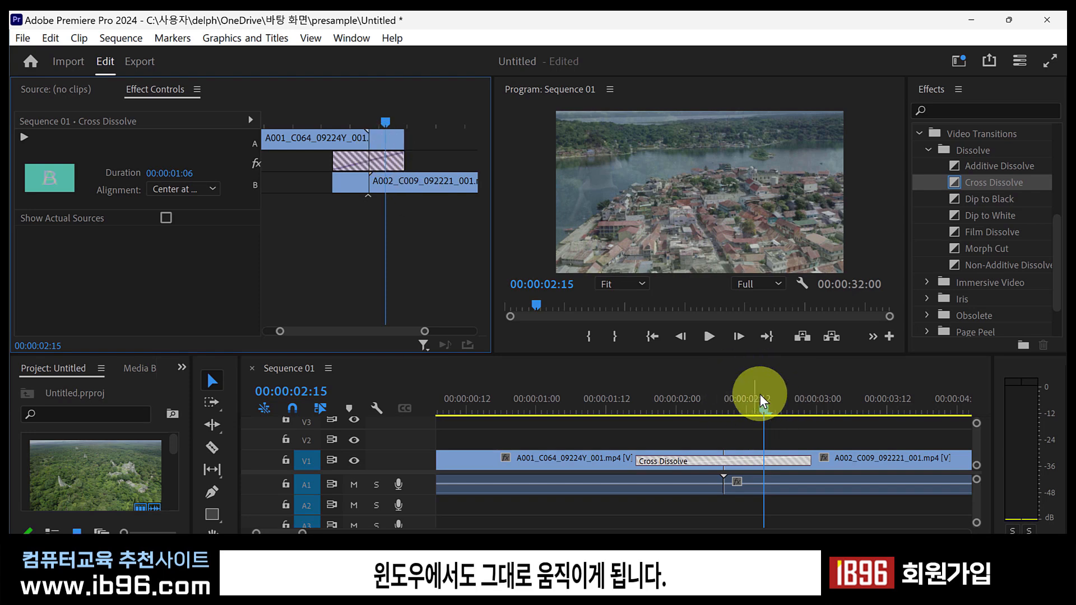
{"action": "left_click_drag", "start_coordinate": [387, 121], "coordinate": [377, 147]}
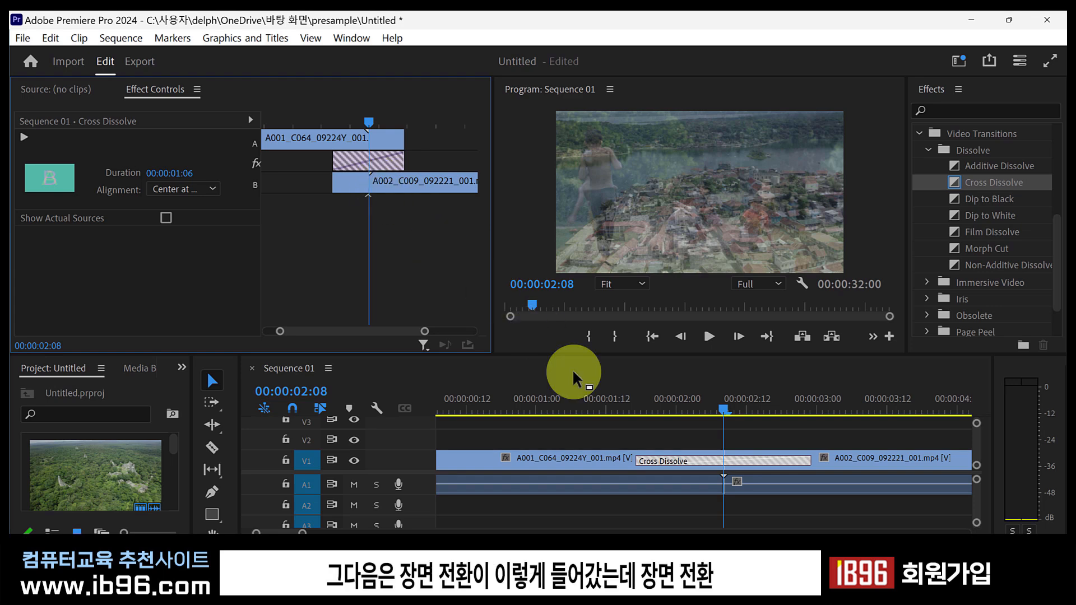
- Return the playhead to 00:00:01:15 and set the Cross Dissolve's duration to 00:00:02:00
{"action": "left_click", "coordinate": [851, 405]}
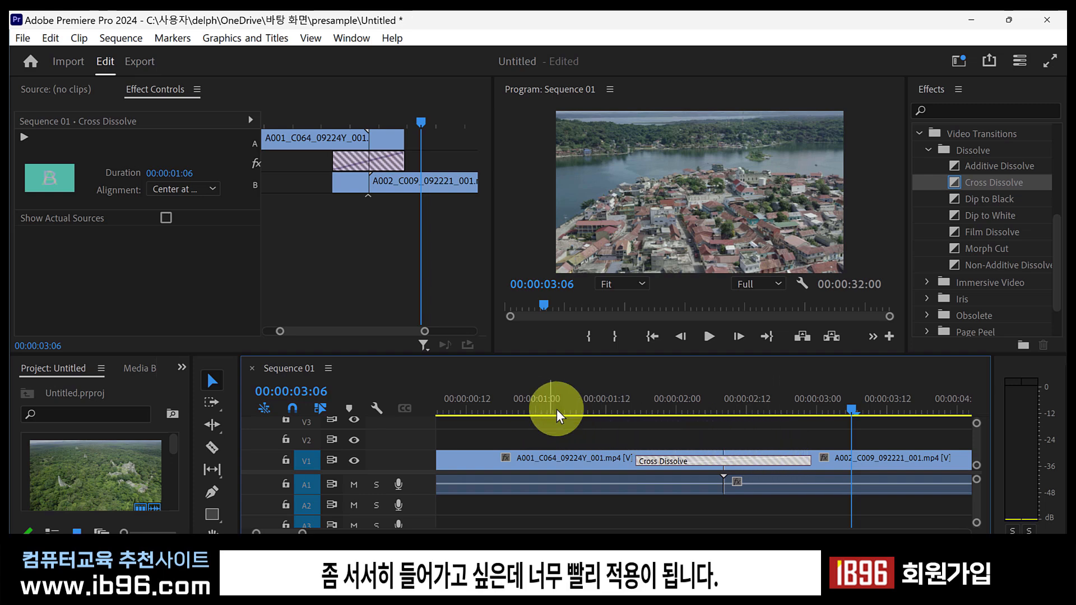
{"action": "left_click", "coordinate": [624, 406]}
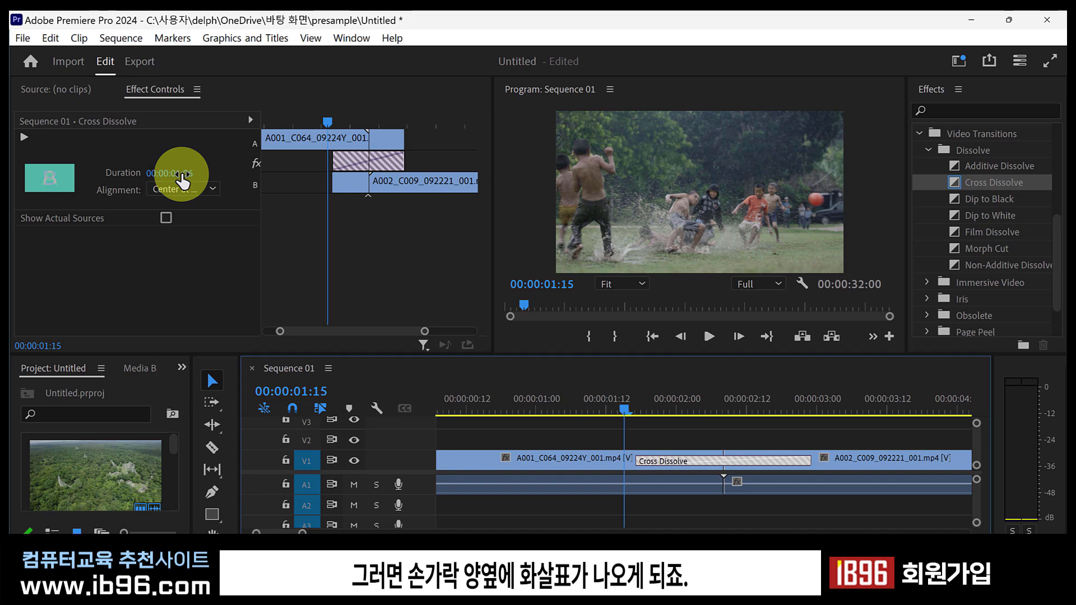
{"action": "left_click_drag", "start_coordinate": [182, 174], "coordinate": [198, 194]}
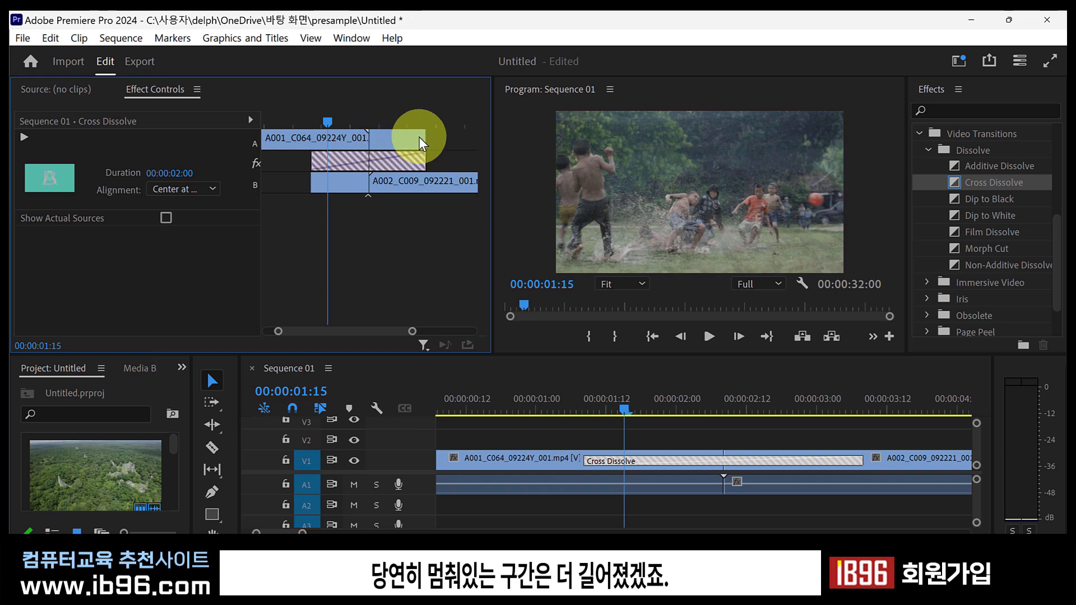
- Play the two-second Cross Dissolve from 00:00:01:03 and replay it to check its pacing
{"action": "left_click", "coordinate": [301, 126]}
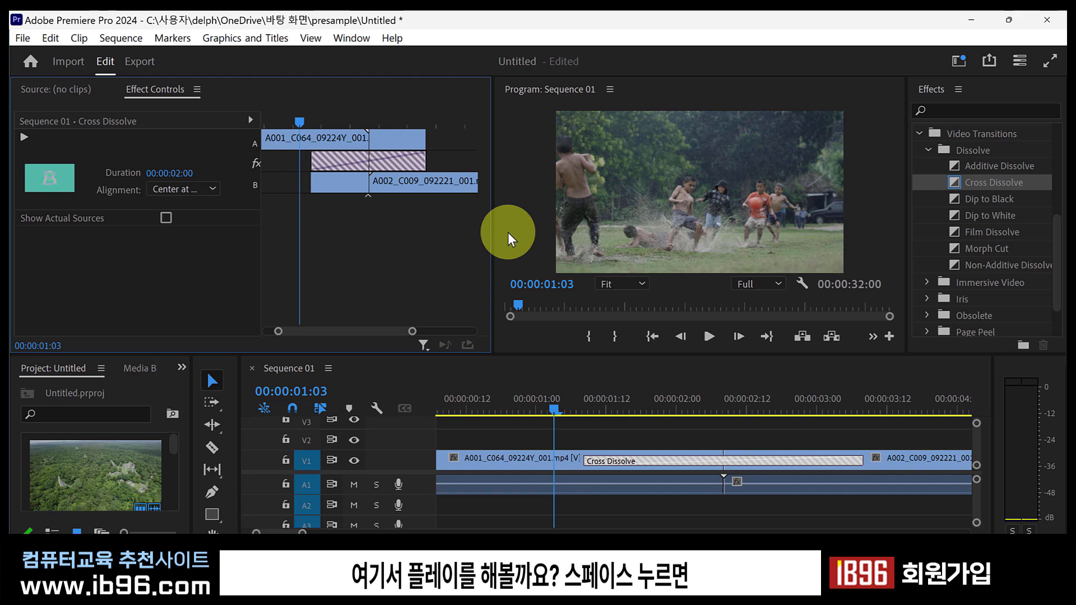
{"action": "left_click", "coordinate": [711, 335]}
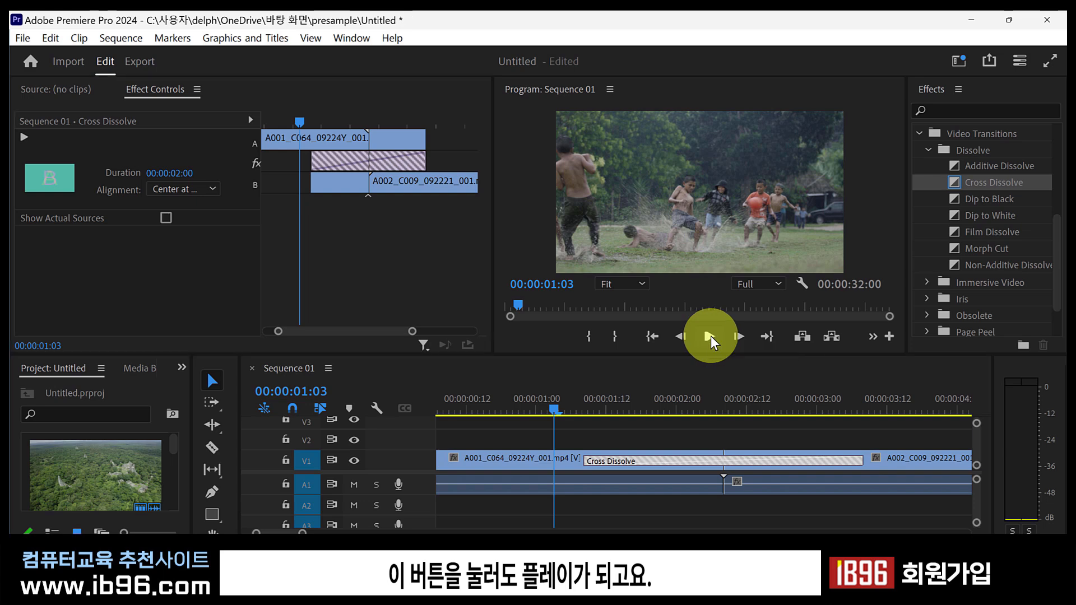
{"action": "left_click", "coordinate": [709, 336]}
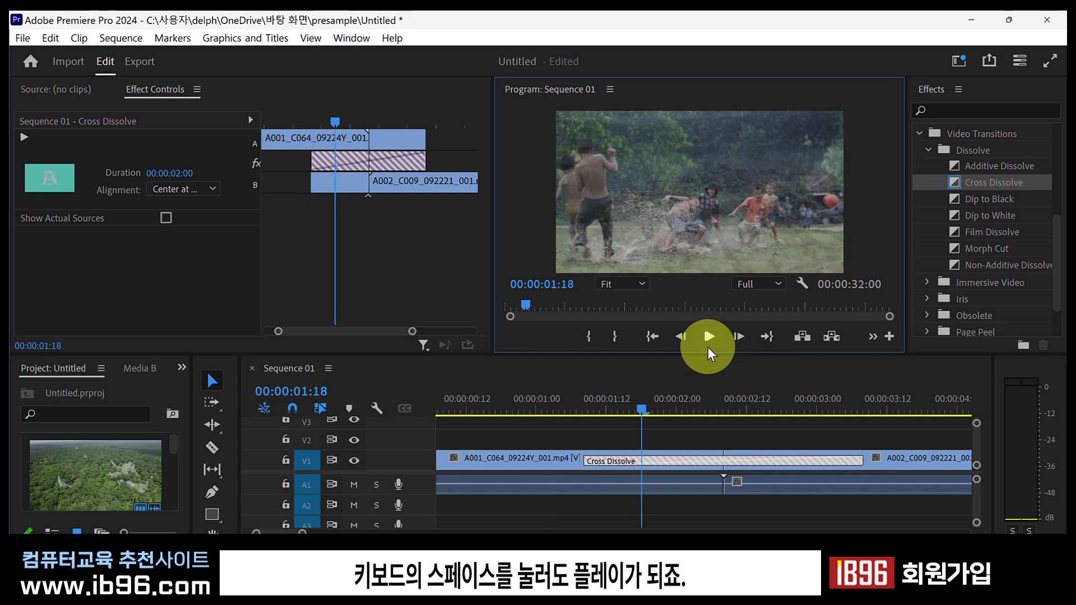
{"action": "key", "text": "space"}
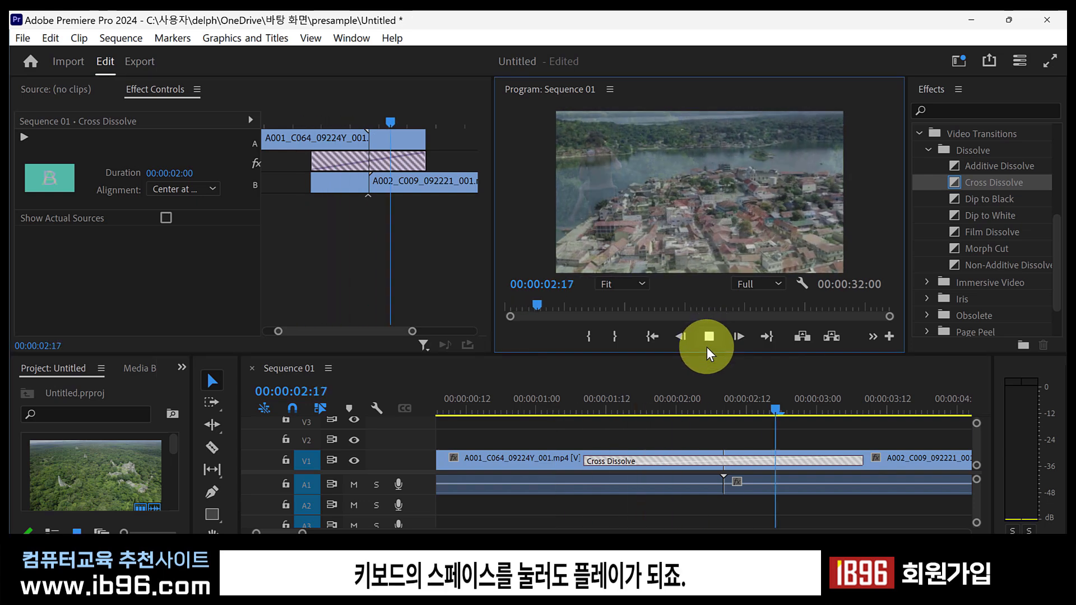
{"action": "key", "text": "space"}
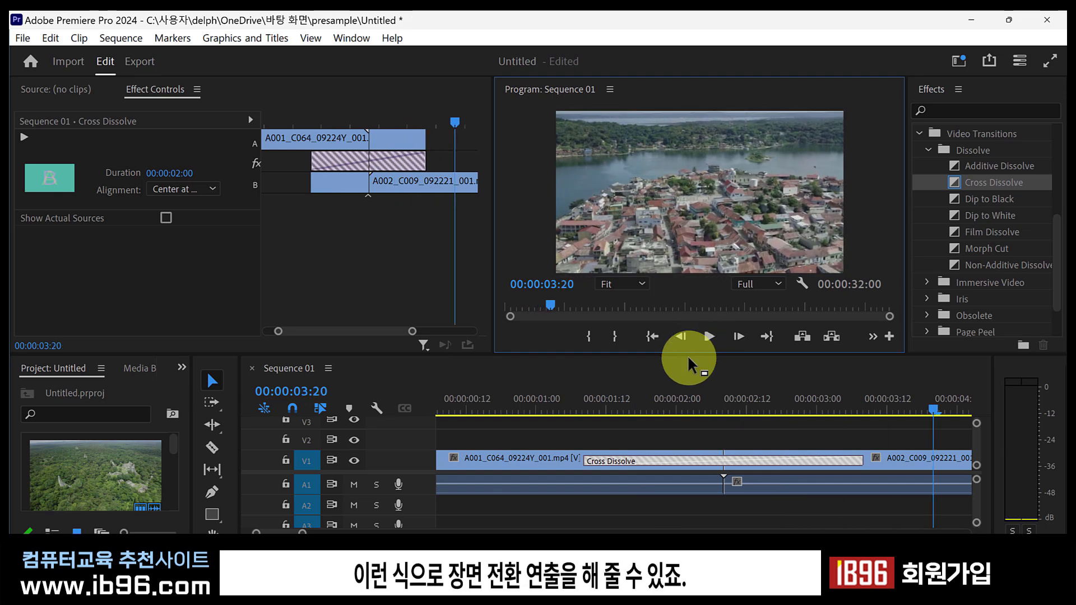
{"action": "left_click", "coordinate": [581, 394]}
{"action": "key", "text": "space"}
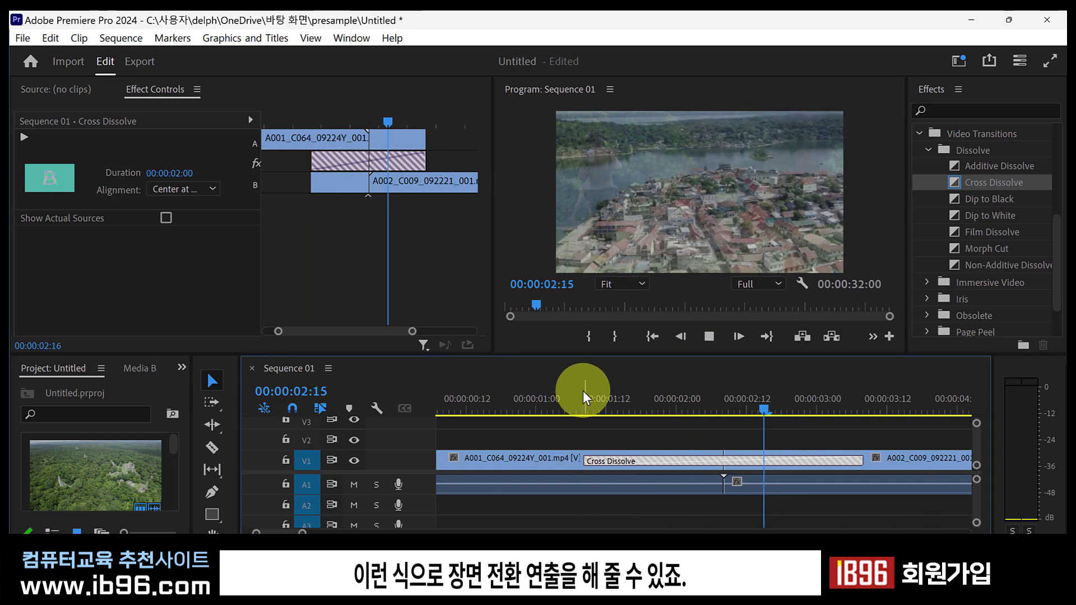
{"action": "key", "text": "space"}
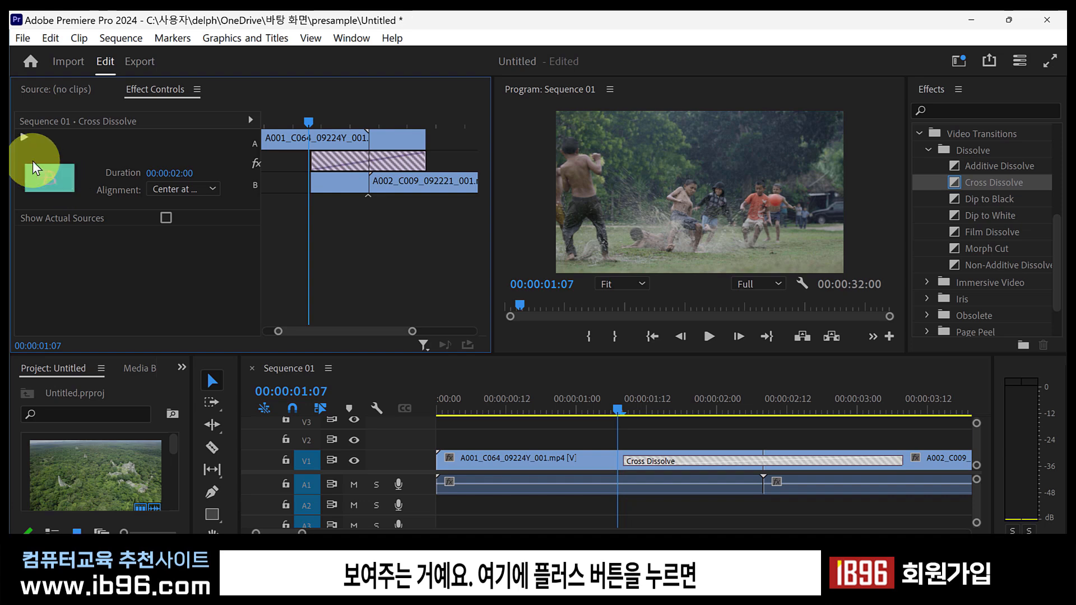
- Preview the Cross Dissolve thumbnail animation with Show Actual Sources enabled, and turn that option off again
{"action": "left_click", "coordinate": [21, 136]}
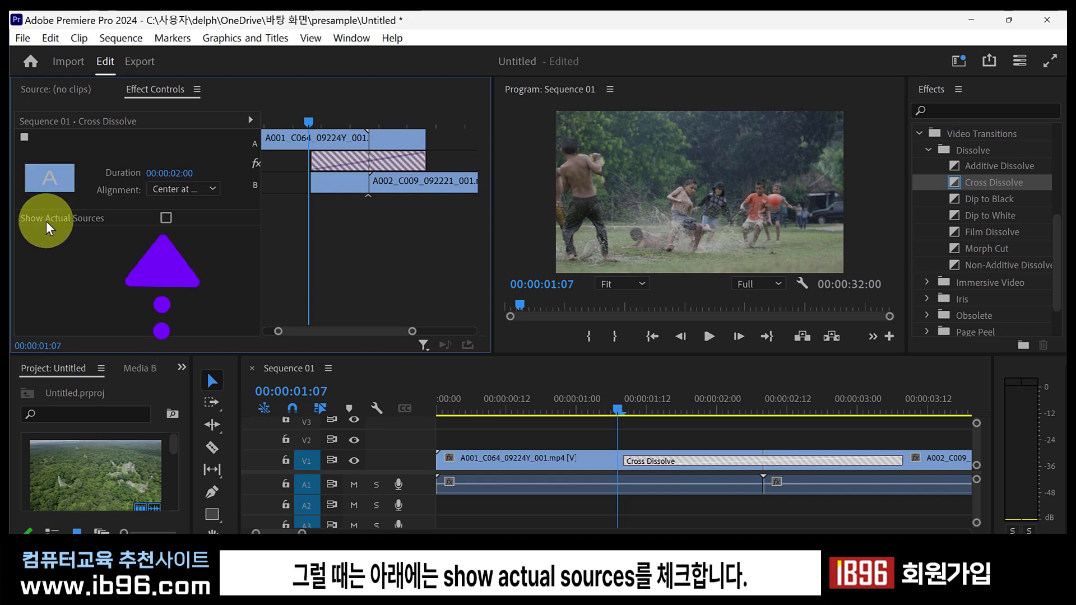
{"action": "left_click", "coordinate": [165, 217]}
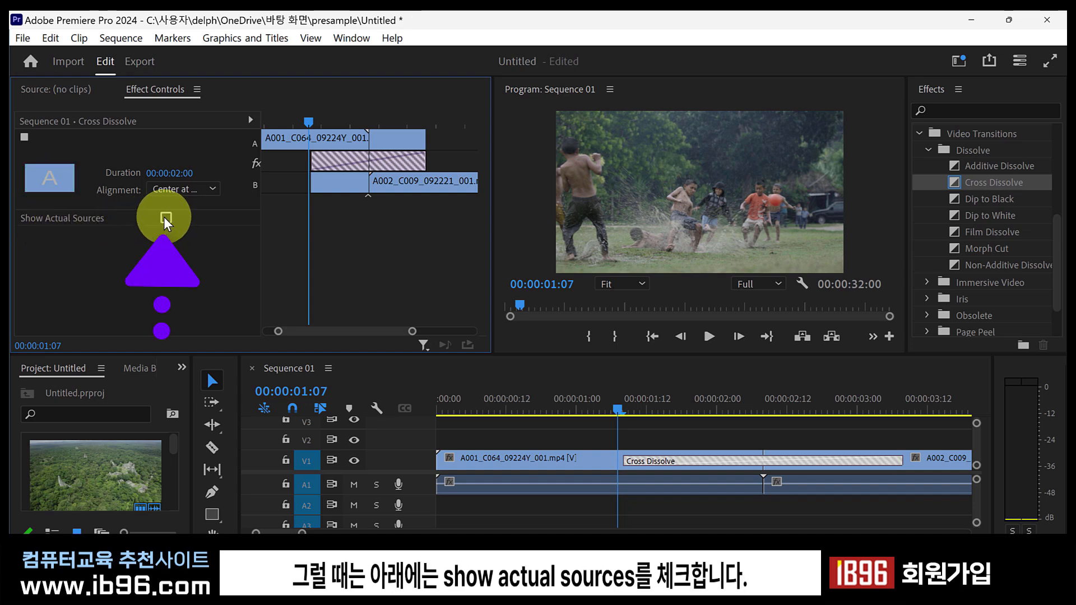
{"action": "left_click", "coordinate": [22, 137]}
{"action": "left_click", "coordinate": [23, 135]}
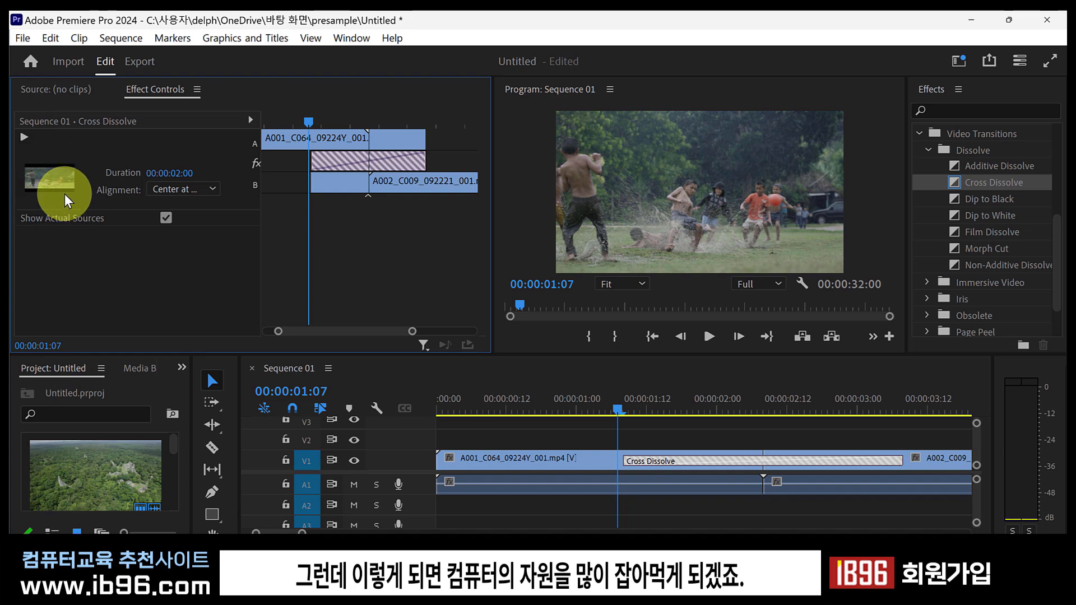
{"action": "left_click", "coordinate": [166, 218]}
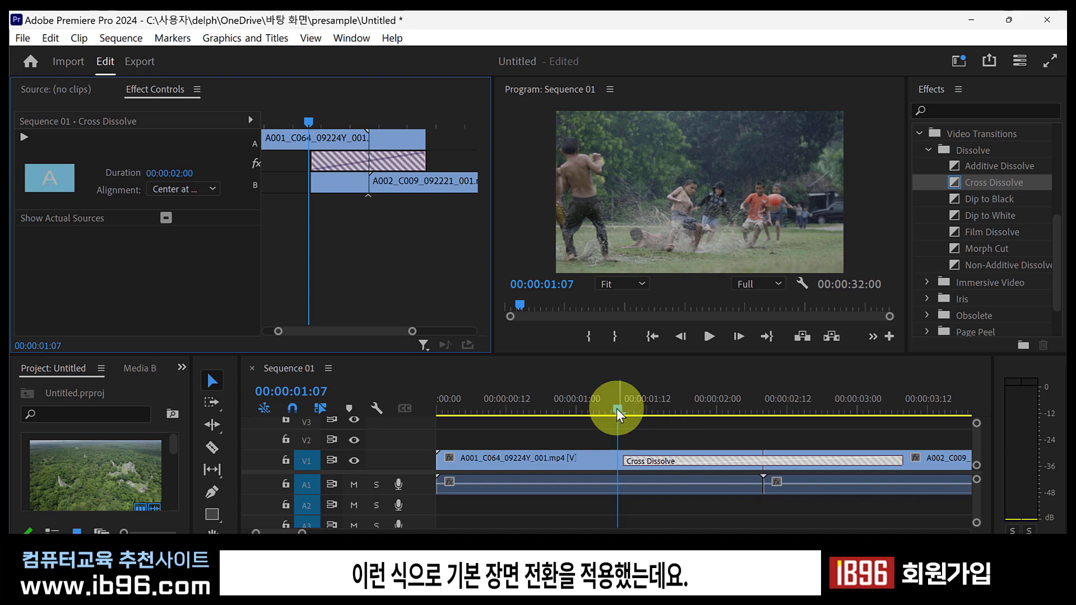
- Move the playhead to 00:00:01:18 and replace the Cross Dissolve on V1 with Dip to Black, accepting repeated frames
{"action": "left_click_drag", "start_coordinate": [616, 409], "coordinate": [682, 417]}
{"action": "left_click", "coordinate": [720, 463]}
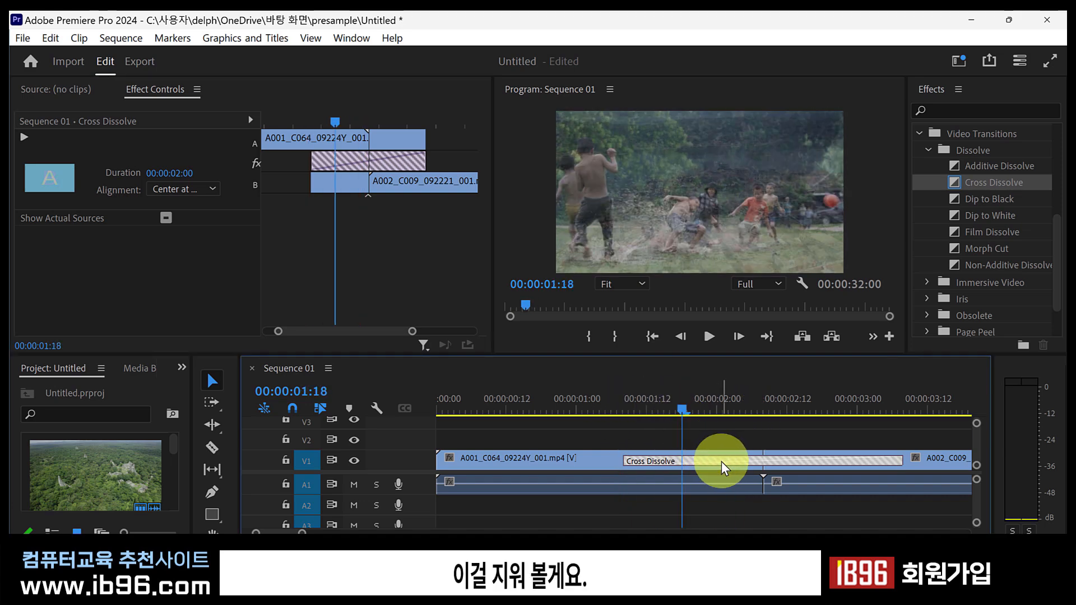
{"action": "key", "text": "Delete"}
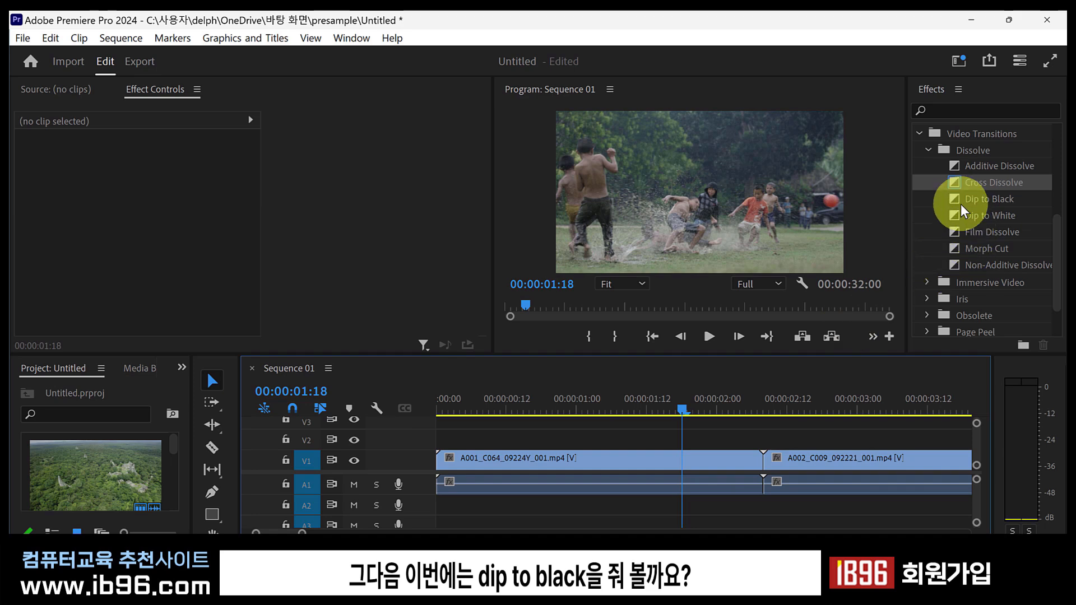
{"action": "left_click_drag", "start_coordinate": [959, 199], "coordinate": [751, 460]}
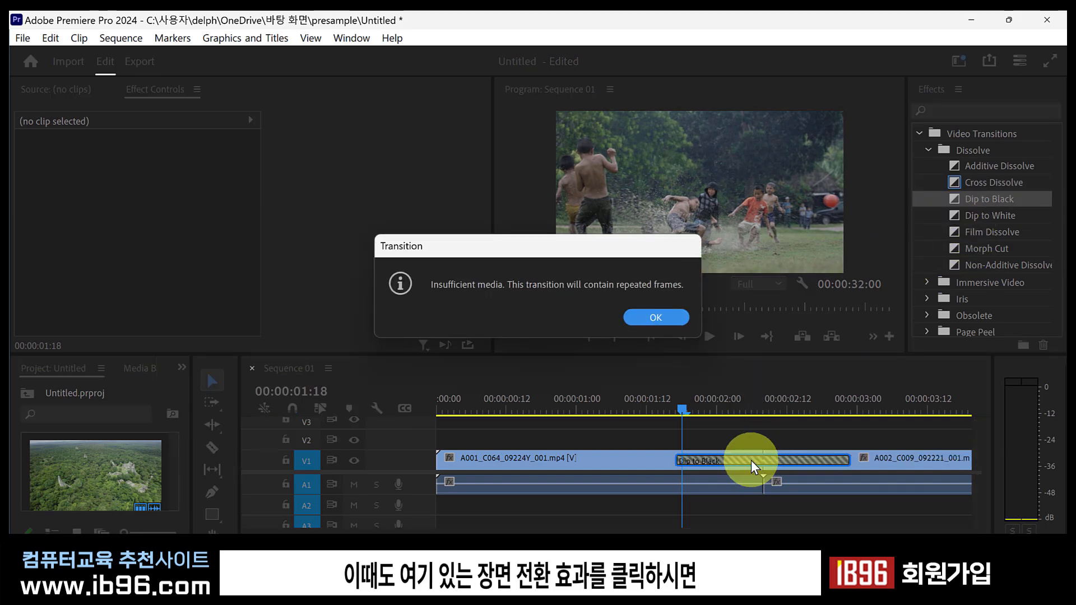
{"action": "left_click", "coordinate": [663, 318]}
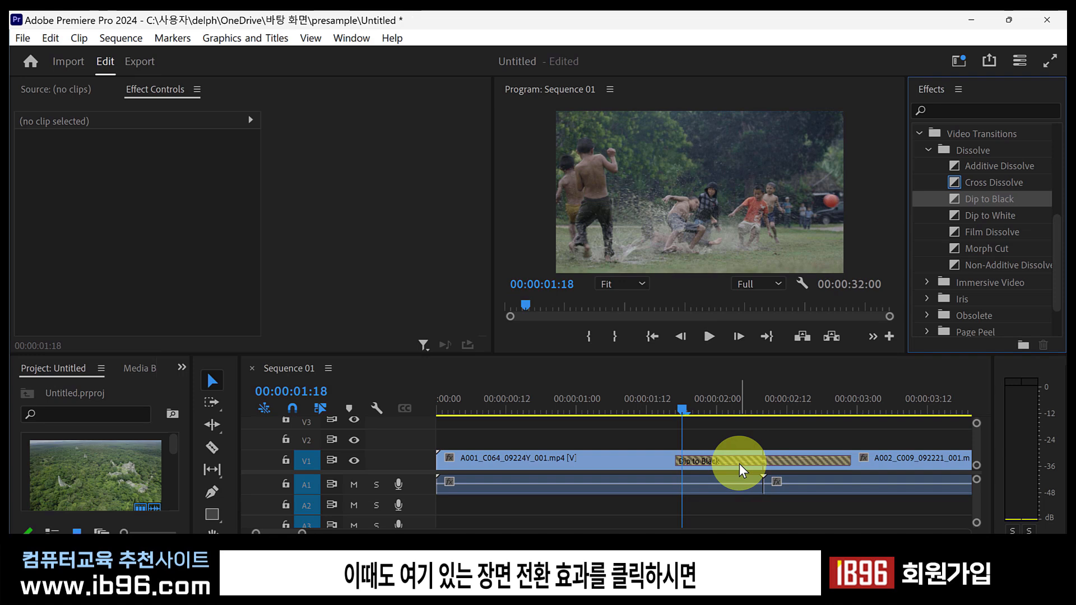
- Select the Dip to Black transition between the first two clips and set its duration to 00:00:02:00
{"action": "left_click", "coordinate": [738, 462]}
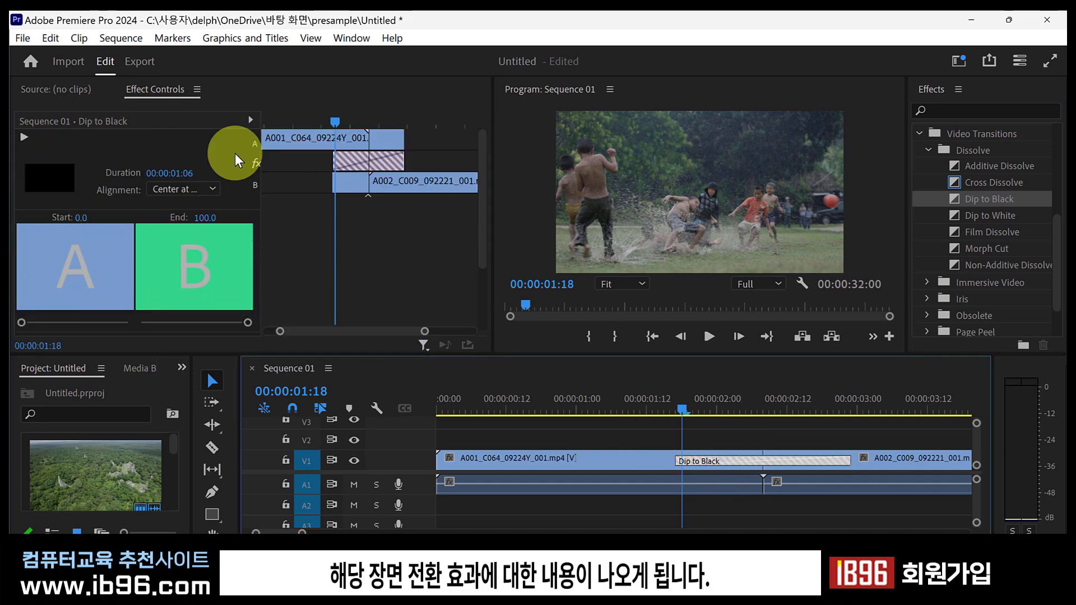
{"action": "left_click", "coordinate": [664, 410]}
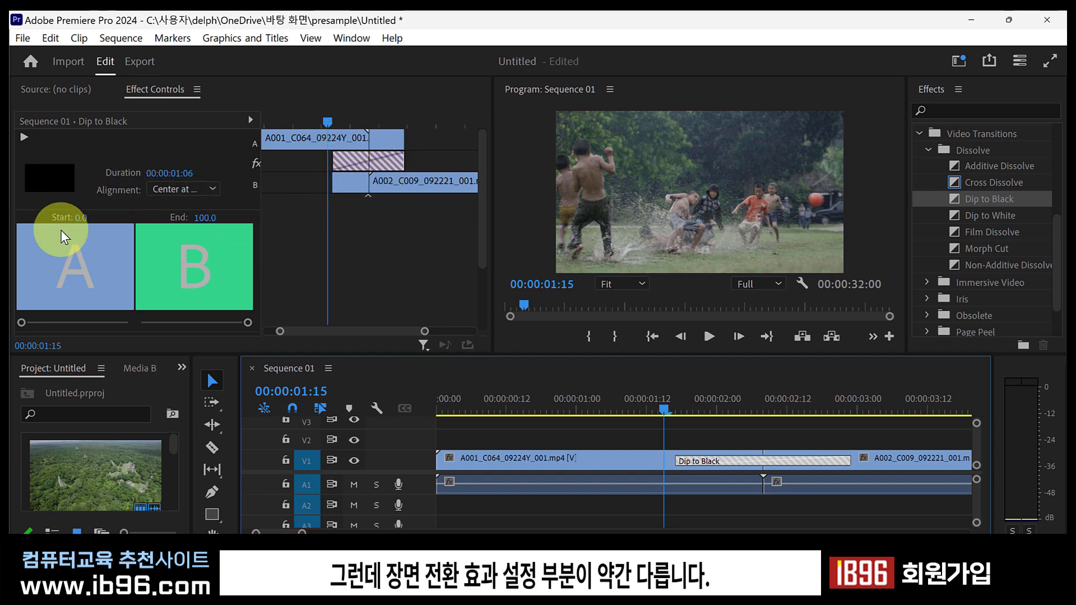
{"action": "left_click", "coordinate": [190, 289]}
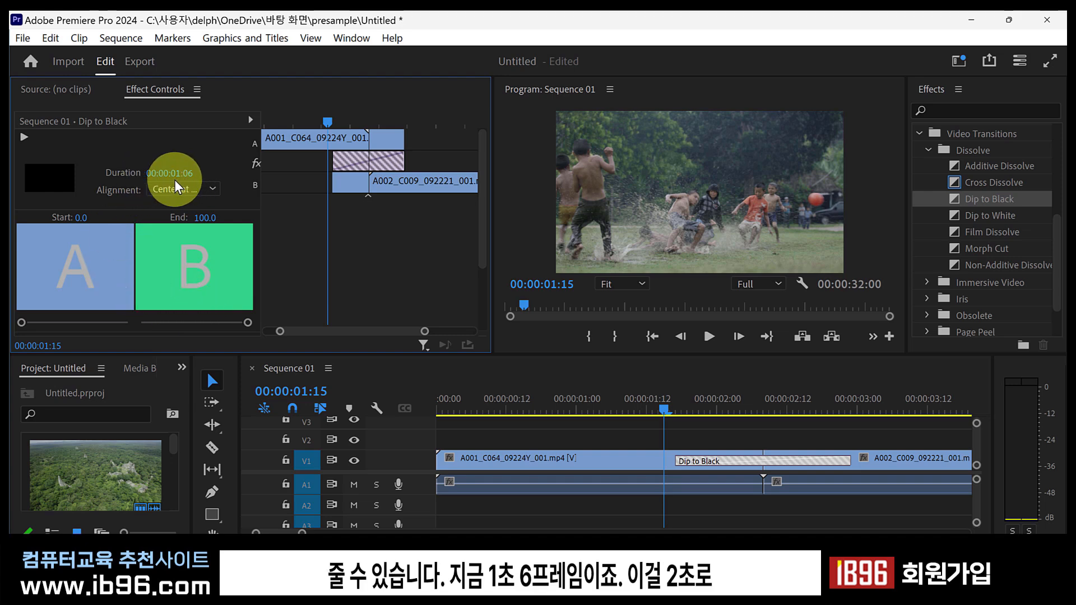
{"action": "mouse_move", "coordinate": [185, 180]}
{"action": "left_mouse_down"}
{"action": "mouse_move", "coordinate": [175, 176]}
{"action": "mouse_move", "coordinate": [216, 185]}
{"action": "mouse_move", "coordinate": [197, 185]}
{"action": "left_mouse_up"}
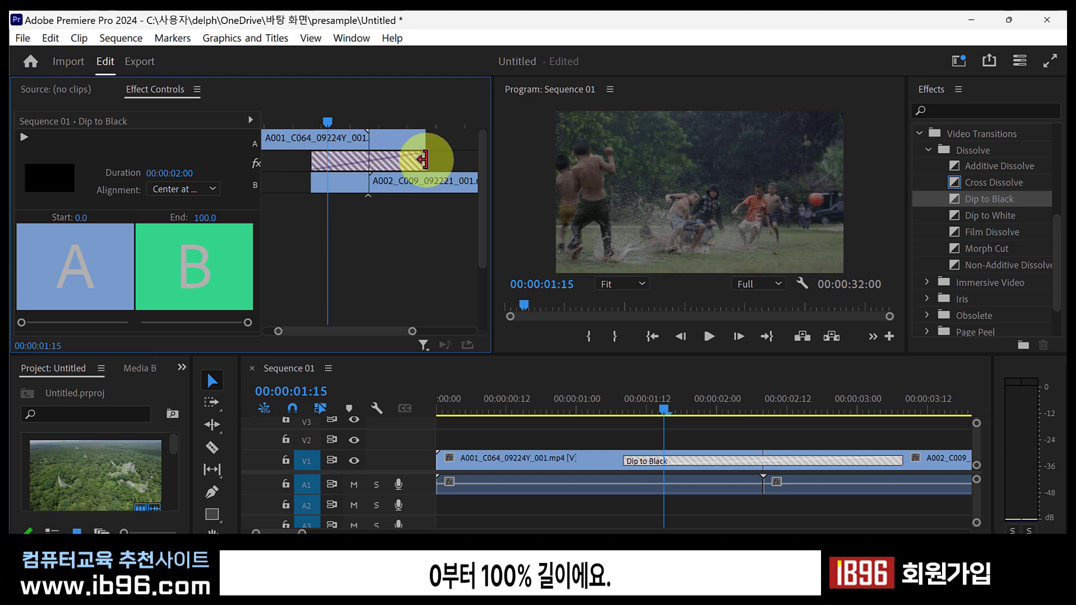
- Try a start value of 50 for the Dip to Black transition, then reset the start value to 0
{"action": "left_click_drag", "start_coordinate": [322, 135], "coordinate": [314, 162]}
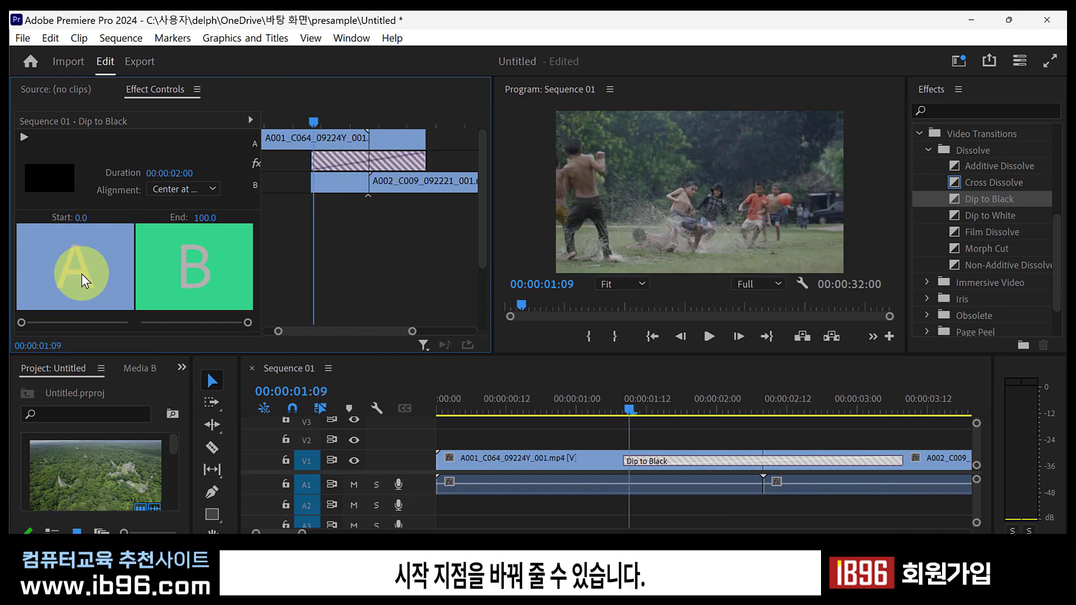
{"action": "left_click_drag", "start_coordinate": [21, 322], "coordinate": [73, 331]}
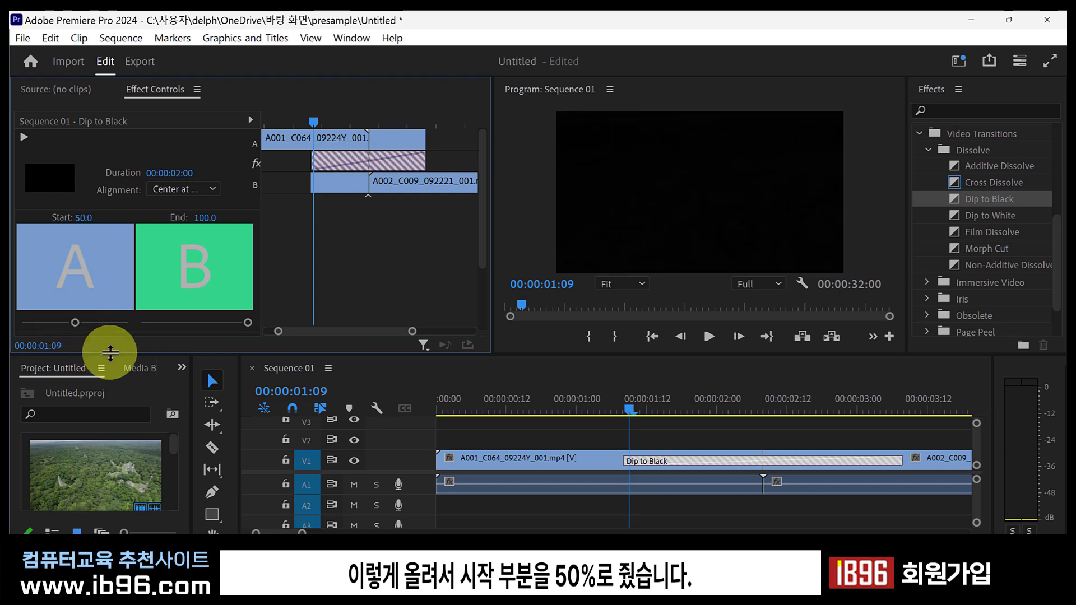
{"action": "left_click_drag", "start_coordinate": [312, 123], "coordinate": [314, 176]}
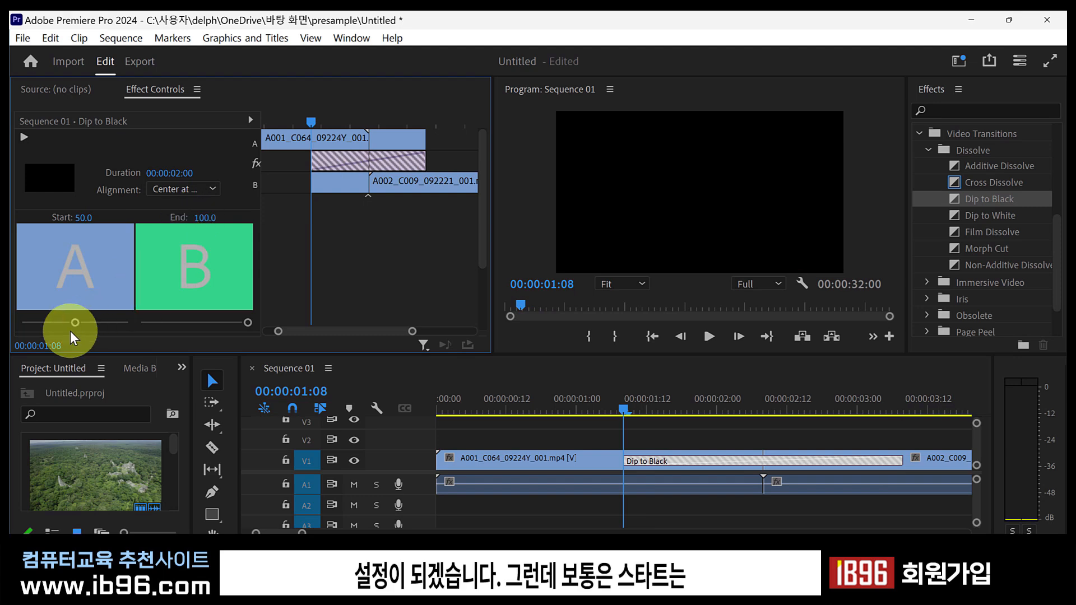
{"action": "left_click_drag", "start_coordinate": [79, 322], "coordinate": [9, 334]}
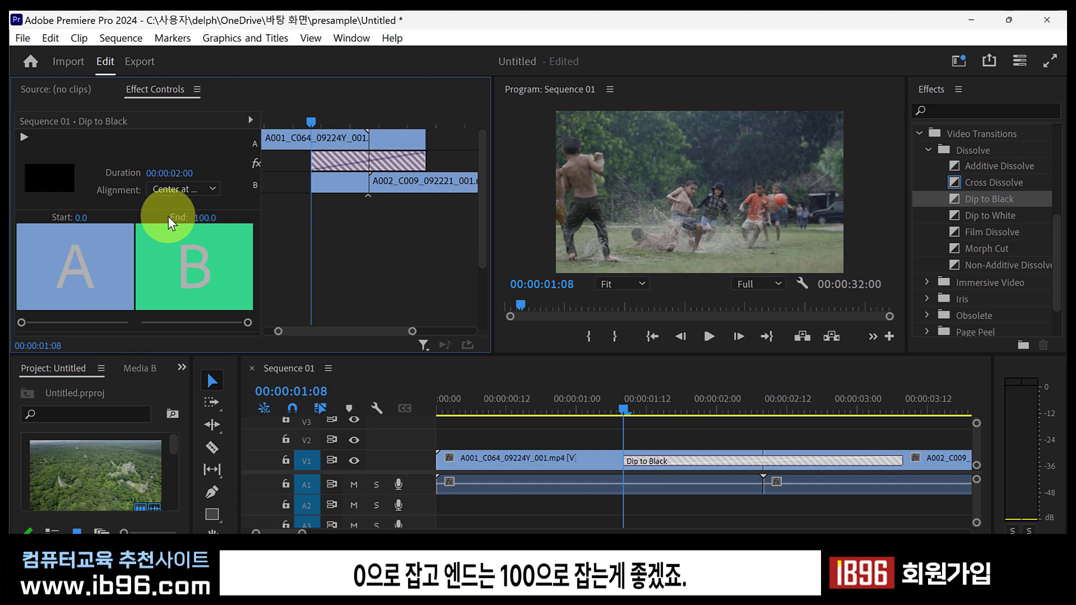
- Delete the Dip to Black transition and apply Cross Zoom to the cut between the first two clips
{"action": "key", "text": "Delete"}
{"action": "scroll", "coordinate": [963, 204], "scroll_direction": "down", "scroll_amount": 1}
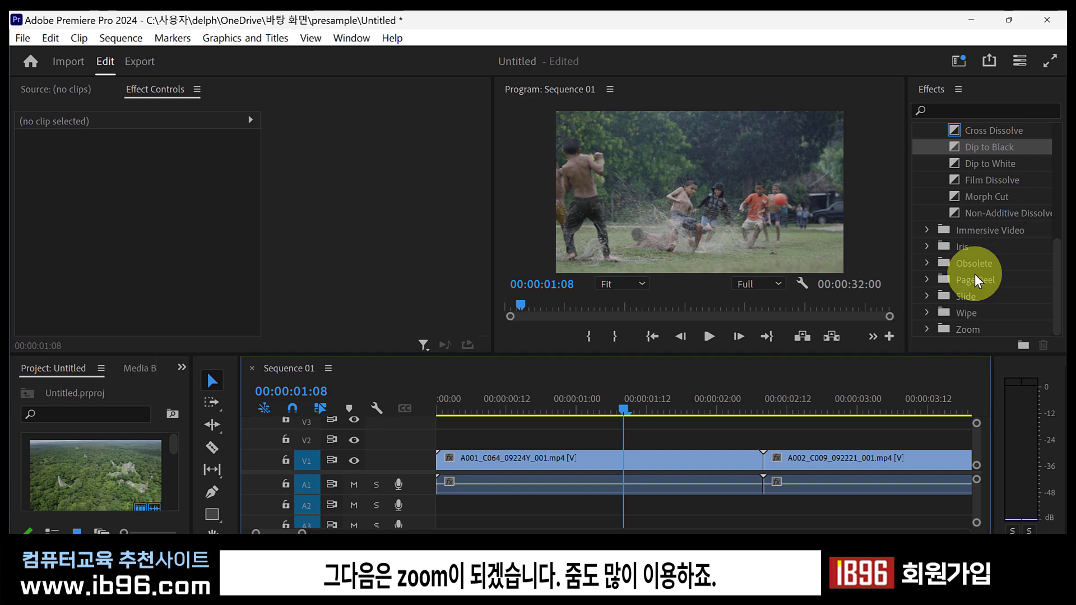
{"action": "left_click", "coordinate": [925, 329]}
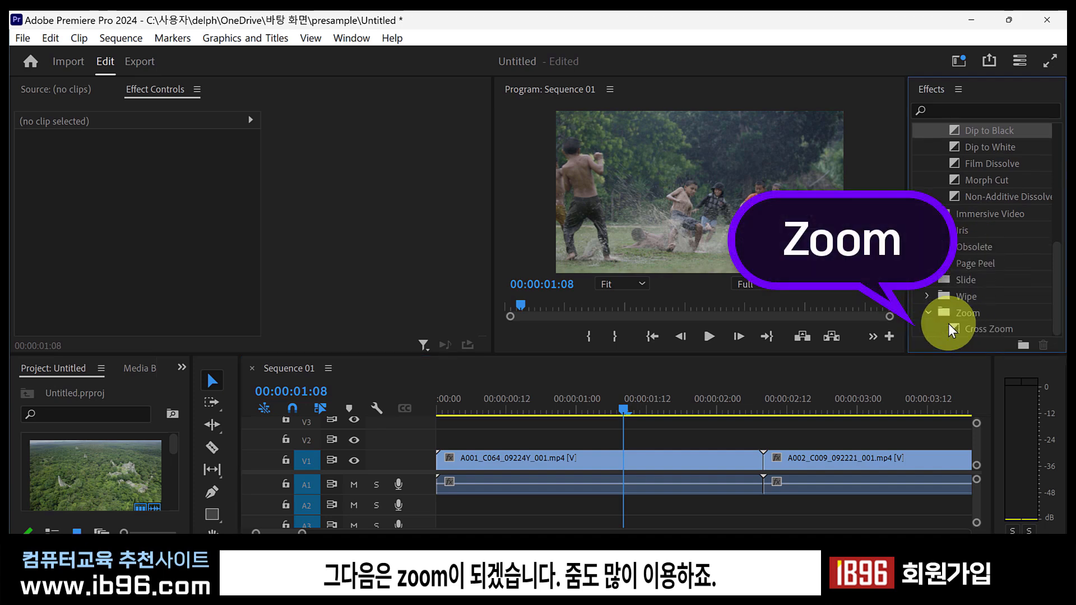
{"action": "left_click_drag", "start_coordinate": [956, 330], "coordinate": [765, 462]}
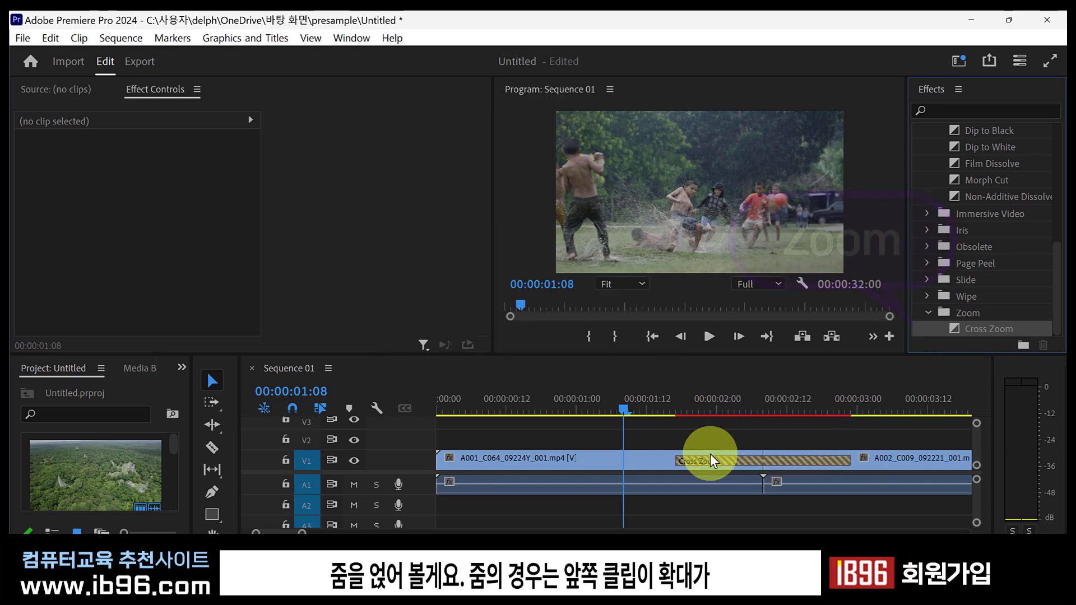
- Scrub through and play the Cross Zoom transition between the first two clips to preview it
{"action": "left_click", "coordinate": [668, 407]}
{"action": "left_click_drag", "start_coordinate": [674, 406], "coordinate": [853, 432]}
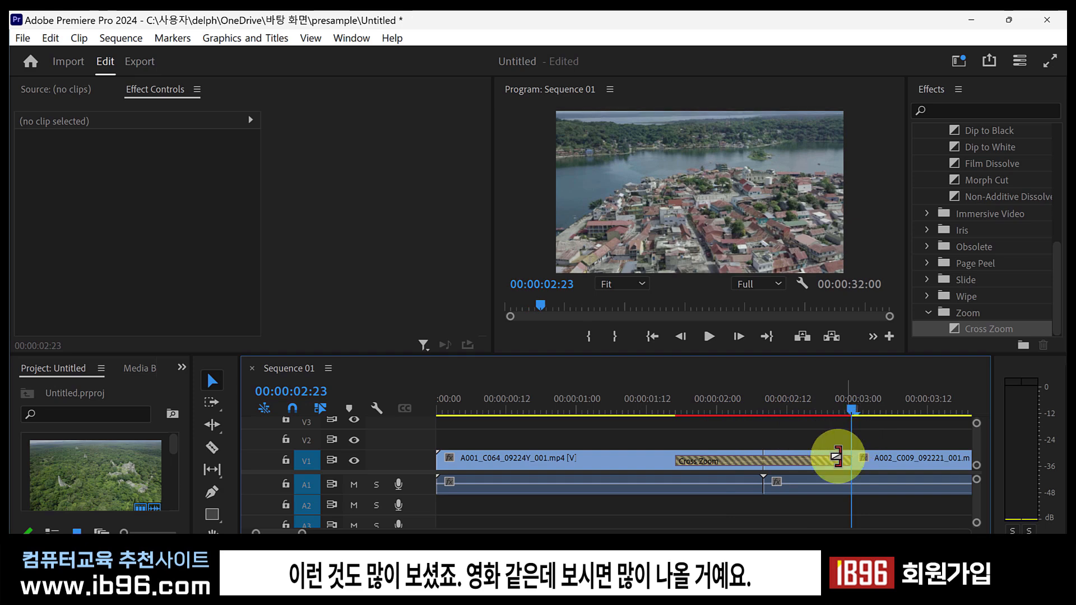
{"action": "left_click", "coordinate": [750, 460]}
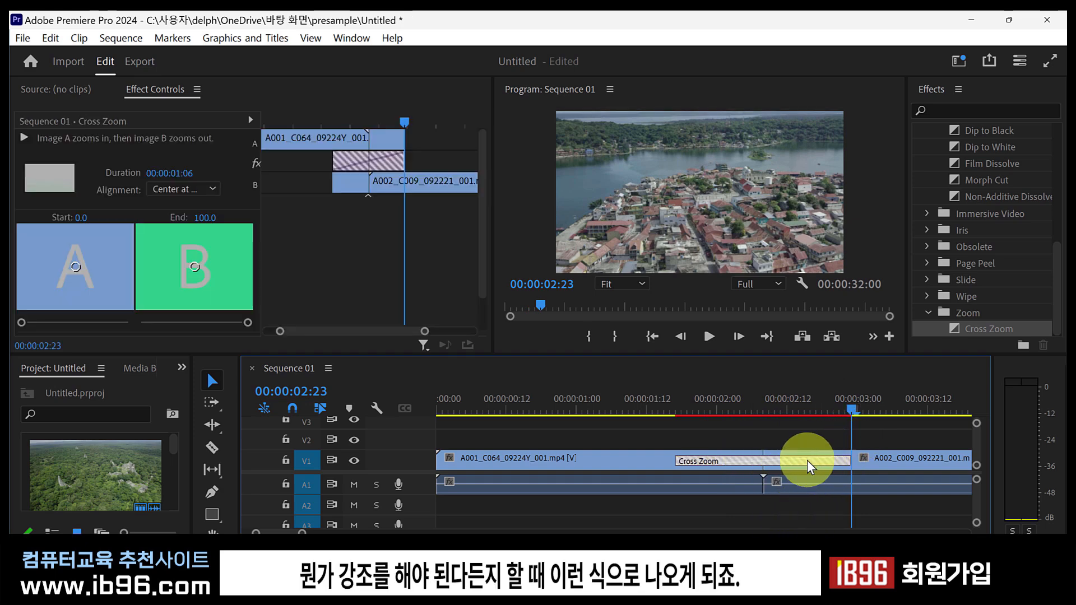
{"action": "left_click", "coordinate": [327, 122]}
{"action": "key", "text": "space"}
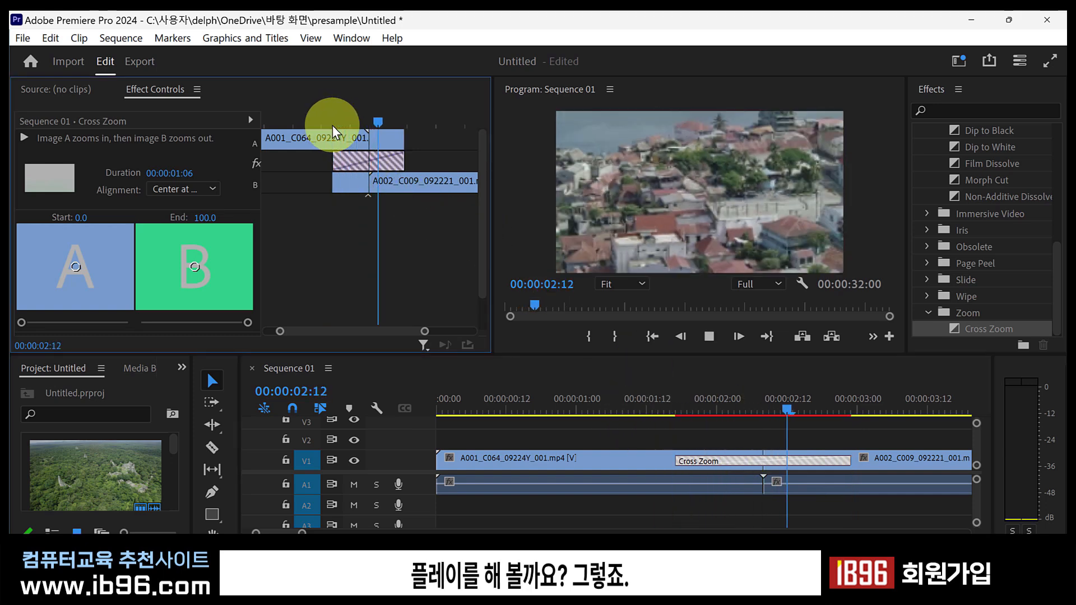
{"action": "key", "text": "space"}
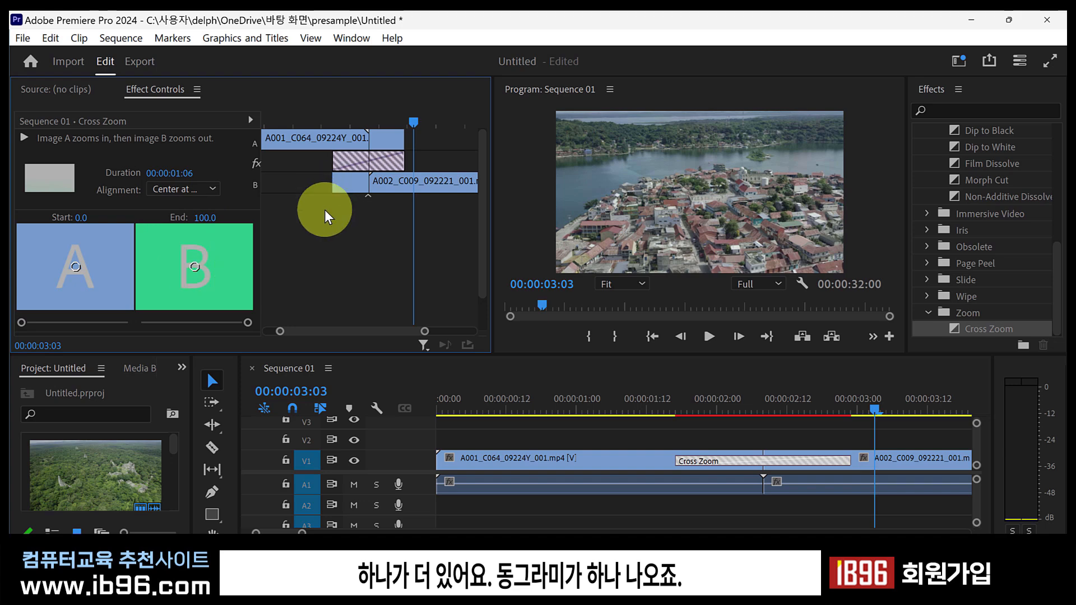
- Move the Cross Zoom centre point of image A to its lower-left corner and scrub through the transition
{"action": "left_click_drag", "start_coordinate": [317, 122], "coordinate": [367, 140]}
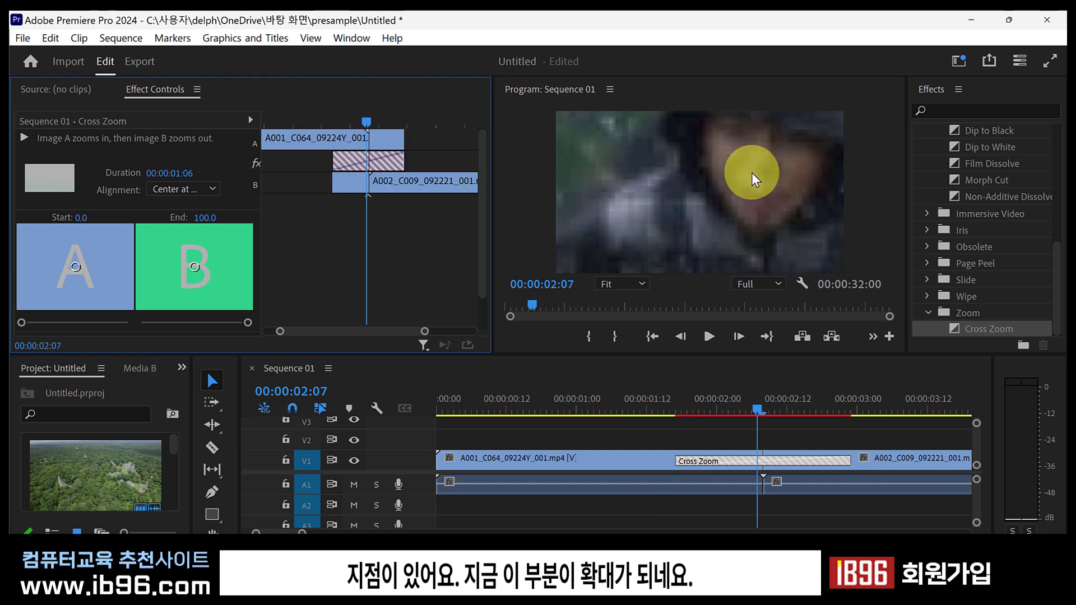
{"action": "left_click_drag", "start_coordinate": [368, 119], "coordinate": [335, 132]}
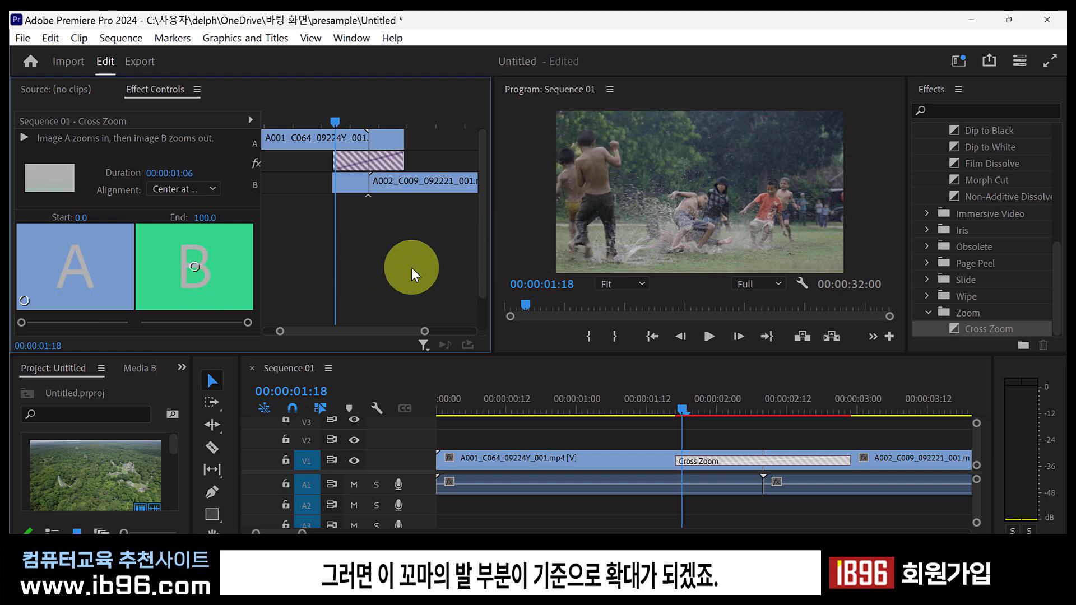
{"action": "left_click_drag", "start_coordinate": [335, 119], "coordinate": [429, 147]}
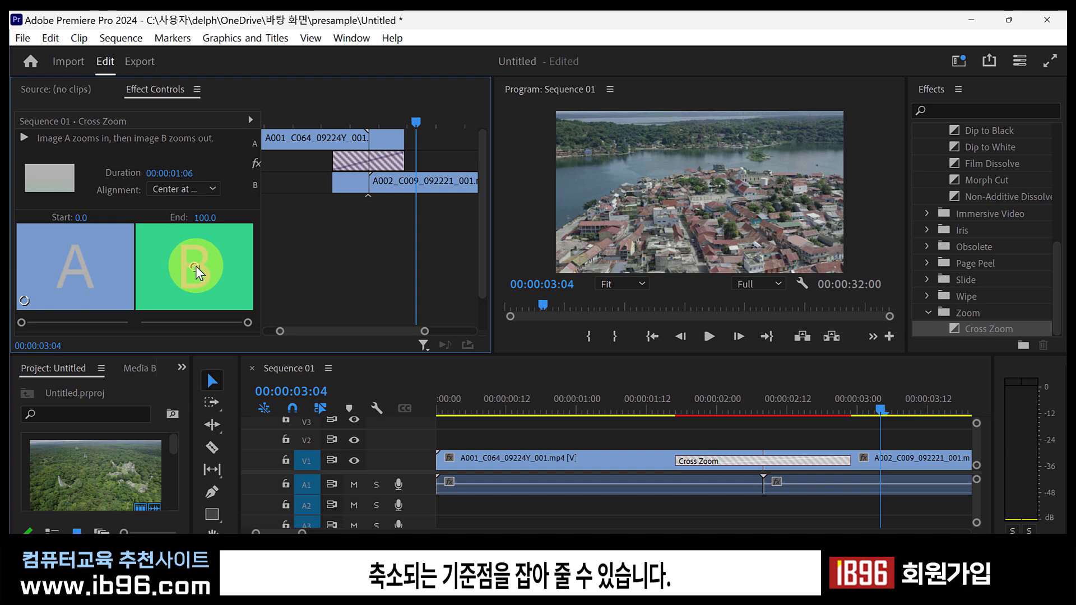
- Move the Cross Zoom centre point of image B to its lower-left corner and preview the transition
{"action": "left_click_drag", "start_coordinate": [194, 265], "coordinate": [145, 302]}
{"action": "left_click_drag", "start_coordinate": [320, 120], "coordinate": [407, 137]}
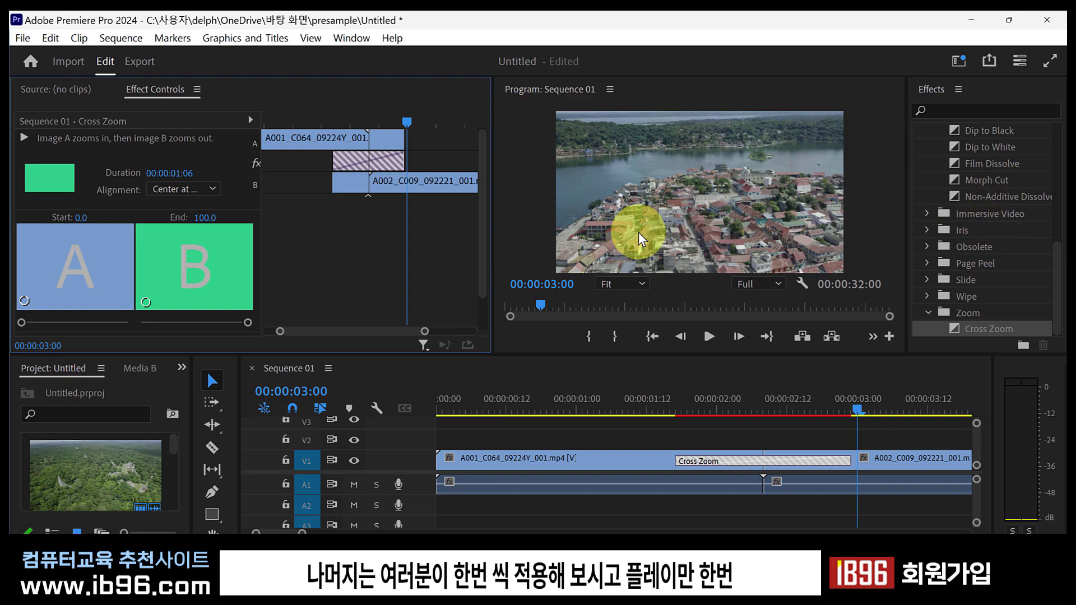
{"action": "left_click", "coordinate": [327, 157]}
{"action": "left_click_drag", "start_coordinate": [339, 156], "coordinate": [409, 167]}
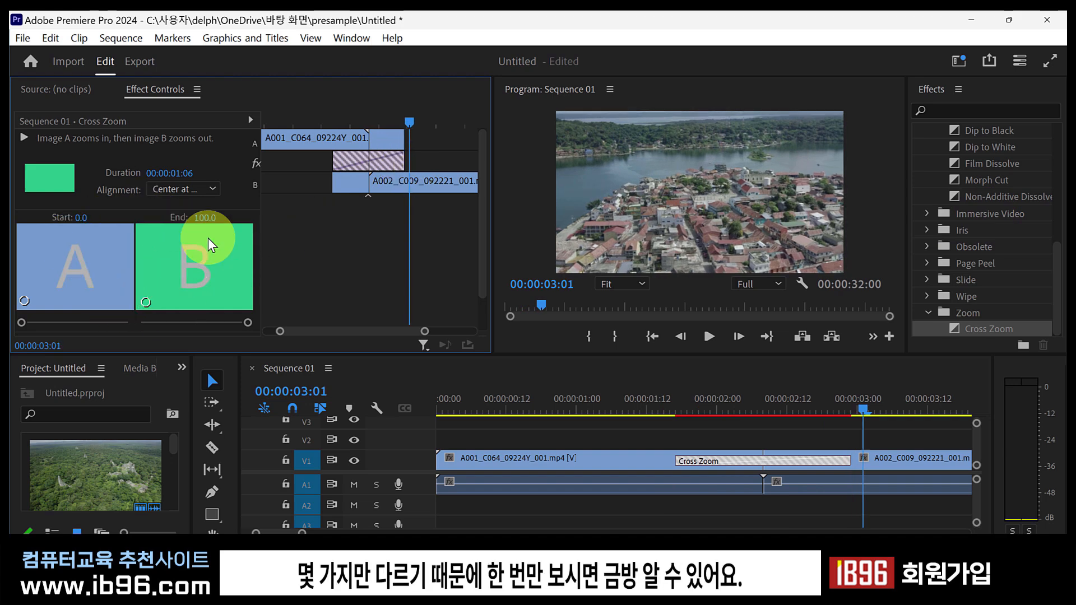
- Delete the Cross Zoom transition and apply Wipe to the cut between the first two clips
{"action": "left_click", "coordinate": [691, 463]}
{"action": "key", "text": "Delete"}
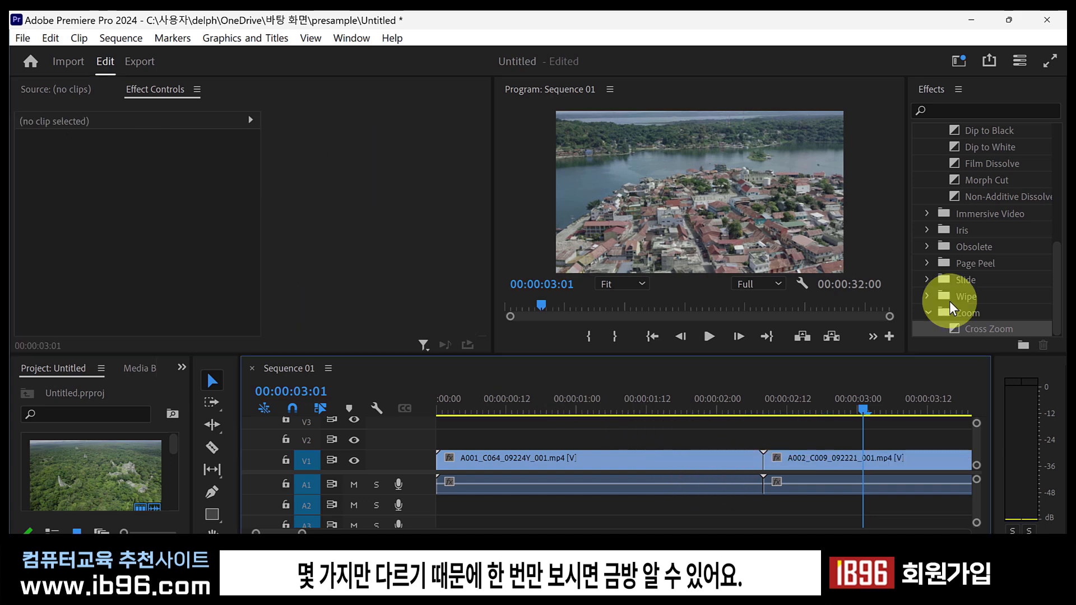
{"action": "left_click", "coordinate": [927, 297]}
{"action": "scroll", "coordinate": [966, 291], "scroll_direction": "down", "scroll_amount": 3}
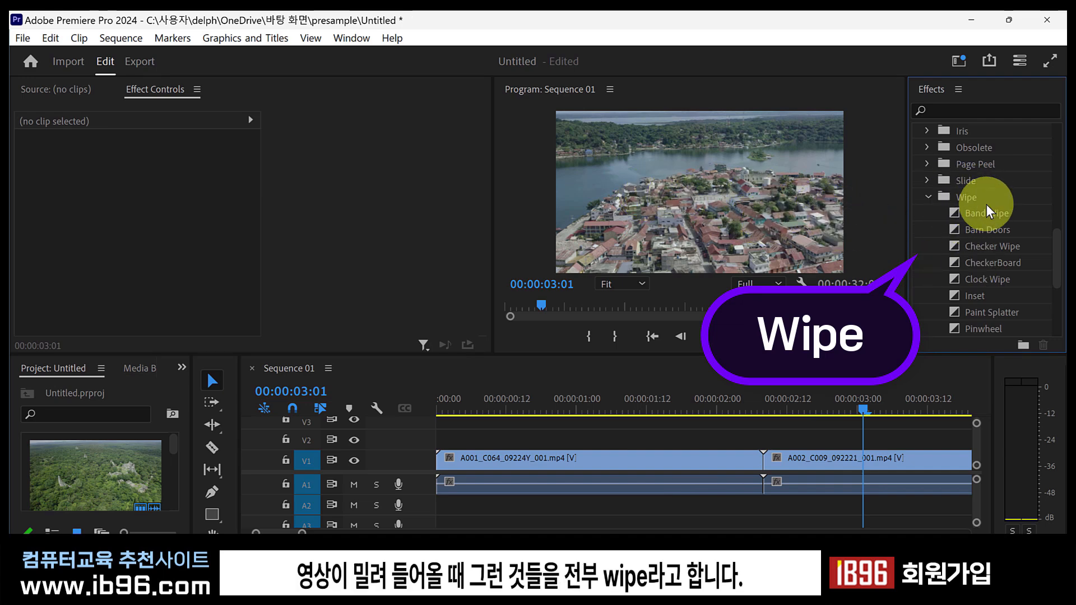
{"action": "mouse_move", "coordinate": [1057, 271]}
{"action": "left_mouse_down"}
{"action": "mouse_move", "coordinate": [1060, 305]}
{"action": "mouse_move", "coordinate": [1064, 252]}
{"action": "mouse_move", "coordinate": [1064, 280]}
{"action": "left_mouse_up"}
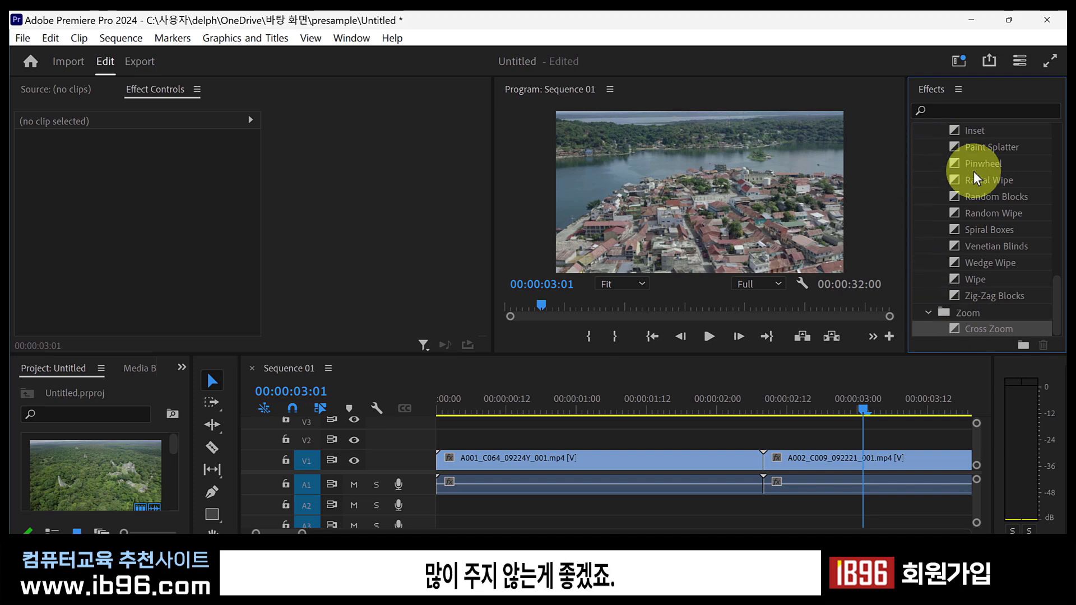
{"action": "left_click", "coordinate": [959, 278]}
{"action": "left_click_drag", "start_coordinate": [953, 278], "coordinate": [759, 463]}
- Scrub through the Wipe transition and show its settings to preview the default wipe direction
{"action": "left_click", "coordinate": [661, 408]}
{"action": "left_click_drag", "start_coordinate": [656, 407], "coordinate": [746, 472]}
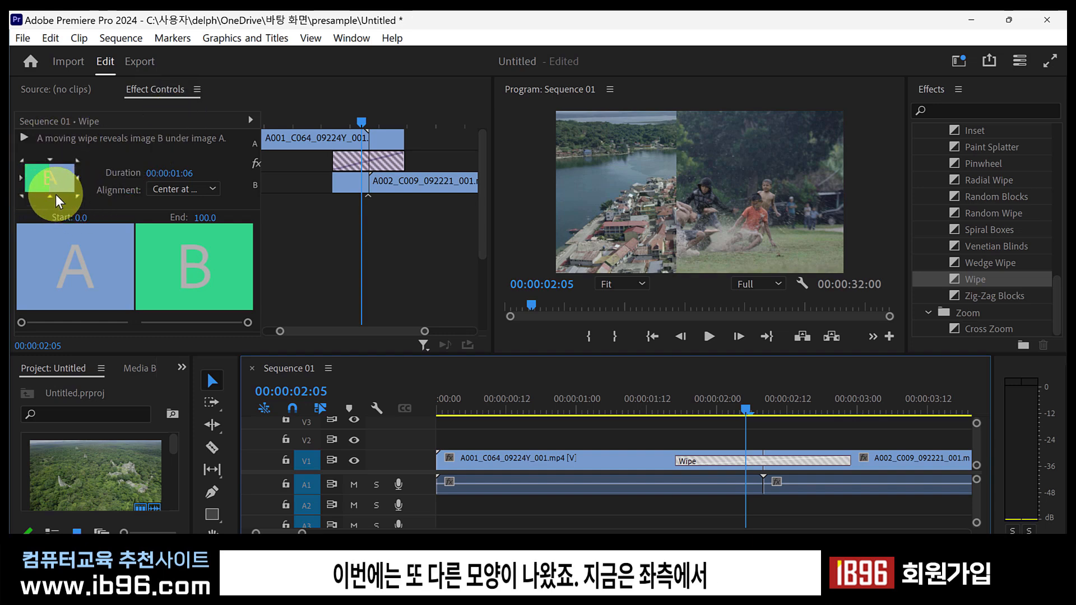
{"action": "left_click_drag", "start_coordinate": [328, 124], "coordinate": [374, 142]}
{"action": "left_click", "coordinate": [66, 179]}
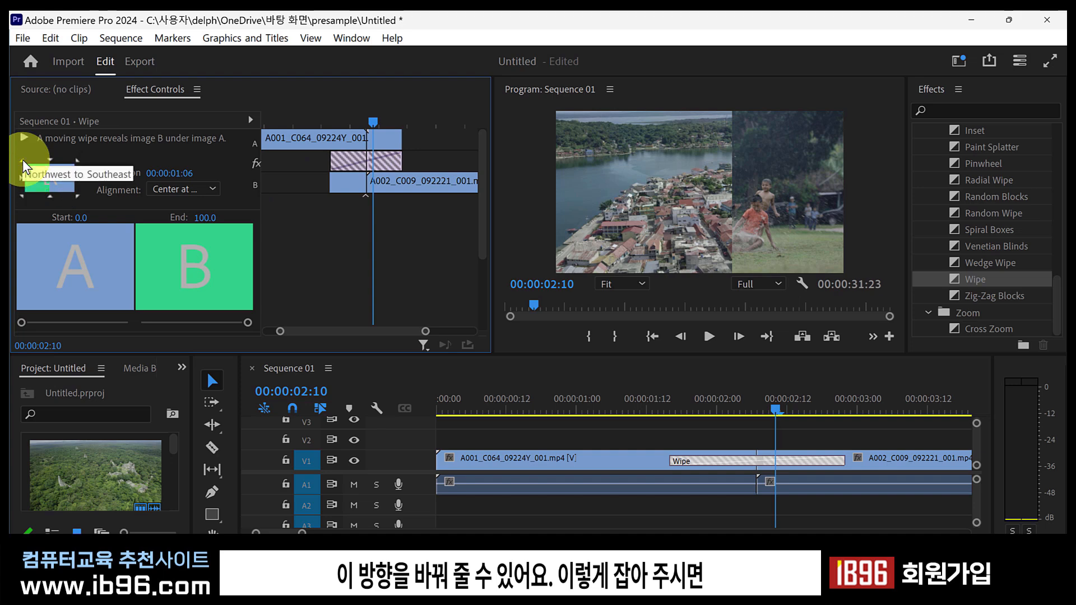
- Try the wipe directions Northwest to Southeast and upper right to lower left, scrubbing through each
{"action": "left_click", "coordinate": [23, 160]}
{"action": "left_click", "coordinate": [331, 126]}
{"action": "left_click_drag", "start_coordinate": [331, 126], "coordinate": [399, 171]}
{"action": "left_click", "coordinate": [78, 159]}
{"action": "left_click_drag", "start_coordinate": [331, 143], "coordinate": [371, 153]}
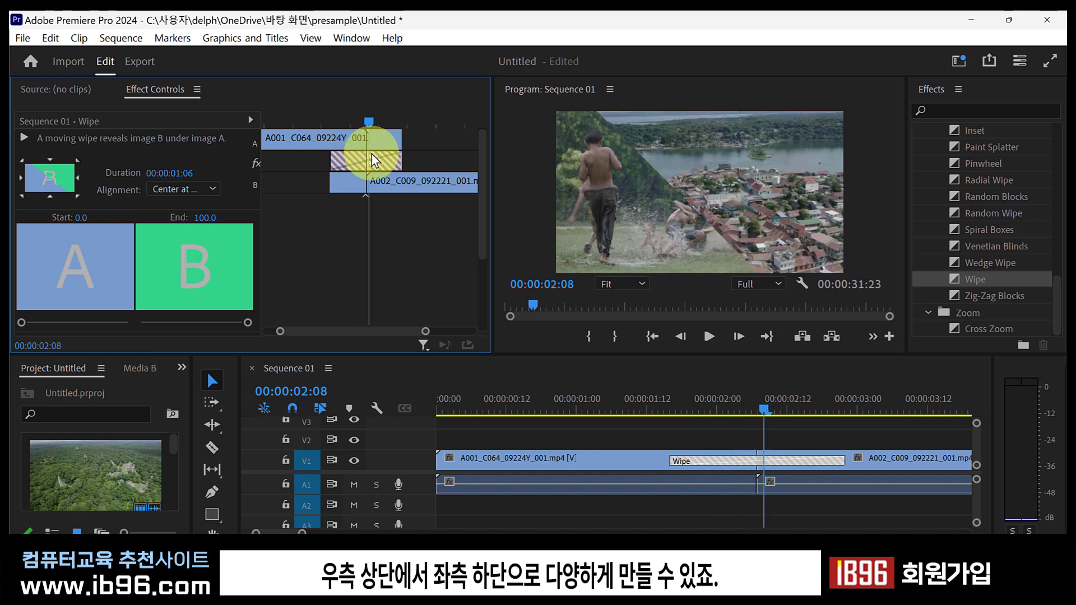
- Make the Wipe transition run from the bottom edge upward and scrub through it
{"action": "left_click", "coordinate": [51, 195]}
{"action": "left_click", "coordinate": [334, 124]}
{"action": "left_click_drag", "start_coordinate": [335, 126], "coordinate": [387, 139]}
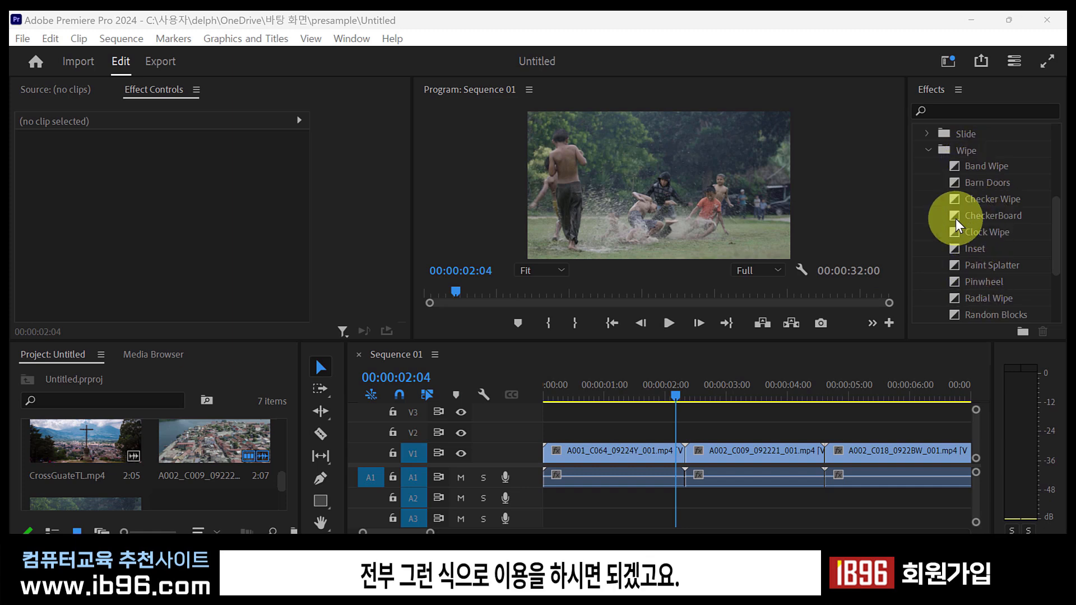
- Apply the Split transition from the Slide group to the cut between the first two clips and preview it
{"action": "scroll", "coordinate": [956, 219], "scroll_direction": "up", "scroll_amount": 4}
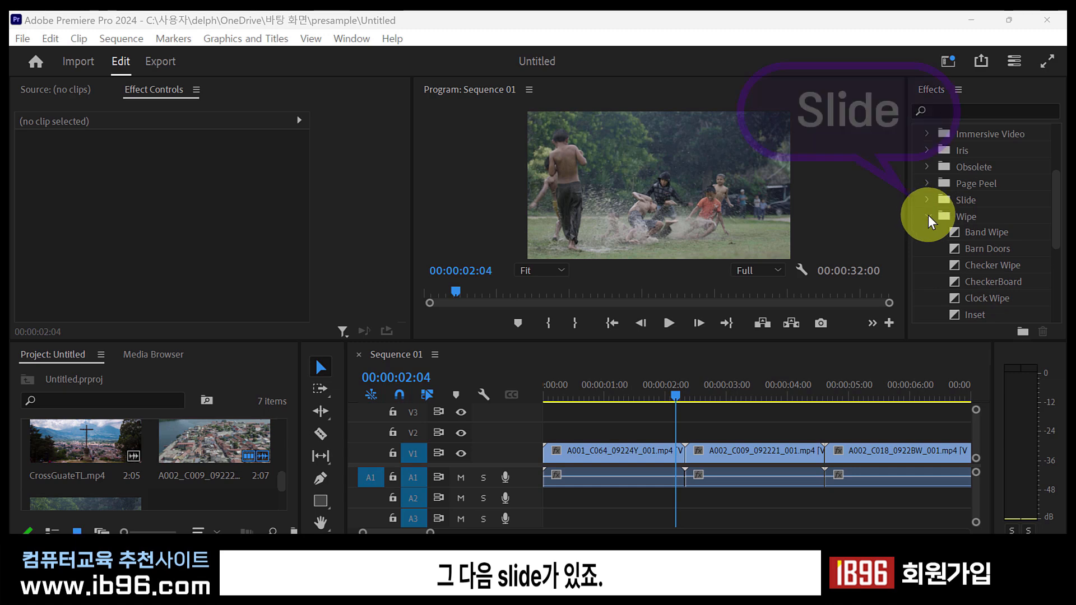
{"action": "left_click", "coordinate": [928, 215]}
{"action": "left_click", "coordinate": [927, 199]}
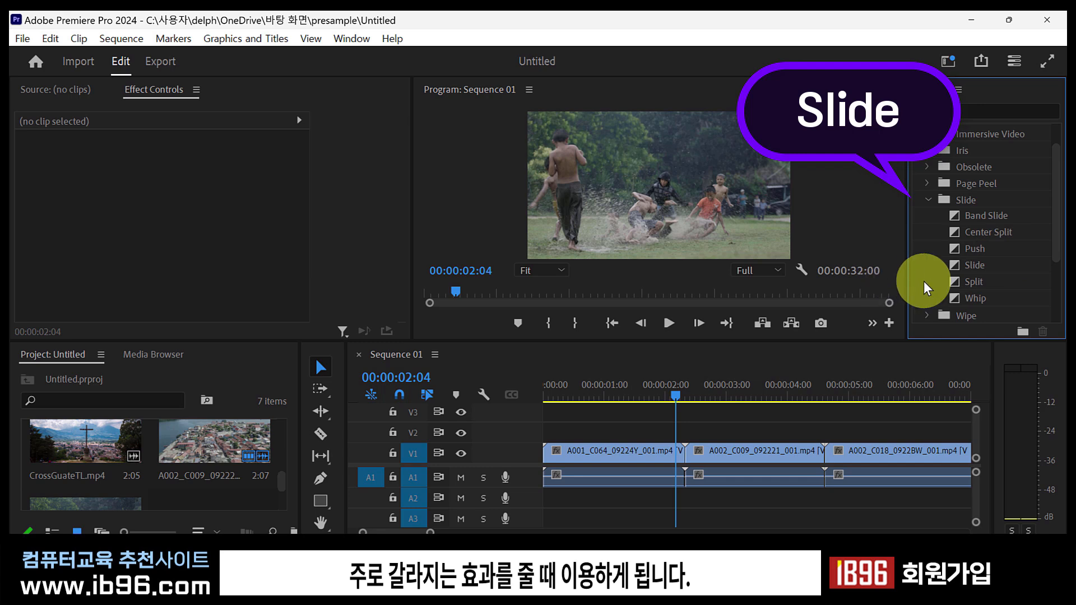
{"action": "left_click", "coordinate": [956, 280]}
{"action": "left_click_drag", "start_coordinate": [779, 371], "coordinate": [686, 453]}
{"action": "left_click", "coordinate": [661, 317]}
{"action": "left_click_drag", "start_coordinate": [651, 390], "coordinate": [691, 417]}
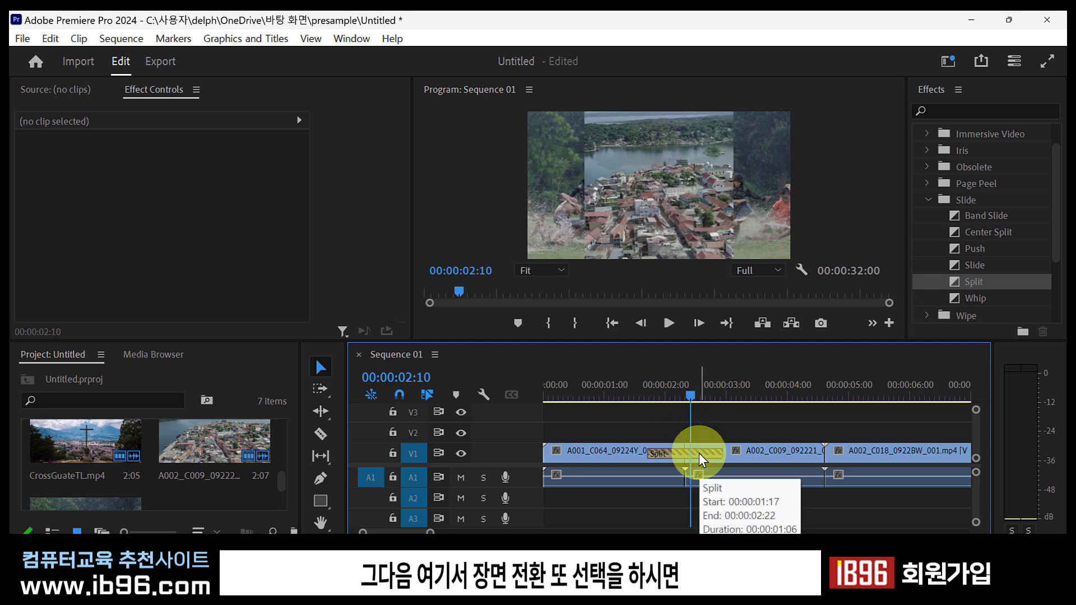
- Show all settings of the Split transition and set its border width to 23
{"action": "left_click", "coordinate": [698, 453]}
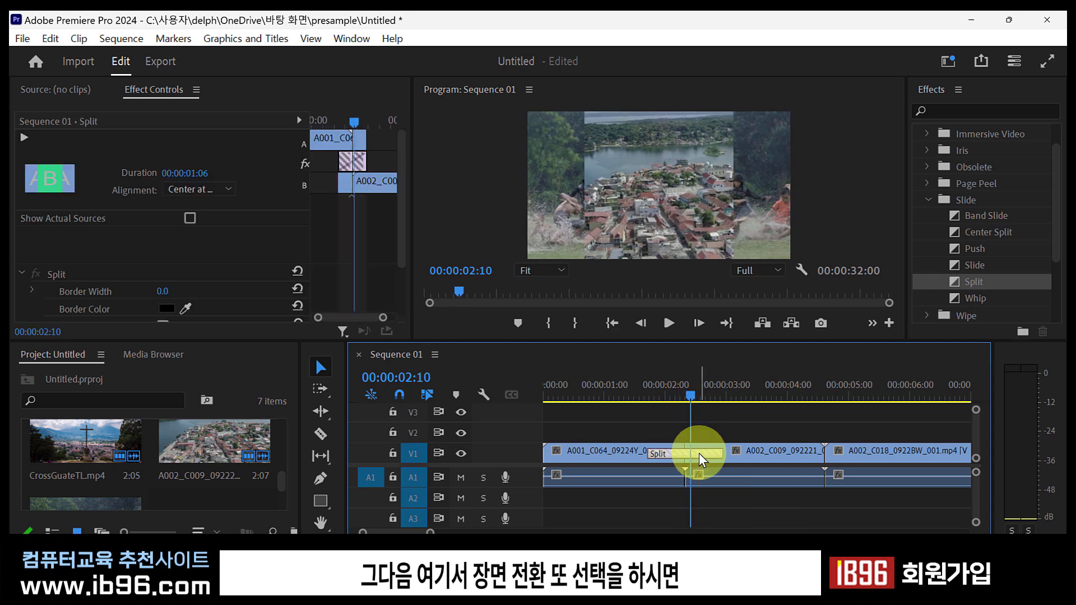
{"action": "left_click", "coordinate": [267, 408]}
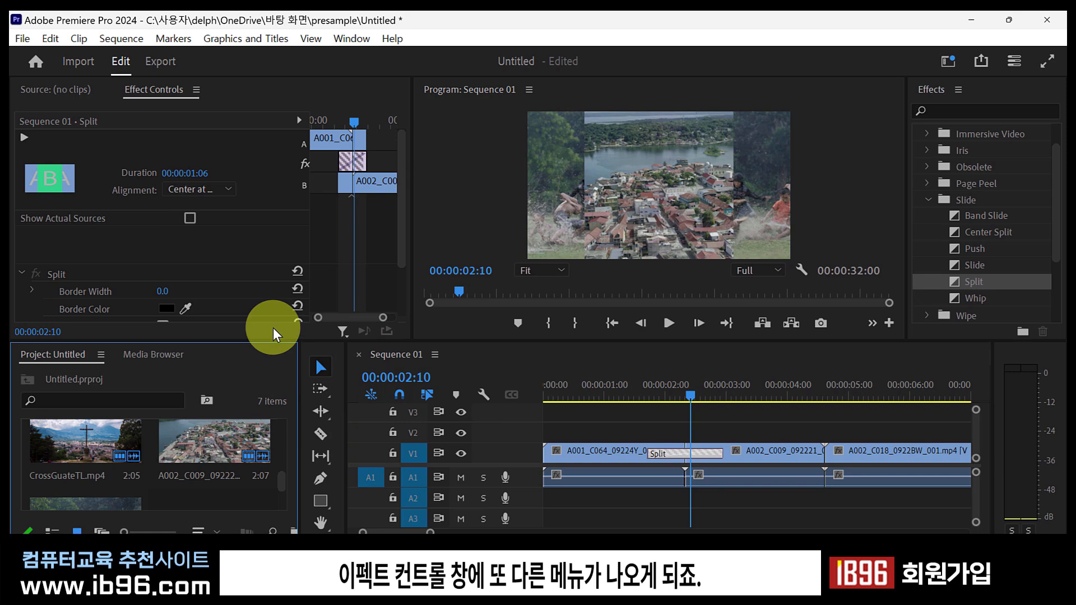
{"action": "left_click_drag", "start_coordinate": [313, 340], "coordinate": [297, 387]}
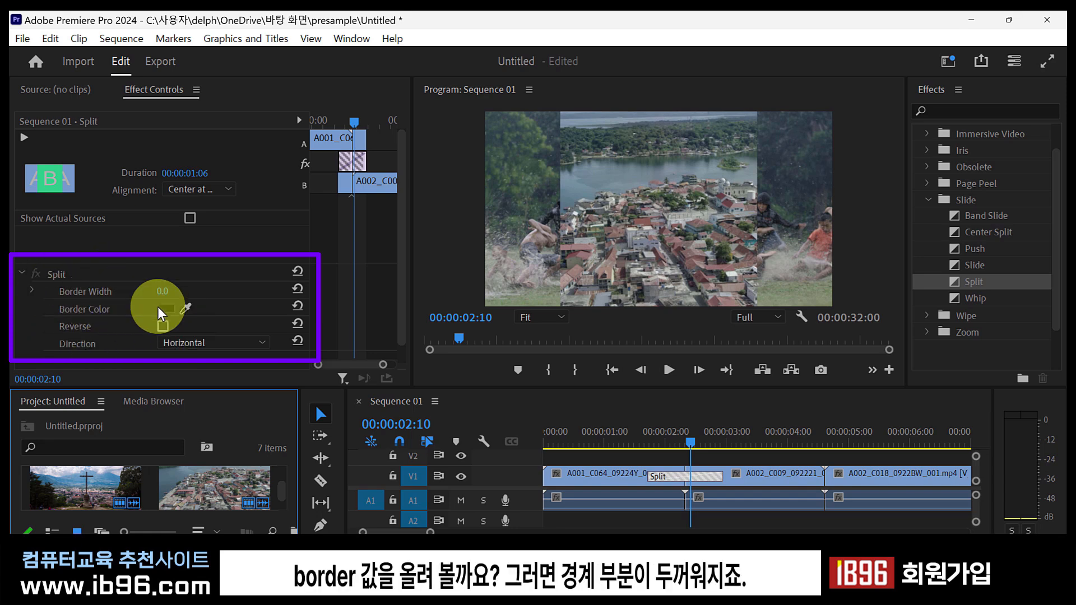
{"action": "left_click_drag", "start_coordinate": [164, 297], "coordinate": [203, 293]}
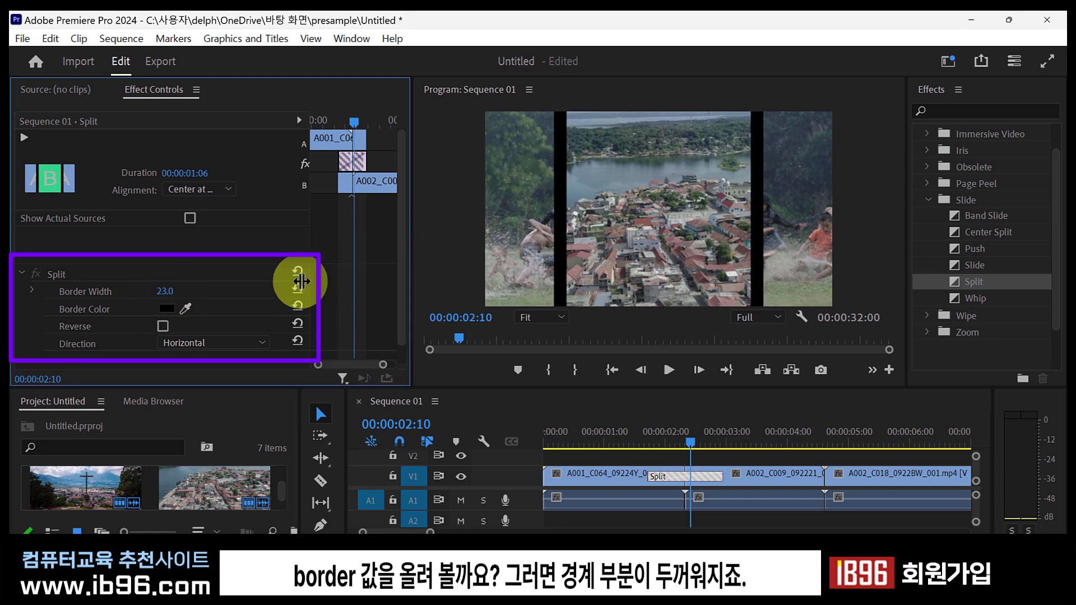
{"action": "mouse_move", "coordinate": [679, 440]}
{"action": "left_mouse_down"}
{"action": "mouse_move", "coordinate": [648, 440]}
{"action": "mouse_move", "coordinate": [721, 440]}
{"action": "mouse_move", "coordinate": [688, 443]}
{"action": "left_mouse_up"}
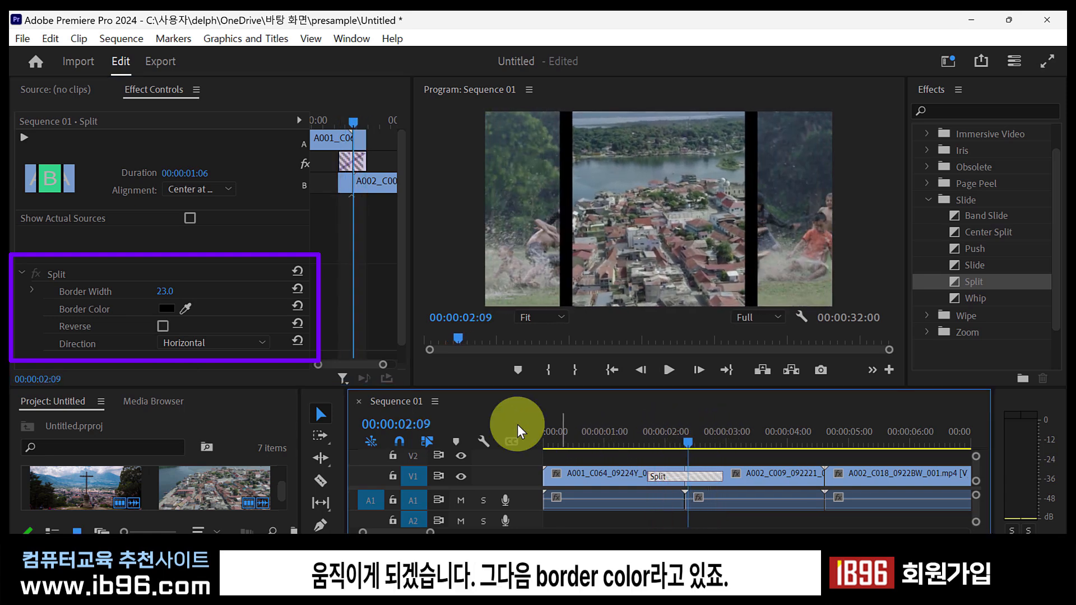
- Set the Split transition's border color to red, EF1313
{"action": "left_click", "coordinate": [170, 307]}
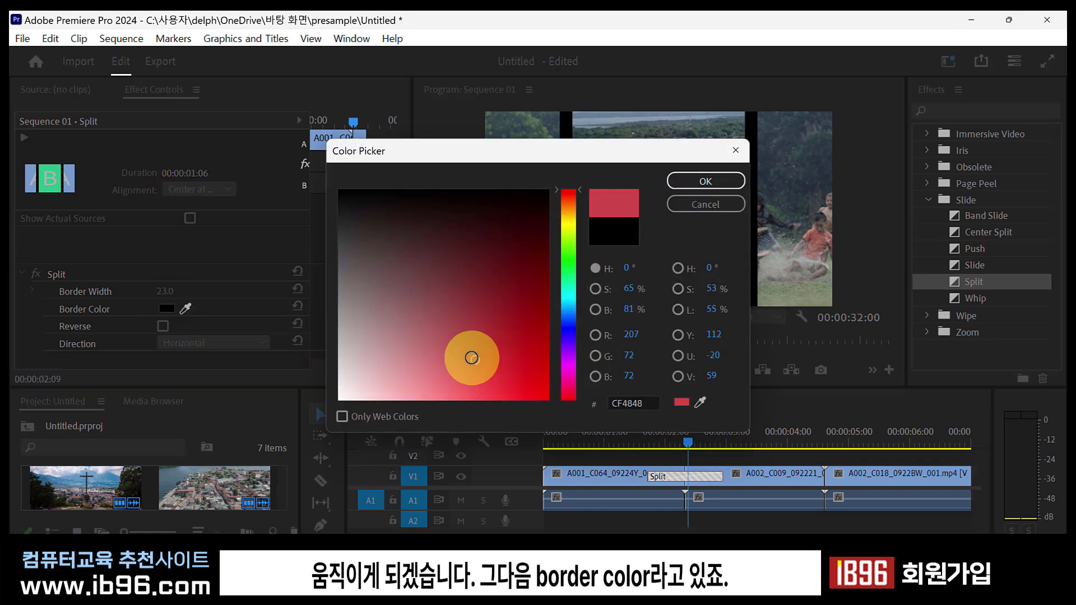
{"action": "left_click_drag", "start_coordinate": [493, 349], "coordinate": [533, 385]}
{"action": "left_click", "coordinate": [698, 182]}
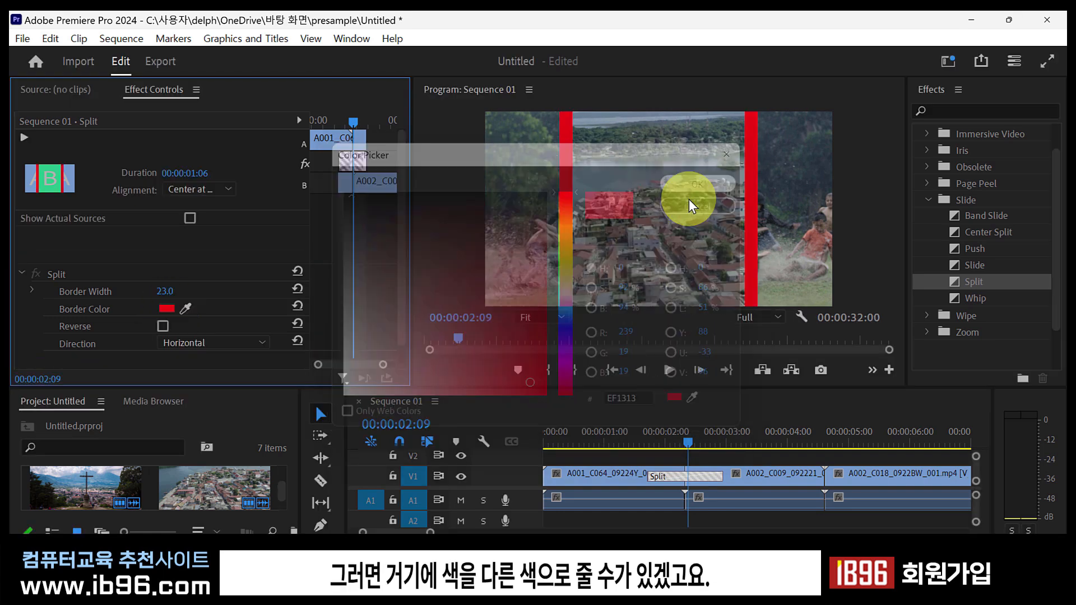
- Try the Split transition with Reverse enabled, disable it again, and scrub through the cut in both states
{"action": "left_click", "coordinate": [163, 326]}
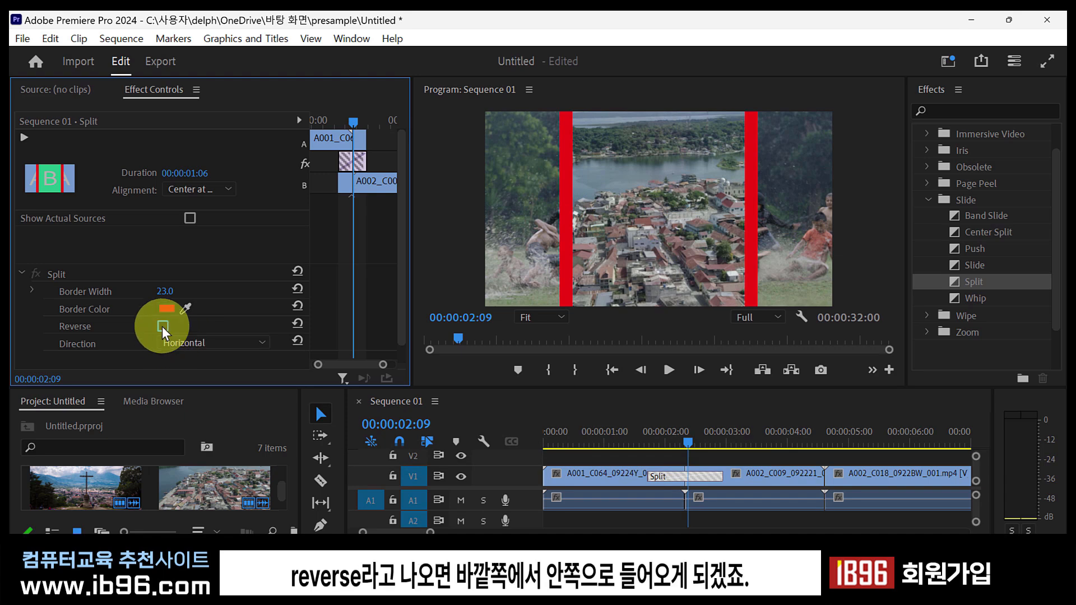
{"action": "left_click_drag", "start_coordinate": [556, 439], "coordinate": [723, 439]}
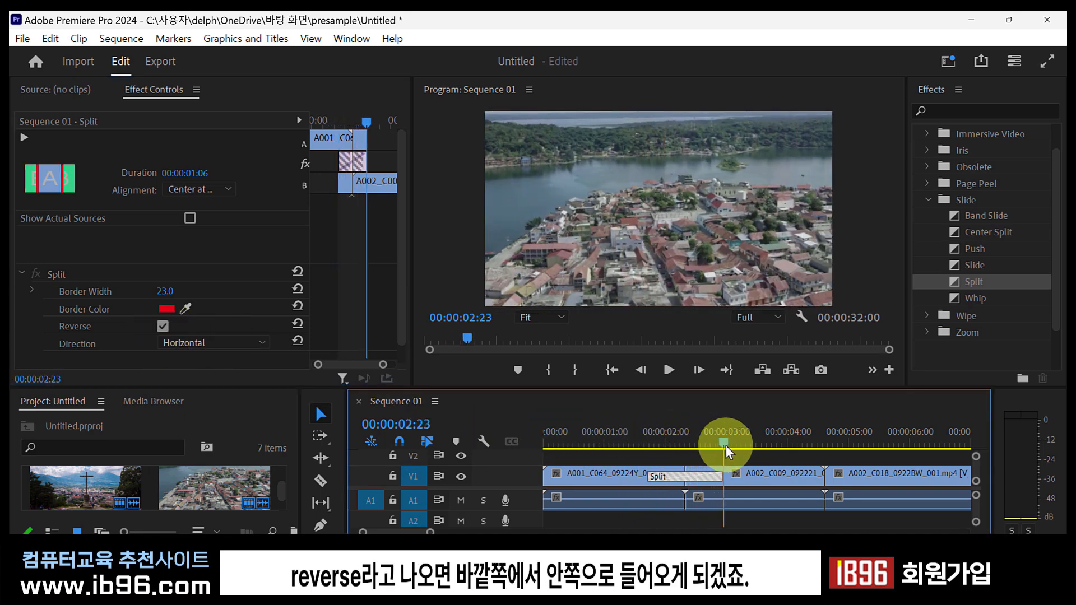
{"action": "left_click", "coordinate": [166, 325]}
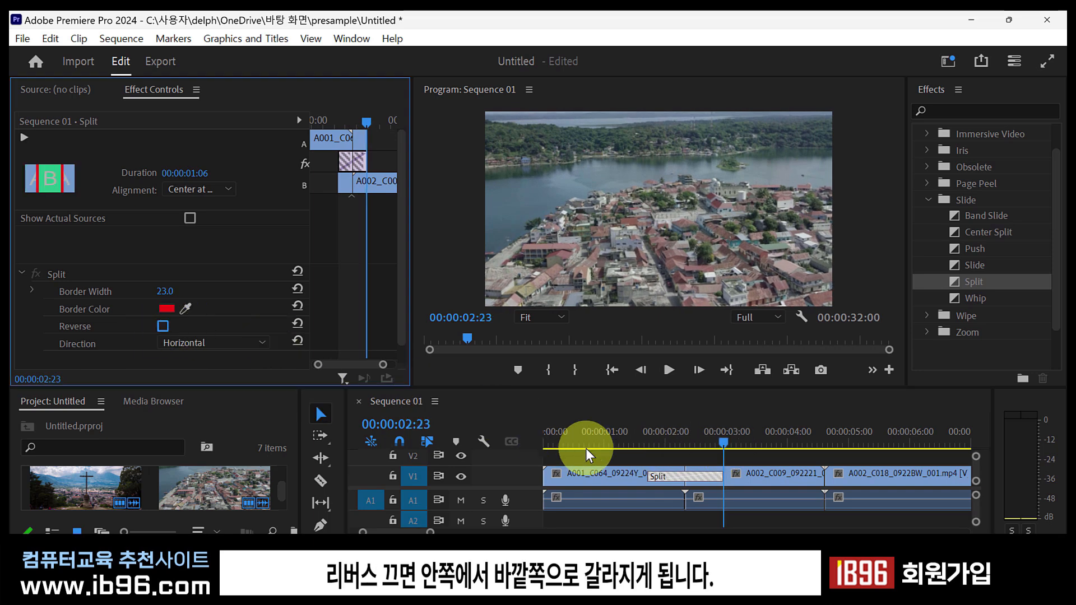
{"action": "left_click", "coordinate": [640, 428]}
{"action": "left_click_drag", "start_coordinate": [647, 428], "coordinate": [680, 443]}
- Set the Split transition's direction to Vertical and scrub through it
{"action": "left_click", "coordinate": [213, 341]}
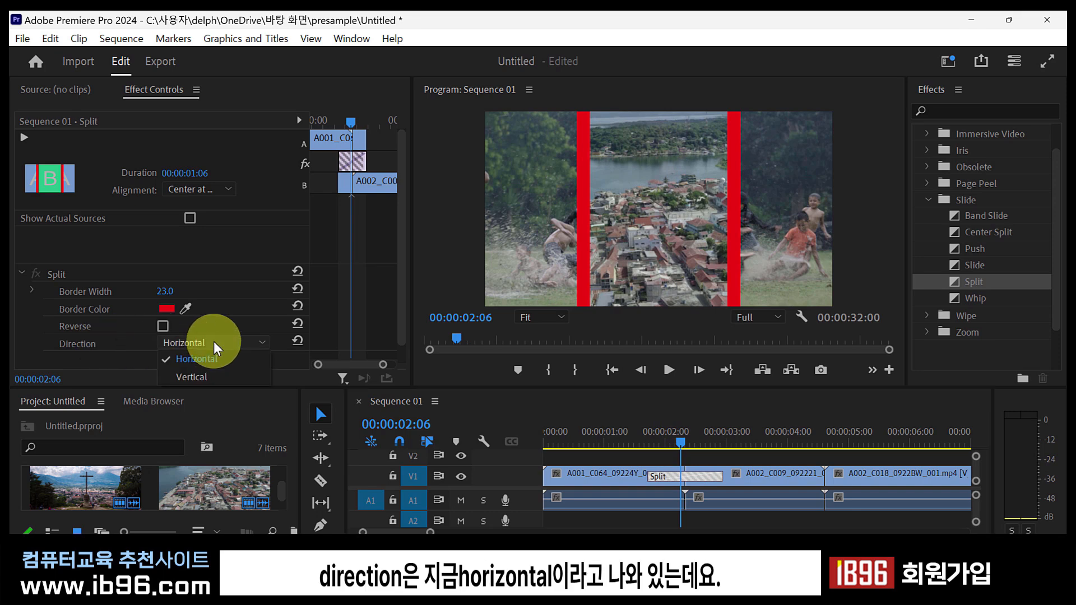
{"action": "left_click", "coordinate": [209, 376]}
{"action": "left_click_drag", "start_coordinate": [649, 449], "coordinate": [714, 446]}
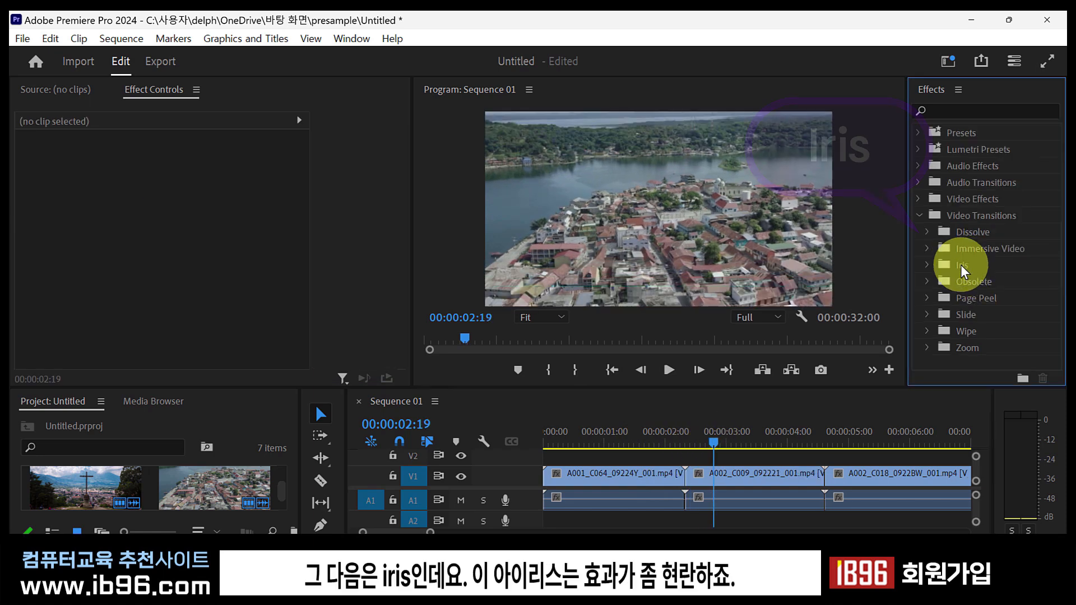
- Apply the Iris Round transition from the Iris group to the cut between the first two clips and scrub through it
{"action": "double_click", "coordinate": [960, 264]}
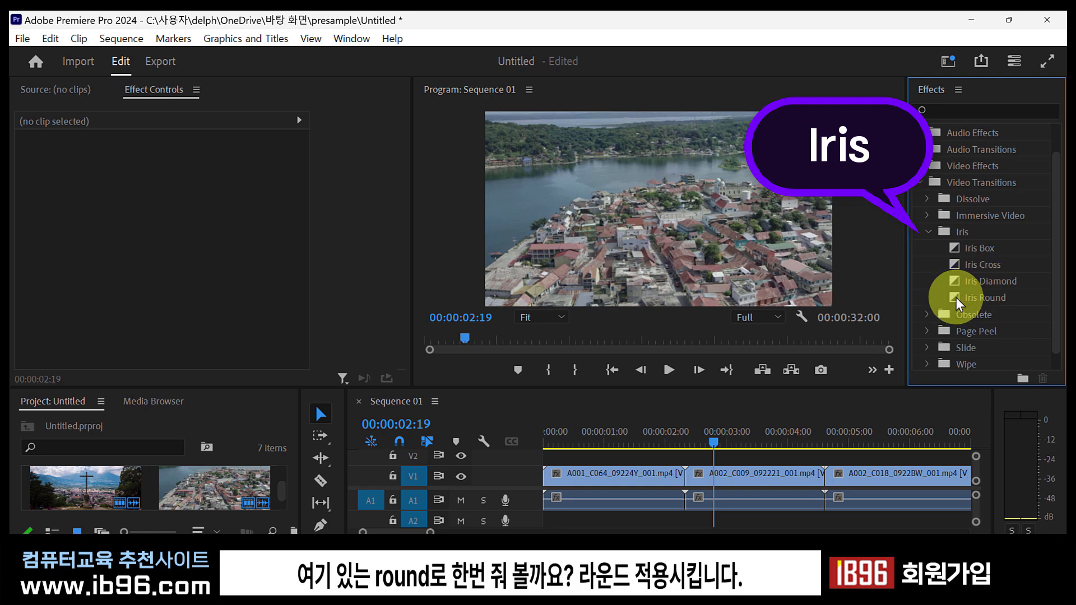
{"action": "left_click_drag", "start_coordinate": [956, 297], "coordinate": [679, 480]}
{"action": "key", "text": "Return"}
{"action": "left_click_drag", "start_coordinate": [645, 433], "coordinate": [692, 445]}
- Examine the Iris Round transition's border, reverse, anti-aliasing and center point settings, and scrub through the circle opening
{"action": "left_click", "coordinate": [671, 473]}
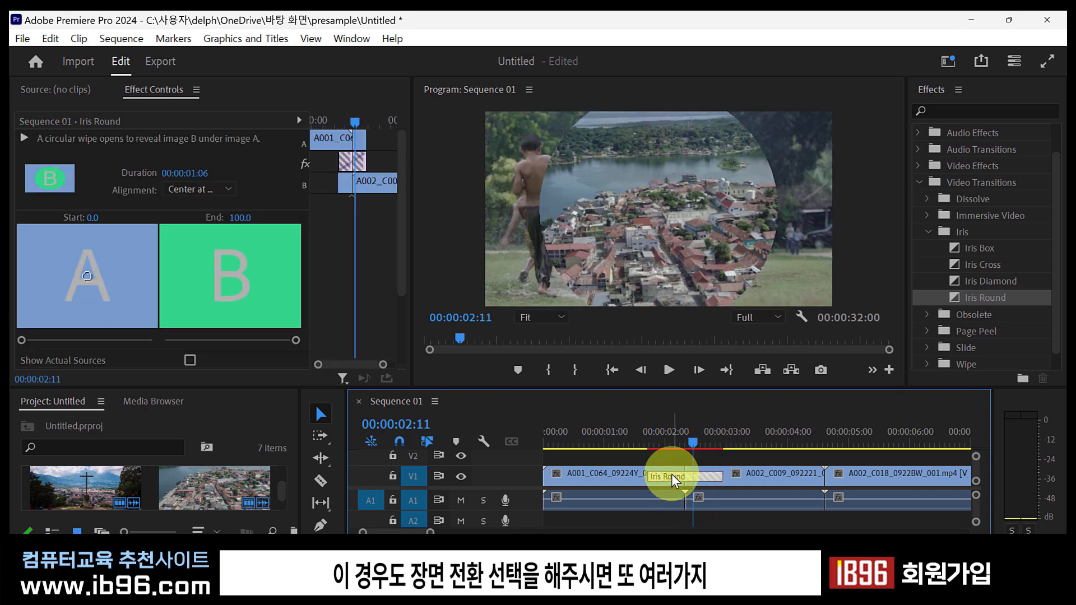
{"action": "scroll", "coordinate": [182, 284], "scroll_direction": "down", "scroll_amount": 2}
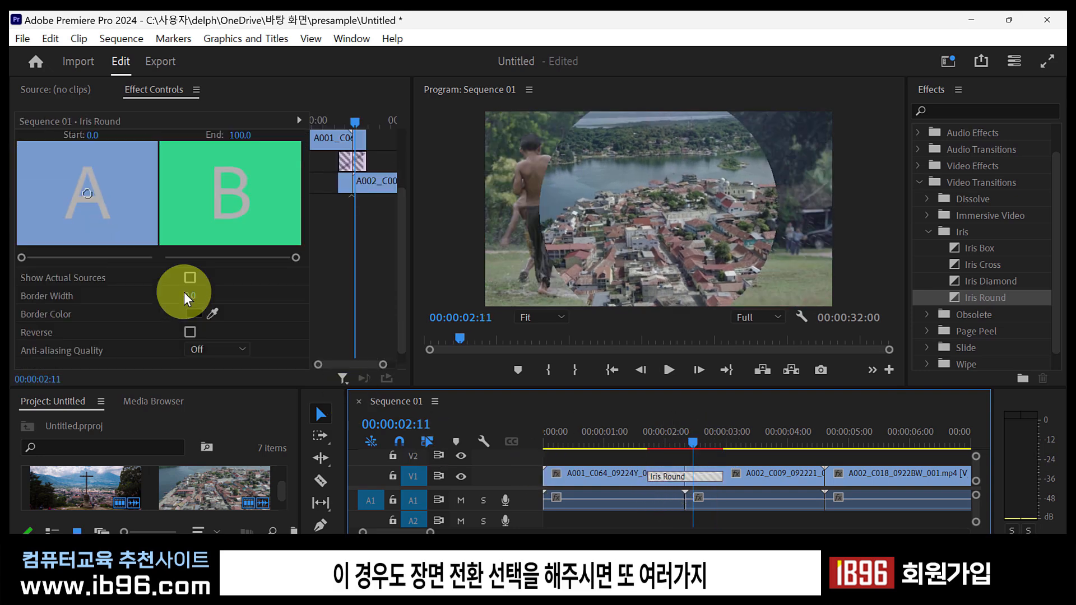
{"action": "scroll", "coordinate": [184, 291], "scroll_direction": "down", "scroll_amount": 2}
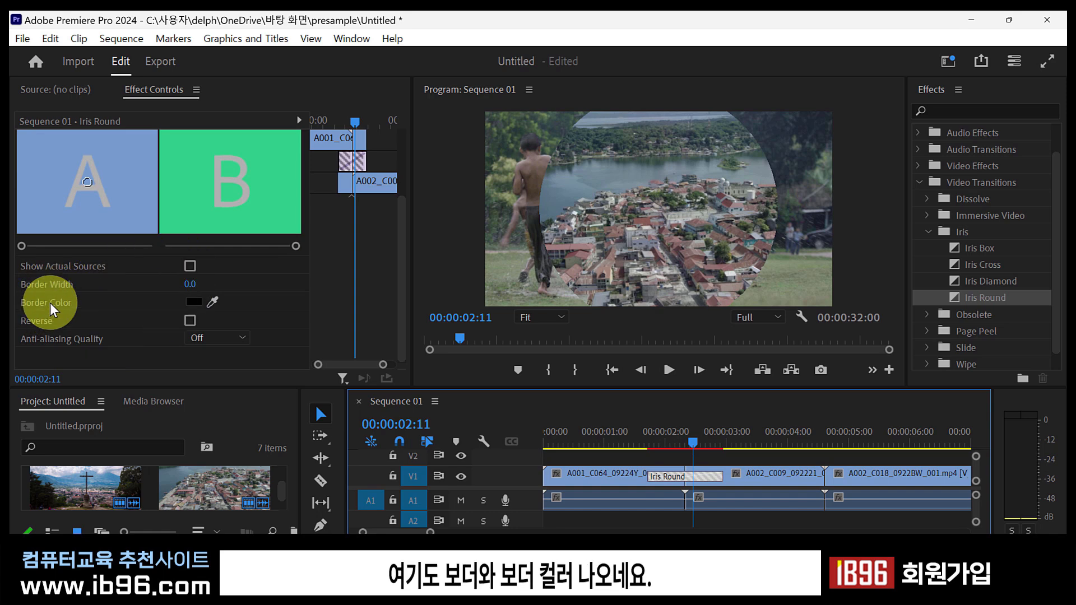
{"action": "scroll", "coordinate": [55, 303], "scroll_direction": "up", "scroll_amount": 1}
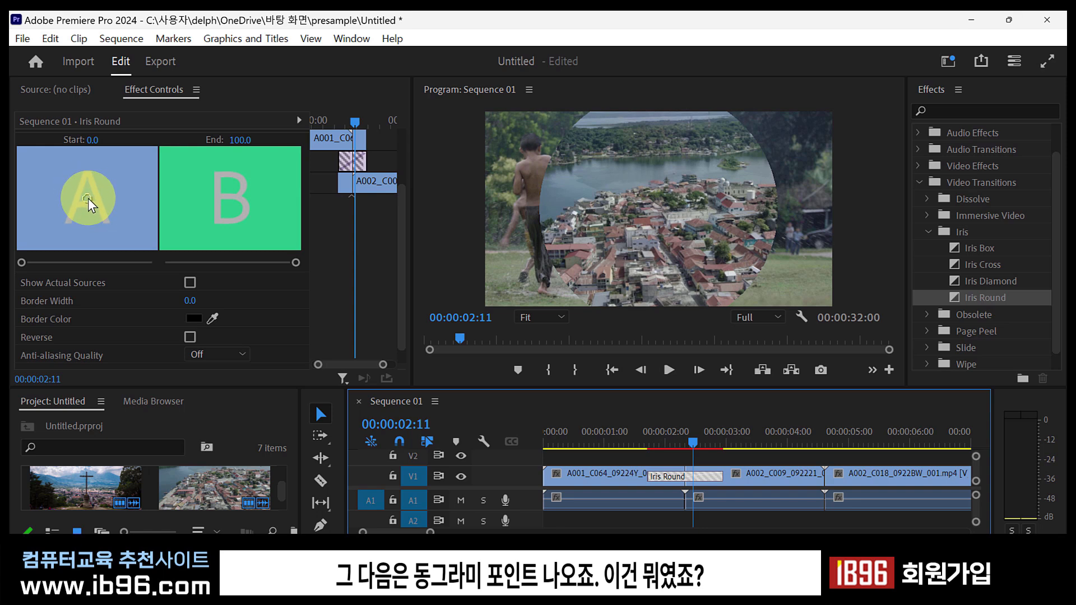
{"action": "left_click_drag", "start_coordinate": [89, 197], "coordinate": [92, 200]}
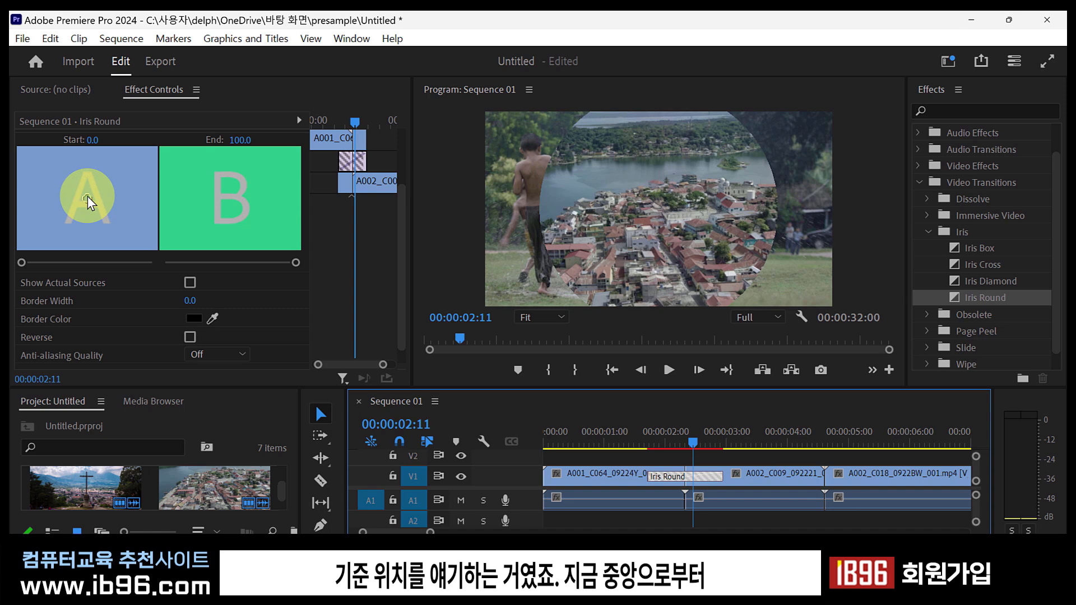
{"action": "left_click_drag", "start_coordinate": [657, 444], "coordinate": [687, 437]}
- Try the Iris Round center point in image A's lower-left corner, move it to the lower-right corner, and scrub through each
{"action": "left_click_drag", "start_coordinate": [87, 198], "coordinate": [19, 246]}
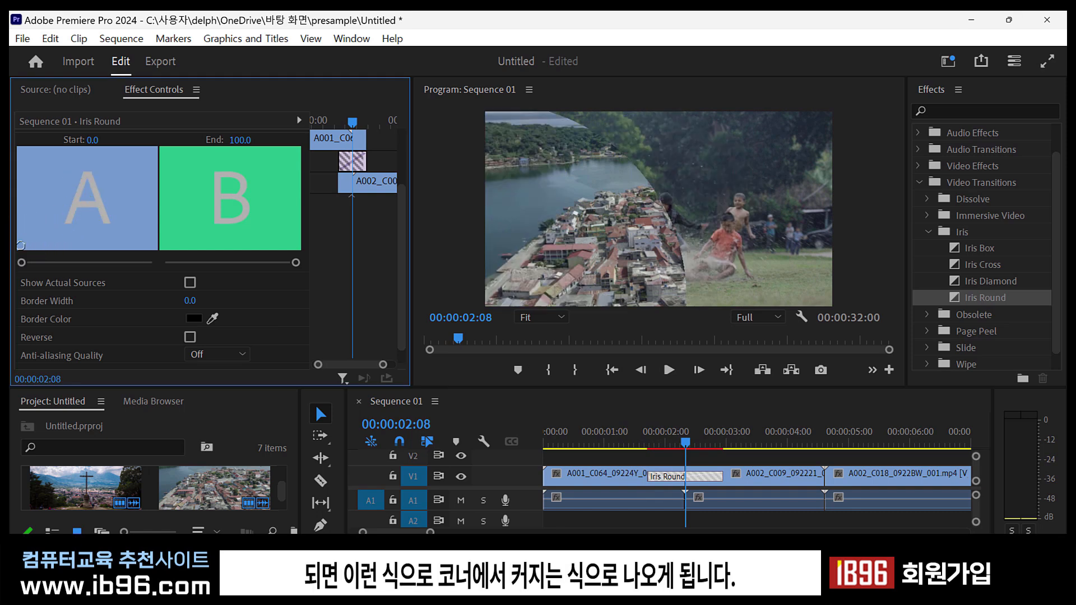
{"action": "left_click_drag", "start_coordinate": [638, 448], "coordinate": [722, 434]}
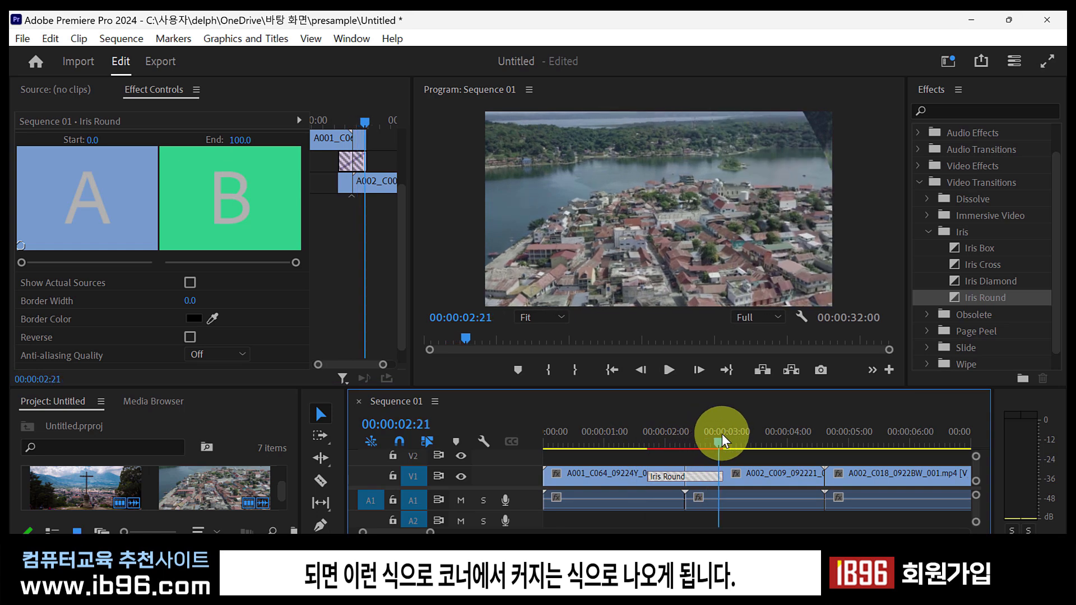
{"action": "left_click", "coordinate": [230, 341]}
{"action": "left_click_drag", "start_coordinate": [11, 237], "coordinate": [149, 239]}
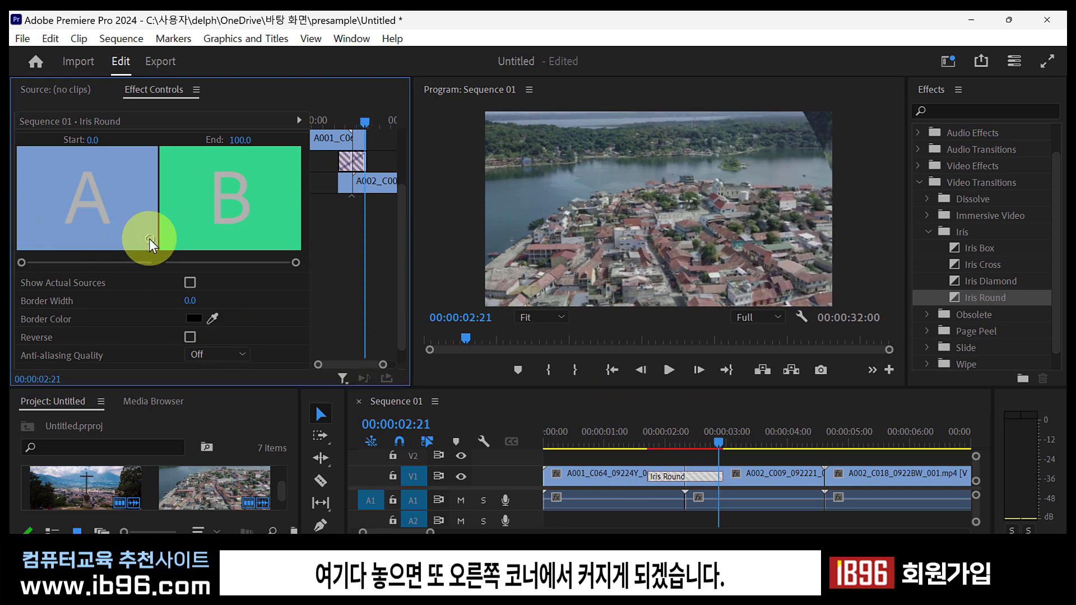
{"action": "left_click_drag", "start_coordinate": [644, 442], "coordinate": [682, 440]}
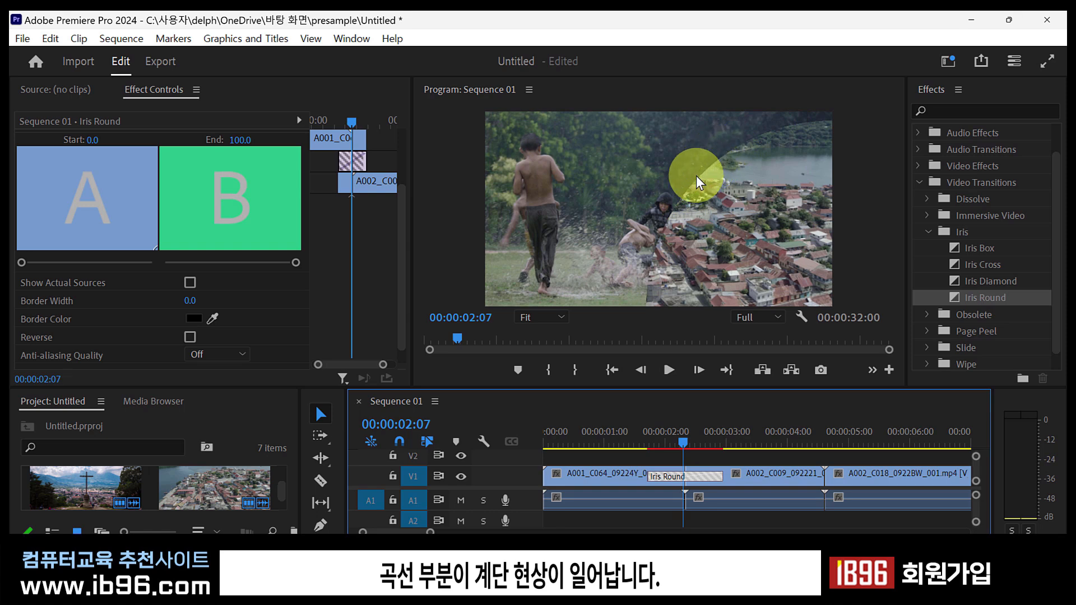
- Step back one frame and magnify the program preview to 400%, reducing it to 200%, to inspect the iris's curved edge
{"action": "left_click", "coordinate": [573, 250]}
{"action": "key", "text": "Left"}
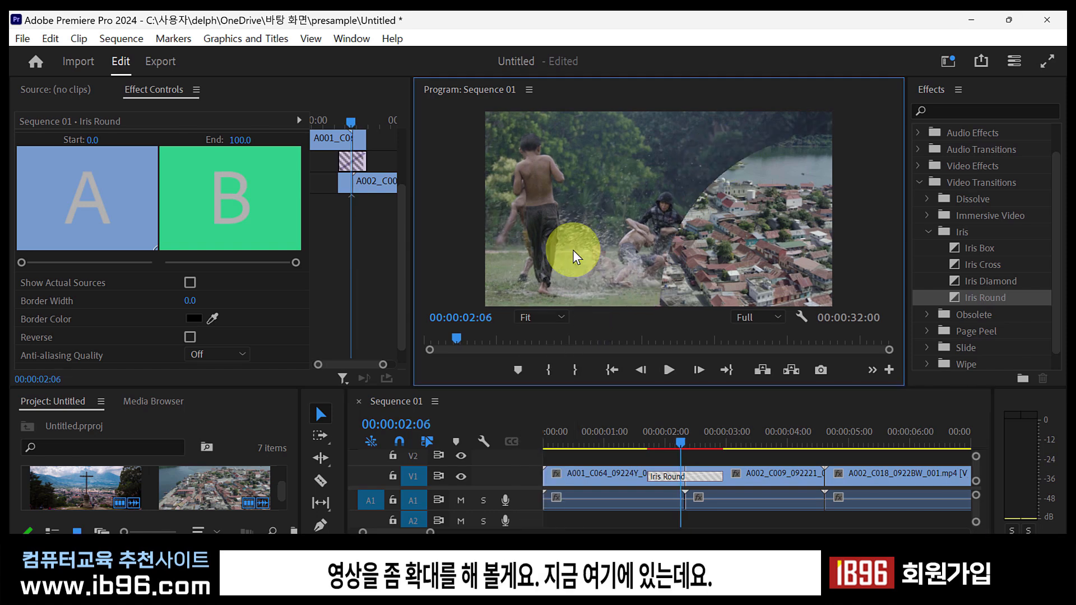
{"action": "left_click", "coordinate": [553, 317]}
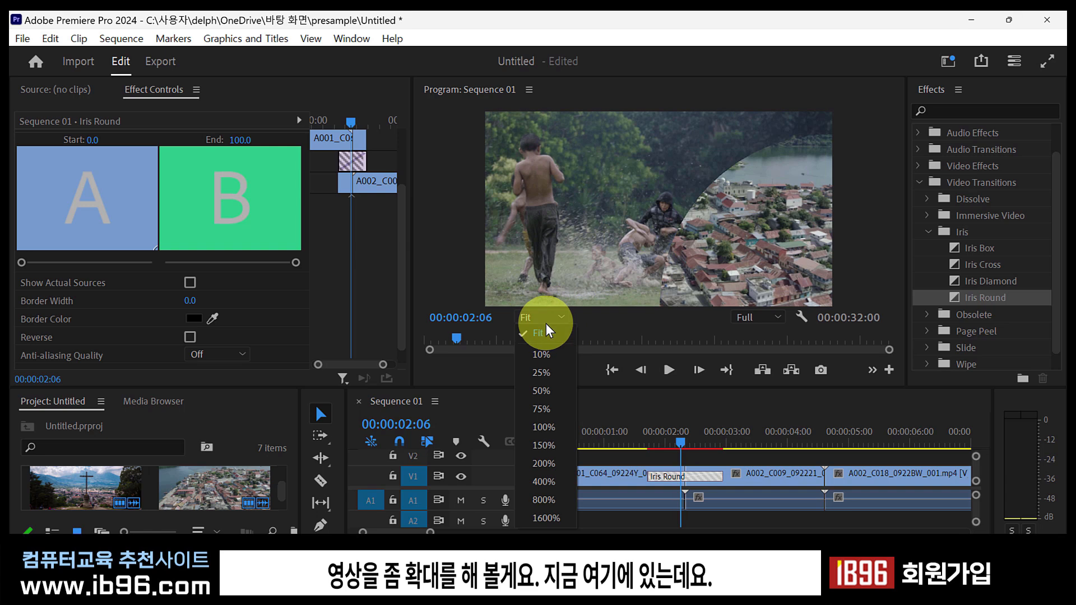
{"action": "left_click", "coordinate": [555, 485]}
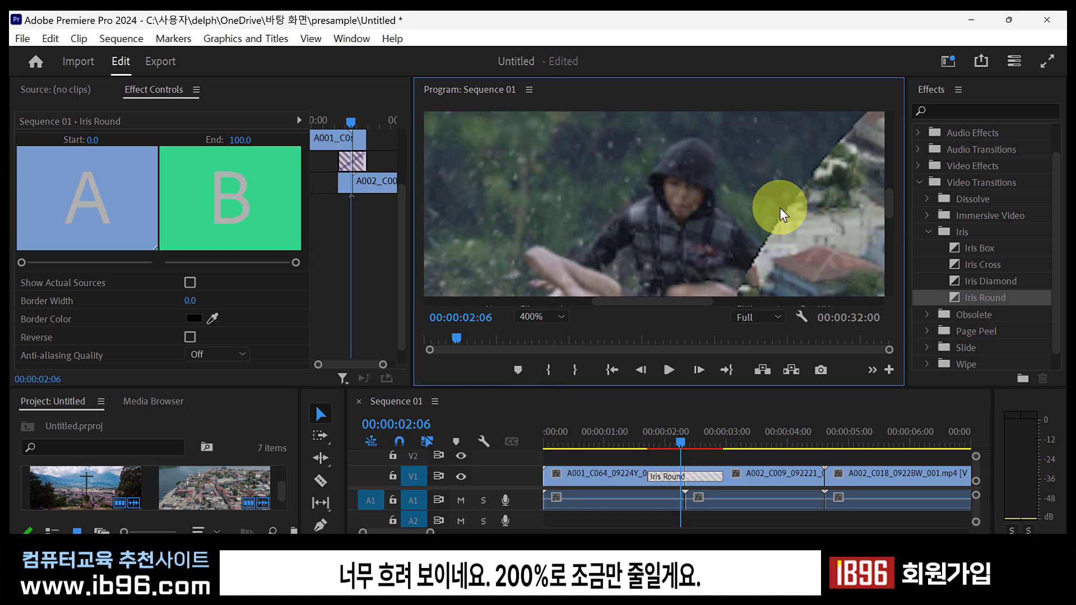
{"action": "left_click", "coordinate": [558, 315]}
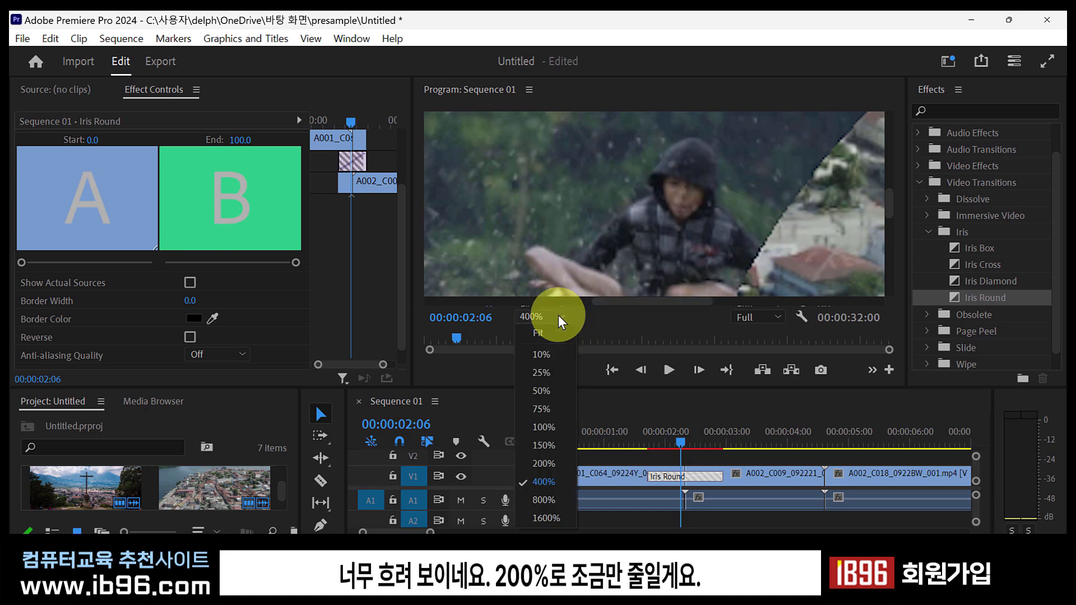
{"action": "left_click", "coordinate": [548, 464]}
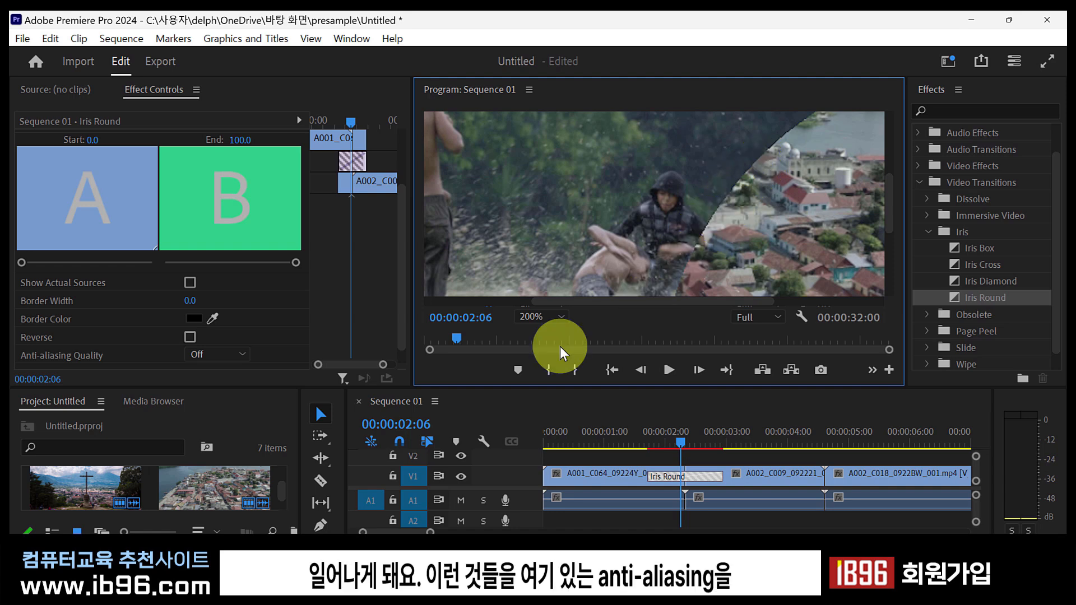
- Try the Low, Medium and High anti-aliasing qualities on the Iris Round transition
{"action": "left_click", "coordinate": [208, 354]}
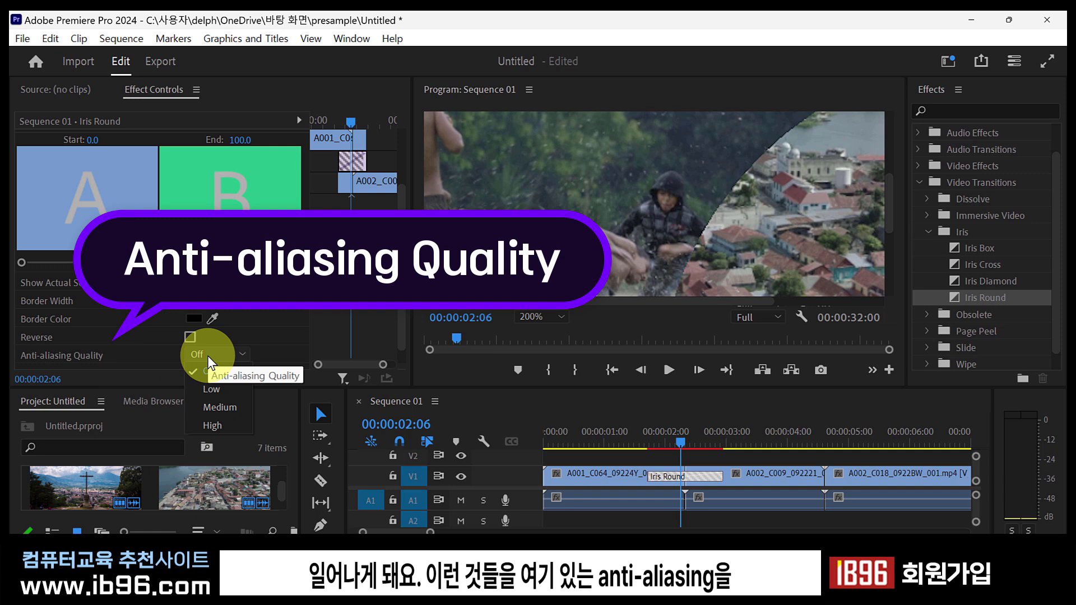
{"action": "left_click", "coordinate": [217, 388]}
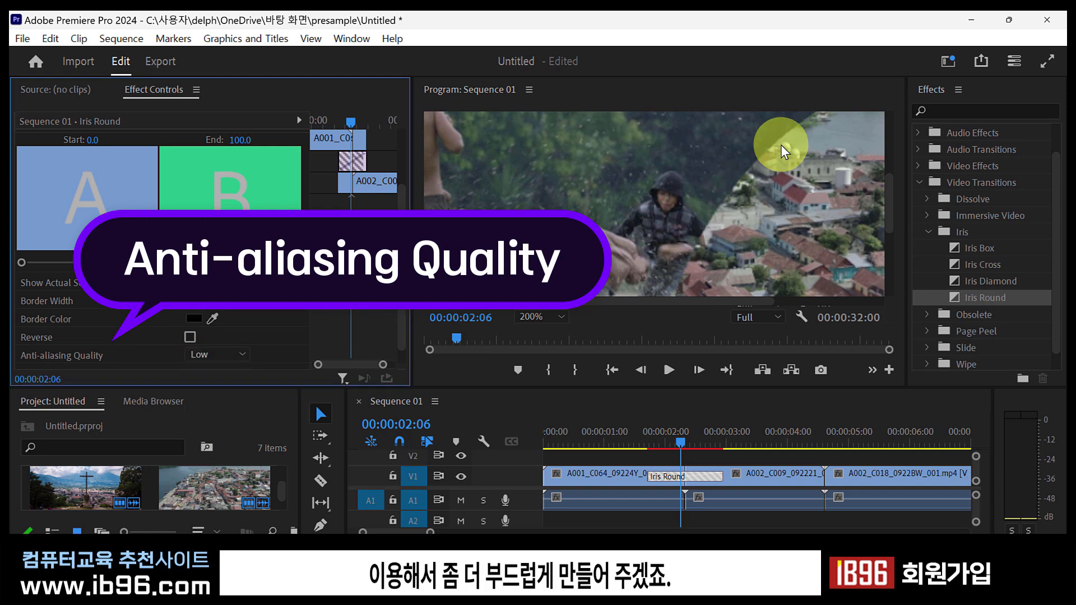
{"action": "left_click", "coordinate": [239, 353]}
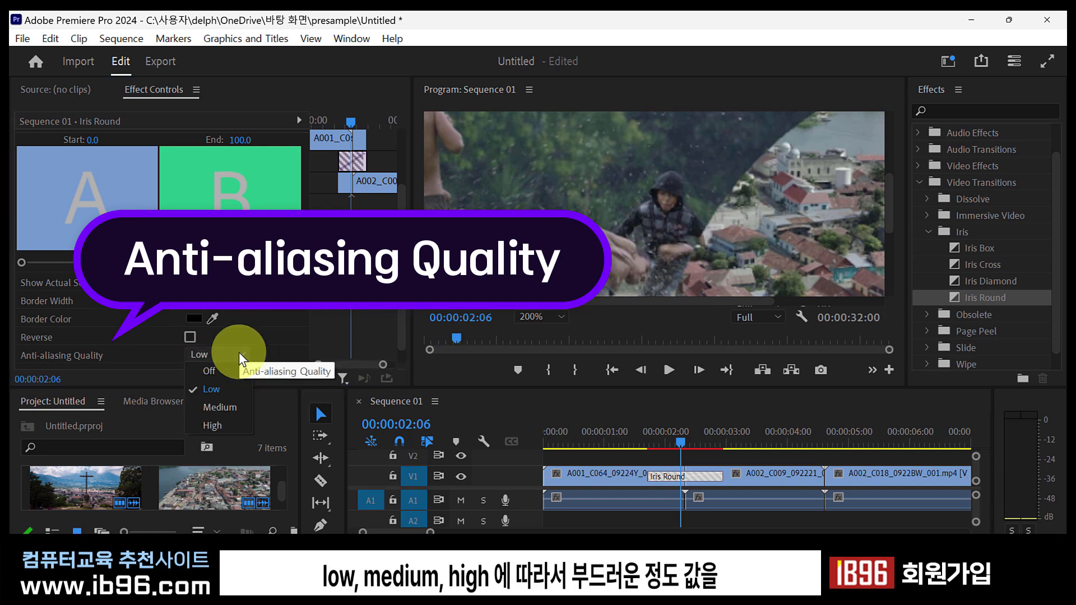
{"action": "left_click", "coordinate": [231, 412]}
{"action": "left_click", "coordinate": [240, 355]}
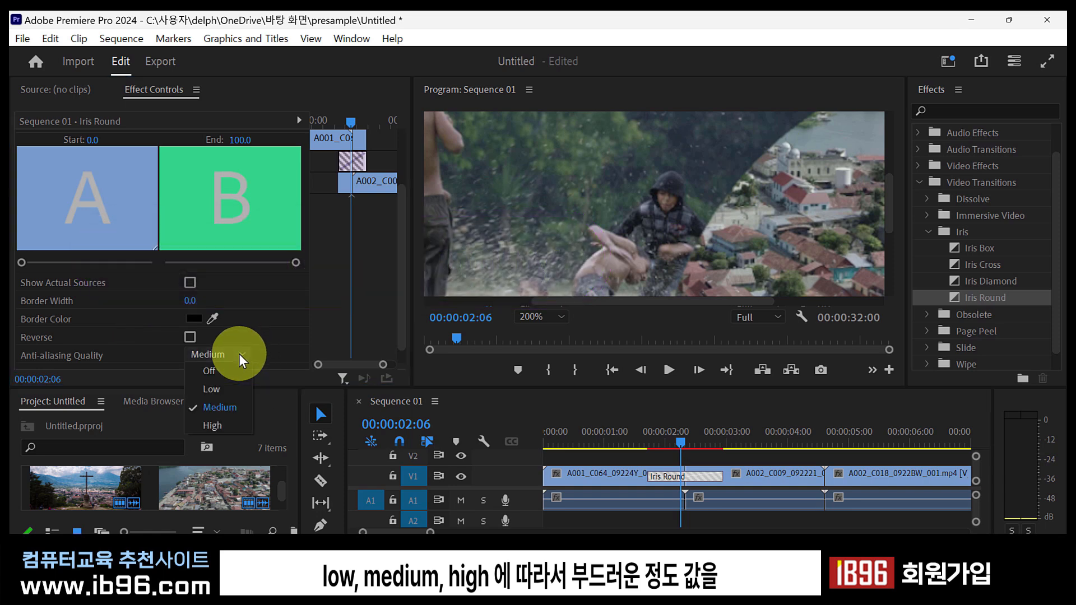
{"action": "left_click", "coordinate": [234, 425]}
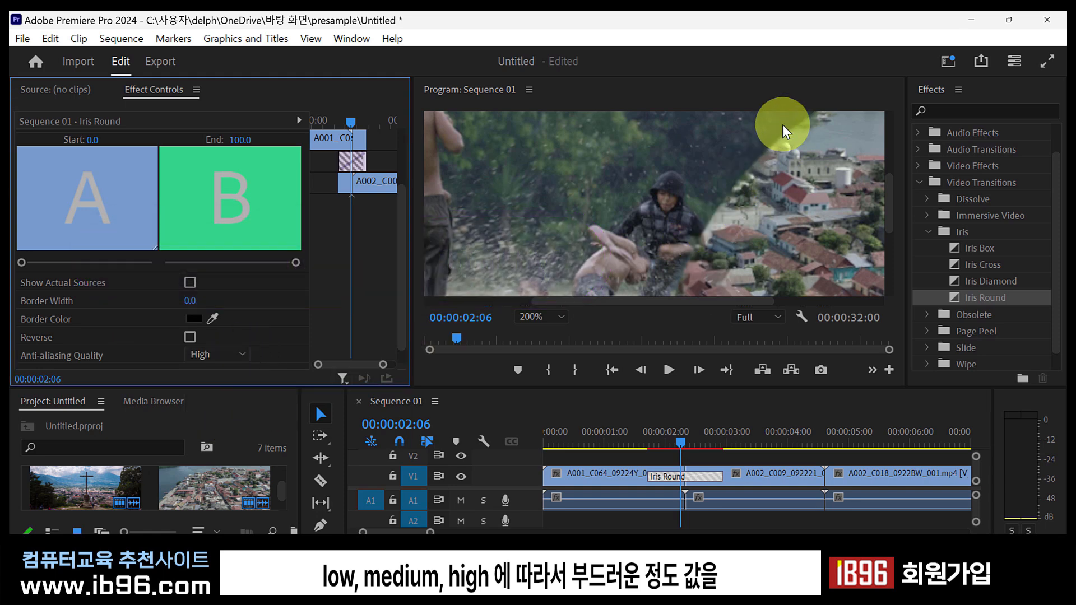
- Fit the program preview to its frame, set the Iris Round anti-aliasing quality to Low, and scrub through the transition
{"action": "left_click", "coordinate": [553, 314]}
{"action": "left_click", "coordinate": [548, 335]}
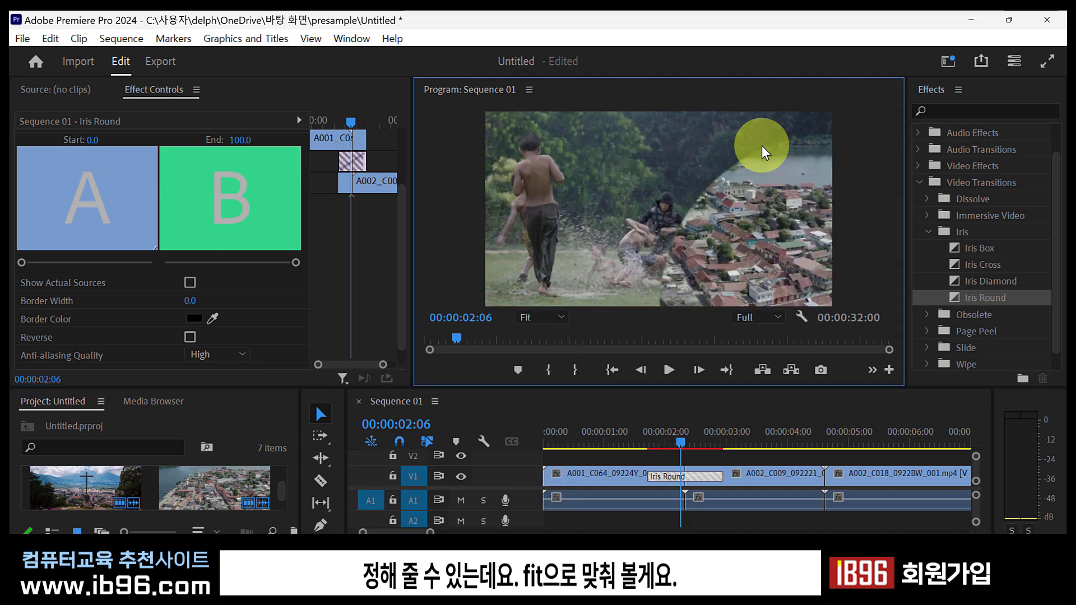
{"action": "left_click", "coordinate": [209, 352]}
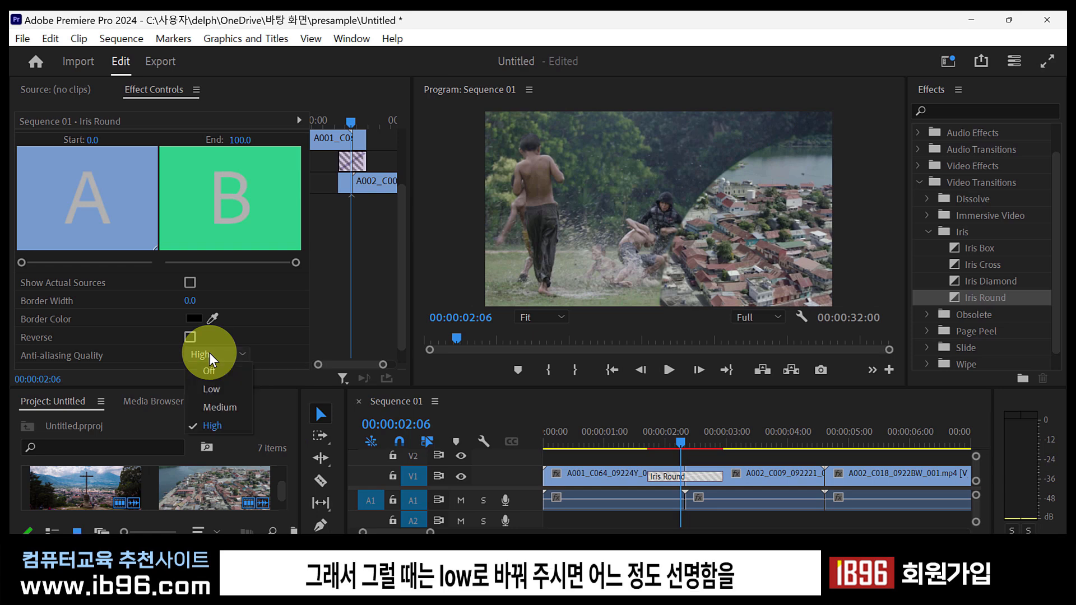
{"action": "left_click", "coordinate": [214, 391]}
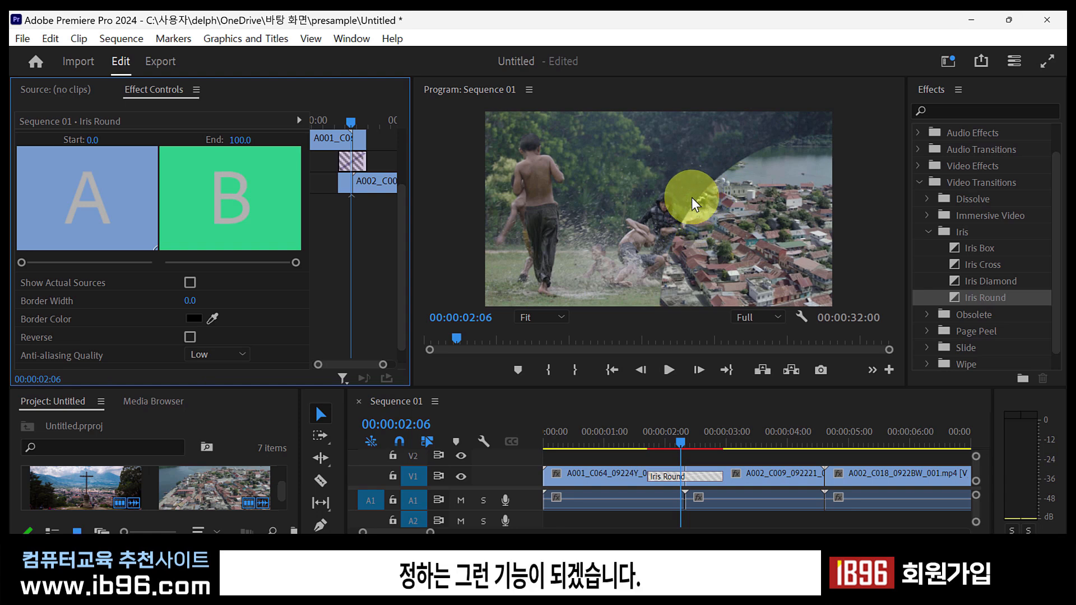
{"action": "left_click_drag", "start_coordinate": [641, 442], "coordinate": [705, 452]}
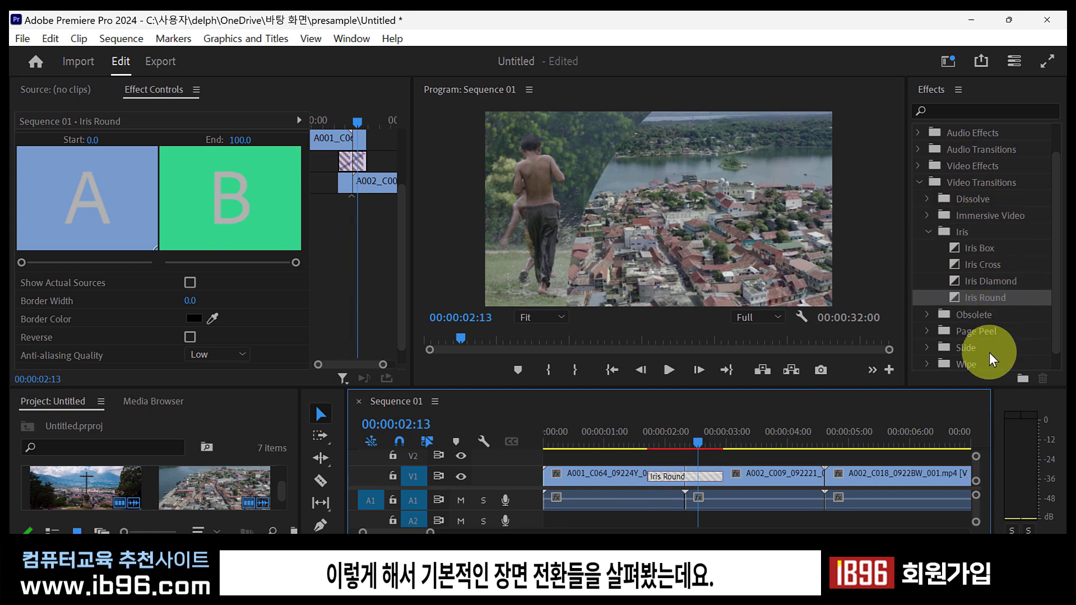
- Collapse the Iris group in the video transitions list
{"action": "scroll", "coordinate": [990, 352], "scroll_direction": "down", "scroll_amount": 1}
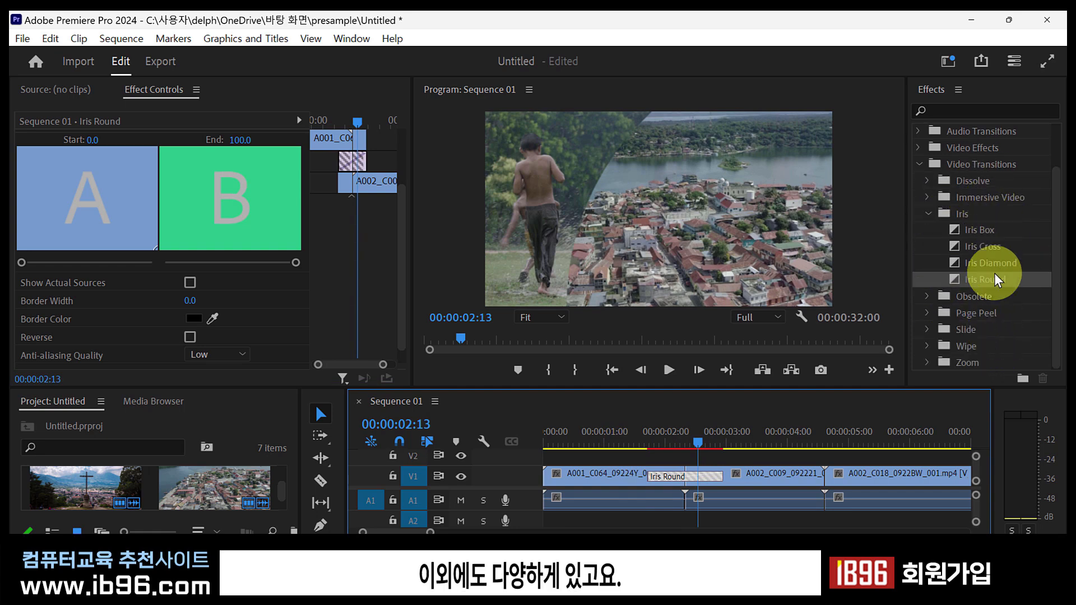
{"action": "left_click", "coordinate": [927, 213]}
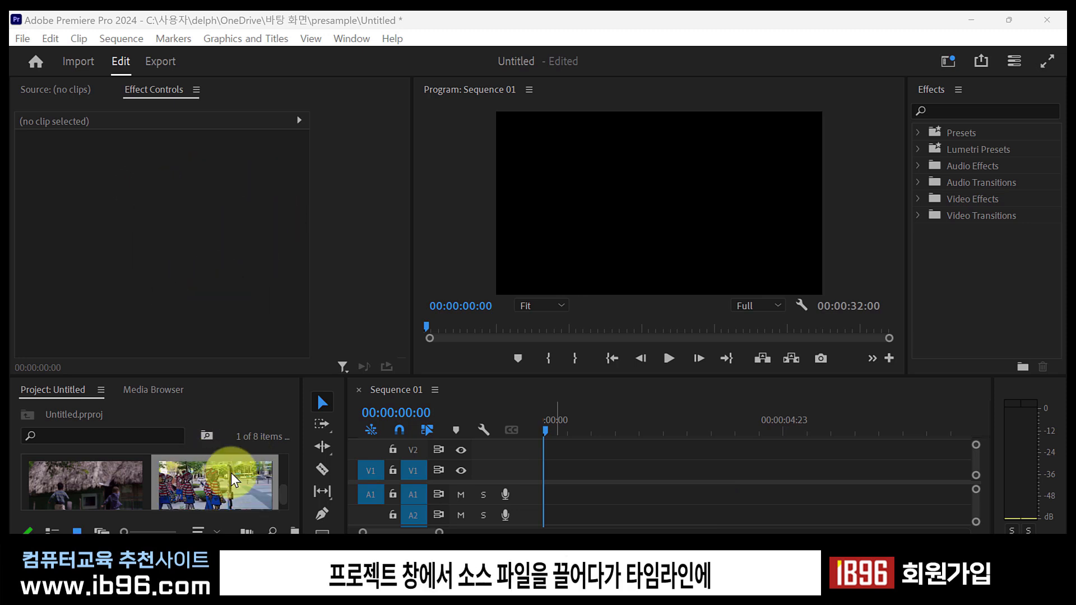
- Place the clip 20230913_110234.mp4 at the start of track V1 and select it to show its effect settings
{"action": "left_click_drag", "start_coordinate": [211, 482], "coordinate": [526, 474]}
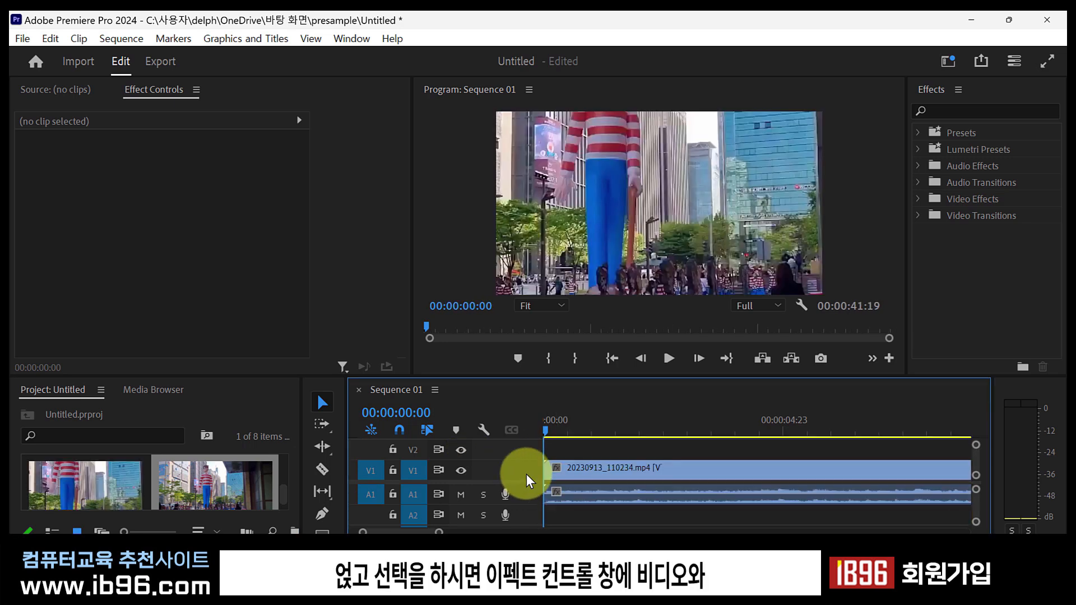
{"action": "left_click", "coordinate": [587, 469]}
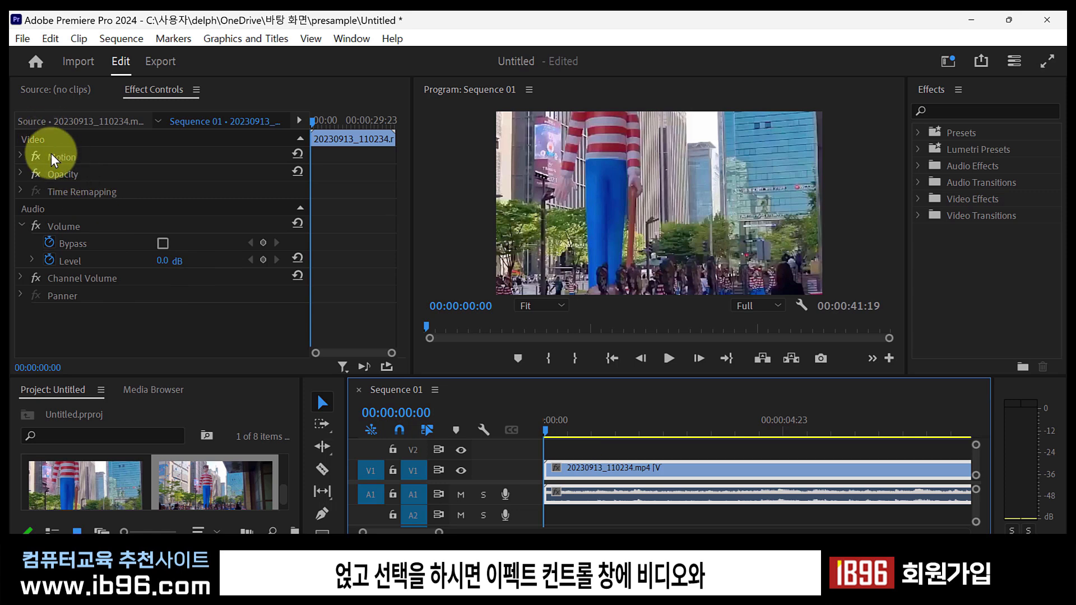
- Expand the clip's Motion settings, show its Anchor Point marker and try shifting the horizontal Position value
{"action": "key", "text": "="}
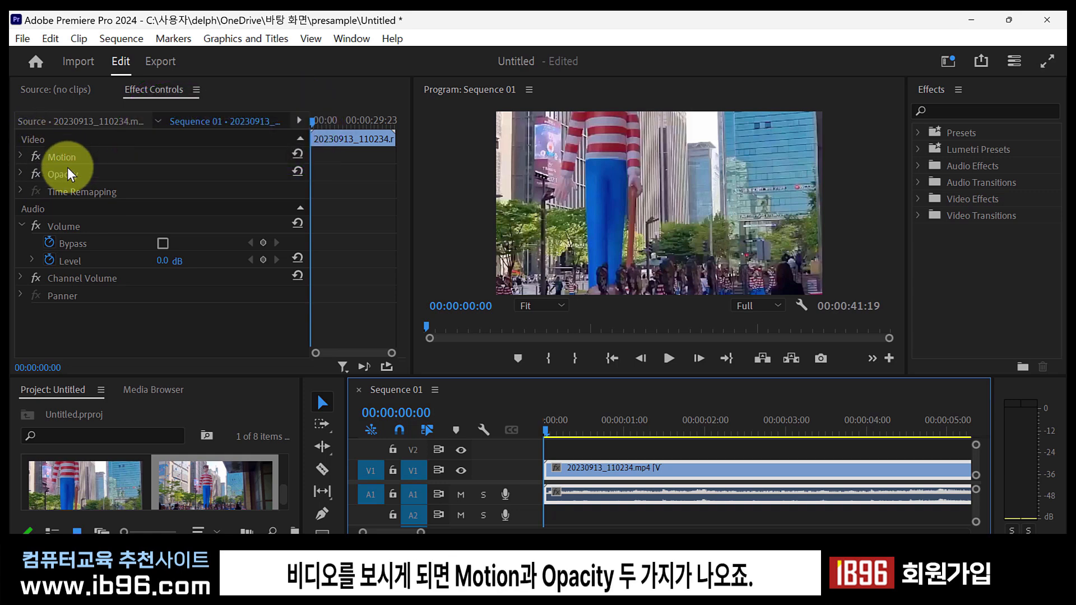
{"action": "left_click", "coordinate": [21, 155]}
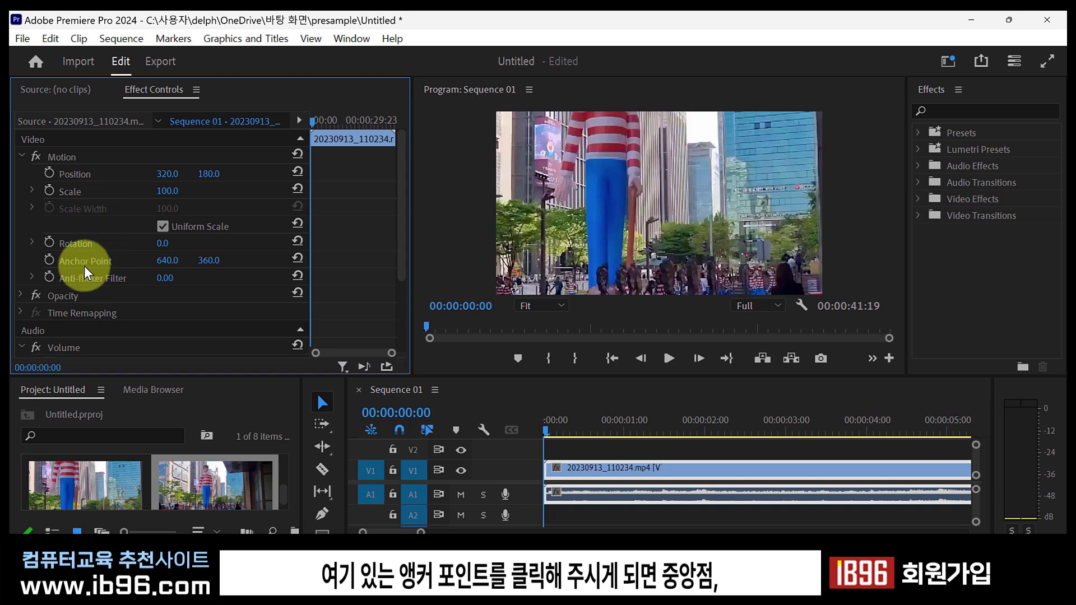
{"action": "left_click", "coordinate": [99, 261]}
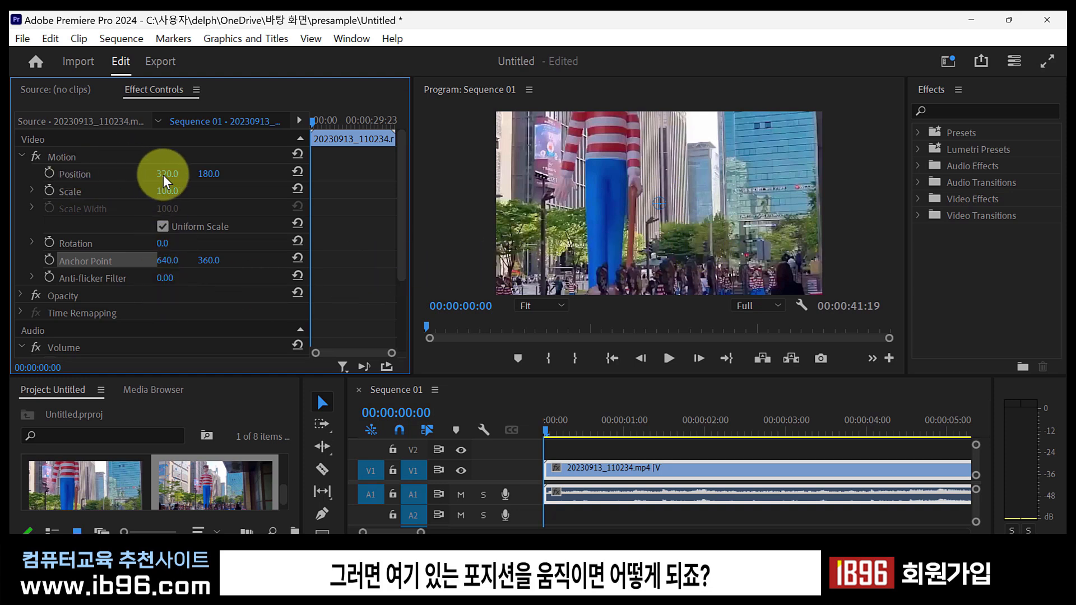
{"action": "mouse_move", "coordinate": [163, 175]}
{"action": "left_mouse_down"}
{"action": "mouse_move", "coordinate": [395, 182]}
{"action": "mouse_move", "coordinate": [73, 175]}
{"action": "mouse_move", "coordinate": [177, 175]}
{"action": "left_mouse_up"}
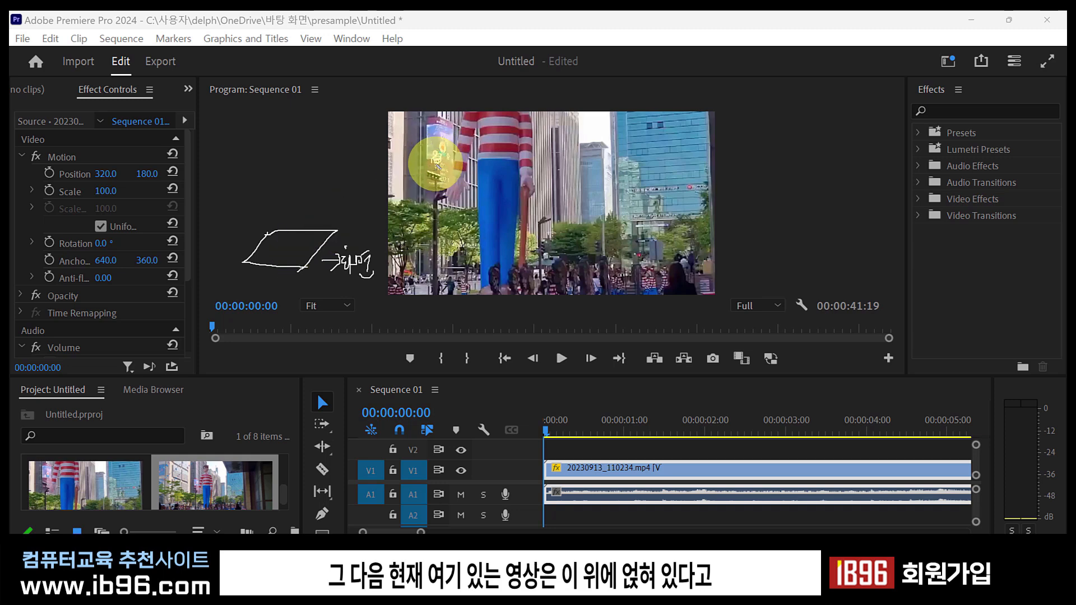
{"action": "mouse_move", "coordinate": [295, 186]}
{"action": "left_mouse_down"}
{"action": "mouse_move", "coordinate": [276, 210]}
{"action": "mouse_move", "coordinate": [293, 194]}
{"action": "mouse_move", "coordinate": [350, 197]}
{"action": "mouse_move", "coordinate": [326, 223]}
{"action": "mouse_move", "coordinate": [273, 210]}
{"action": "left_mouse_up"}
{"action": "mouse_move", "coordinate": [331, 192]}
{"action": "left_mouse_down"}
{"action": "mouse_move", "coordinate": [354, 174]}
{"action": "mouse_move", "coordinate": [354, 186]}
{"action": "mouse_move", "coordinate": [357, 167]}
{"action": "left_mouse_up"}
{"action": "left_click_drag", "start_coordinate": [356, 157], "coordinate": [361, 164]}
{"action": "left_click_drag", "start_coordinate": [361, 165], "coordinate": [366, 167]}
{"action": "left_click_drag", "start_coordinate": [370, 160], "coordinate": [374, 165]}
{"action": "left_click_drag", "start_coordinate": [374, 147], "coordinate": [376, 163]}
{"action": "left_click_drag", "start_coordinate": [376, 158], "coordinate": [384, 157]}
{"action": "left_click_drag", "start_coordinate": [374, 165], "coordinate": [374, 172]}
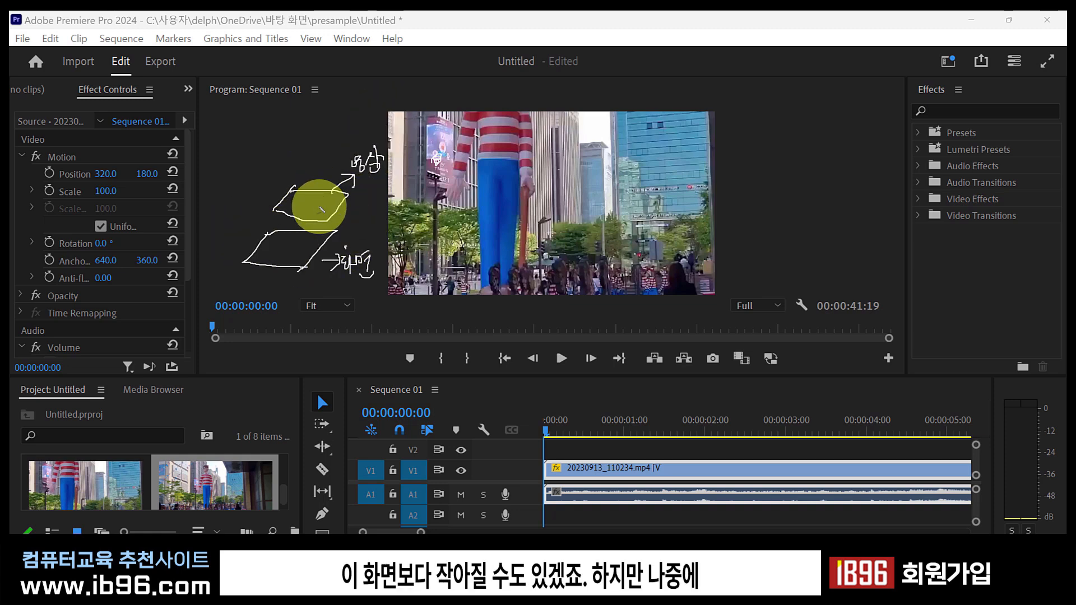
{"action": "left_click_drag", "start_coordinate": [258, 235], "coordinate": [246, 205]}
{"action": "left_click_drag", "start_coordinate": [244, 217], "coordinate": [262, 204]}
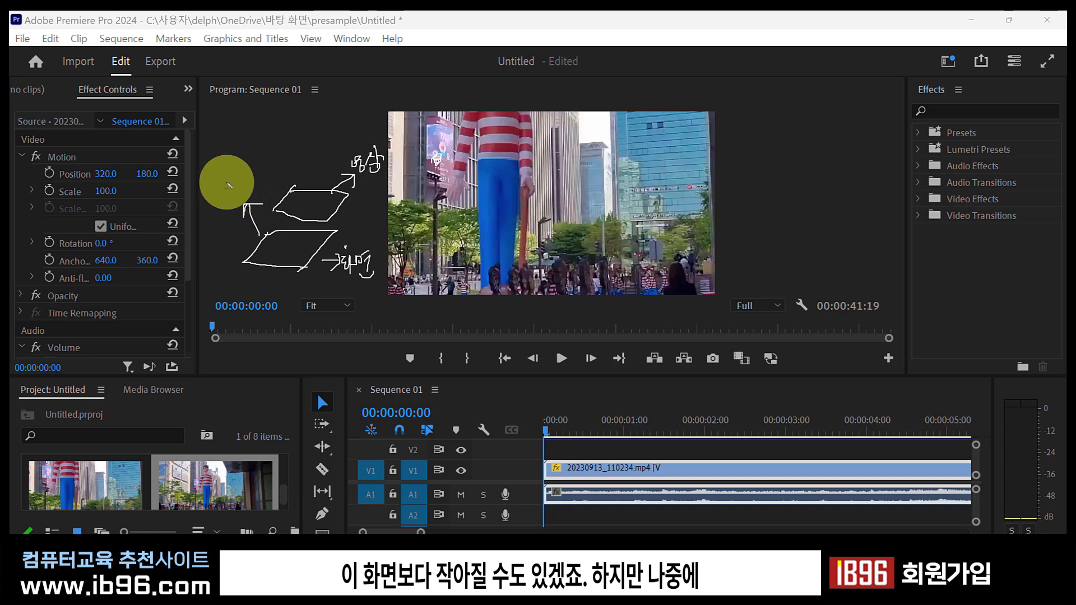
{"action": "left_click_drag", "start_coordinate": [227, 170], "coordinate": [241, 196]}
{"action": "mouse_move", "coordinate": [241, 170]}
{"action": "left_mouse_down"}
{"action": "mouse_move", "coordinate": [241, 180]}
{"action": "mouse_move", "coordinate": [264, 169]}
{"action": "left_mouse_up"}
{"action": "left_click_drag", "start_coordinate": [258, 152], "coordinate": [260, 185]}
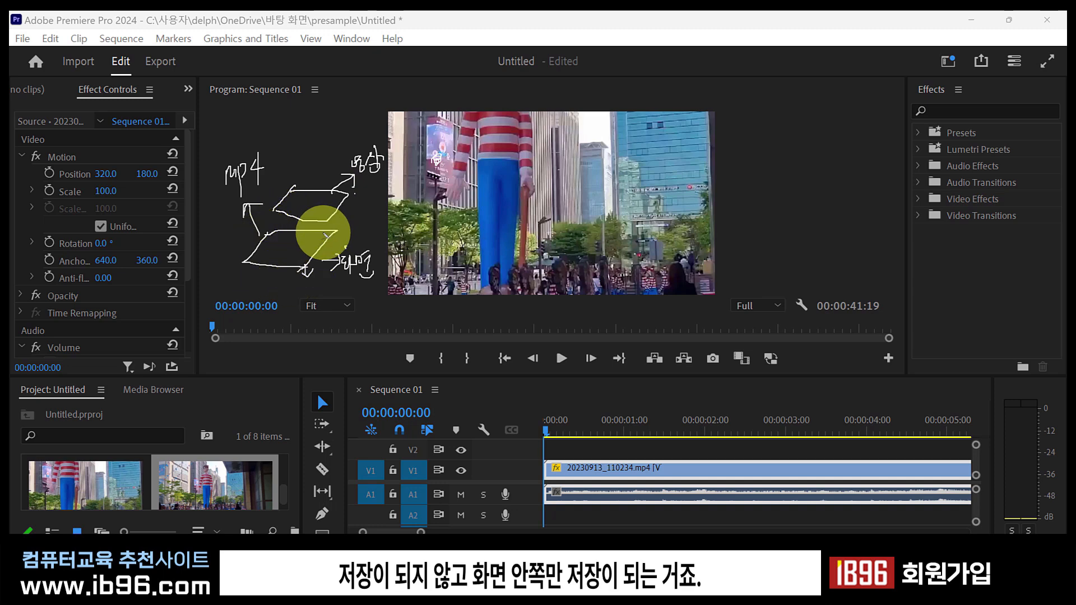
{"action": "mouse_move", "coordinate": [51, 143]}
{"action": "left_mouse_down"}
{"action": "mouse_move", "coordinate": [52, 158]}
{"action": "mouse_move", "coordinate": [74, 161]}
{"action": "left_mouse_up"}
{"action": "left_click_drag", "start_coordinate": [57, 267], "coordinate": [157, 268]}
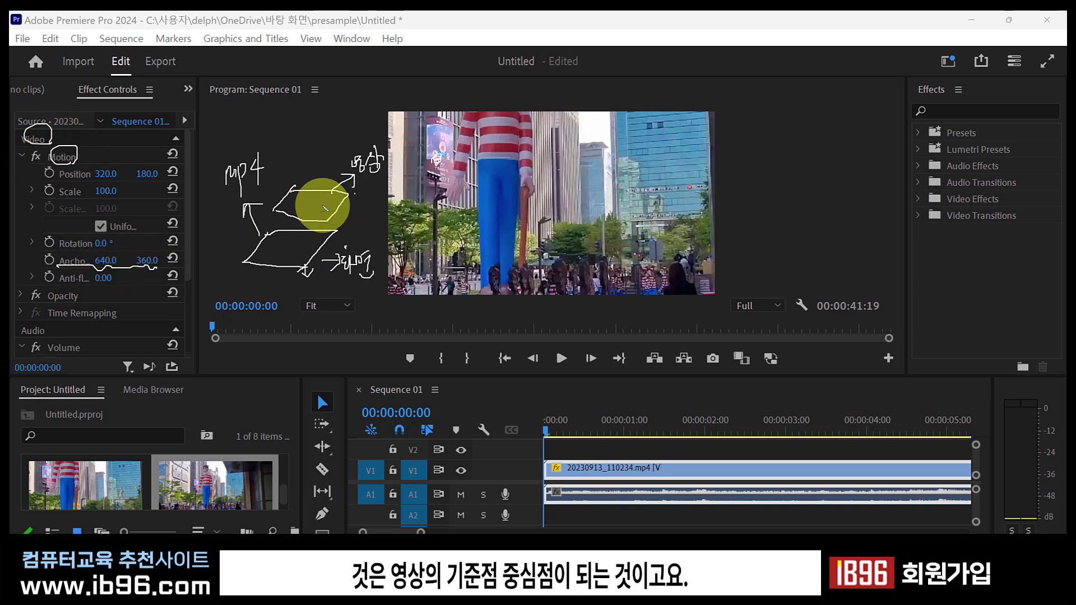
{"action": "left_click_drag", "start_coordinate": [307, 202], "coordinate": [311, 208]}
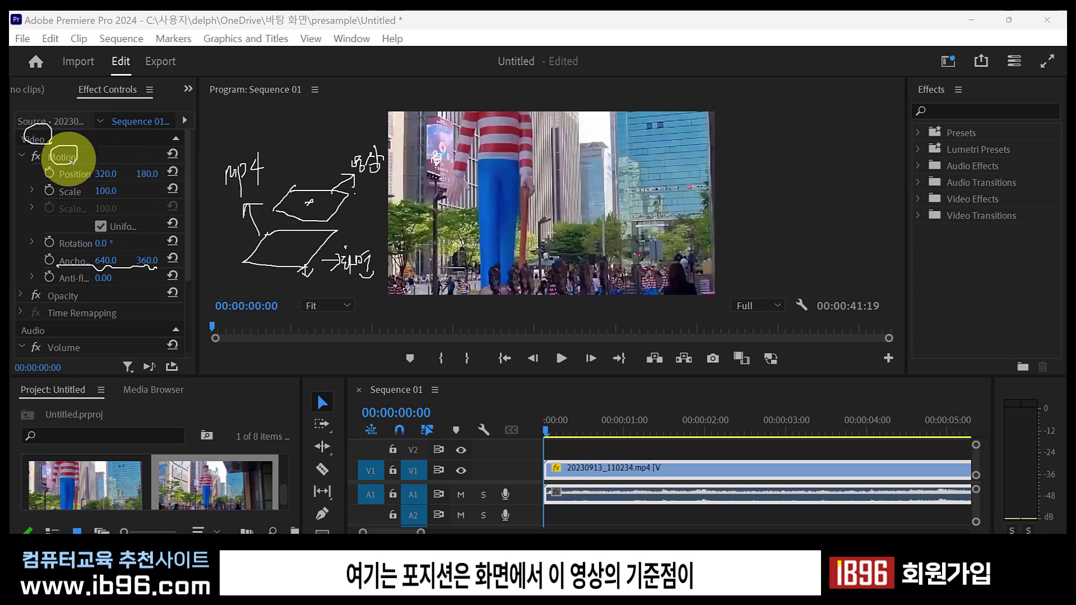
{"action": "left_click_drag", "start_coordinate": [58, 185], "coordinate": [116, 185]}
{"action": "left_click_drag", "start_coordinate": [95, 195], "coordinate": [116, 196]}
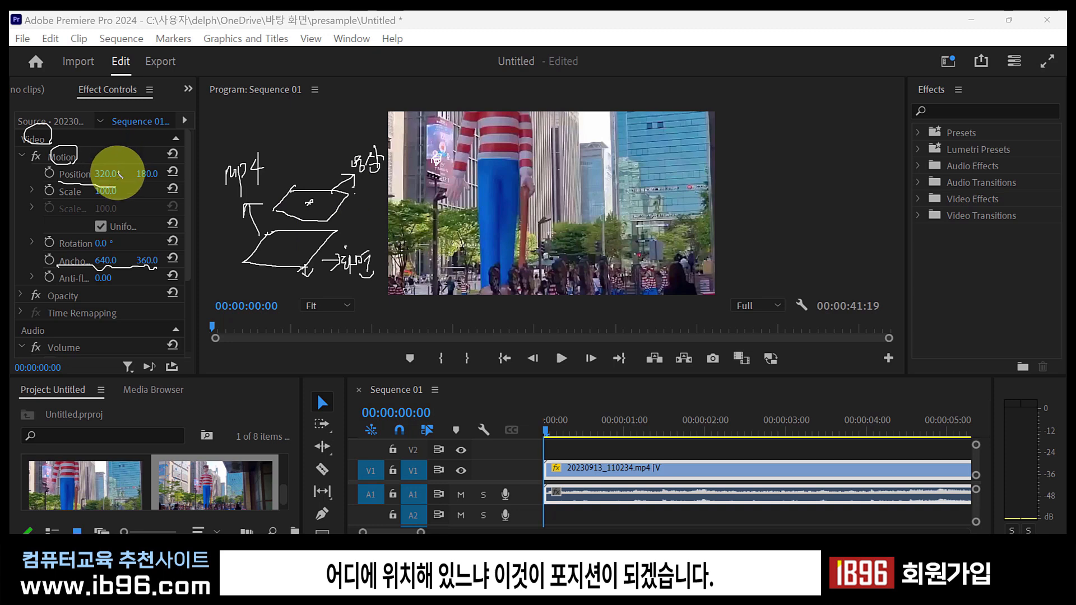
{"action": "key", "text": "Escape"}
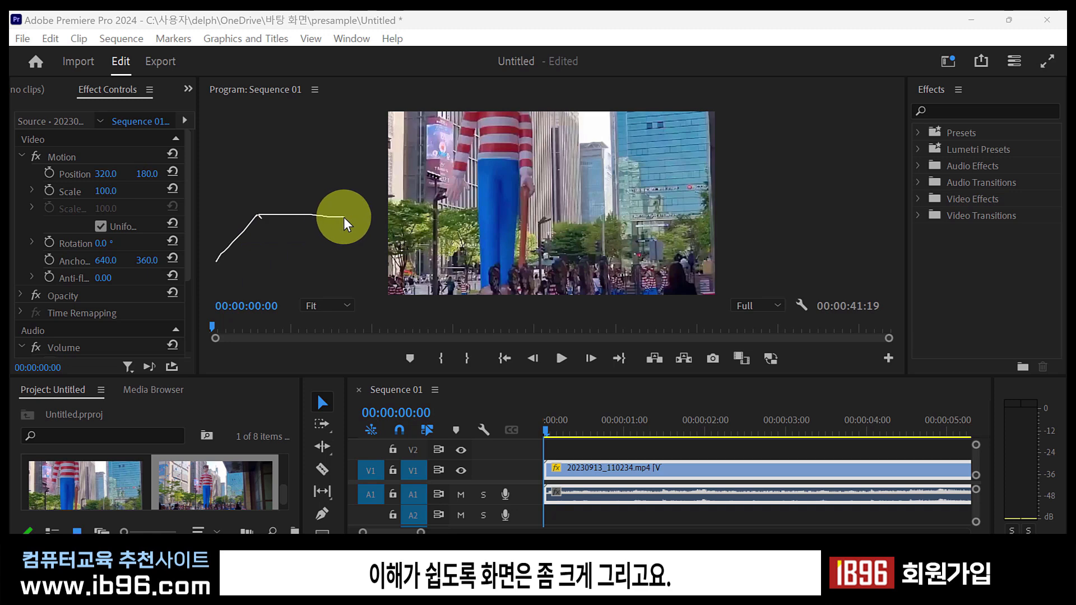
{"action": "left_click_drag", "start_coordinate": [223, 263], "coordinate": [302, 268]}
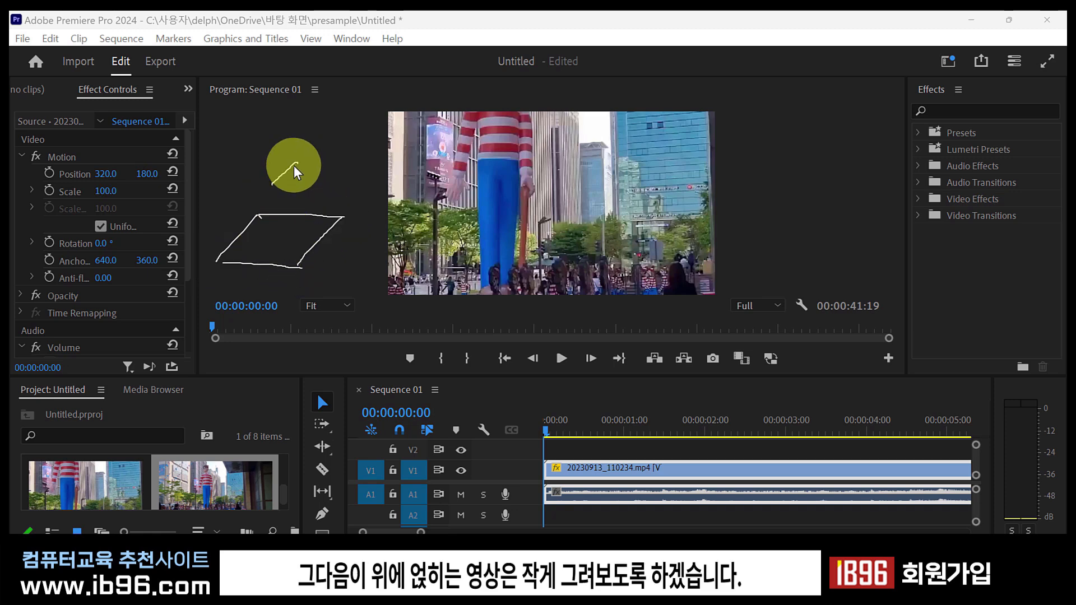
{"action": "mouse_move", "coordinate": [274, 186]}
{"action": "left_mouse_down"}
{"action": "mouse_move", "coordinate": [306, 193]}
{"action": "mouse_move", "coordinate": [297, 179]}
{"action": "left_mouse_up"}
{"action": "mouse_move", "coordinate": [178, 256]}
{"action": "left_mouse_down"}
{"action": "mouse_move", "coordinate": [229, 207]}
{"action": "mouse_move", "coordinate": [289, 185]}
{"action": "left_mouse_up"}
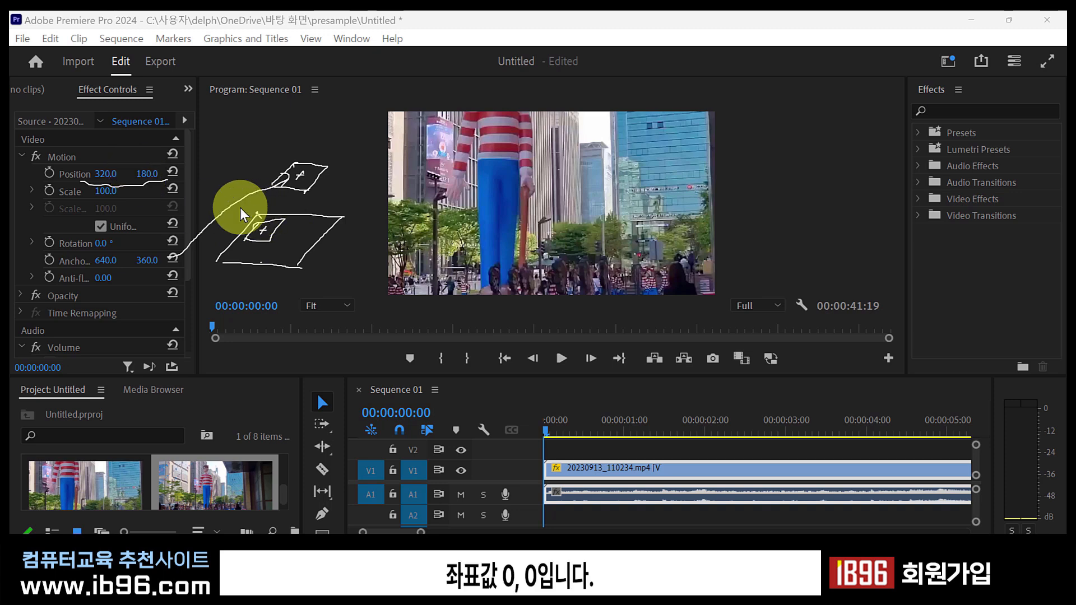
{"action": "left_click_drag", "start_coordinate": [249, 207], "coordinate": [247, 214]}
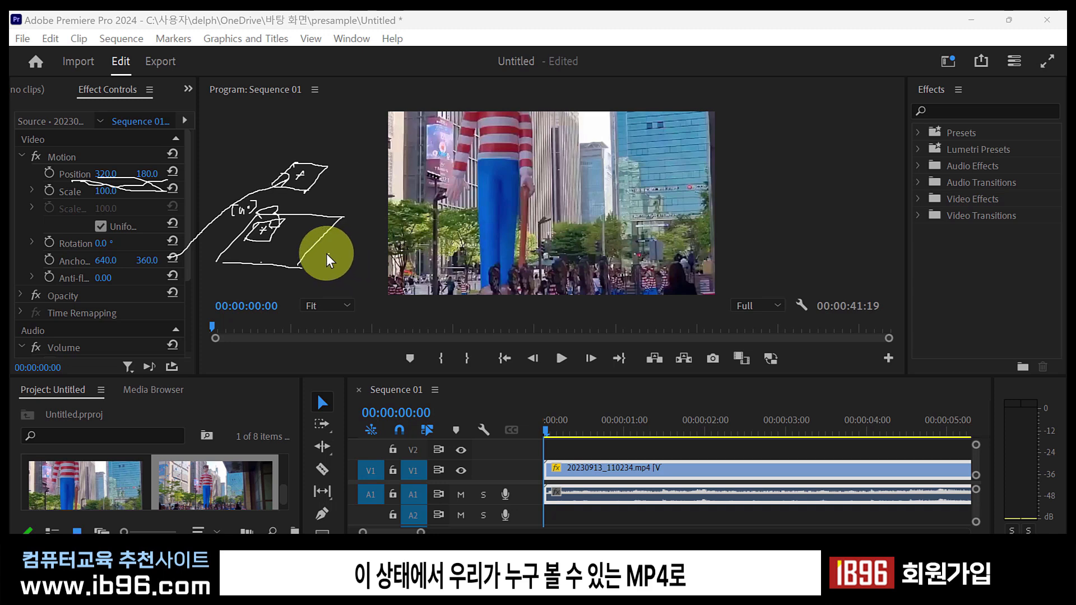
{"action": "left_click_drag", "start_coordinate": [361, 247], "coordinate": [372, 261]}
{"action": "mouse_move", "coordinate": [374, 252]}
{"action": "left_mouse_down"}
{"action": "mouse_move", "coordinate": [374, 280]}
{"action": "mouse_move", "coordinate": [376, 262]}
{"action": "left_mouse_up"}
{"action": "left_click_drag", "start_coordinate": [391, 242], "coordinate": [399, 247]}
{"action": "left_click_drag", "start_coordinate": [392, 236], "coordinate": [388, 269]}
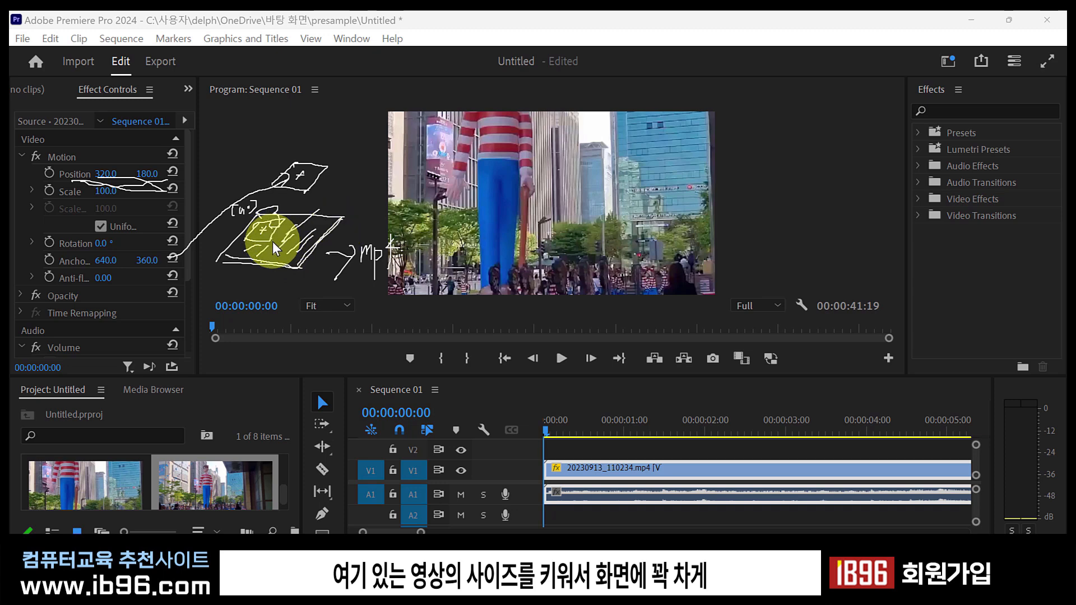
{"action": "key", "text": "Escape"}
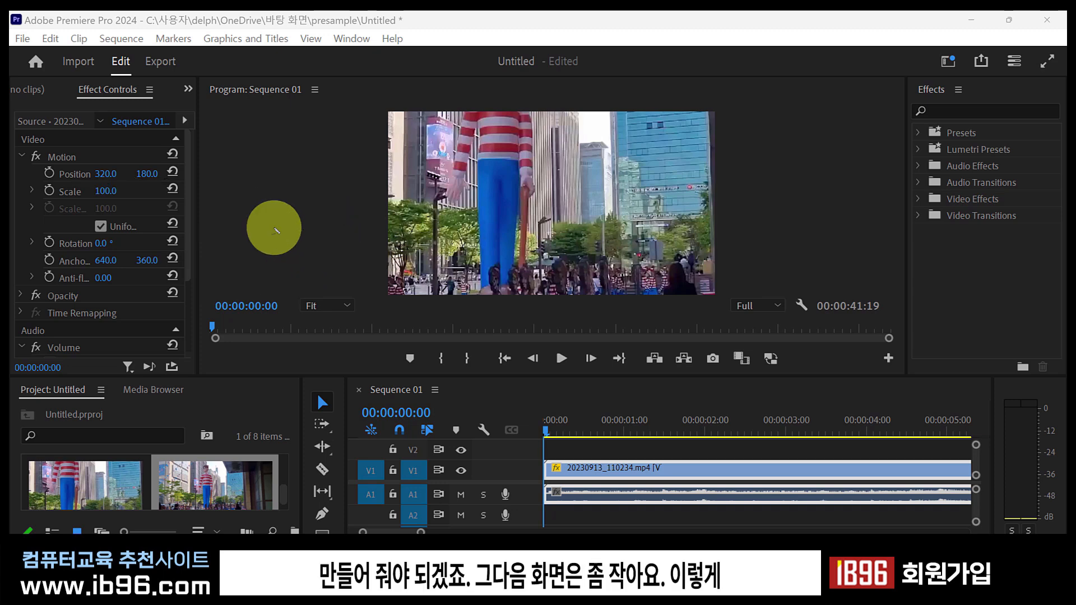
{"action": "mouse_move", "coordinate": [276, 226]}
{"action": "left_mouse_down"}
{"action": "mouse_move", "coordinate": [246, 250]}
{"action": "mouse_move", "coordinate": [277, 228]}
{"action": "mouse_move", "coordinate": [308, 228]}
{"action": "mouse_move", "coordinate": [279, 252]}
{"action": "mouse_move", "coordinate": [252, 248]}
{"action": "mouse_move", "coordinate": [287, 255]}
{"action": "left_mouse_up"}
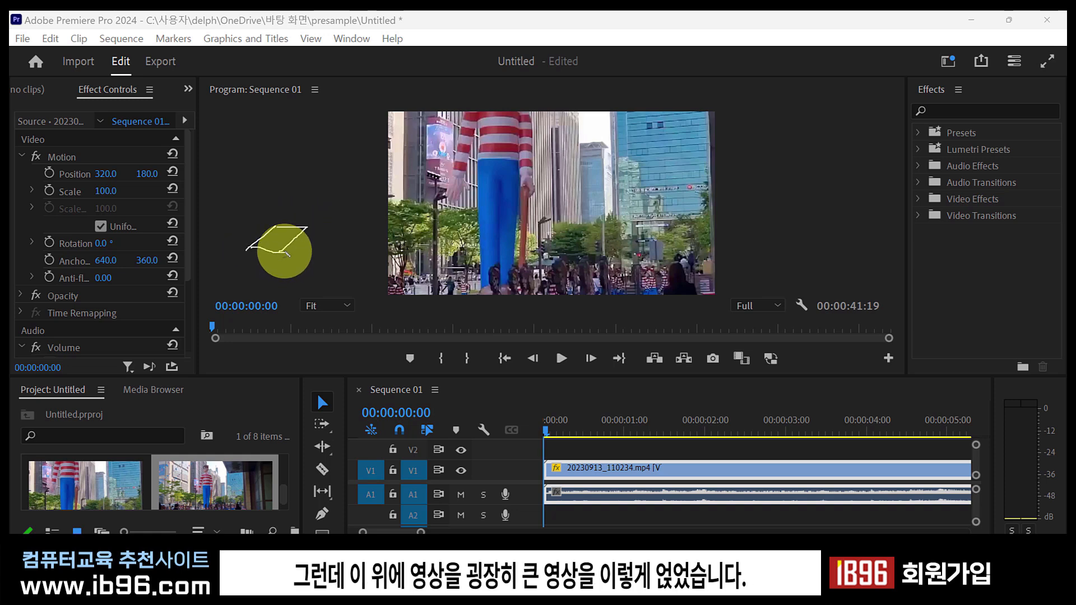
{"action": "mouse_move", "coordinate": [212, 192]}
{"action": "left_mouse_down"}
{"action": "mouse_move", "coordinate": [286, 165]}
{"action": "mouse_move", "coordinate": [275, 157]}
{"action": "mouse_move", "coordinate": [367, 170]}
{"action": "mouse_move", "coordinate": [325, 212]}
{"action": "mouse_move", "coordinate": [226, 198]}
{"action": "mouse_move", "coordinate": [327, 218]}
{"action": "left_mouse_up"}
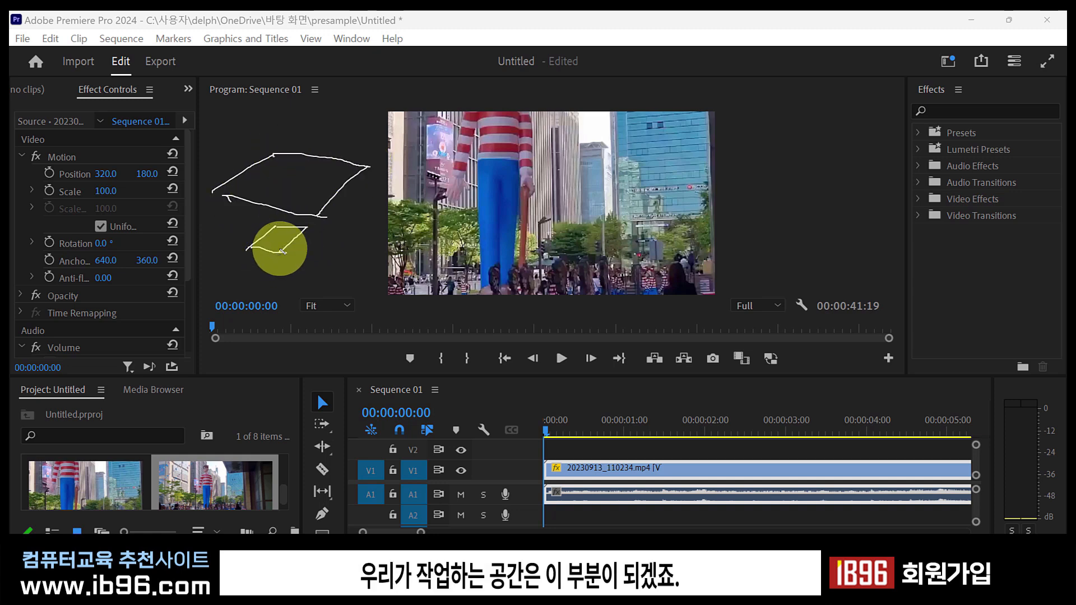
{"action": "left_click_drag", "start_coordinate": [266, 238], "coordinate": [284, 234]}
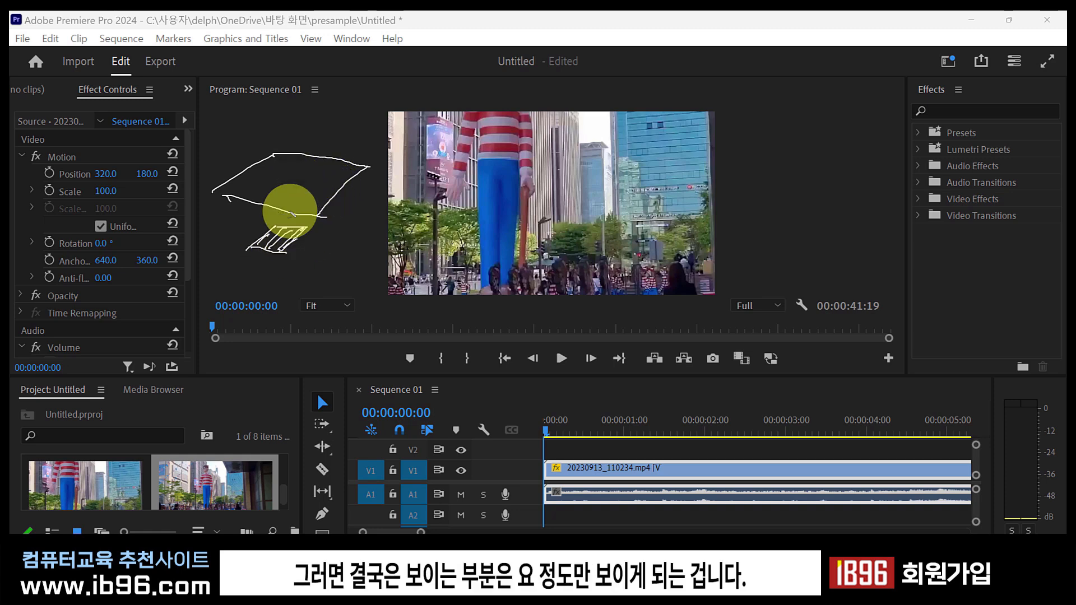
{"action": "mouse_move", "coordinate": [284, 169]}
{"action": "left_mouse_down"}
{"action": "mouse_move", "coordinate": [266, 182]}
{"action": "mouse_move", "coordinate": [274, 190]}
{"action": "mouse_move", "coordinate": [308, 194]}
{"action": "mouse_move", "coordinate": [324, 180]}
{"action": "mouse_move", "coordinate": [286, 167]}
{"action": "left_mouse_up"}
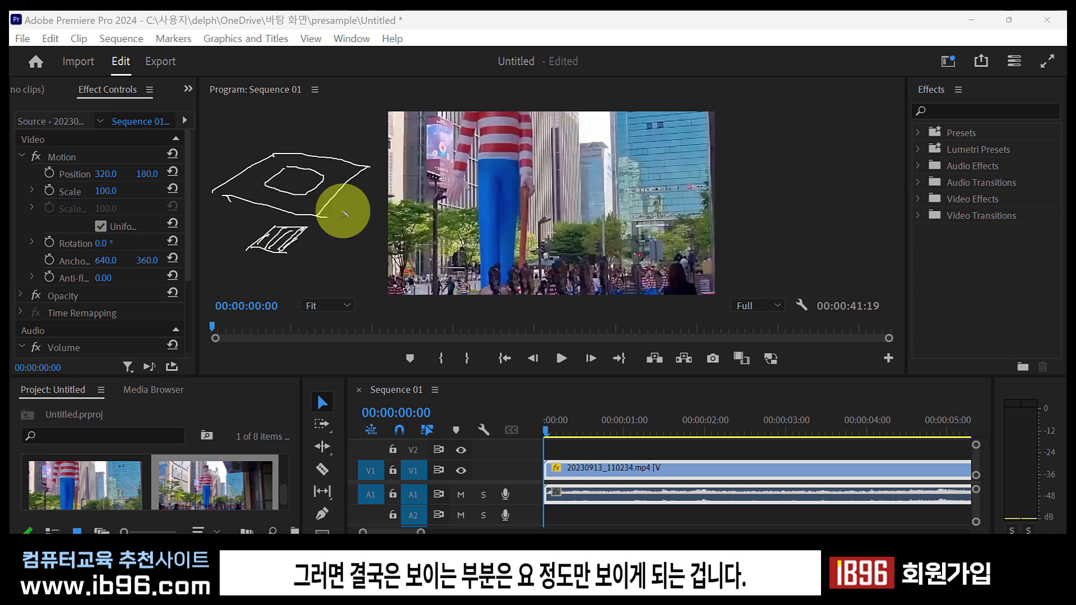
{"action": "left_click_drag", "start_coordinate": [343, 212], "coordinate": [341, 208]}
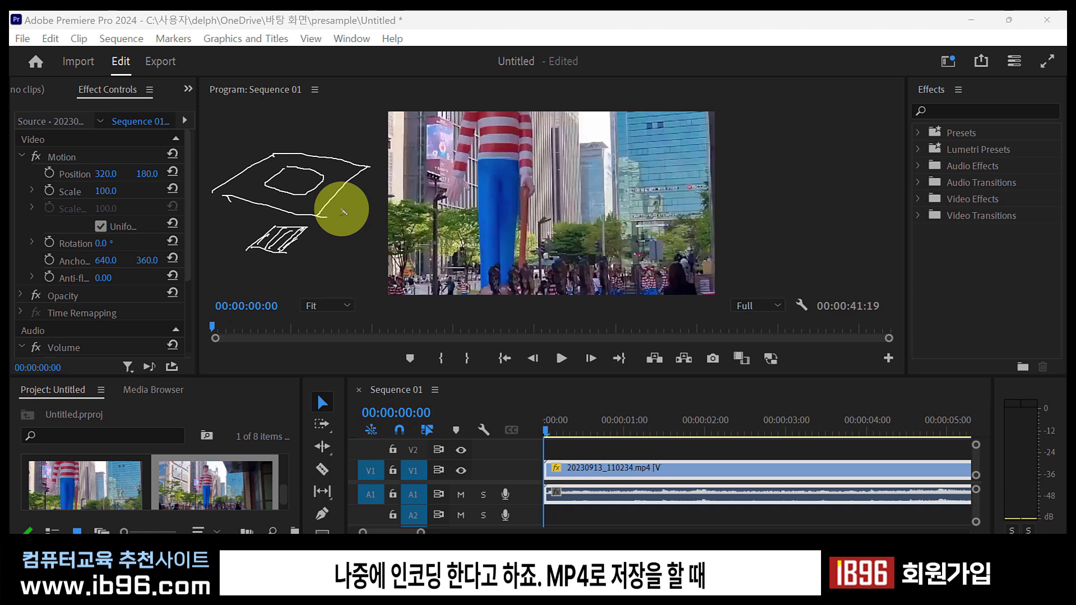
{"action": "left_click_drag", "start_coordinate": [256, 191], "coordinate": [254, 199]}
{"action": "left_click_drag", "start_coordinate": [280, 198], "coordinate": [293, 206]}
{"action": "mouse_move", "coordinate": [313, 202]}
{"action": "left_mouse_down"}
{"action": "mouse_move", "coordinate": [397, 116]}
{"action": "mouse_move", "coordinate": [385, 125]}
{"action": "left_mouse_up"}
{"action": "mouse_move", "coordinate": [324, 176]}
{"action": "left_mouse_down"}
{"action": "mouse_move", "coordinate": [298, 194]}
{"action": "mouse_move", "coordinate": [275, 184]}
{"action": "left_mouse_up"}
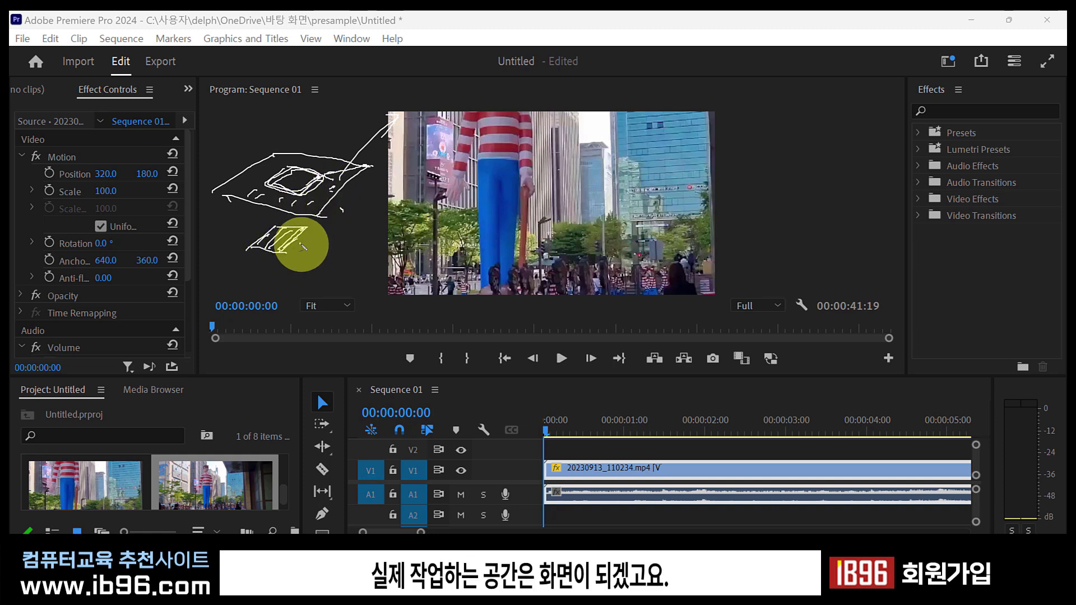
{"action": "mouse_move", "coordinate": [297, 239]}
{"action": "left_mouse_down"}
{"action": "mouse_move", "coordinate": [319, 233]}
{"action": "mouse_move", "coordinate": [315, 254]}
{"action": "left_mouse_up"}
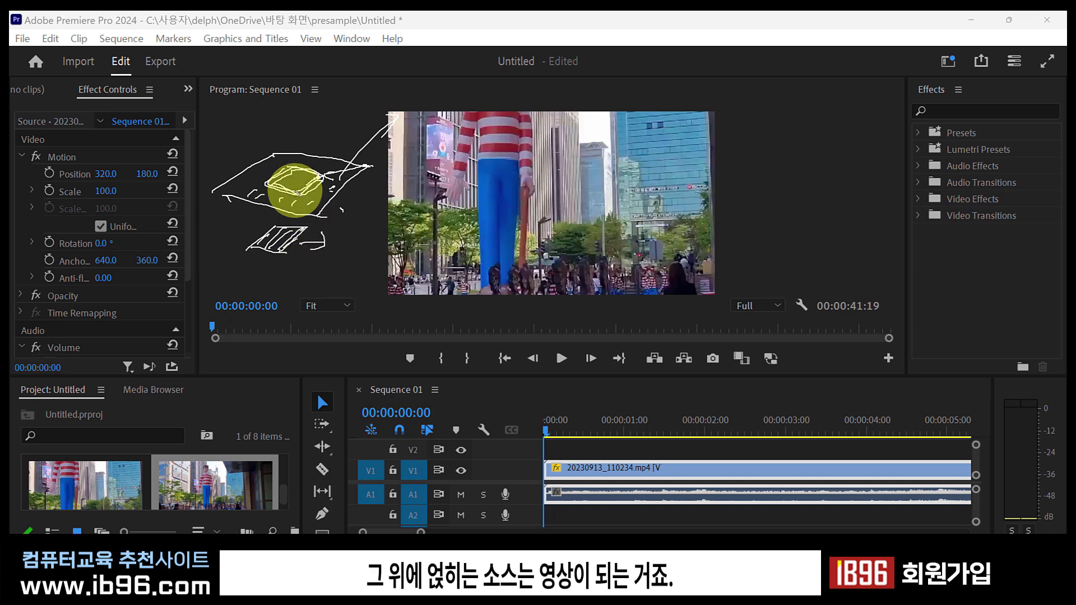
{"action": "key", "text": "Escape"}
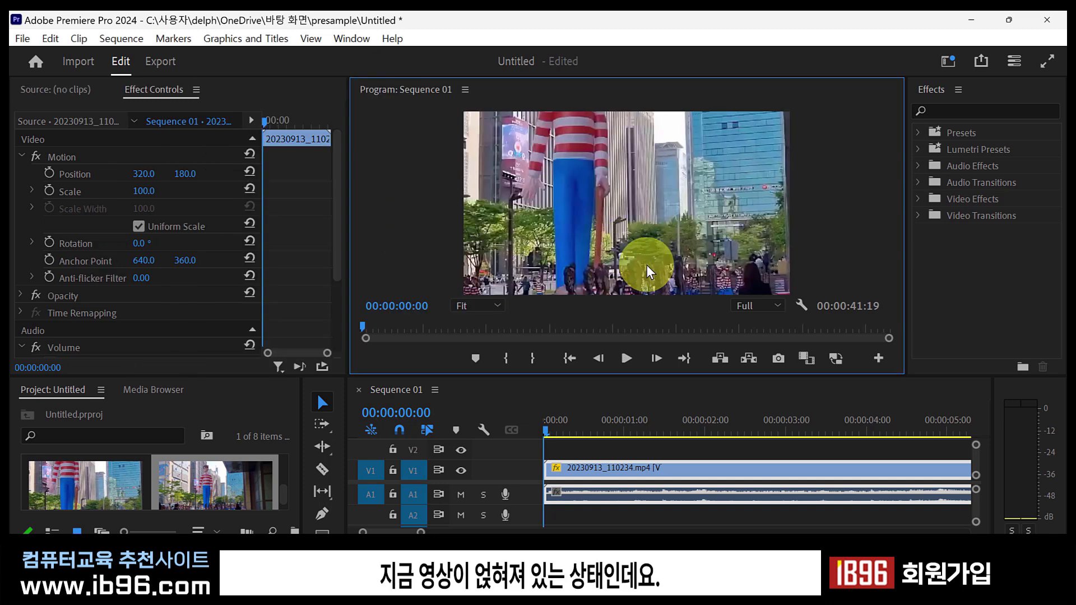
- Select the clip's Motion effect, show its full outline with the program preview at 25%, and reduce Scale to 51
{"action": "left_click", "coordinate": [498, 304]}
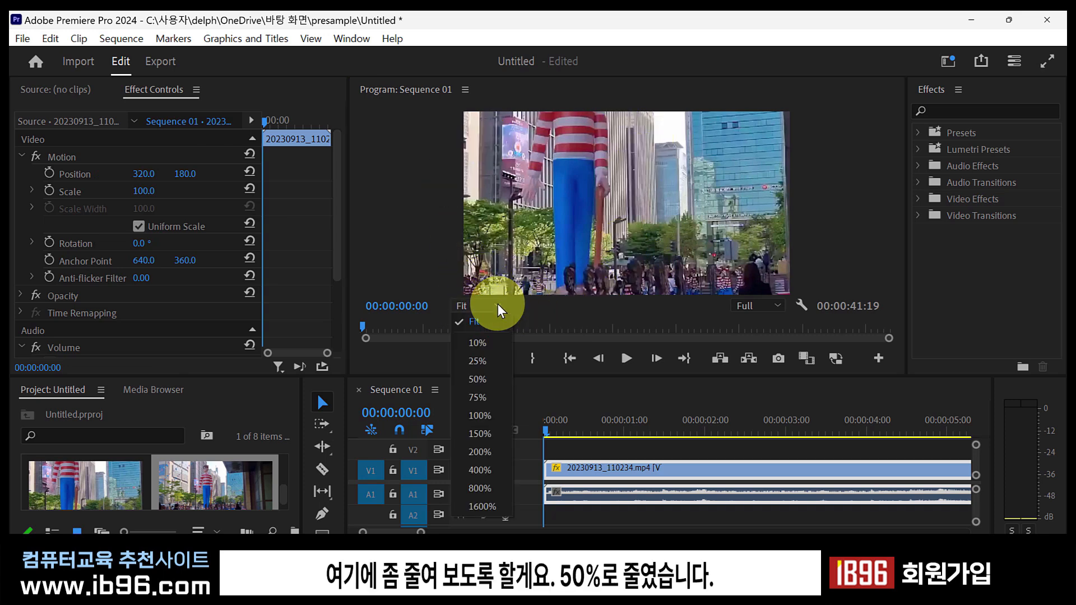
{"action": "left_click", "coordinate": [489, 379]}
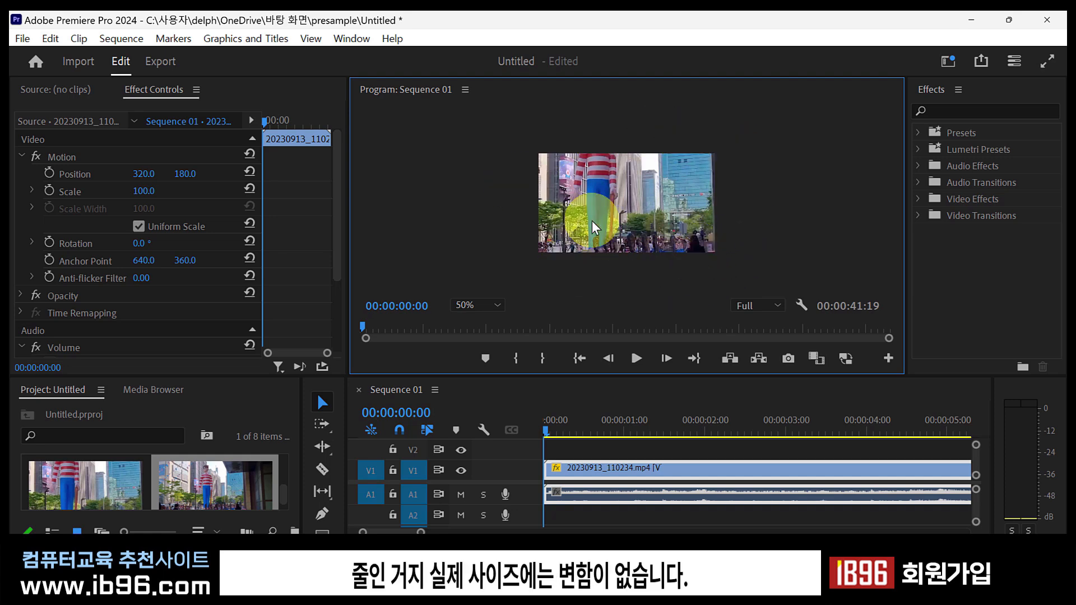
{"action": "left_click", "coordinate": [64, 156]}
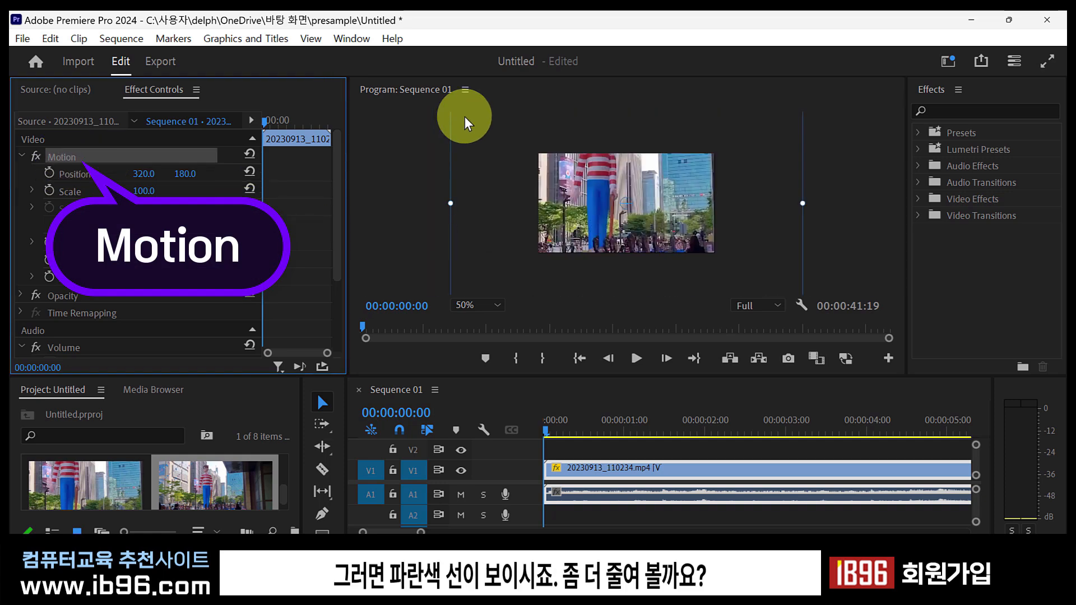
{"action": "left_click", "coordinate": [496, 305]}
{"action": "left_click", "coordinate": [483, 362]}
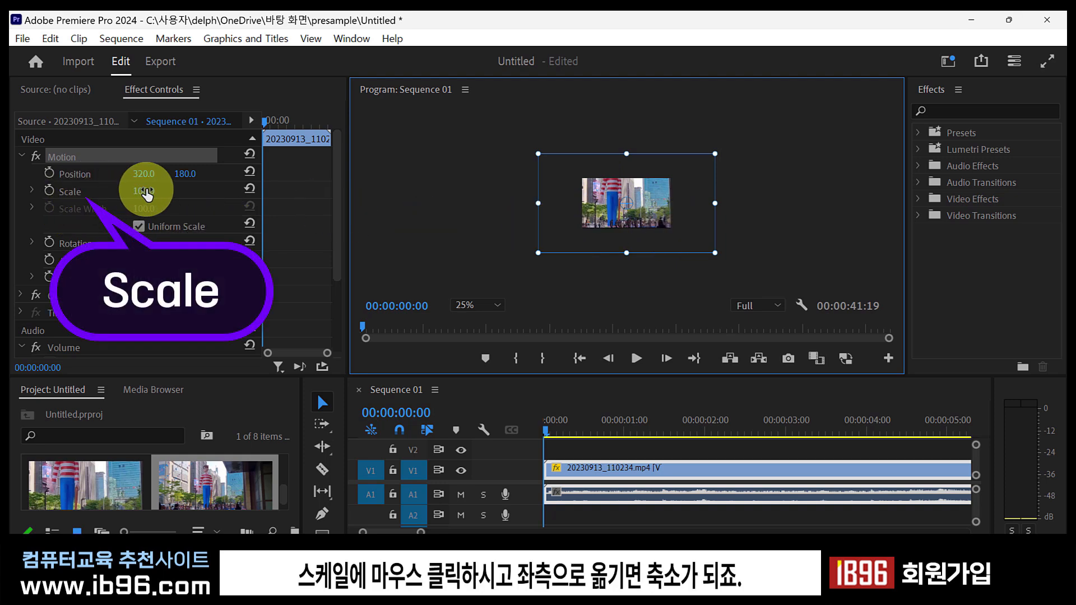
{"action": "left_click_drag", "start_coordinate": [147, 194], "coordinate": [104, 195]}
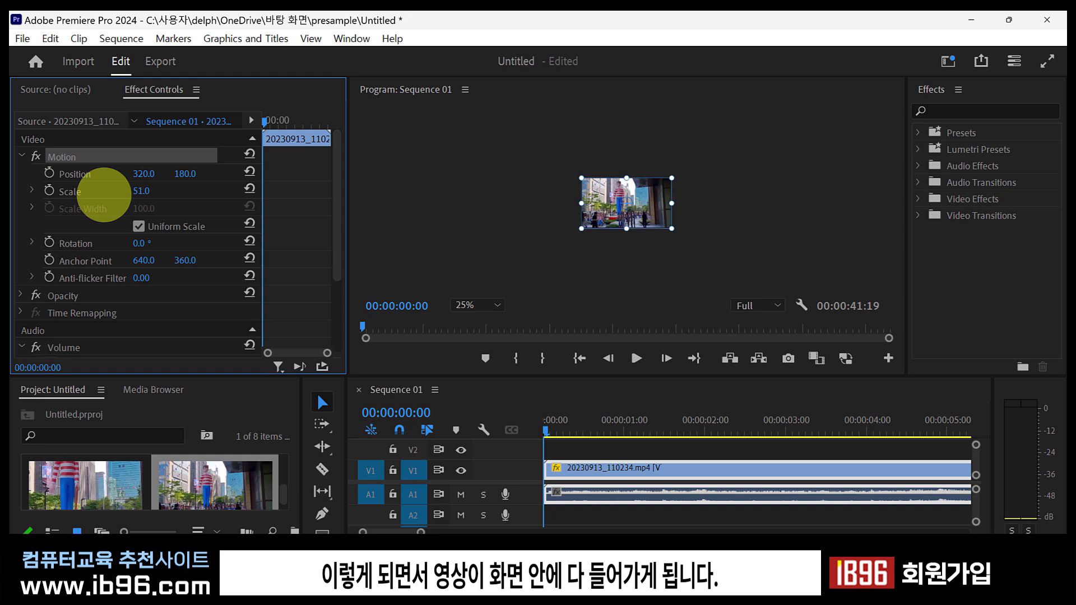
- With the program preview at 75%, move the clip to the frame's upper-left corner and back near the center, at Position 314, 176
{"action": "left_click", "coordinate": [494, 306]}
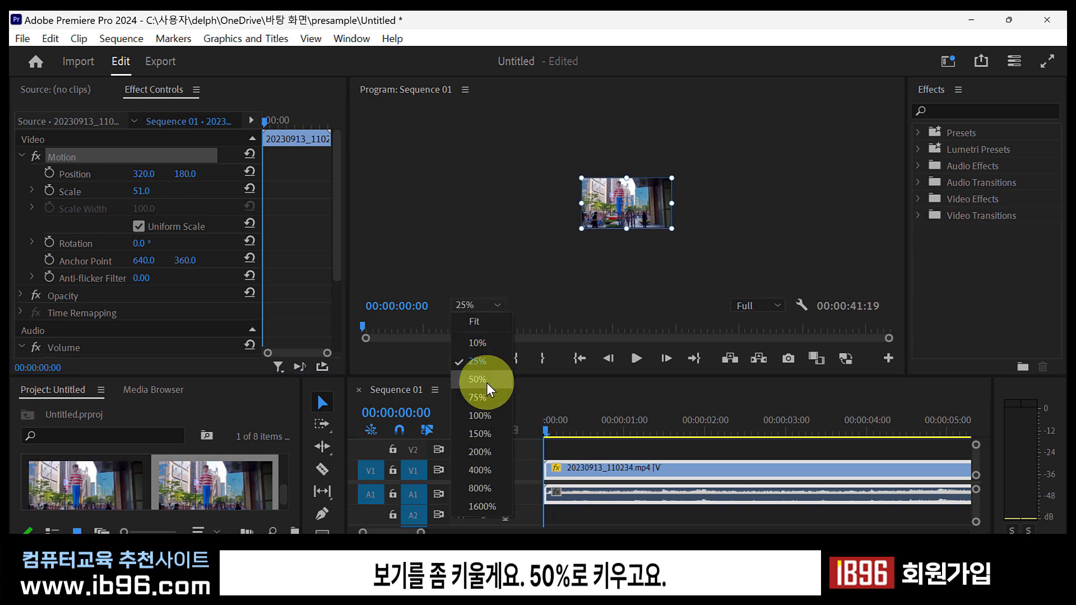
{"action": "left_click", "coordinate": [486, 382]}
{"action": "left_click", "coordinate": [492, 304]}
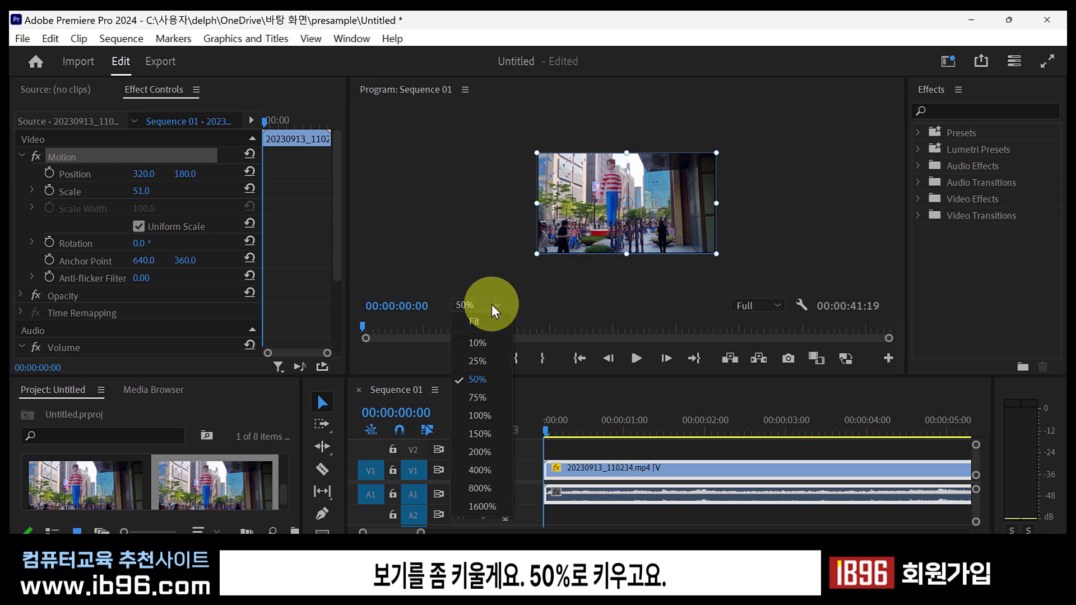
{"action": "left_click", "coordinate": [495, 397]}
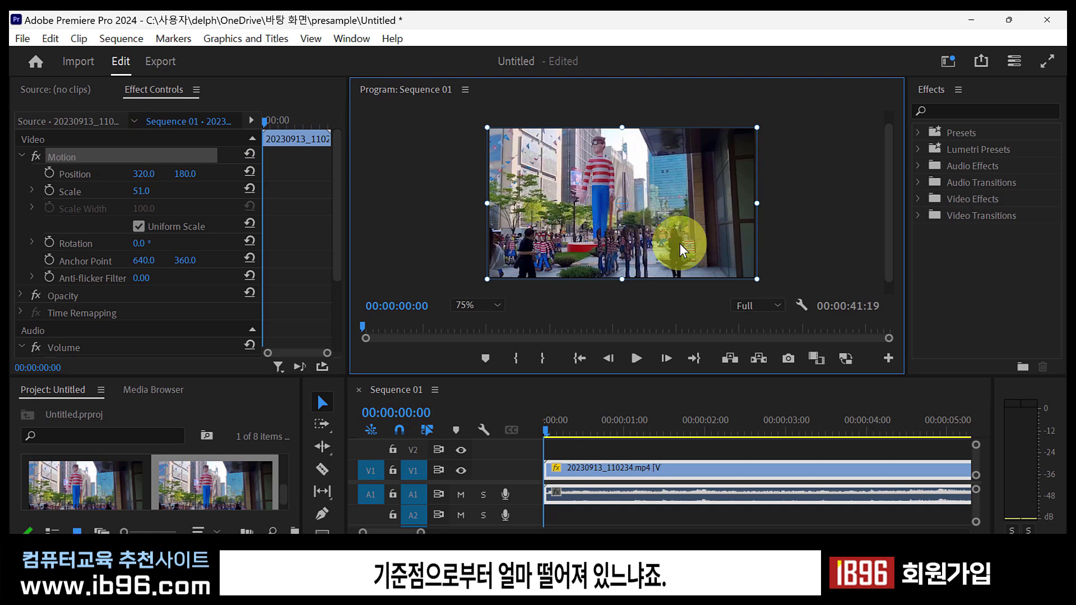
{"action": "left_click_drag", "start_coordinate": [698, 250], "coordinate": [567, 174]}
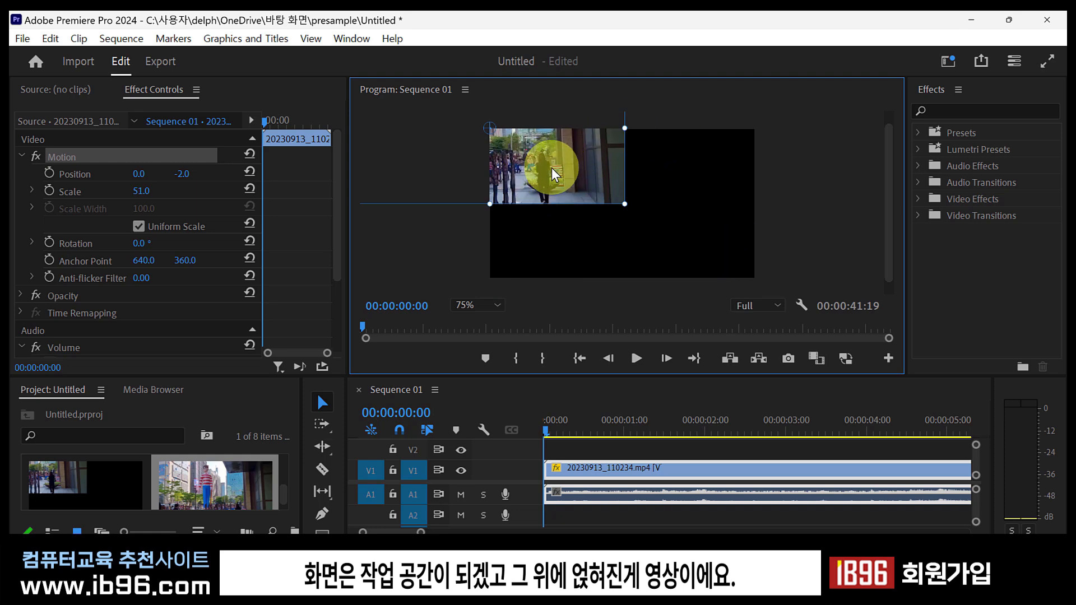
{"action": "left_click_drag", "start_coordinate": [518, 161], "coordinate": [676, 241]}
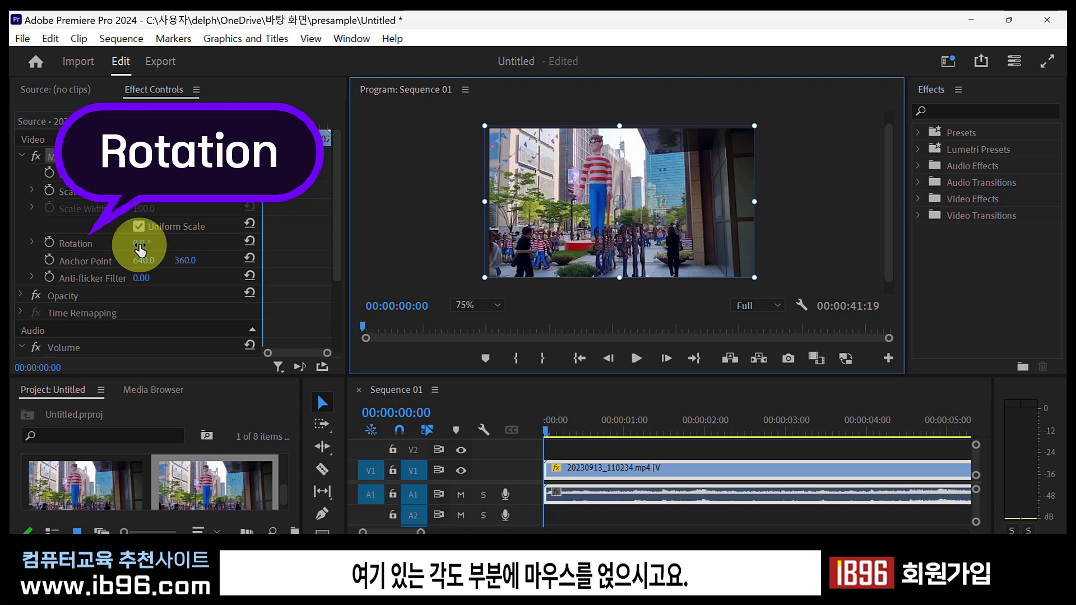
- Try rotating the clip slightly, then set its Rotation back to 0°
{"action": "left_click", "coordinate": [139, 250]}
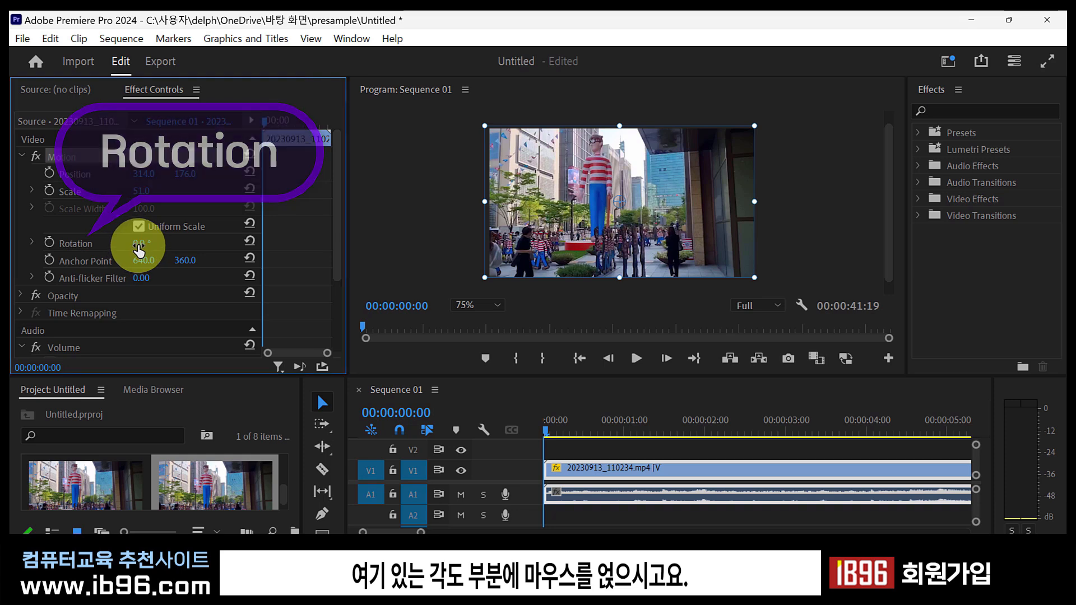
{"action": "mouse_move", "coordinate": [139, 249]}
{"action": "left_mouse_down"}
{"action": "mouse_move", "coordinate": [233, 250]}
{"action": "mouse_move", "coordinate": [146, 253]}
{"action": "left_mouse_up"}
{"action": "left_click", "coordinate": [144, 243]}
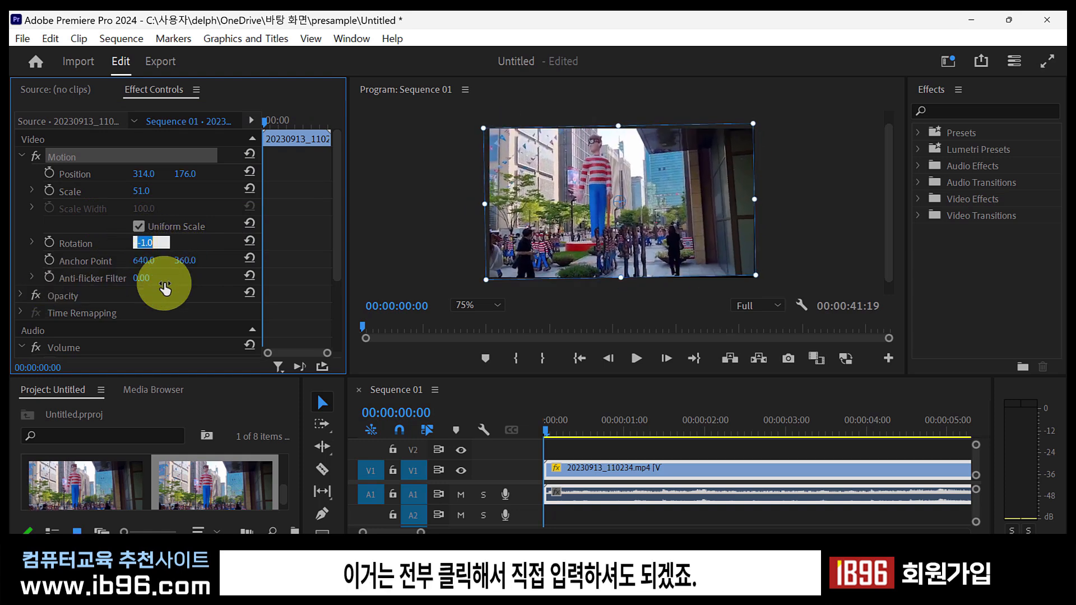
{"action": "type", "text": "0"}
{"action": "key", "text": "Return"}
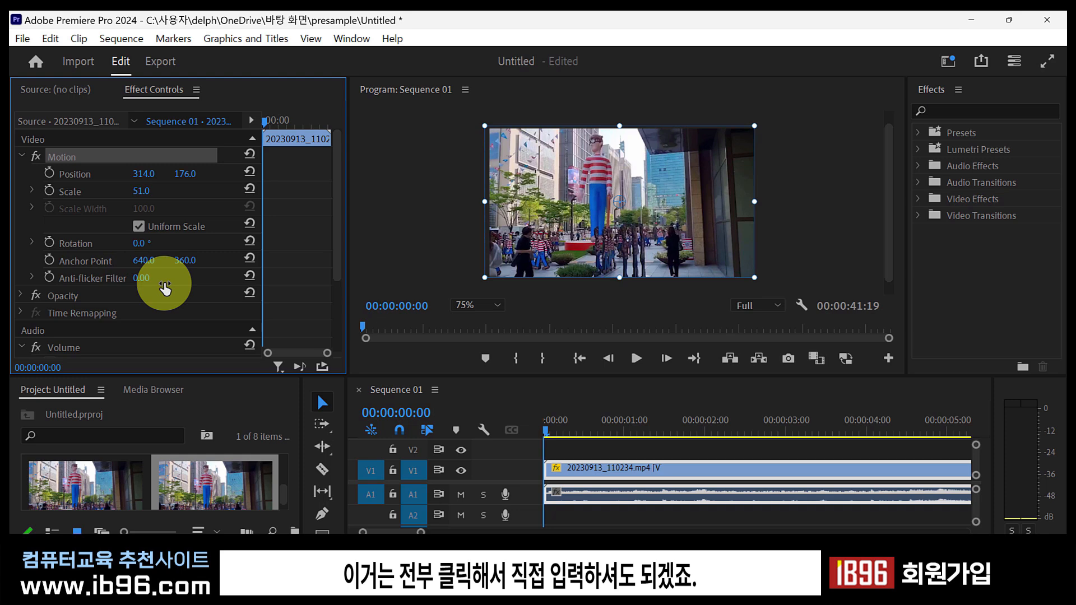
- Reselect the clip's Motion effect and nudge the clip within the preview to Position 318, 182
{"action": "left_click_drag", "start_coordinate": [576, 257], "coordinate": [498, 248]}
{"action": "left_click", "coordinate": [331, 247]}
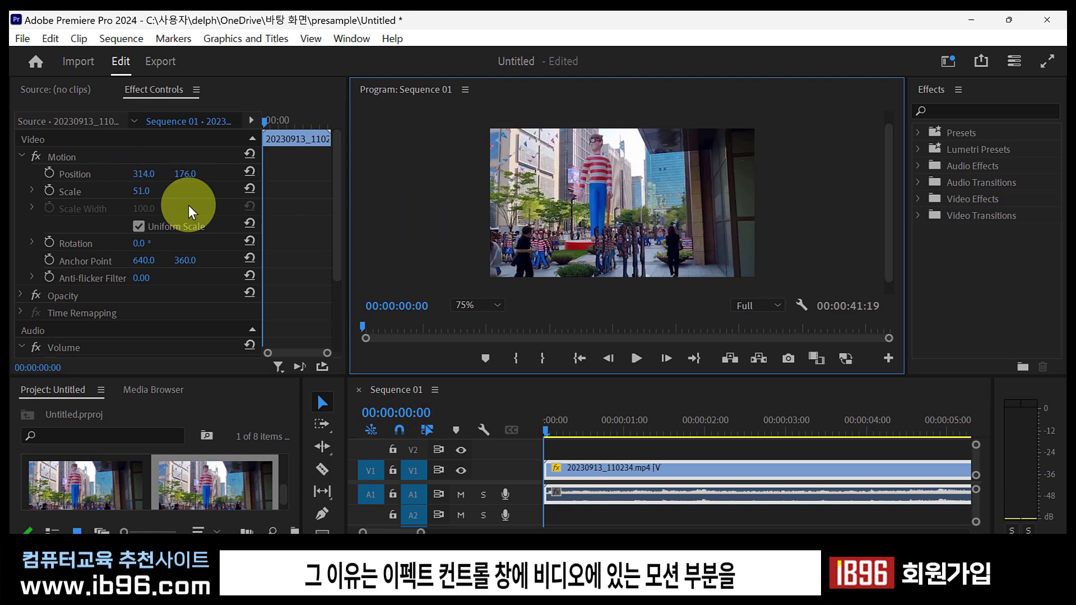
{"action": "left_click", "coordinate": [35, 144]}
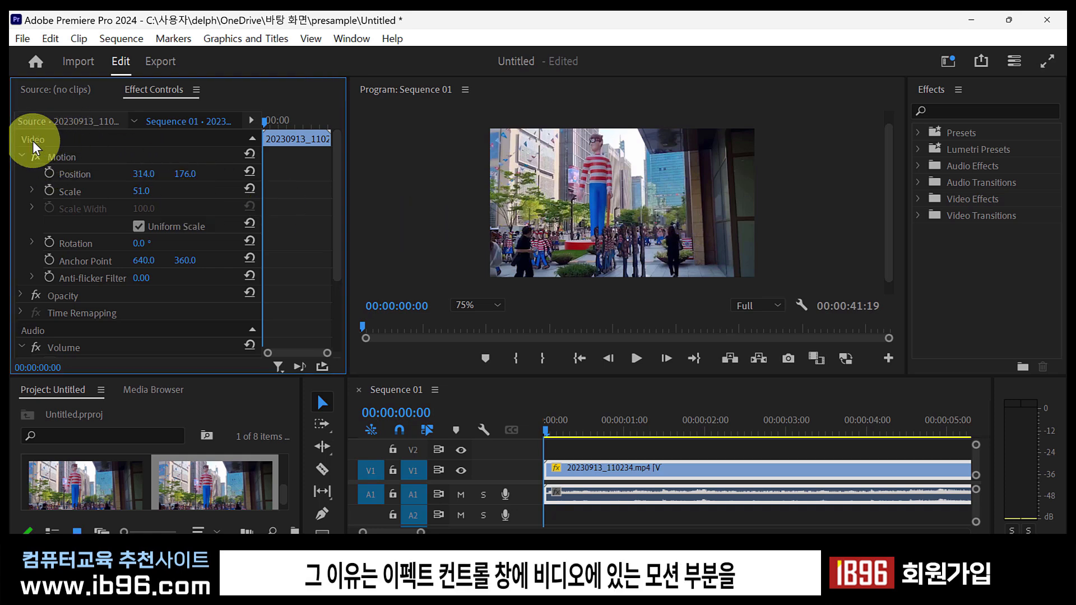
{"action": "left_click", "coordinate": [64, 159]}
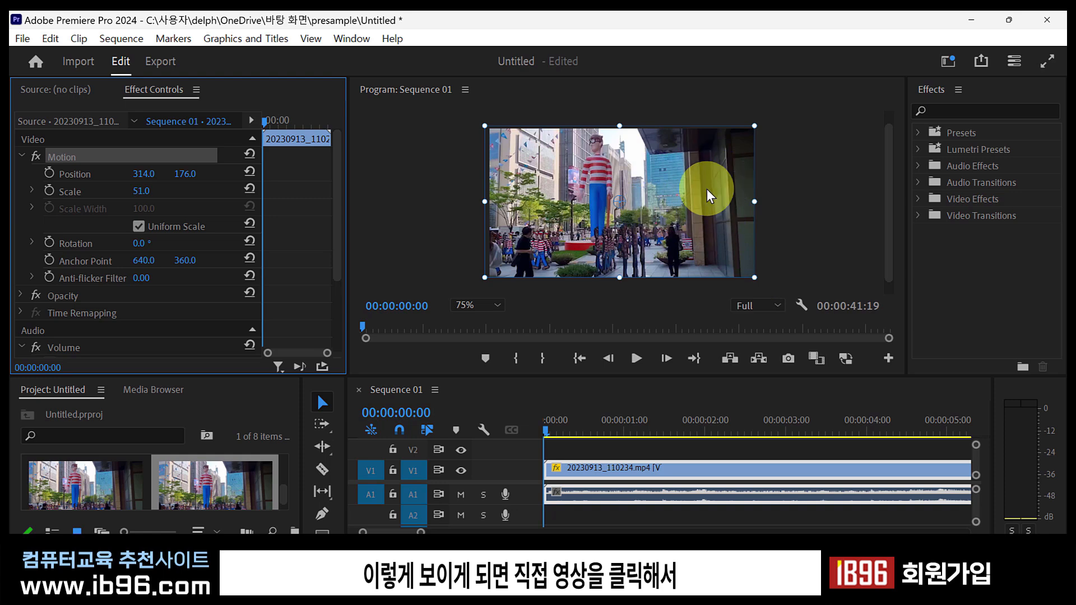
{"action": "mouse_move", "coordinate": [701, 181]}
{"action": "left_mouse_down"}
{"action": "mouse_move", "coordinate": [577, 207]}
{"action": "mouse_move", "coordinate": [756, 216]}
{"action": "mouse_move", "coordinate": [583, 211]}
{"action": "mouse_move", "coordinate": [761, 233]}
{"action": "mouse_move", "coordinate": [692, 192]}
{"action": "mouse_move", "coordinate": [705, 193]}
{"action": "mouse_move", "coordinate": [696, 180]}
{"action": "left_mouse_up"}
{"action": "left_click", "coordinate": [238, 139]}
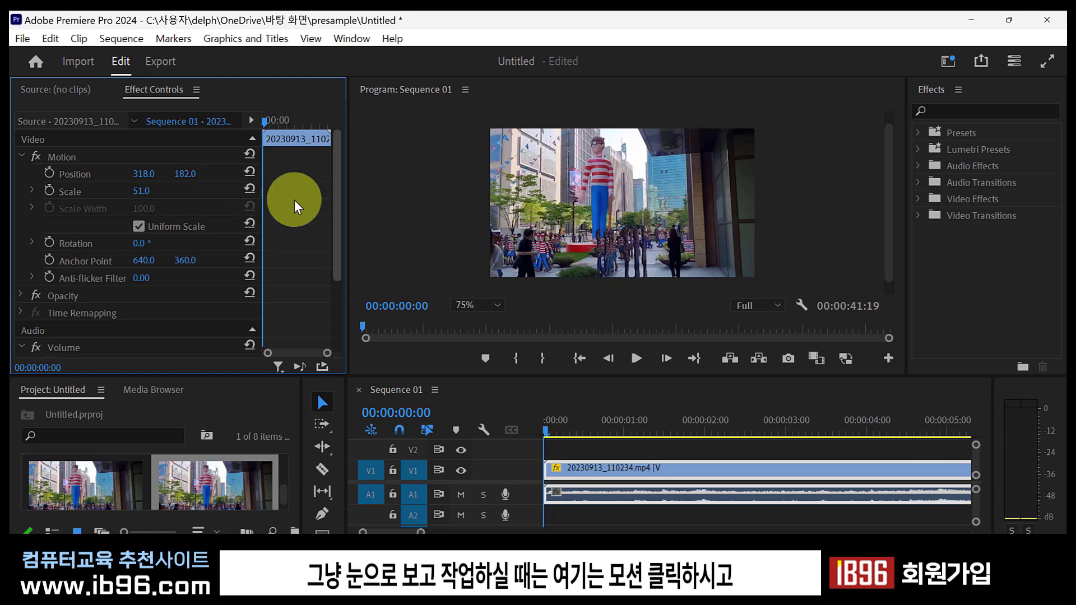
- Select the Motion effect, move the clip in the preview to Position 344, 206 and undo the move
{"action": "left_click", "coordinate": [67, 162]}
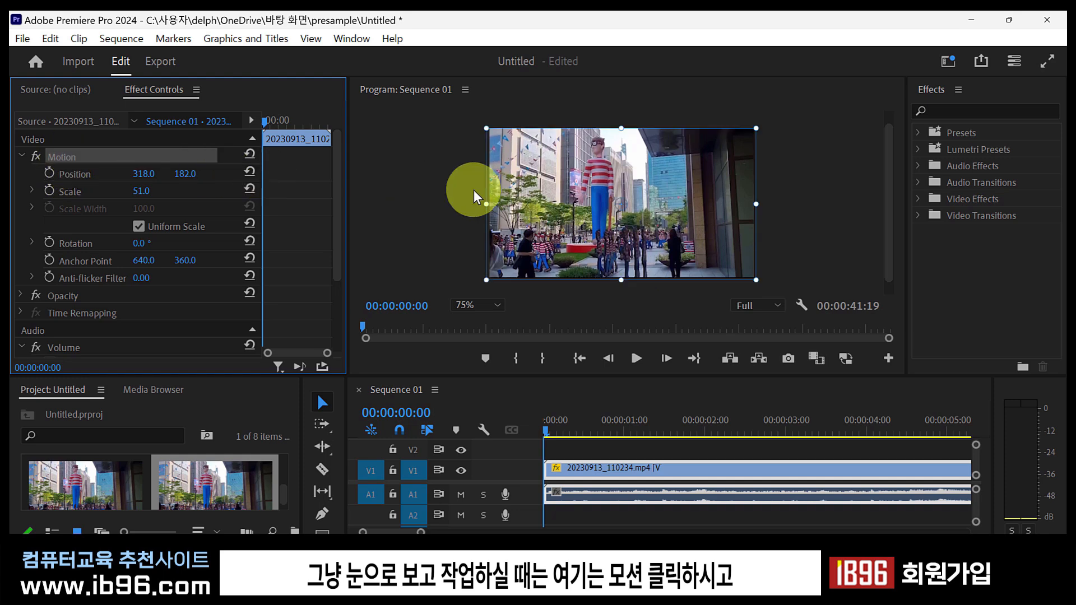
{"action": "mouse_move", "coordinate": [567, 212]}
{"action": "left_mouse_down"}
{"action": "mouse_move", "coordinate": [493, 207]}
{"action": "mouse_move", "coordinate": [574, 203]}
{"action": "mouse_move", "coordinate": [578, 215]}
{"action": "left_mouse_up"}
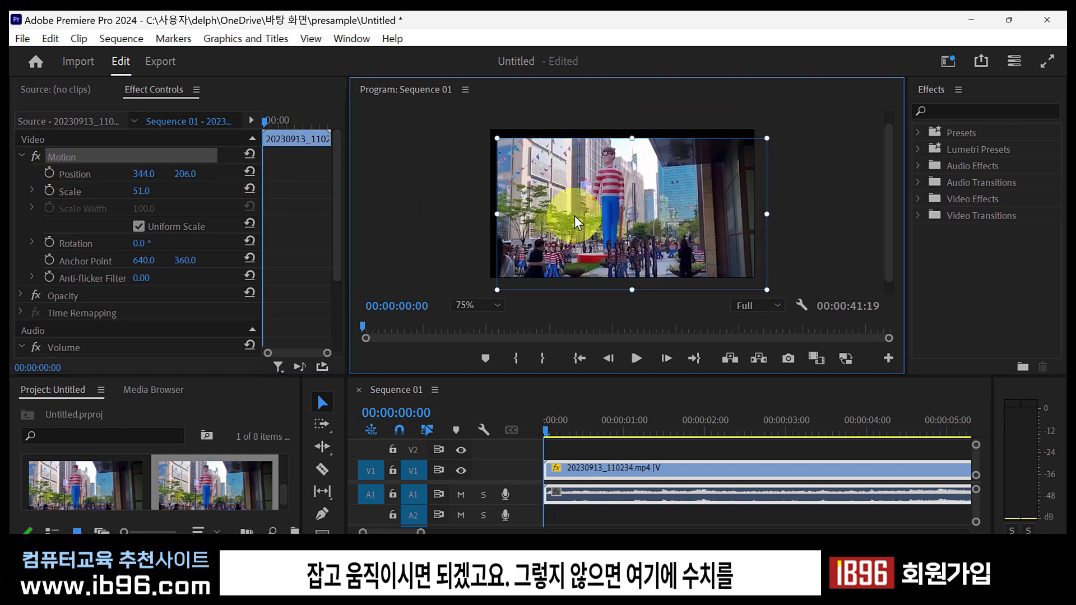
{"action": "key", "text": "ctrl+z"}
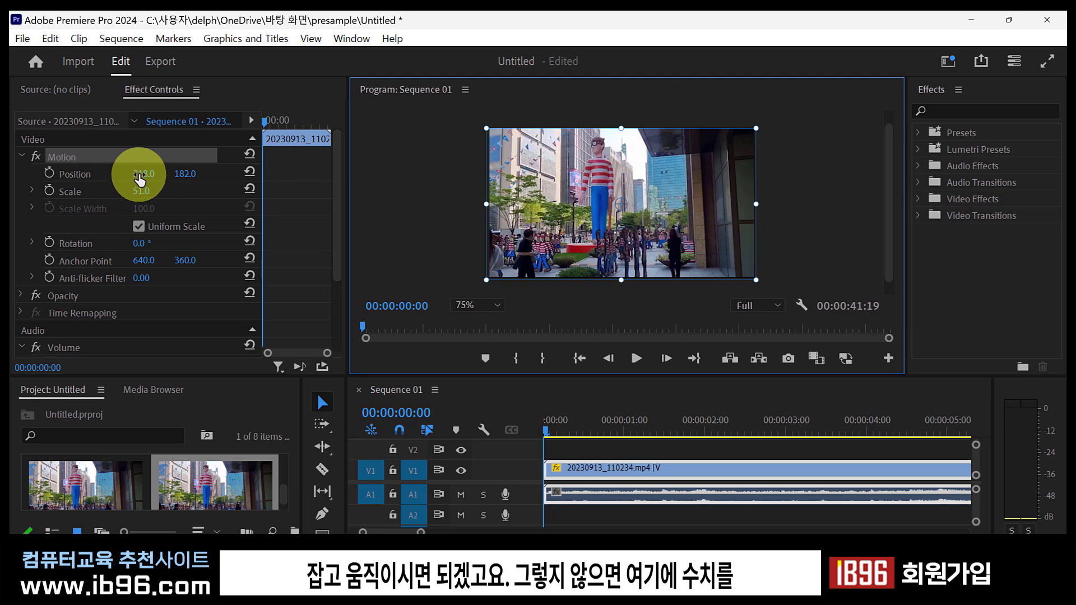
- Set the clip's Position to exactly 320 horizontally and 180 vertically
{"action": "left_click", "coordinate": [143, 174]}
{"action": "type", "text": "320"}
{"action": "key", "text": "Return"}
{"action": "left_click", "coordinate": [191, 168]}
{"action": "type", "text": "180"}
{"action": "key", "text": "Return"}
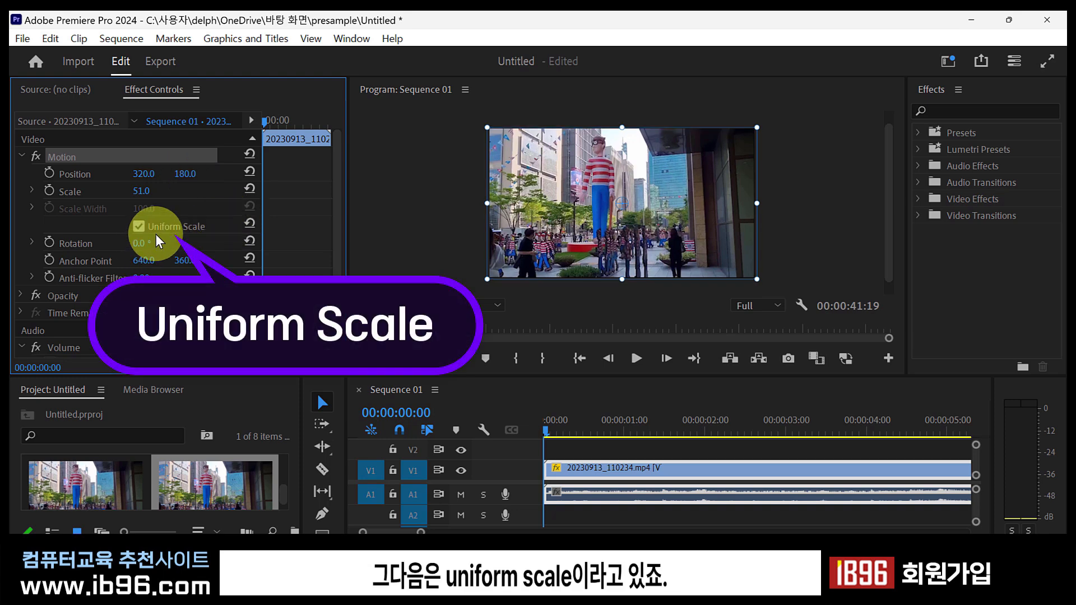
- Set the clip's Scale to 50, then turn Uniform Scale off and back on
{"action": "mouse_move", "coordinate": [150, 194]}
{"action": "left_mouse_down"}
{"action": "mouse_move", "coordinate": [126, 197]}
{"action": "mouse_move", "coordinate": [151, 194]}
{"action": "left_mouse_up"}
{"action": "left_click", "coordinate": [140, 227]}
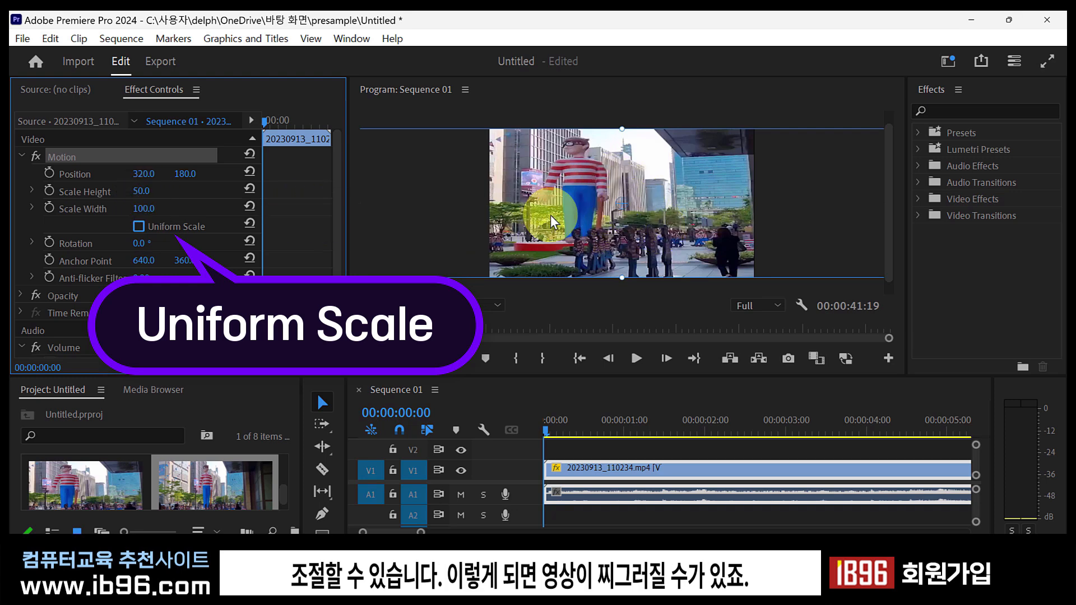
{"action": "left_click", "coordinate": [160, 230]}
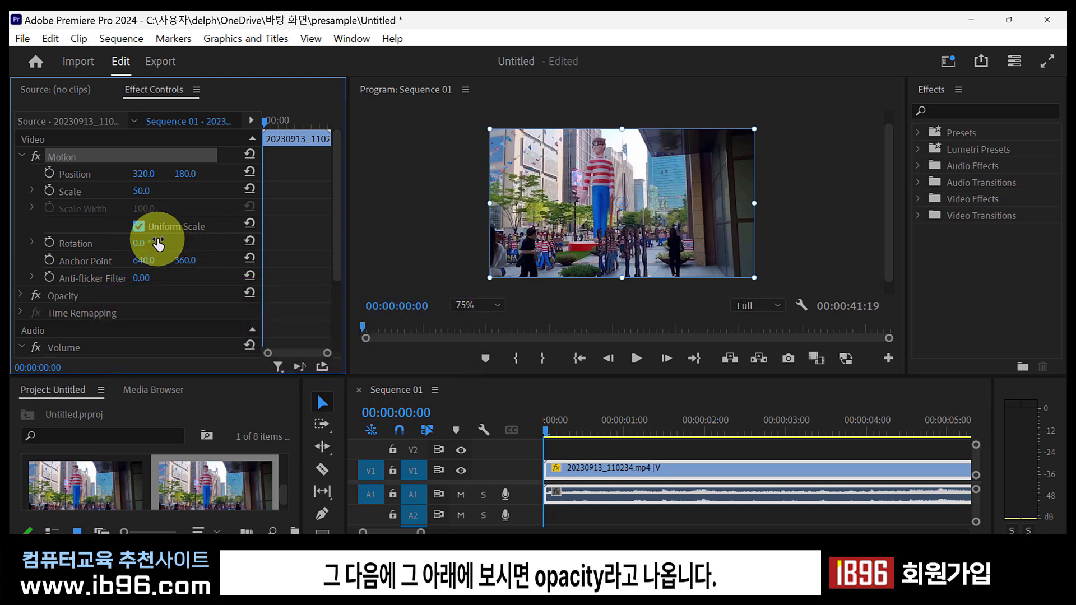
- Expand the clip's Opacity settings and lower its Opacity to 27%
{"action": "left_click", "coordinate": [21, 297]}
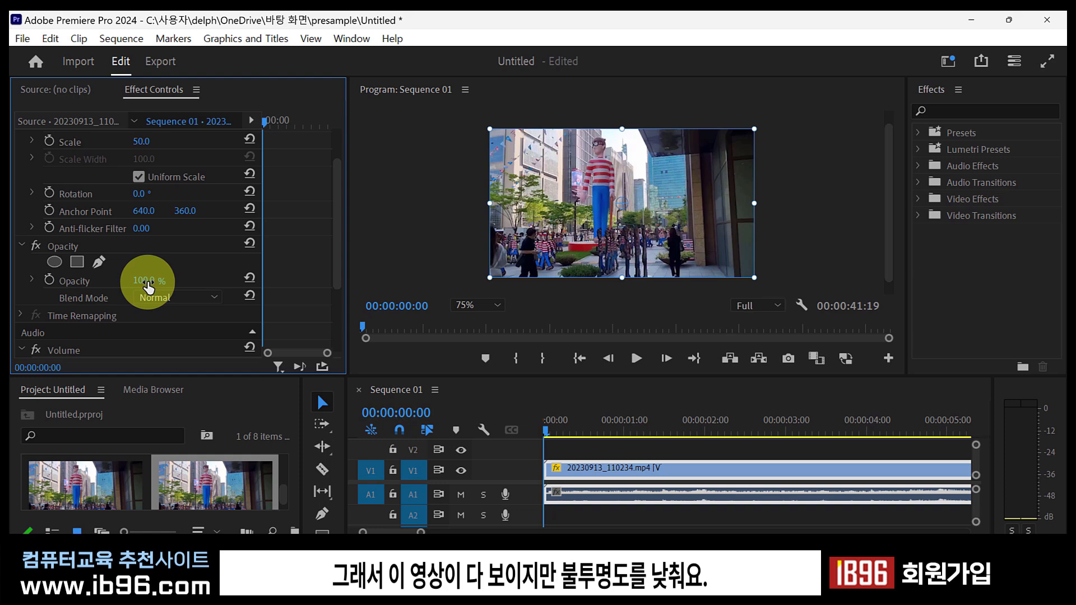
{"action": "left_click_drag", "start_coordinate": [144, 281], "coordinate": [62, 283]}
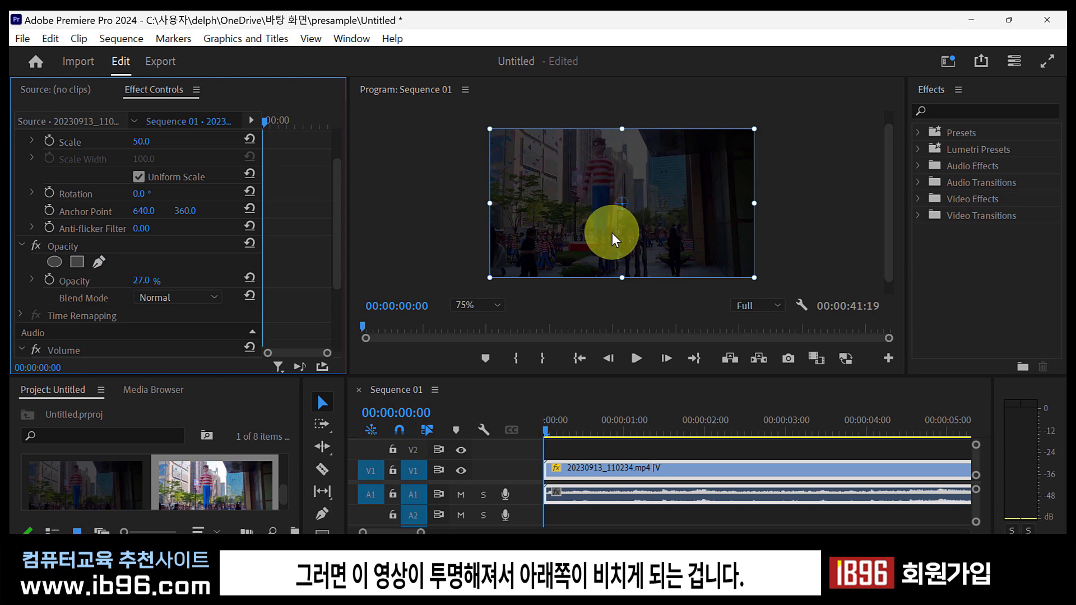
- Move 20230913_110234.mp4 up to track V2 and place A002_C018_0922BW_001.mp4 beneath it at the start of V1
{"action": "left_click_drag", "start_coordinate": [612, 380], "coordinate": [617, 345]}
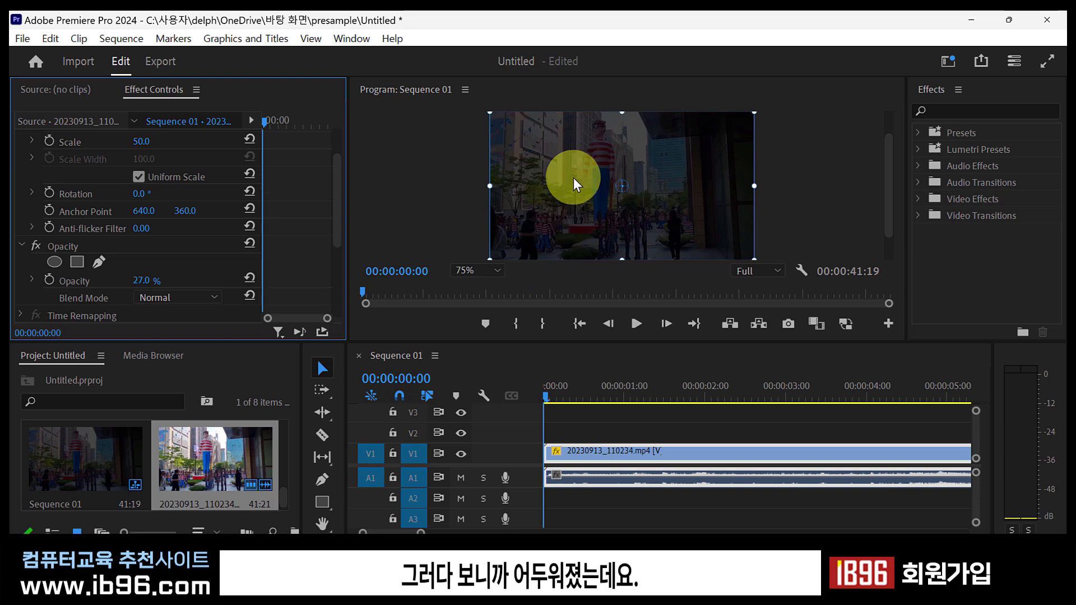
{"action": "left_click_drag", "start_coordinate": [586, 457], "coordinate": [577, 433]}
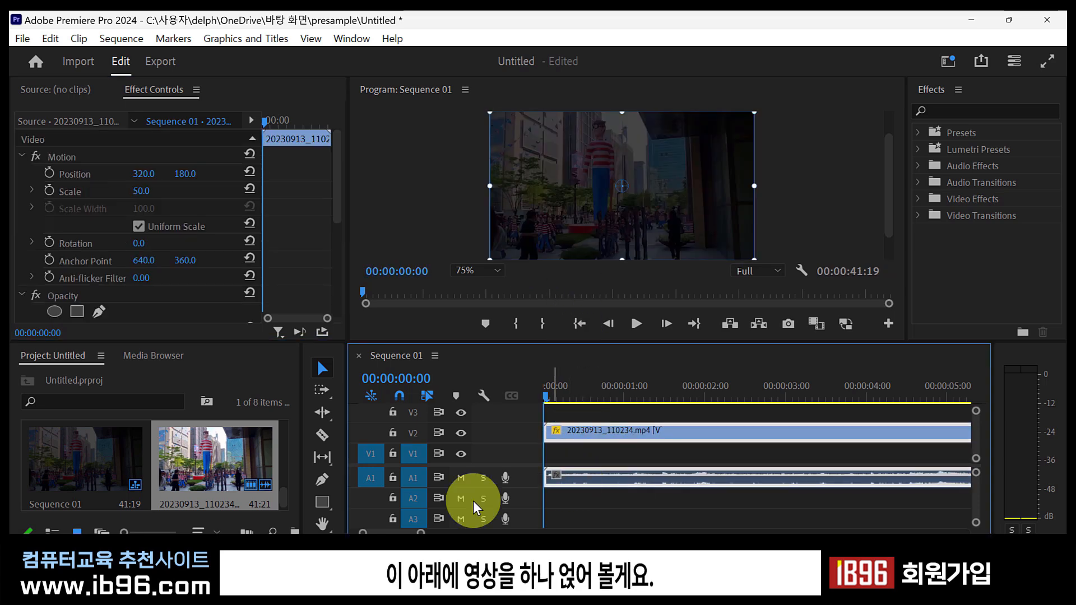
{"action": "scroll", "coordinate": [120, 456], "scroll_direction": "up", "scroll_amount": 3}
{"action": "left_click_drag", "start_coordinate": [120, 456], "coordinate": [529, 460]}
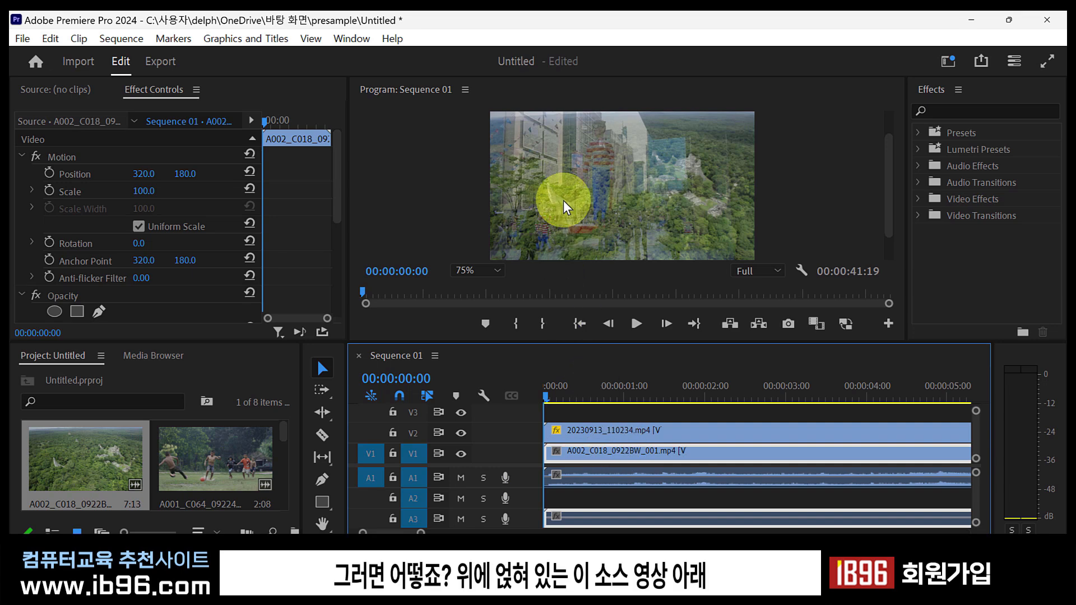
- Compare the two stacked clips' settings, then raise the Opacity of 20230913_110234.mp4 on V2 to 100%
{"action": "left_click", "coordinate": [587, 430]}
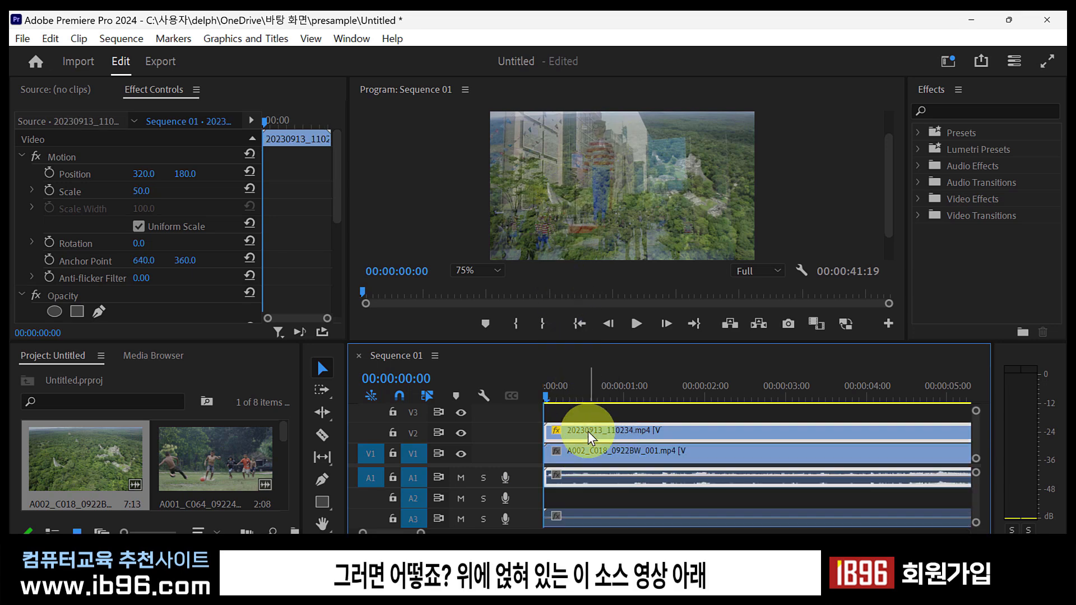
{"action": "left_click", "coordinate": [617, 462]}
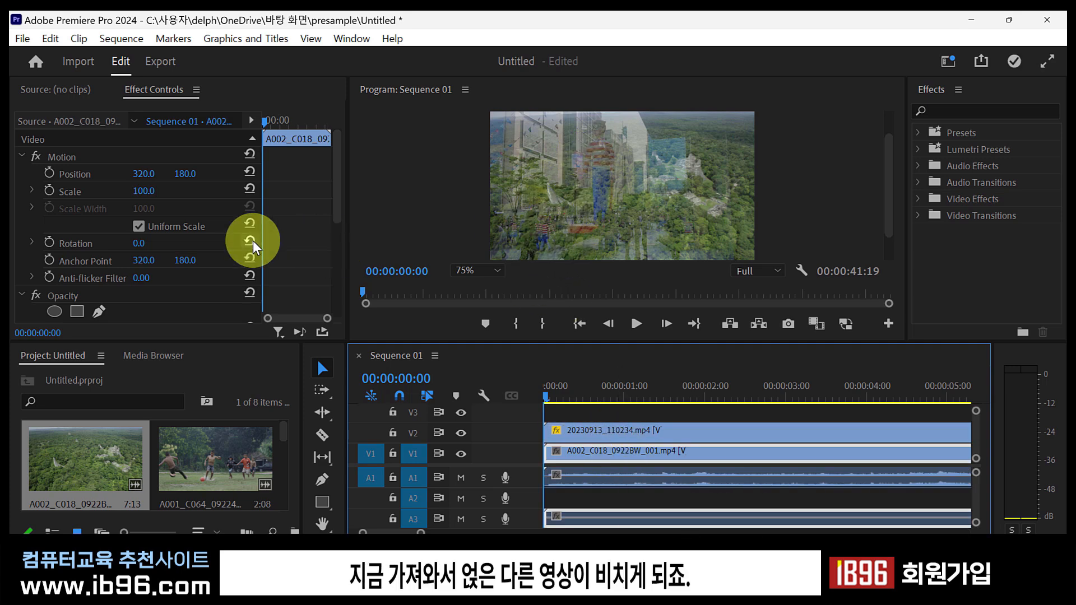
{"action": "scroll", "coordinate": [167, 297], "scroll_direction": "down", "scroll_amount": 3}
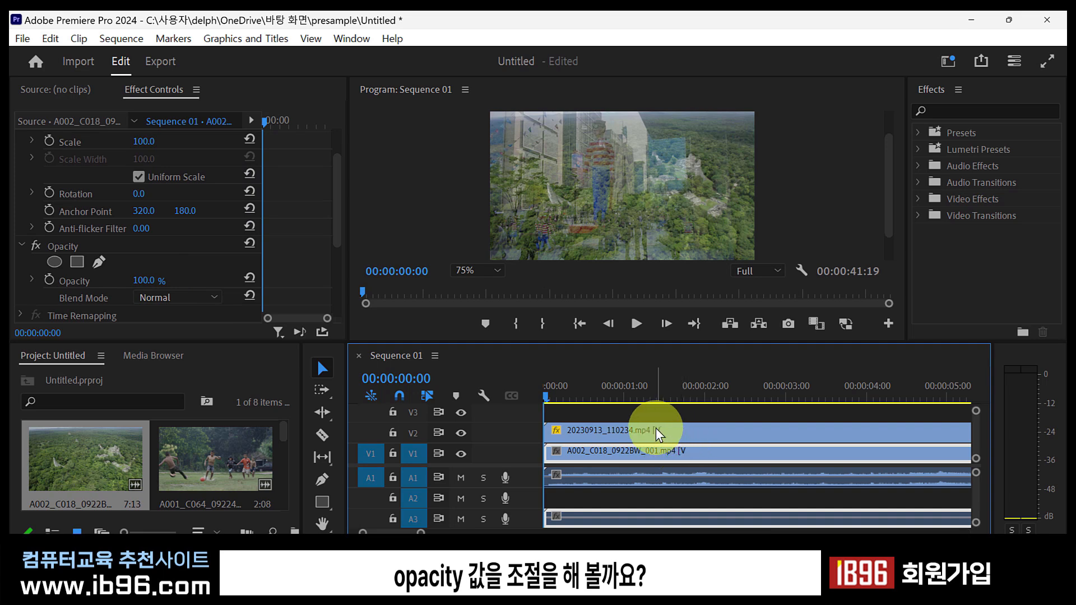
{"action": "left_click", "coordinate": [599, 431]}
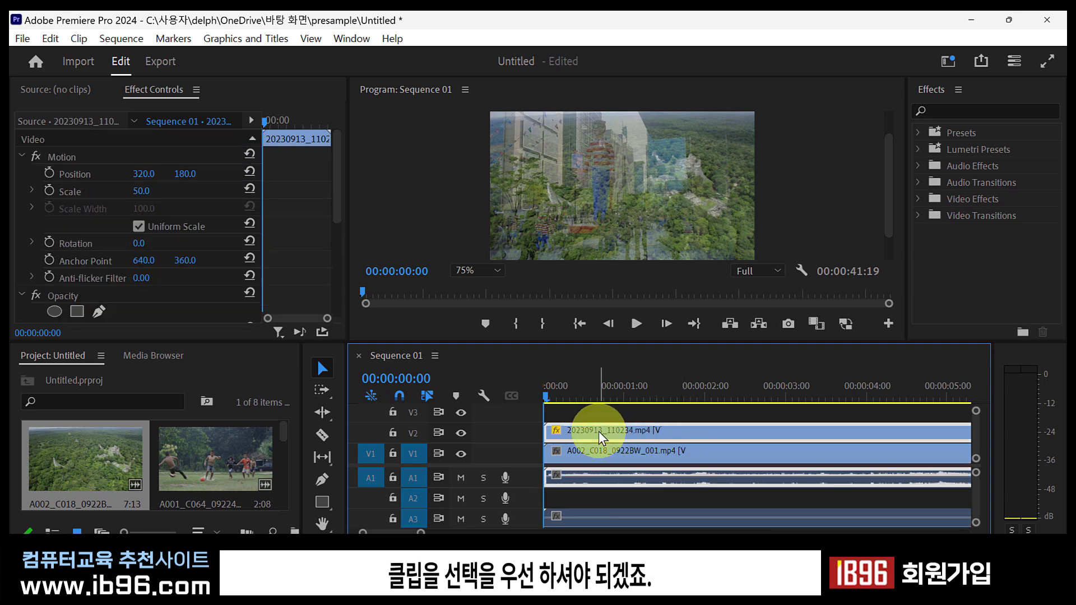
{"action": "scroll", "coordinate": [191, 289], "scroll_direction": "down", "scroll_amount": 3}
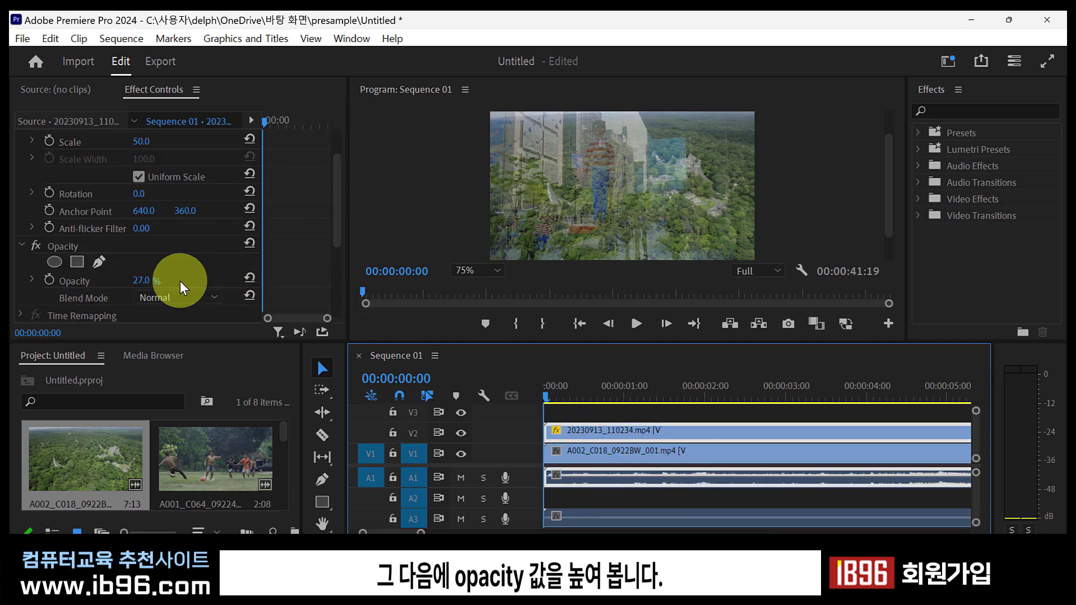
{"action": "left_click_drag", "start_coordinate": [132, 281], "coordinate": [338, 281]}
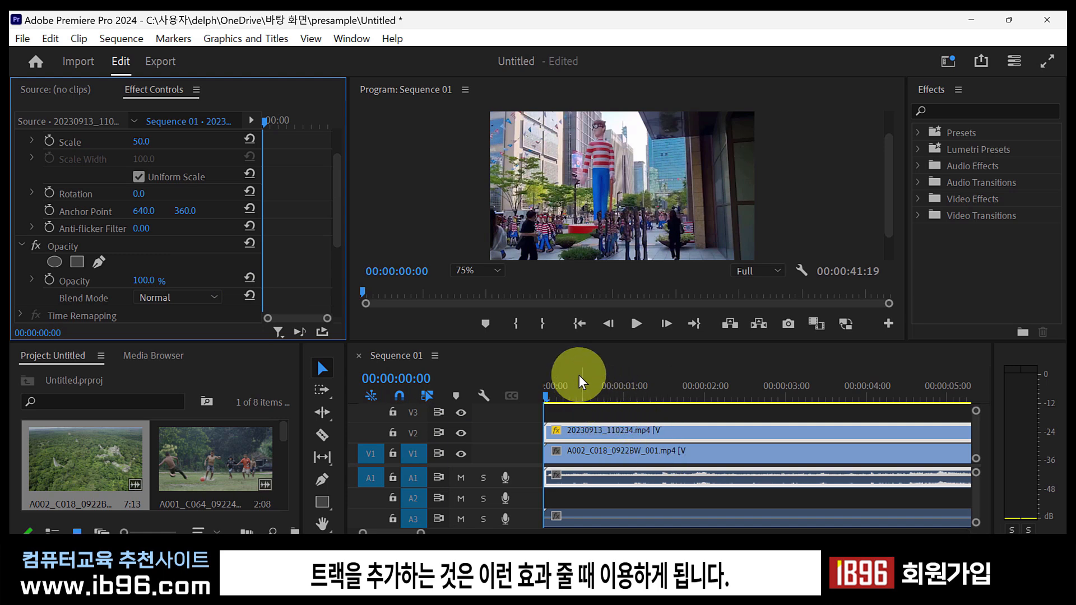
{"action": "left_click_drag", "start_coordinate": [152, 286], "coordinate": [342, 296]}
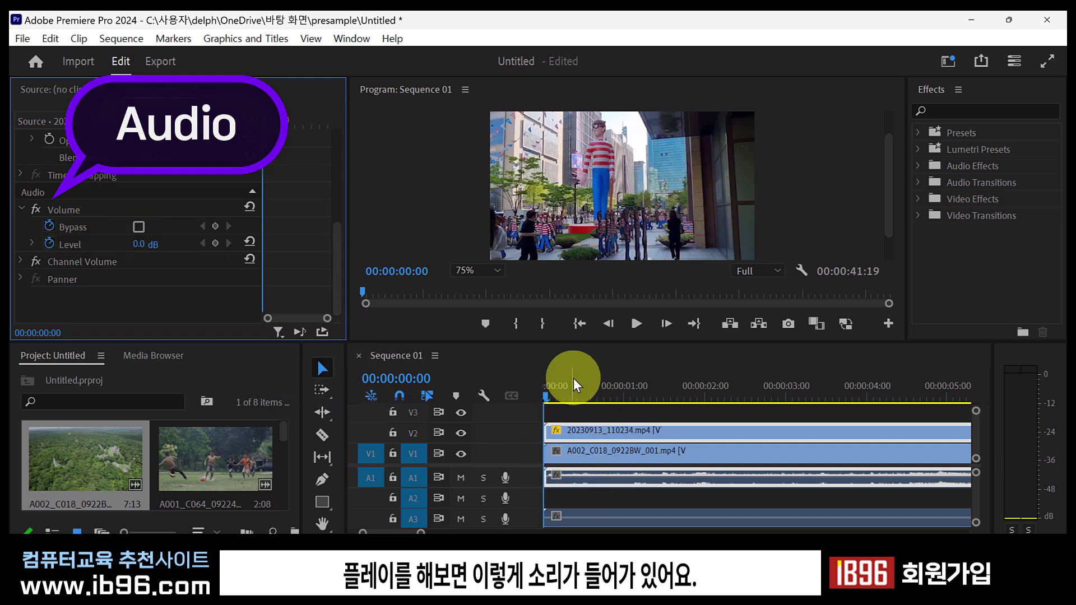
- Play the sequence up to 00:00:01:17 and lower the V2 clip's audio volume Level there to -95.3 dB
{"action": "left_click", "coordinate": [637, 323]}
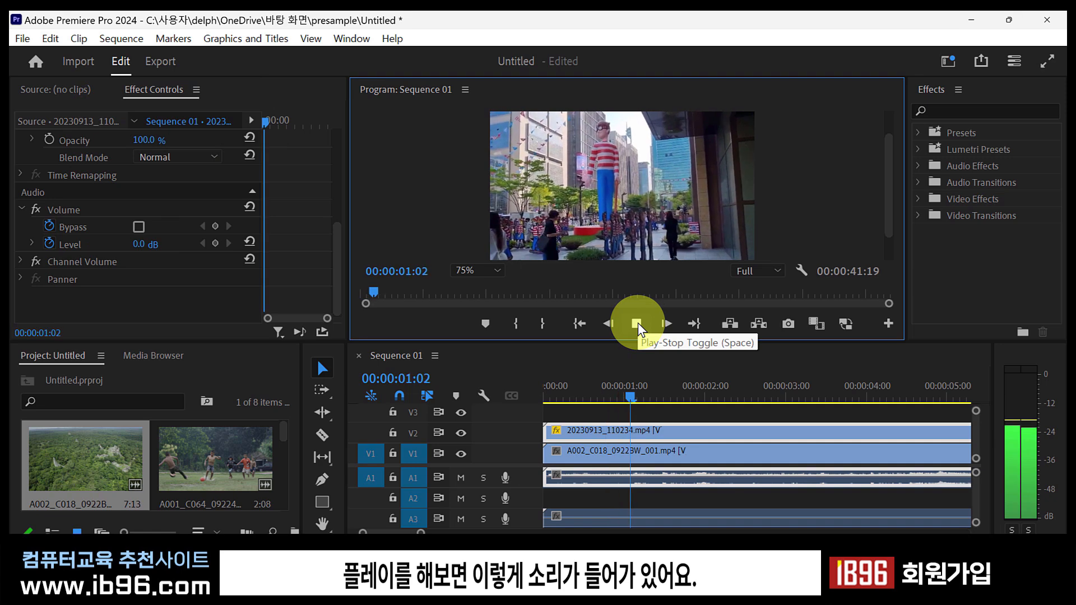
{"action": "left_click", "coordinate": [638, 322]}
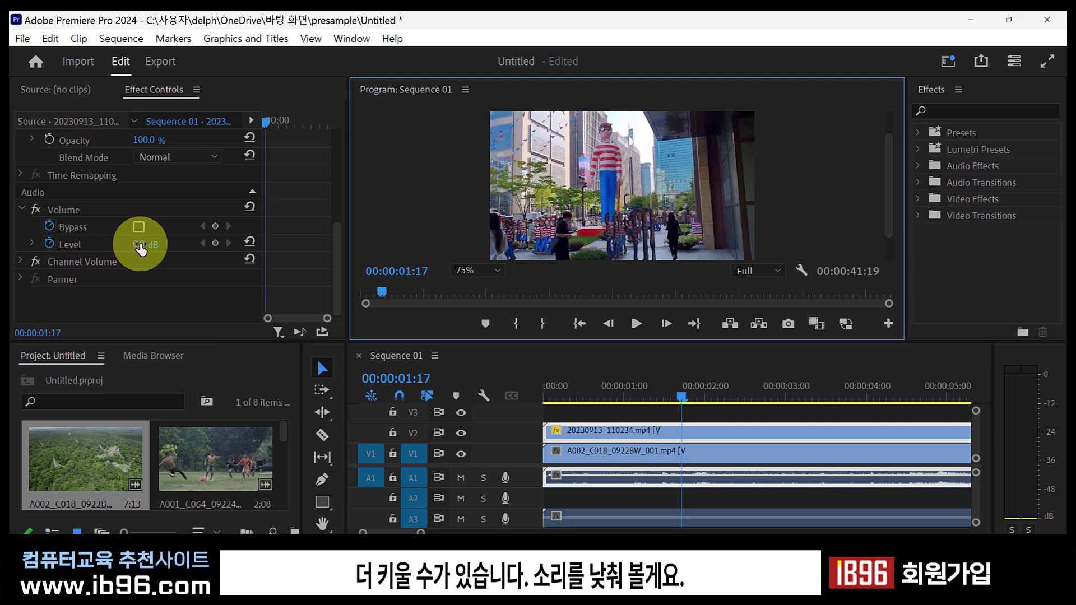
{"action": "left_click_drag", "start_coordinate": [142, 249], "coordinate": [79, 246]}
- Replay from the sequence start to check the sound, then raise the volume Level at 00:00:00:00 to -22.7 dB
{"action": "left_click_drag", "start_coordinate": [592, 388], "coordinate": [541, 388]}
{"action": "left_click", "coordinate": [640, 329]}
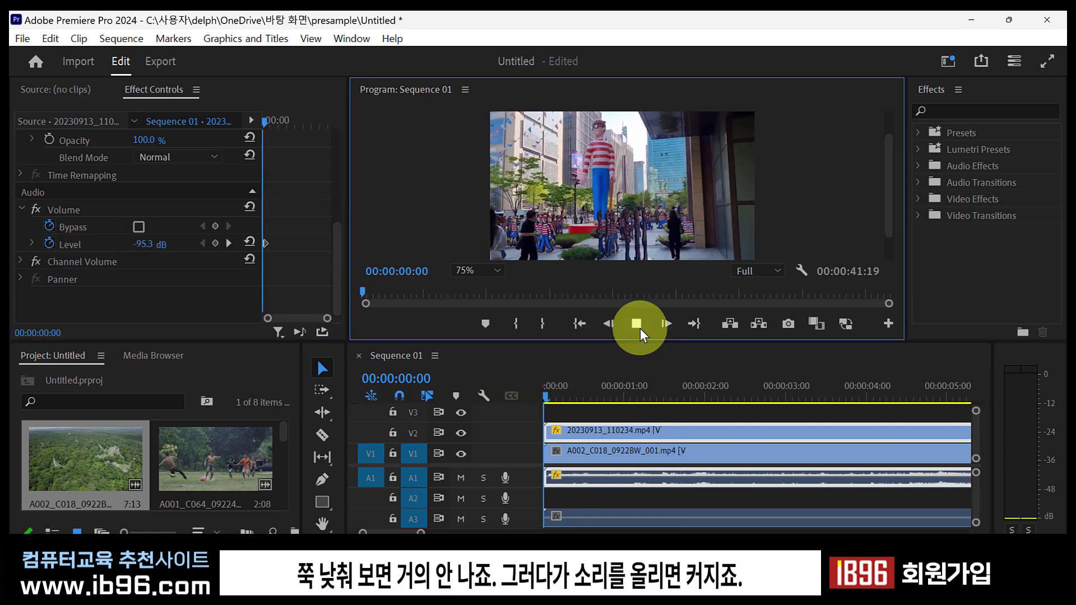
{"action": "left_click_drag", "start_coordinate": [138, 249], "coordinate": [243, 243]}
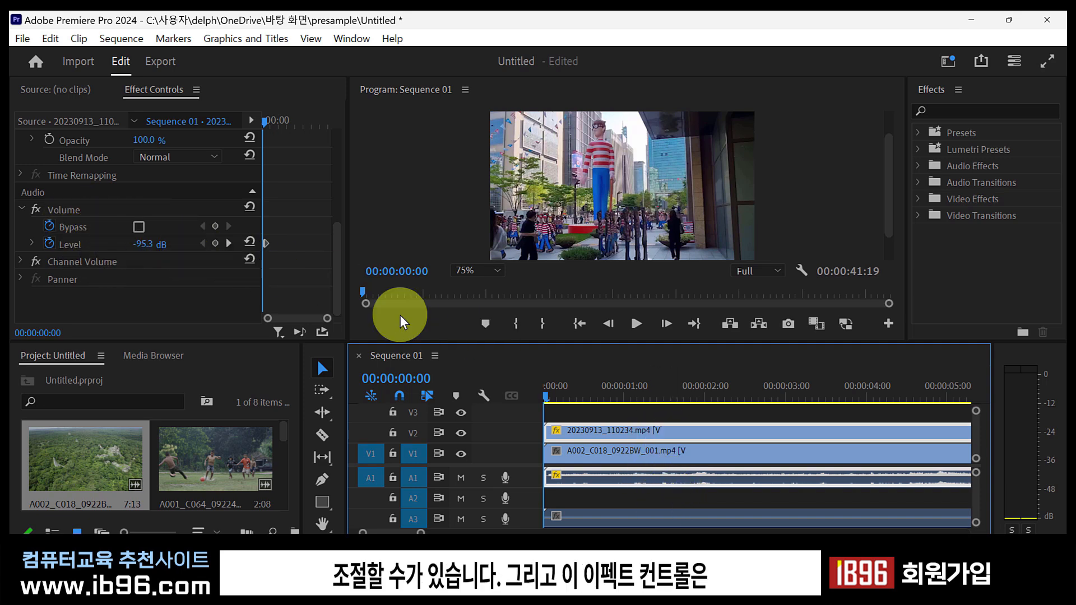
{"action": "left_click_drag", "start_coordinate": [140, 246], "coordinate": [241, 253]}
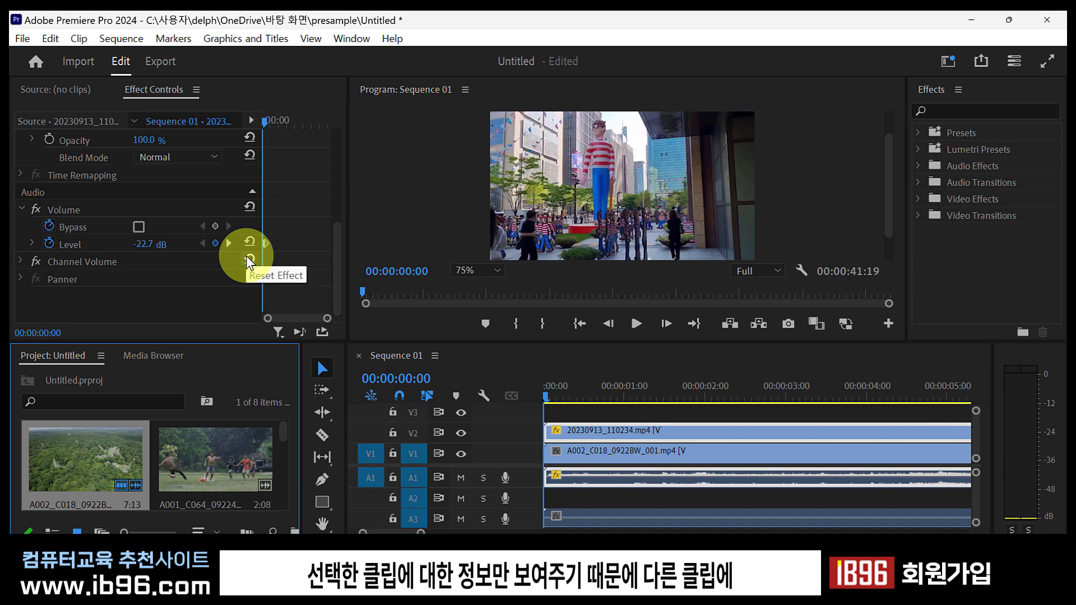
- Alternate the selection between the V1 and V2 clips to compare their individual effect settings and durations
{"action": "left_click", "coordinate": [599, 455]}
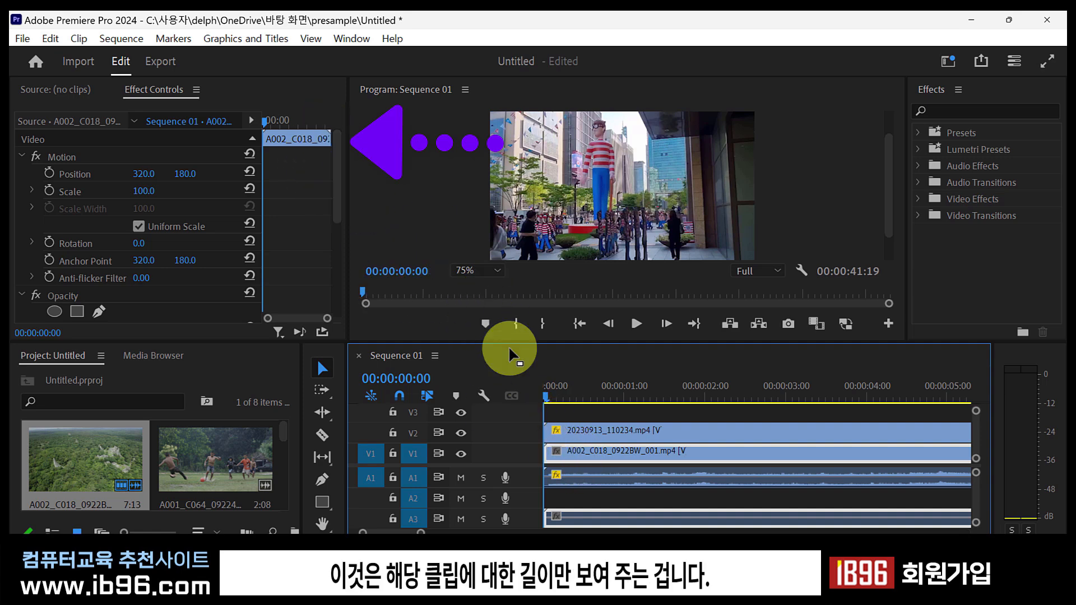
{"action": "left_click", "coordinate": [568, 433]}
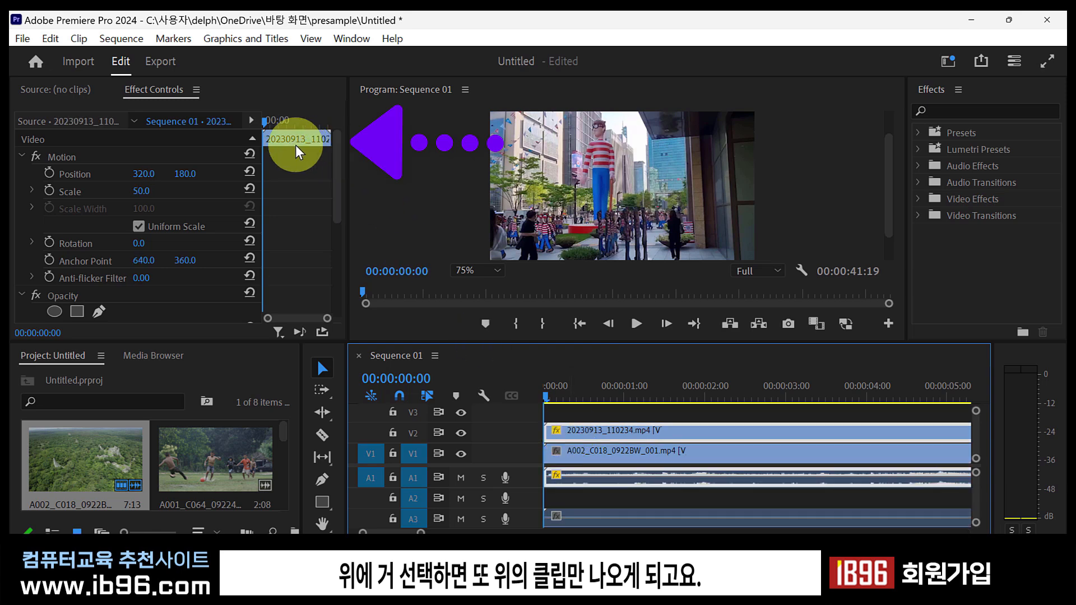
{"action": "left_click", "coordinate": [616, 446]}
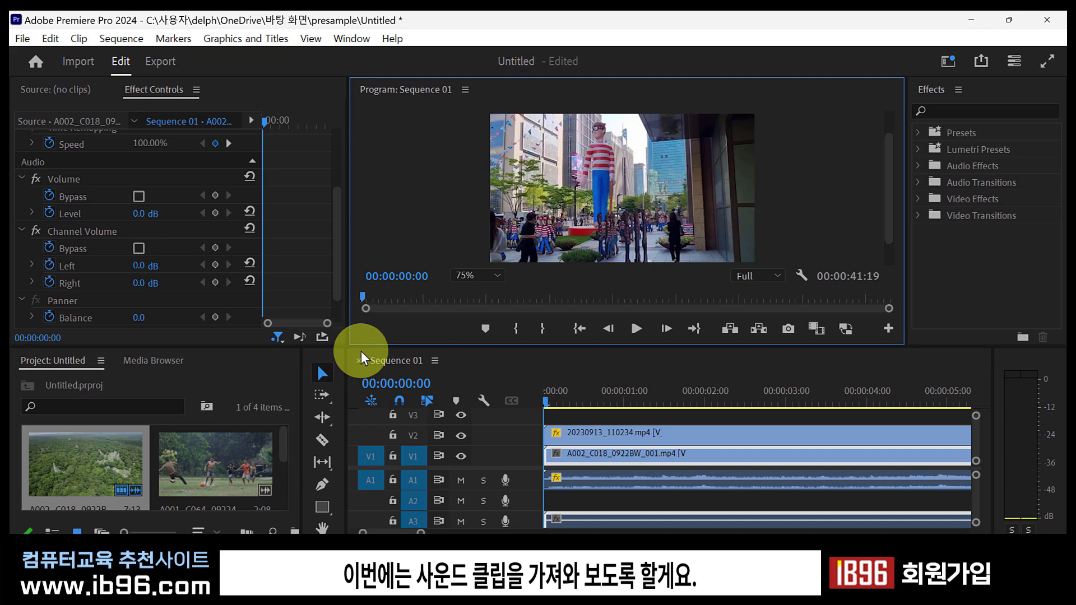
- Import the sound file funcky from the presample folder into the project
{"action": "left_click_drag", "start_coordinate": [380, 350], "coordinate": [401, 188]}
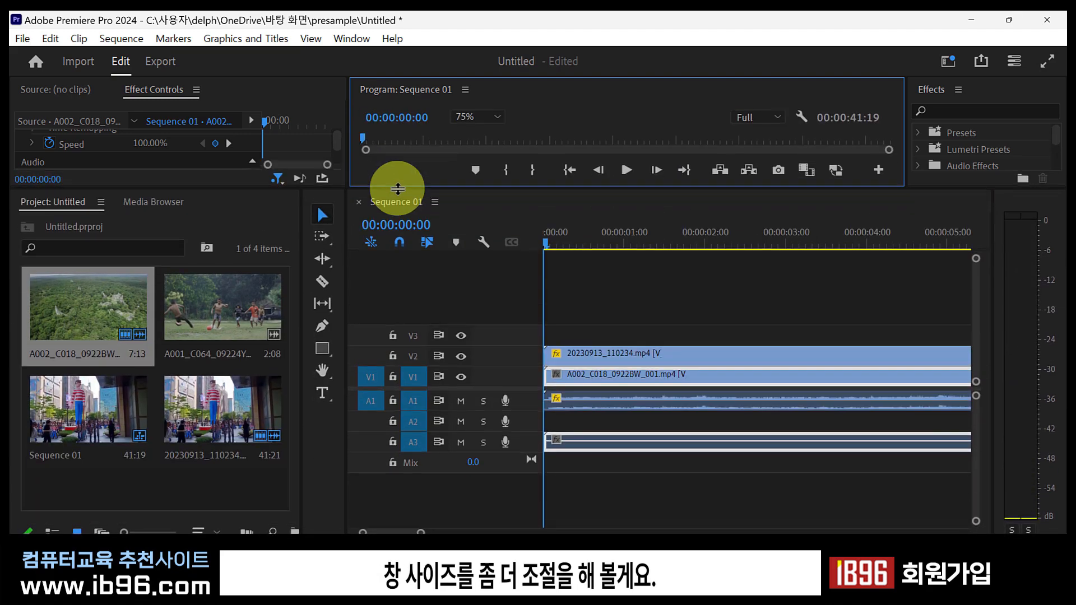
{"action": "left_click", "coordinate": [147, 484]}
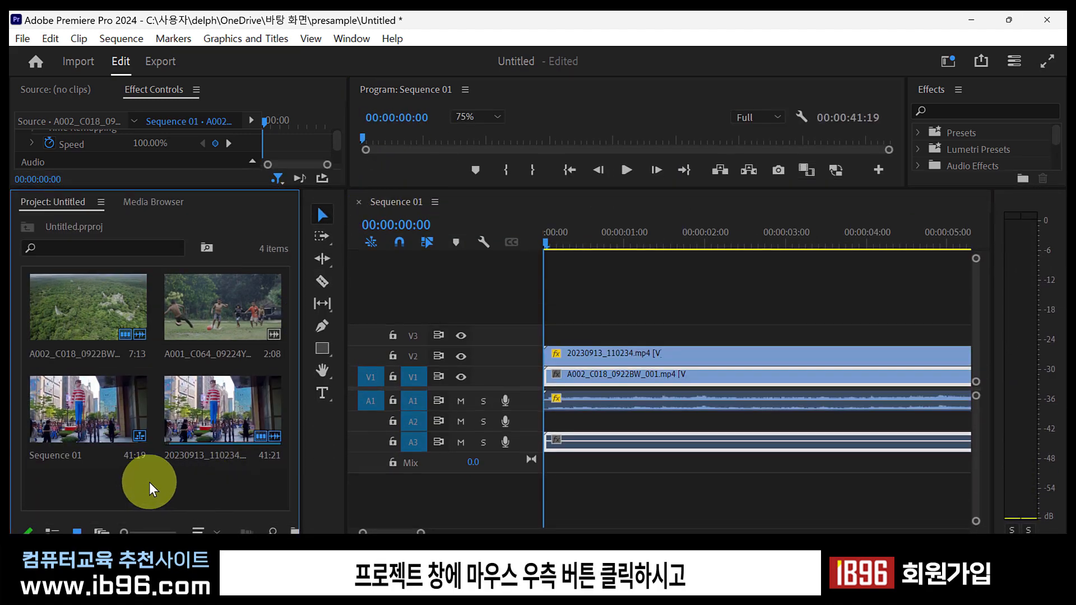
{"action": "right_click", "coordinate": [149, 482]}
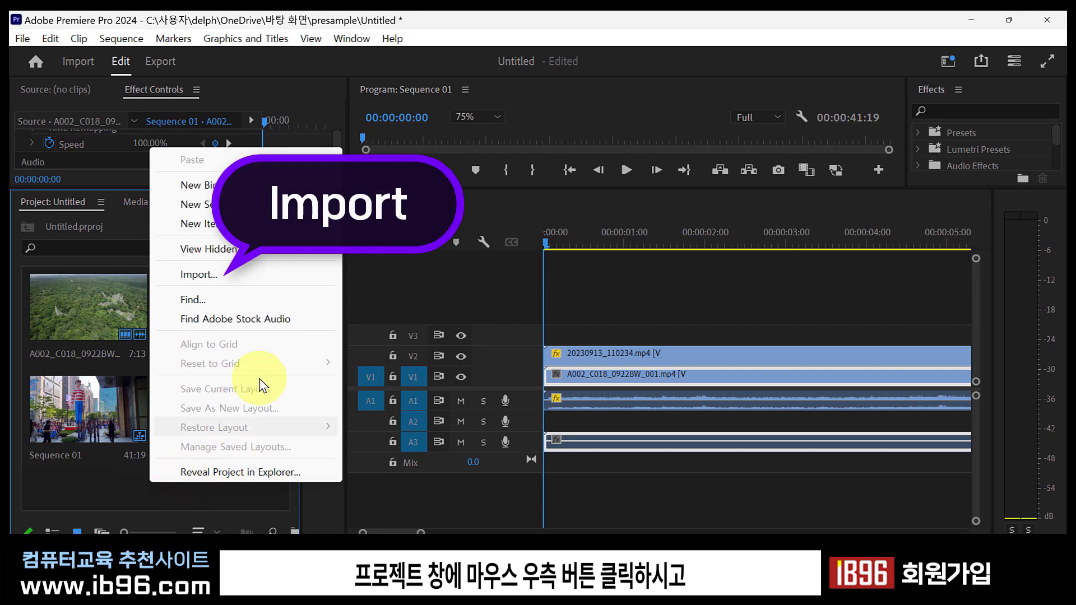
{"action": "left_click", "coordinate": [257, 274]}
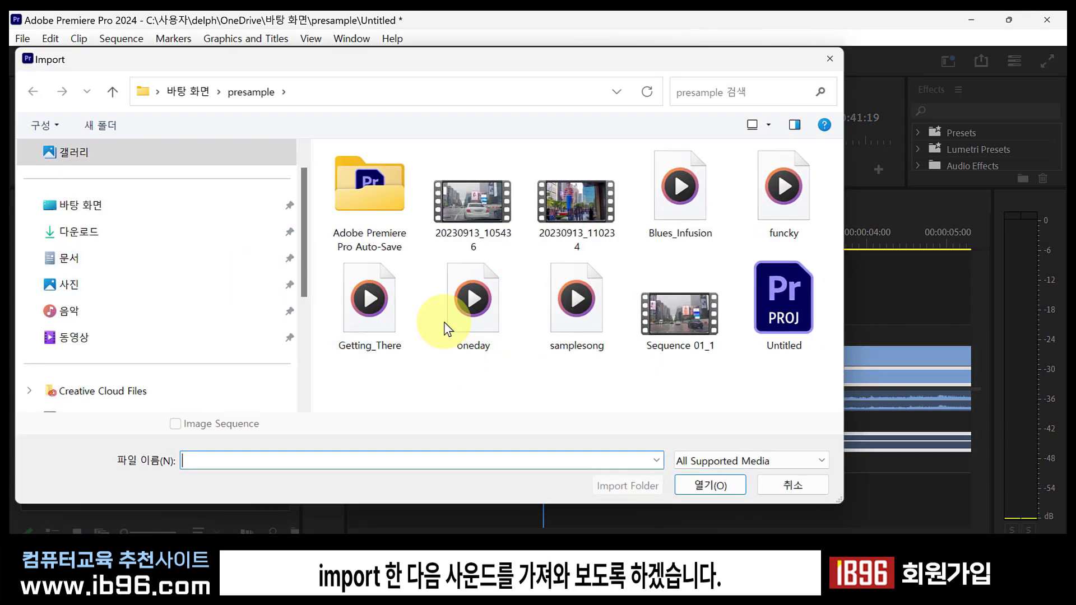
{"action": "left_click", "coordinate": [783, 196]}
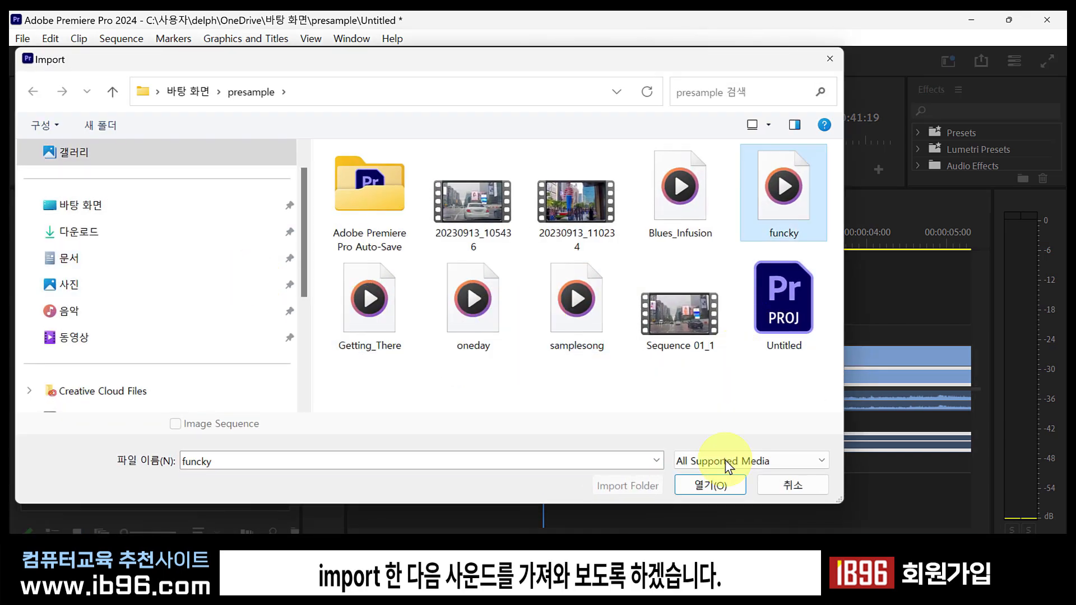
{"action": "left_click", "coordinate": [716, 488]}
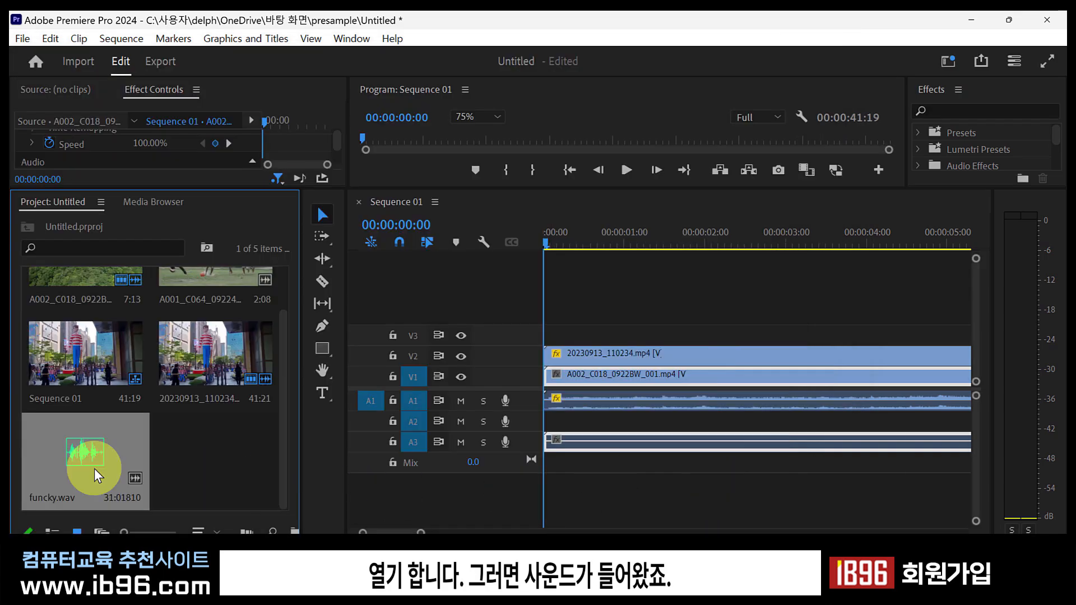
- Place funcky.wav on audio track A2 at the sequence start and play the sequence to about 00:00:02:14 to hear it
{"action": "left_click_drag", "start_coordinate": [367, 187], "coordinate": [370, 356]}
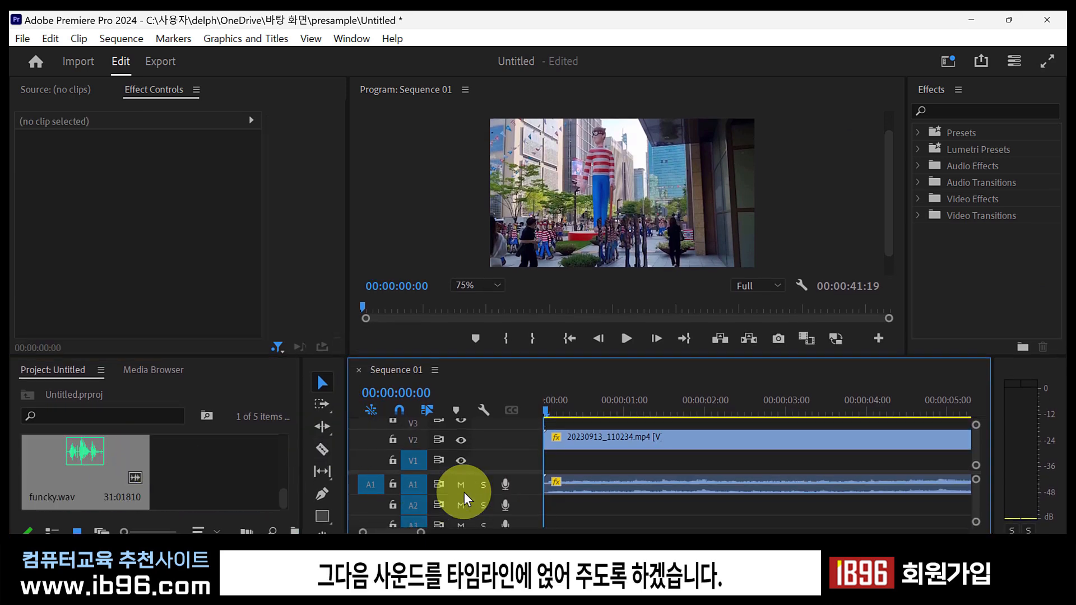
{"action": "left_click_drag", "start_coordinate": [84, 452], "coordinate": [504, 509]}
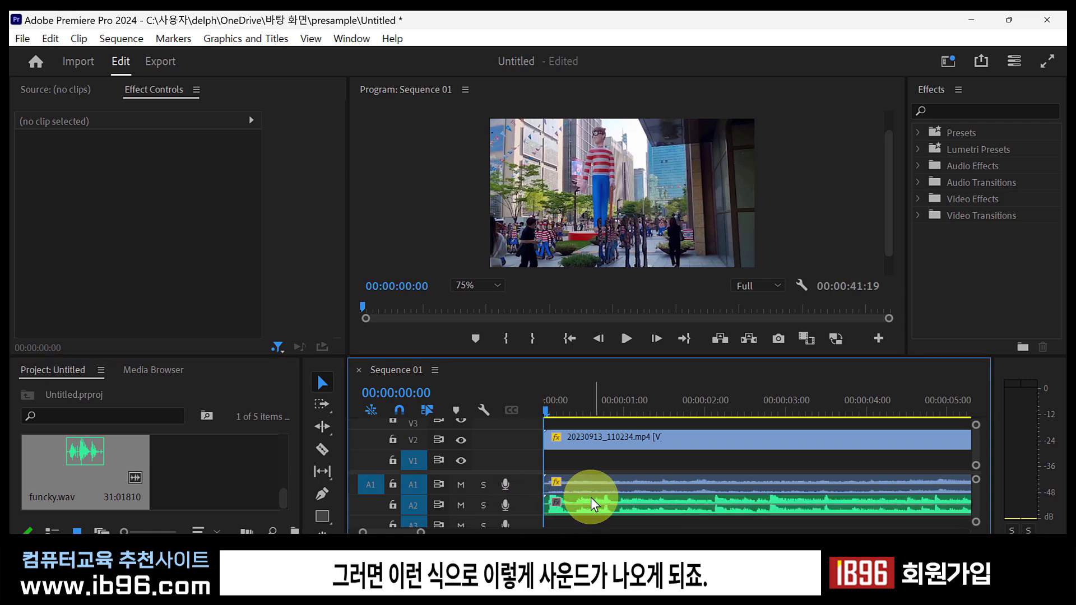
{"action": "left_click", "coordinate": [623, 337]}
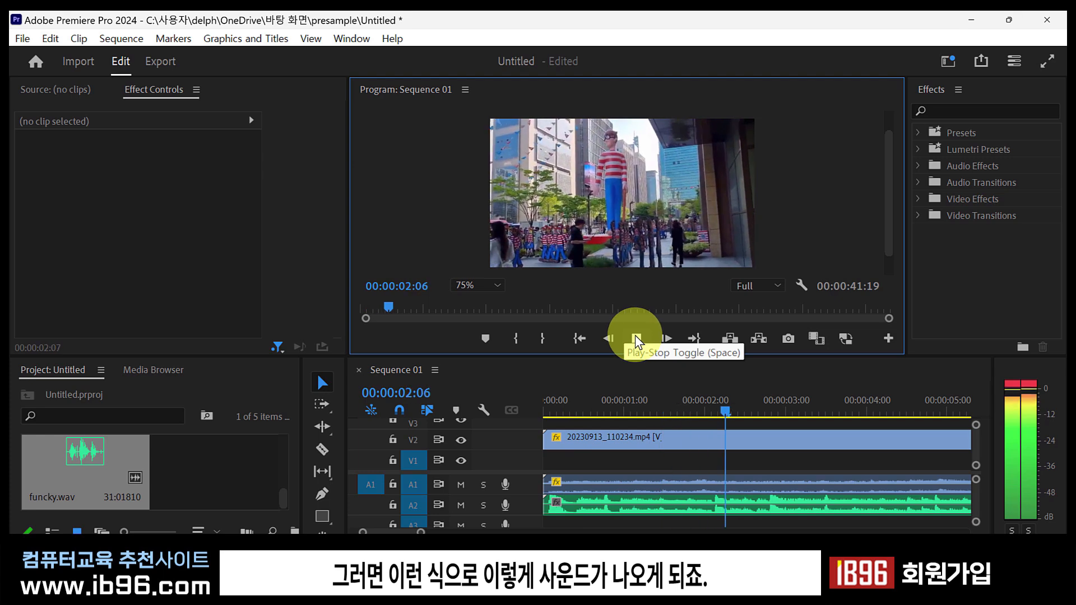
{"action": "left_click", "coordinate": [635, 337]}
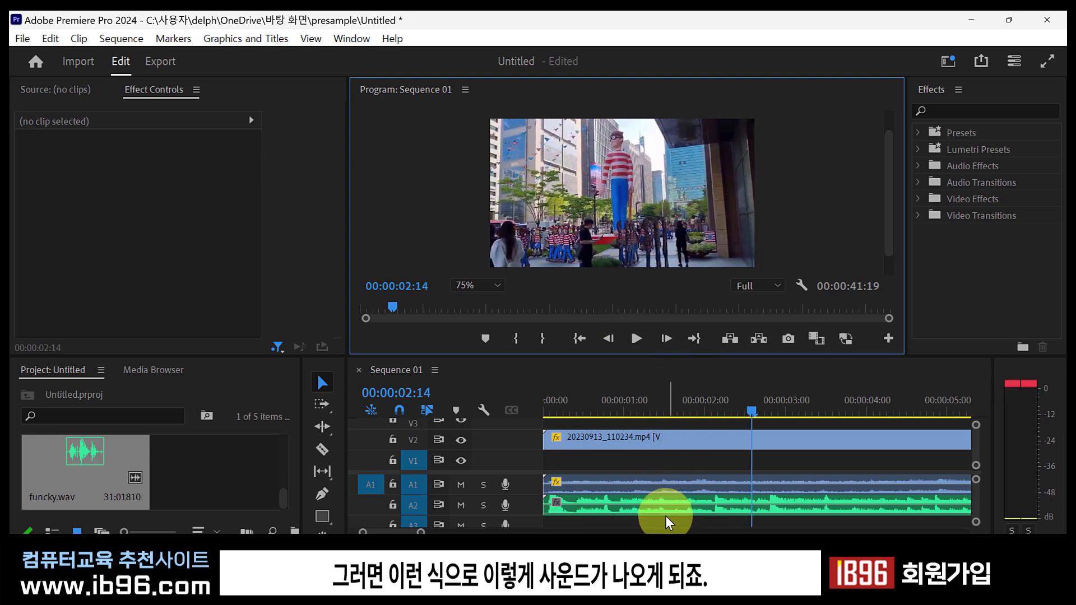
- Lower the volume Level of funcky.wav on A2 to -18.5 dB and replay the sequence to check the loudness
{"action": "left_click", "coordinate": [600, 505]}
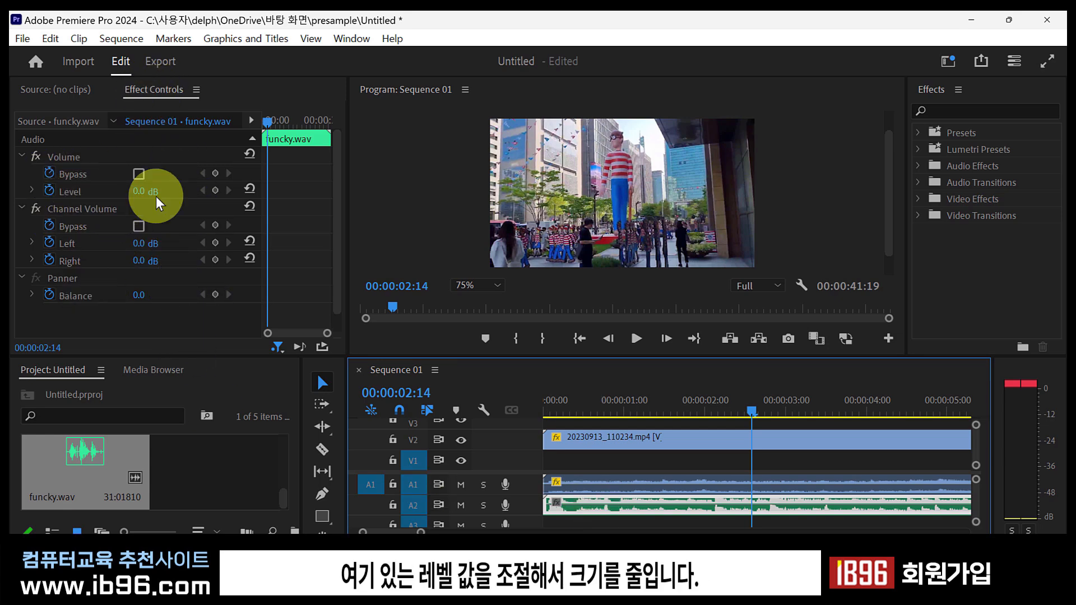
{"action": "left_click_drag", "start_coordinate": [140, 191], "coordinate": [90, 190]}
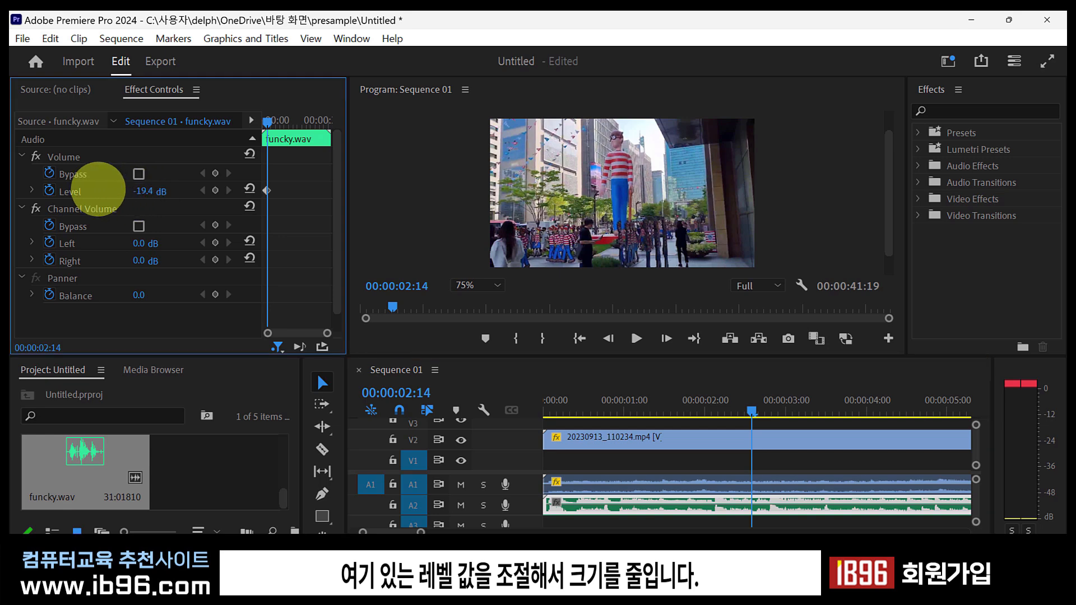
{"action": "left_click", "coordinate": [572, 400]}
{"action": "left_click", "coordinate": [630, 339]}
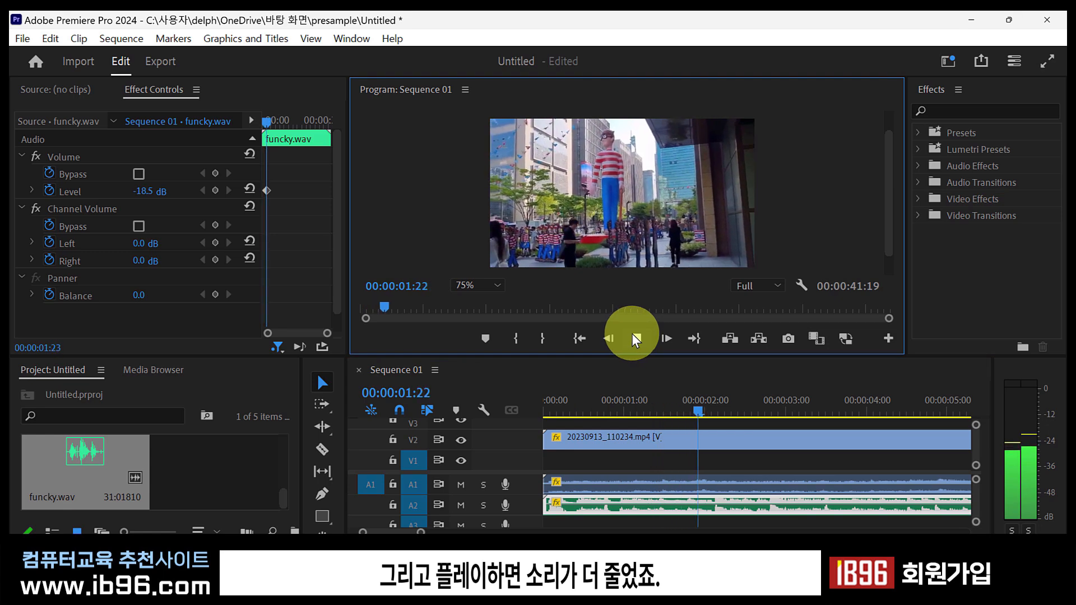
{"action": "left_click", "coordinate": [634, 337]}
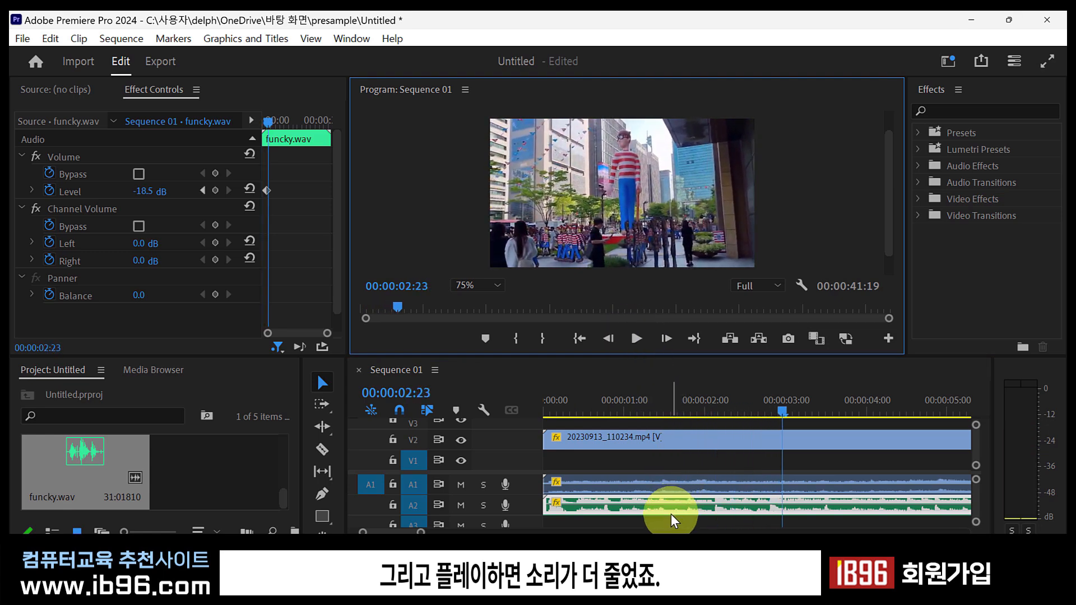
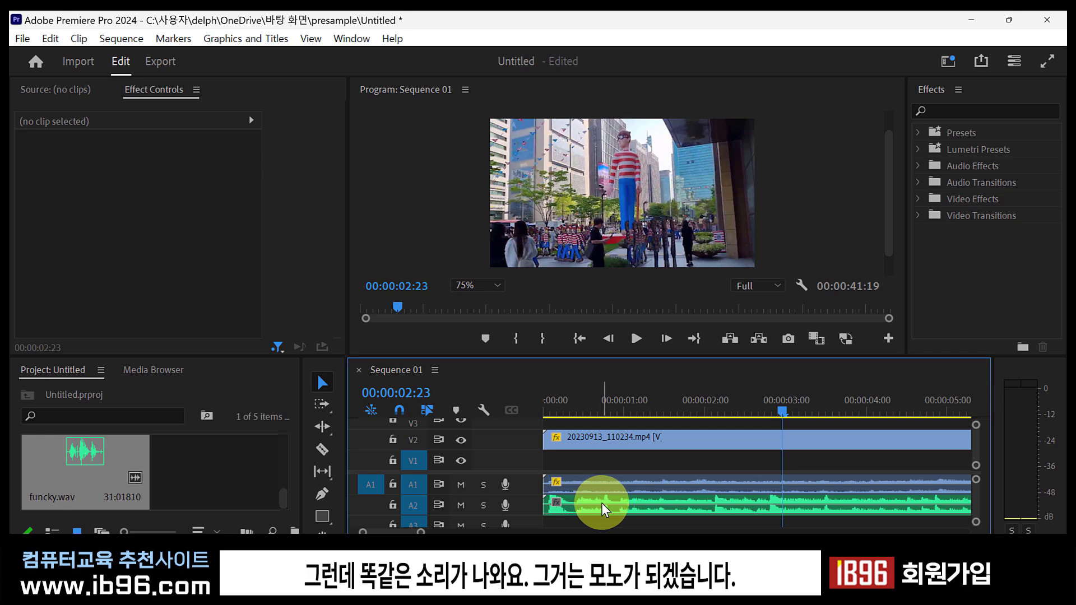
- Raise the Left level under Channel Volume for the funcky.wav clip on A2
{"action": "left_click", "coordinate": [596, 506]}
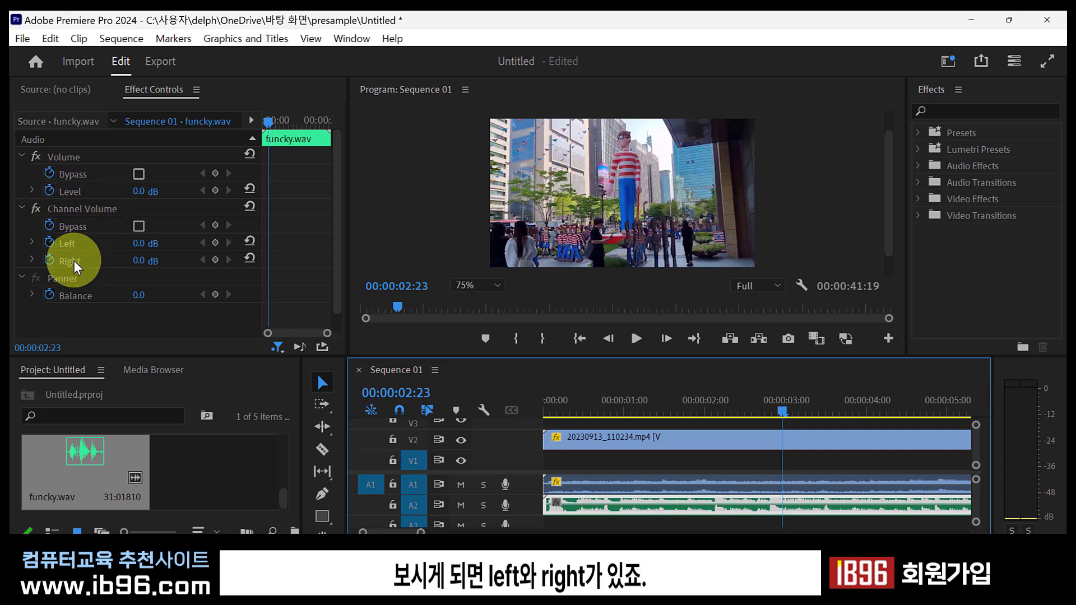
{"action": "left_click_drag", "start_coordinate": [139, 244], "coordinate": [183, 243]}
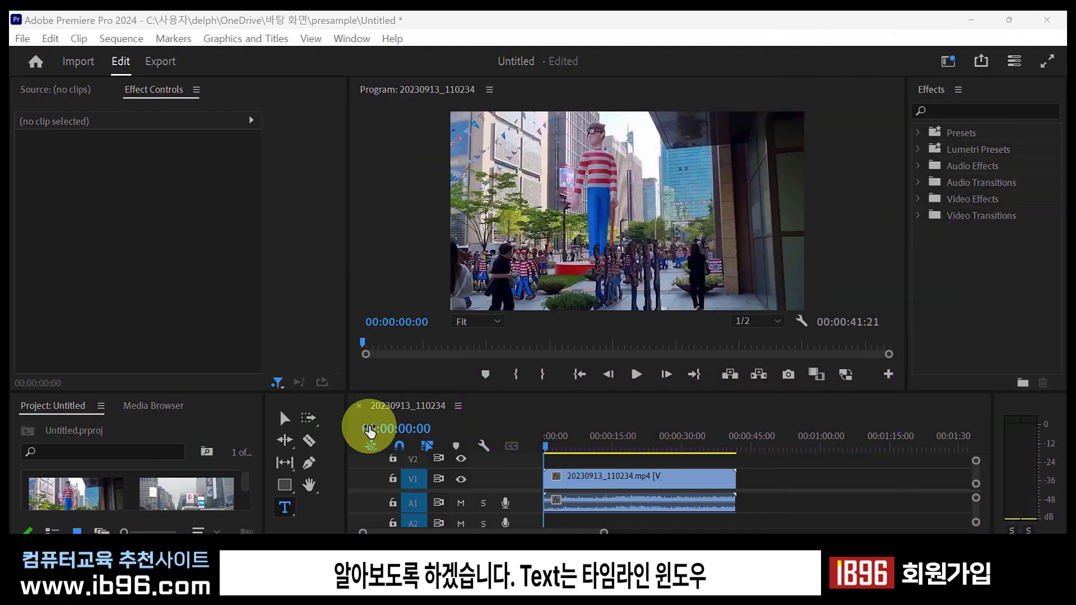
- Create an empty text layer over the 20230913_110234 video frame with the Type tool at 00:00:00:00
{"action": "left_click", "coordinate": [347, 446]}
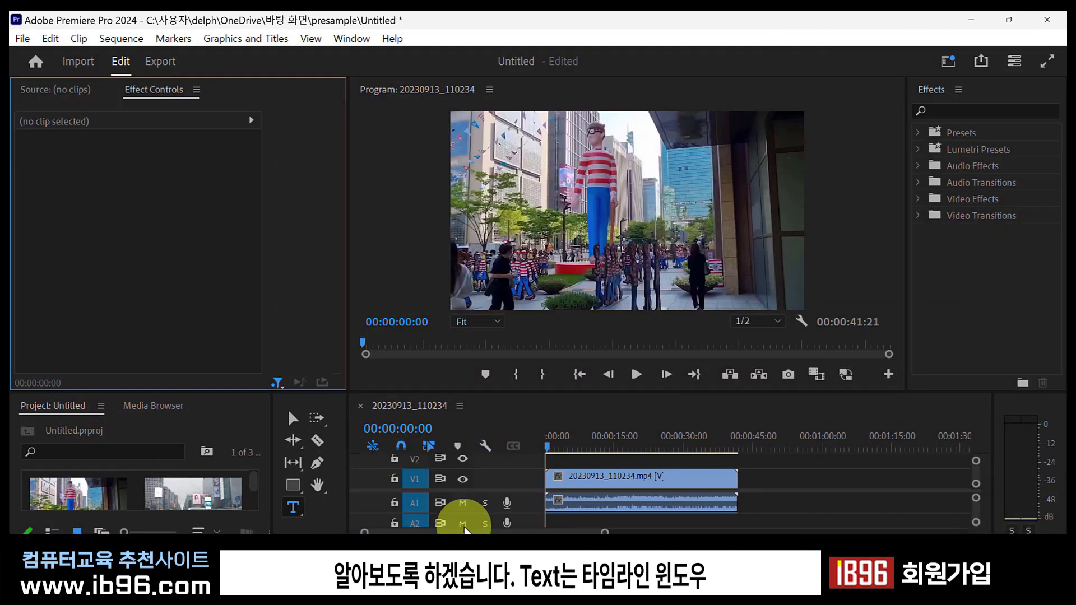
{"action": "left_click", "coordinate": [293, 507]}
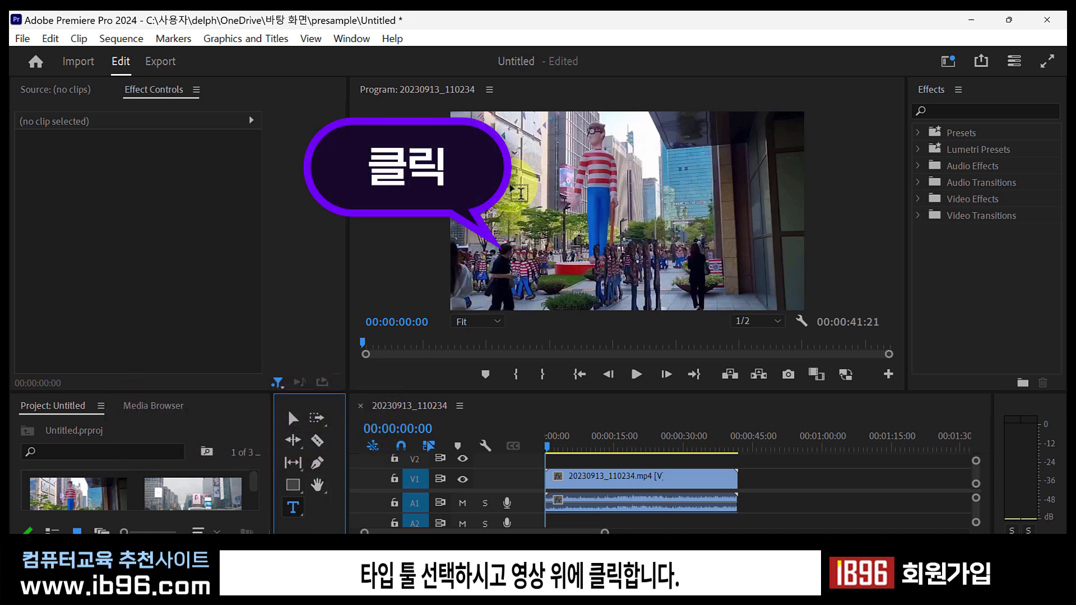
{"action": "left_click", "coordinate": [520, 194]}
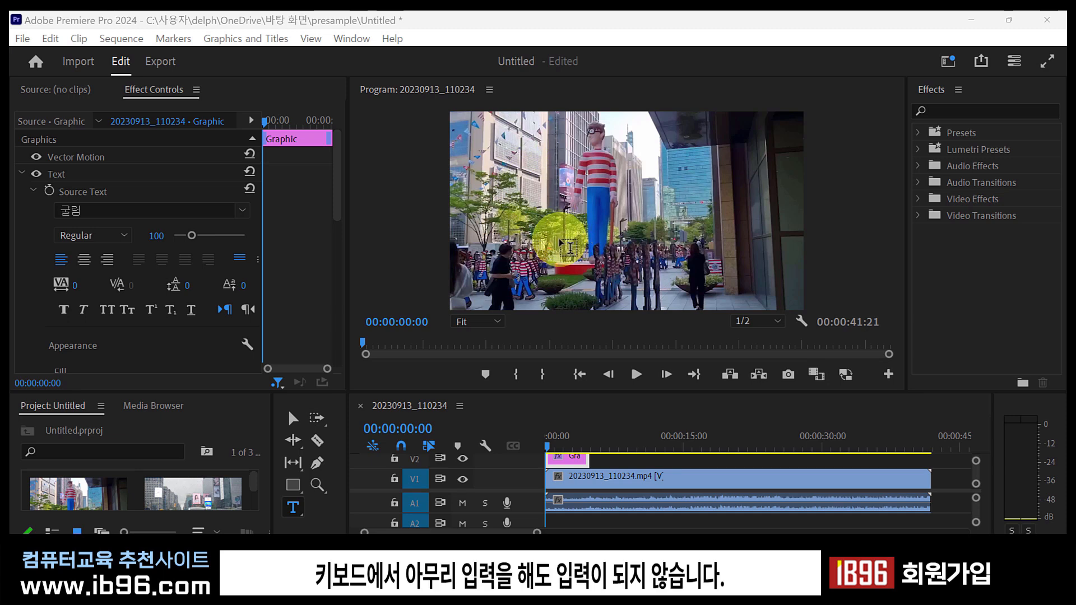
{"action": "left_click", "coordinate": [529, 183]}
{"action": "left_click", "coordinate": [423, 175]}
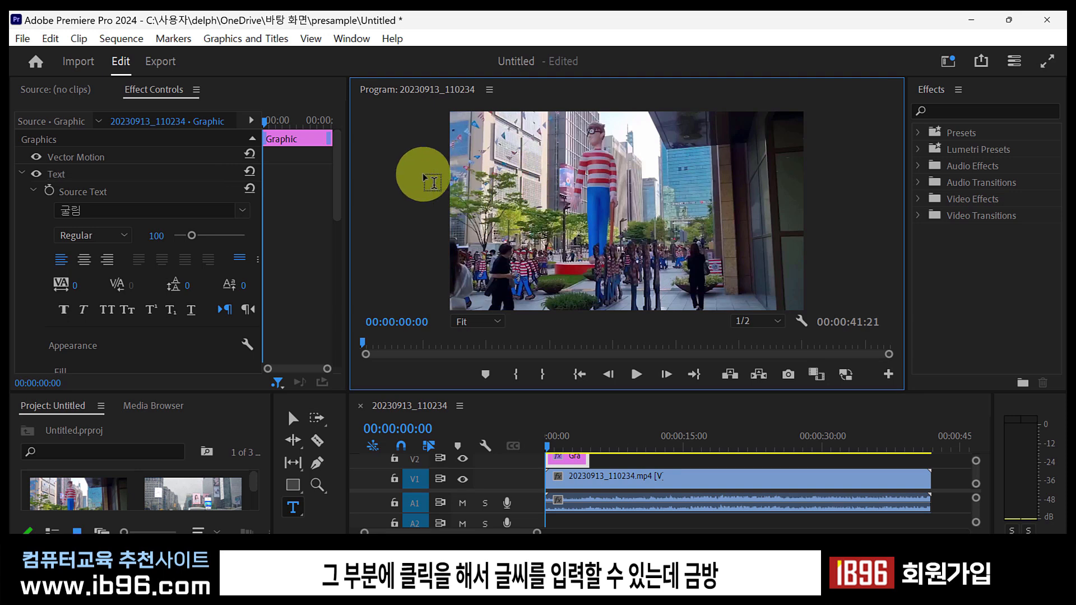
- Select the empty Text layer and enter "여러분 안녕하세요? 프리미어에서 텍스트를 써보겠습니다." on three lines
{"action": "left_click", "coordinate": [292, 507]}
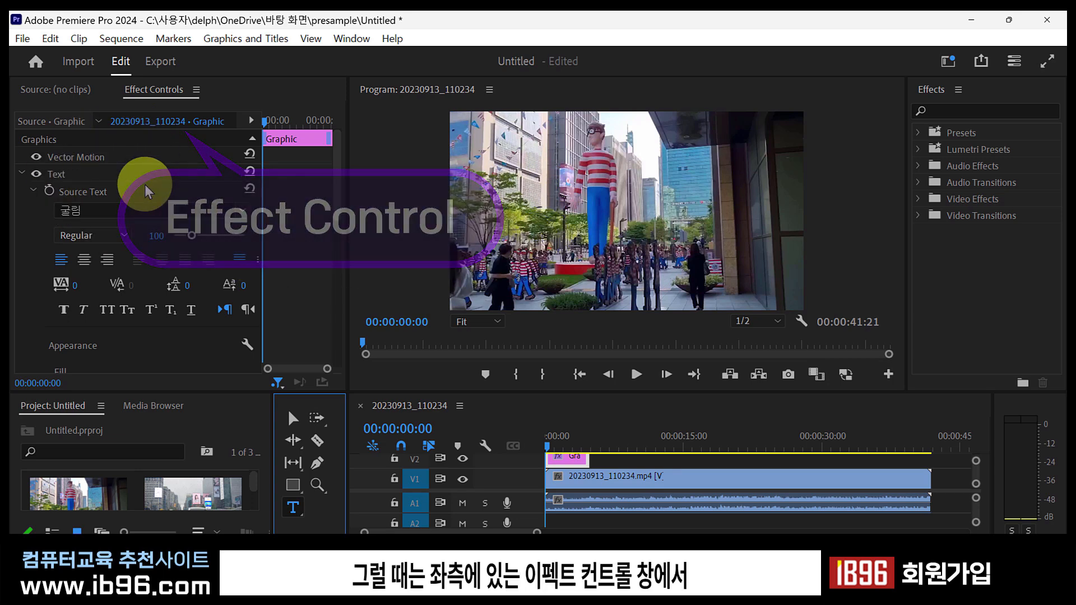
{"action": "left_click", "coordinate": [58, 174]}
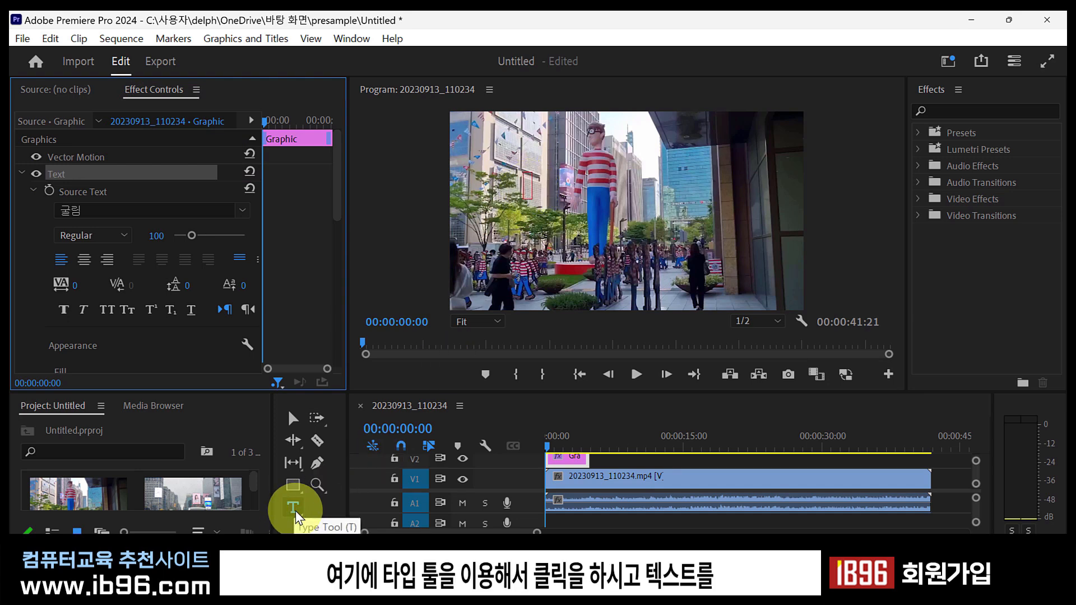
{"action": "left_click", "coordinate": [530, 188]}
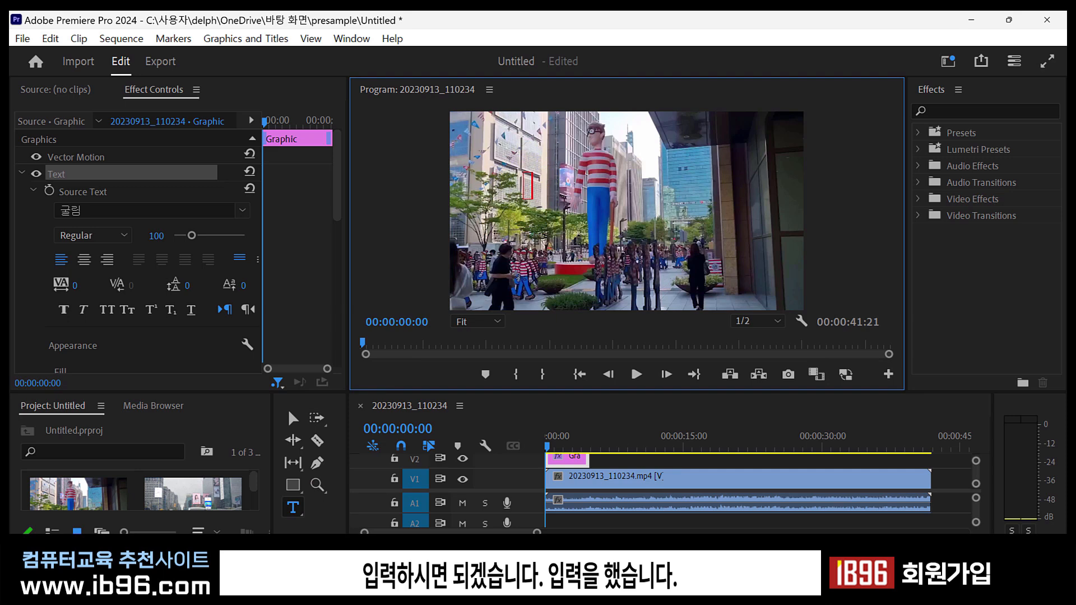
{"action": "type", "text": "여러분 안녕하세요? 프리미어에서 텍스트를 써보겠습니다."}
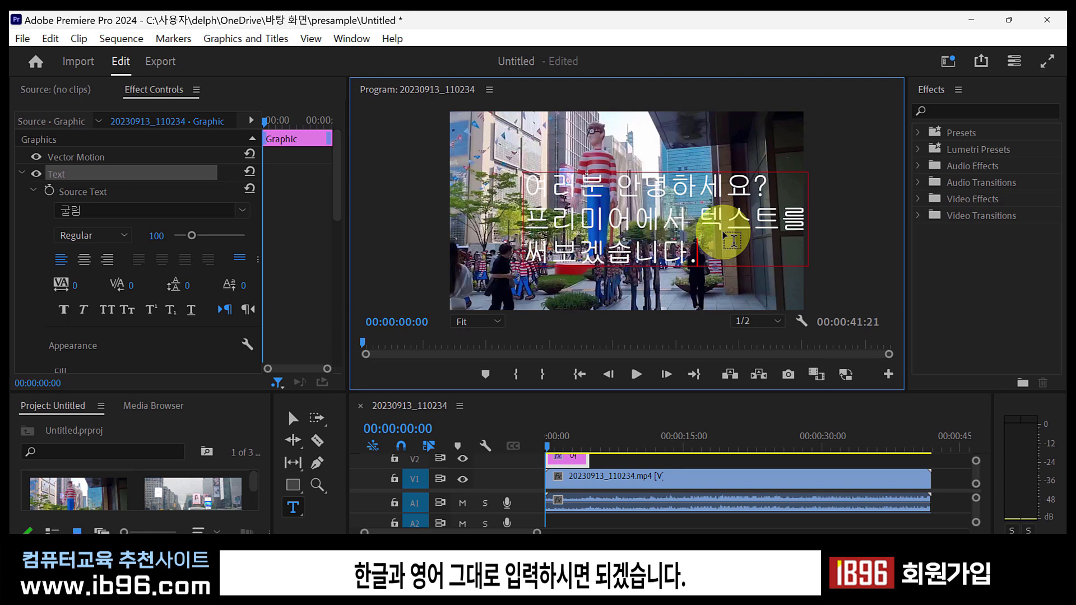
- Format the whole three-line text with the 나눔고딕 font in Bold at size 102
{"action": "left_click_drag", "start_coordinate": [628, 247], "coordinate": [533, 196]}
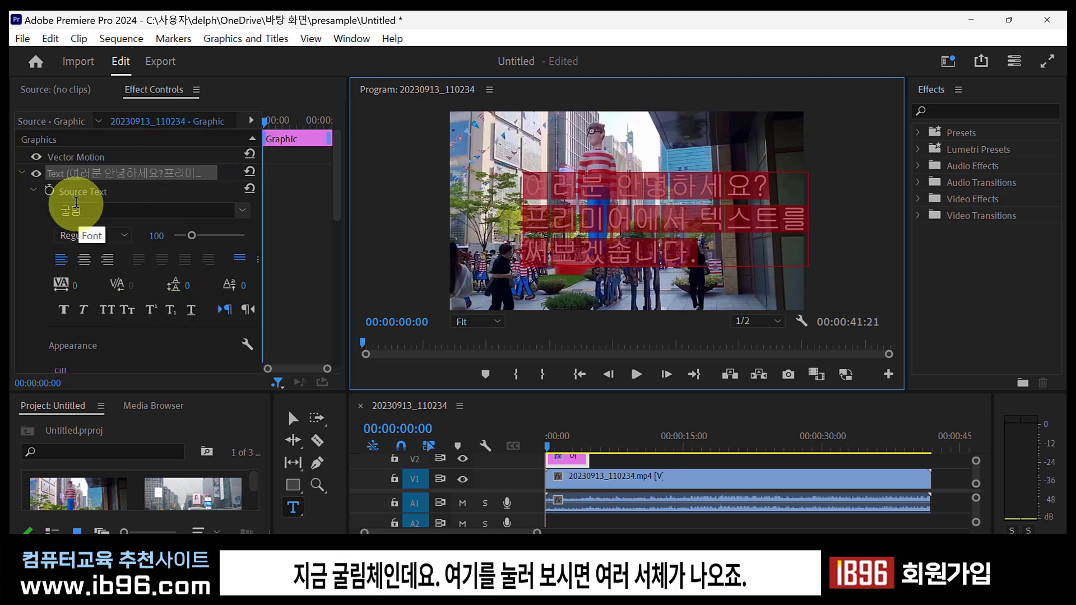
{"action": "left_click", "coordinate": [243, 212]}
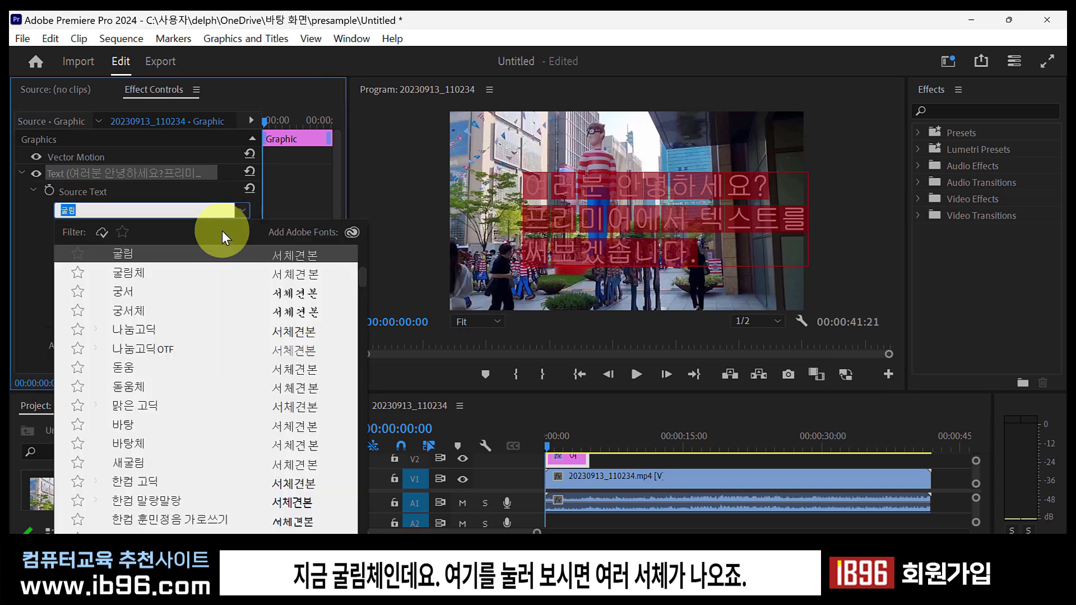
{"action": "scroll", "coordinate": [173, 391], "scroll_direction": "up", "scroll_amount": 2}
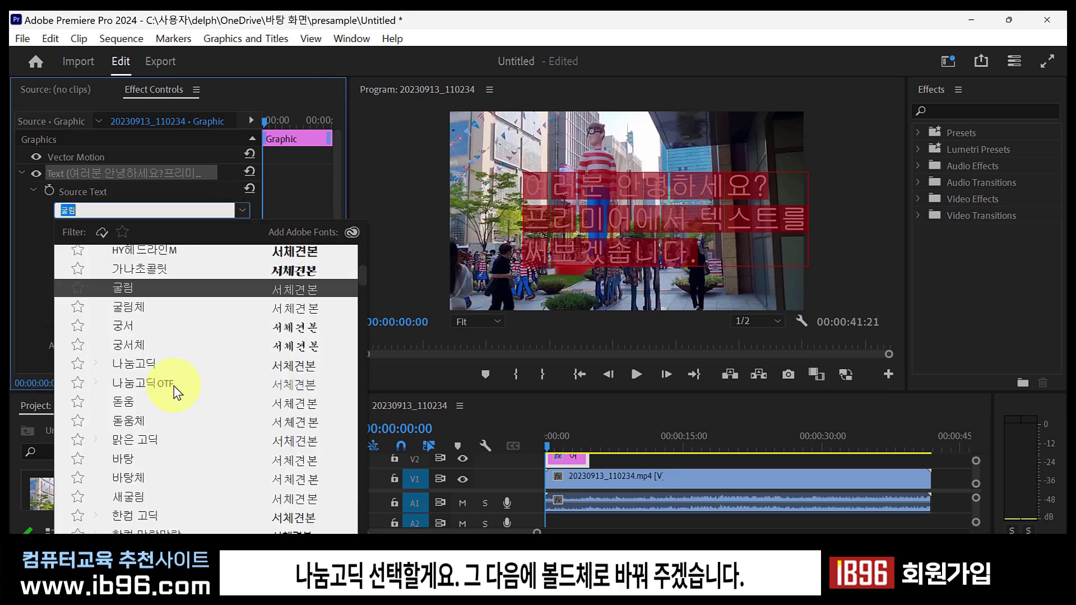
{"action": "left_click", "coordinate": [173, 365]}
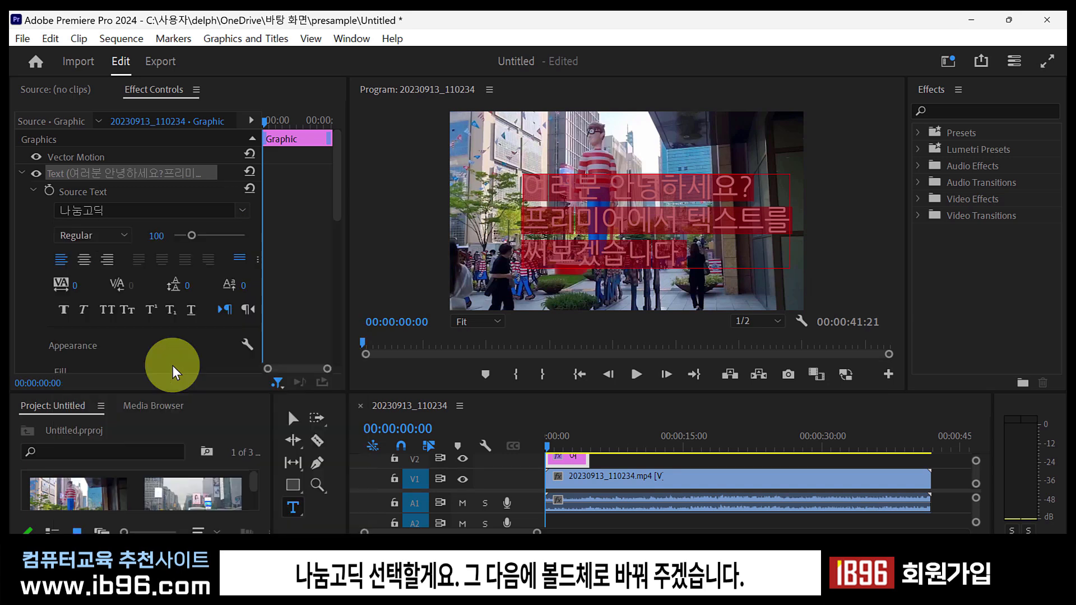
{"action": "left_click", "coordinate": [124, 235]}
{"action": "left_click", "coordinate": [94, 271]}
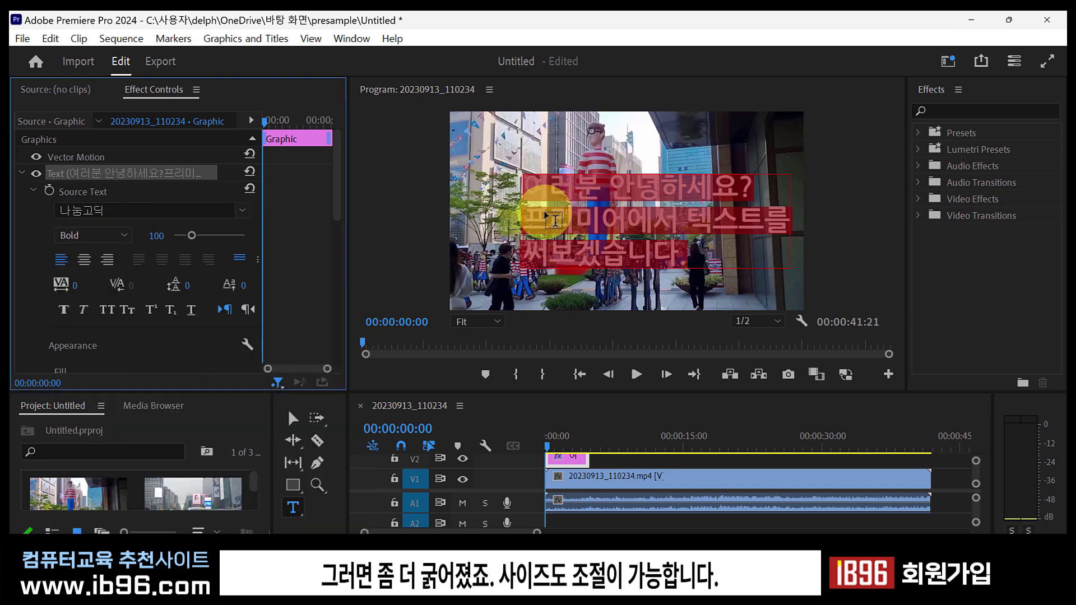
{"action": "left_click_drag", "start_coordinate": [198, 237], "coordinate": [189, 236]}
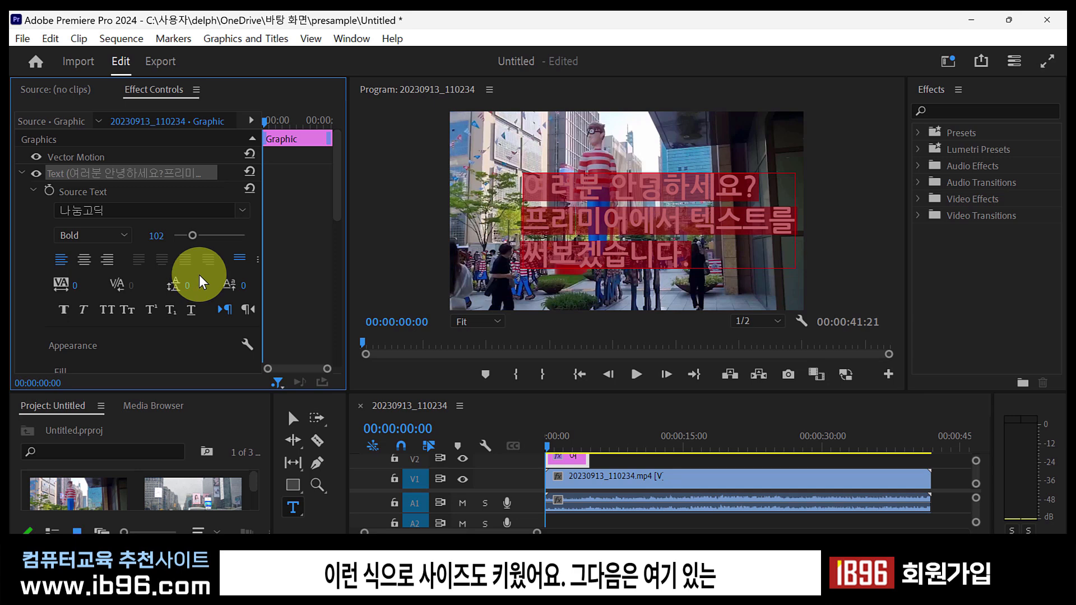
{"action": "left_click", "coordinate": [601, 250]}
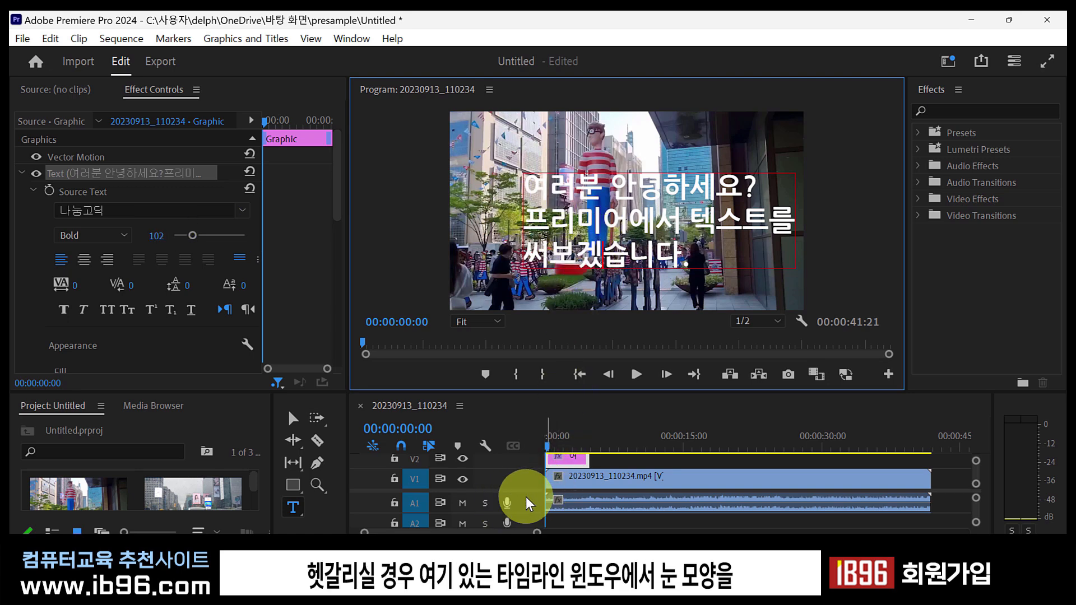
- Toggle the output of video track V1 and leave it hidden so only the text shows
{"action": "left_click", "coordinate": [464, 480]}
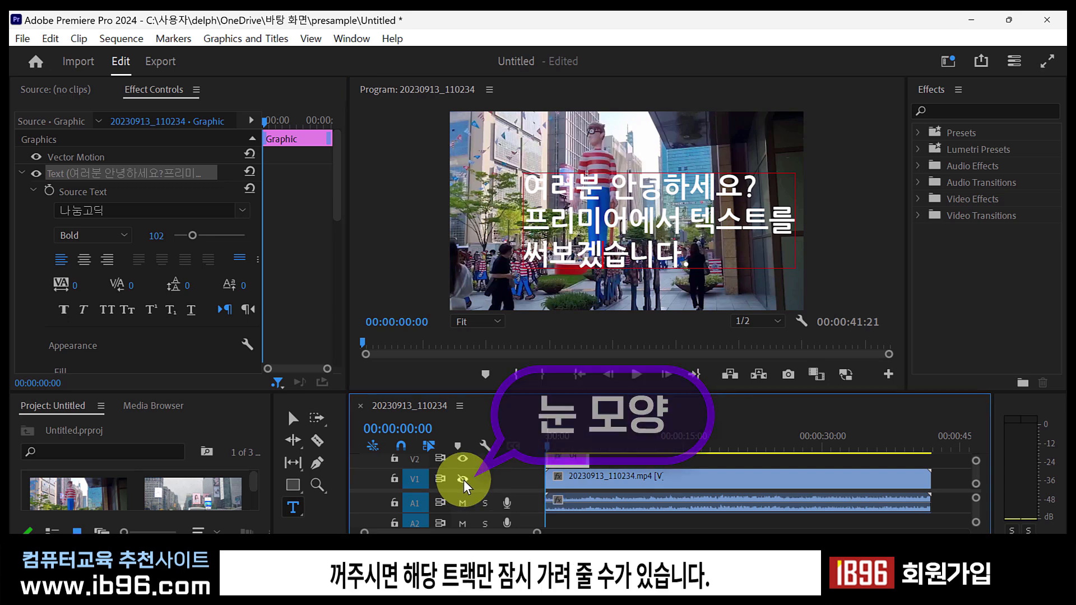
{"action": "left_click", "coordinate": [463, 480]}
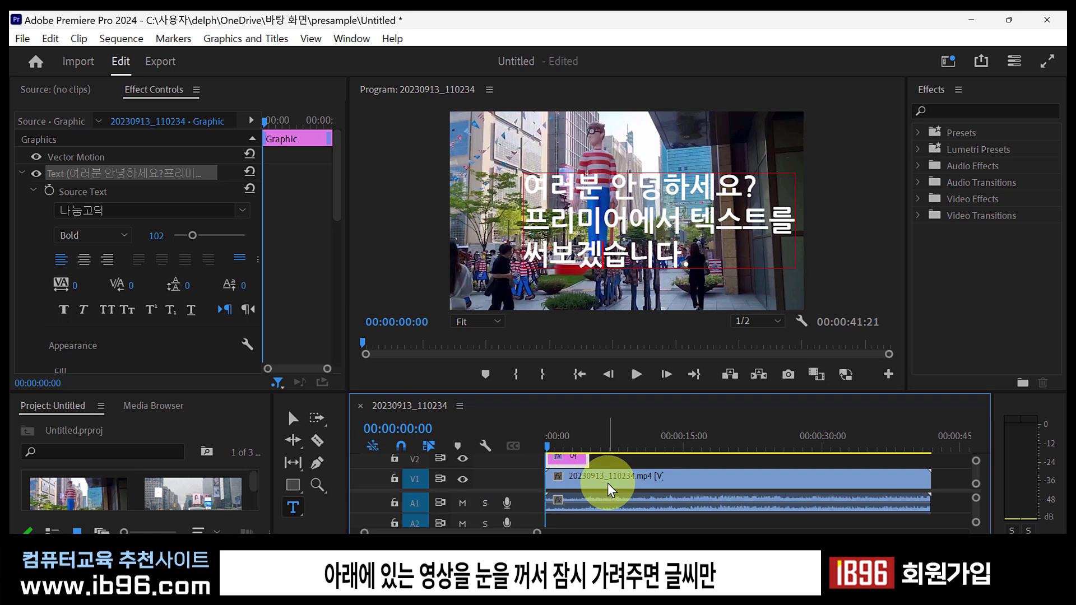
{"action": "left_click", "coordinate": [464, 481]}
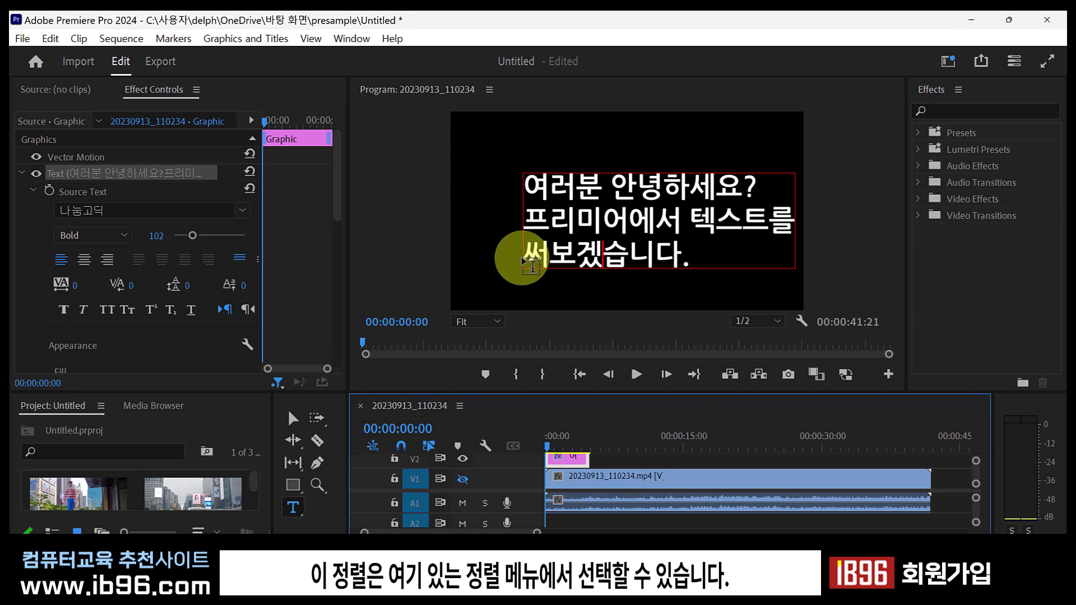
- Center-align the three-line text after trying the right and left alignments, and move the text back inside the frame
{"action": "left_click", "coordinate": [86, 257]}
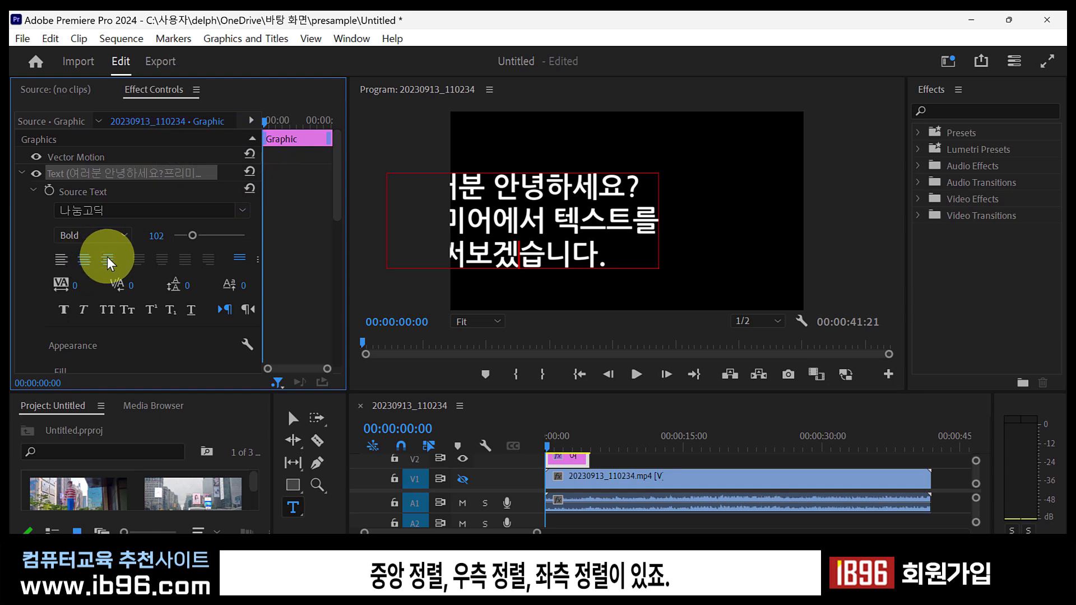
{"action": "left_click", "coordinate": [107, 257]}
{"action": "left_click", "coordinate": [61, 261]}
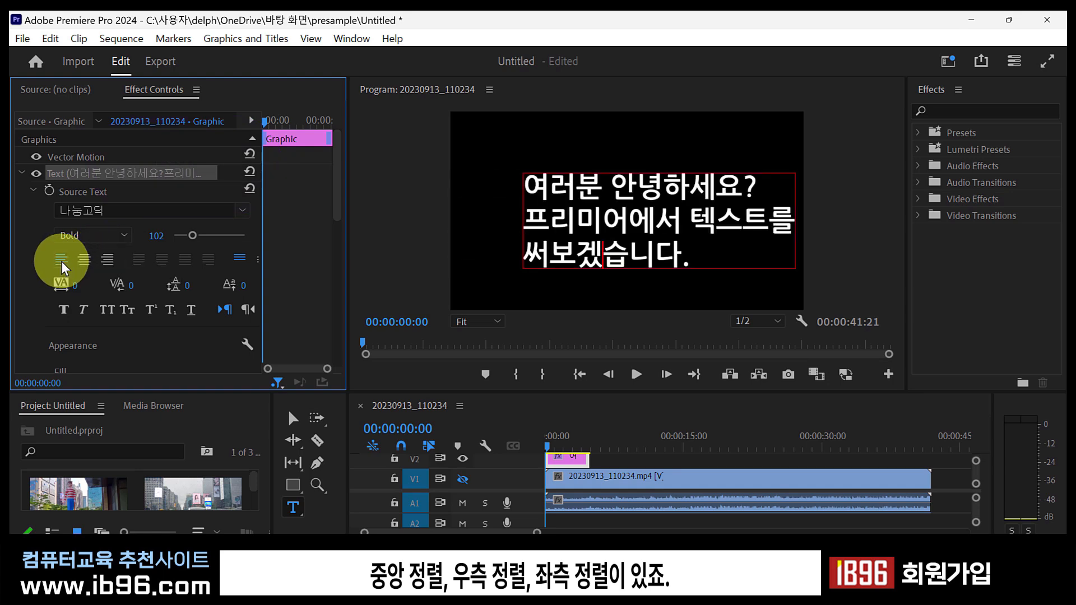
{"action": "left_click", "coordinate": [82, 262]}
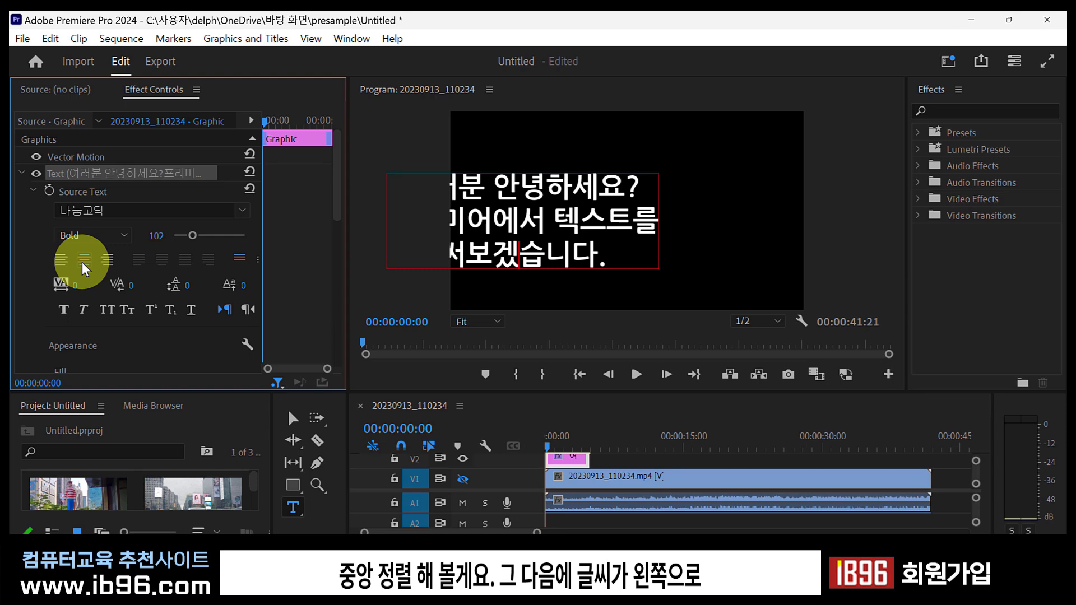
{"action": "left_click", "coordinate": [292, 418]}
{"action": "left_click_drag", "start_coordinate": [533, 256], "coordinate": [635, 226]}
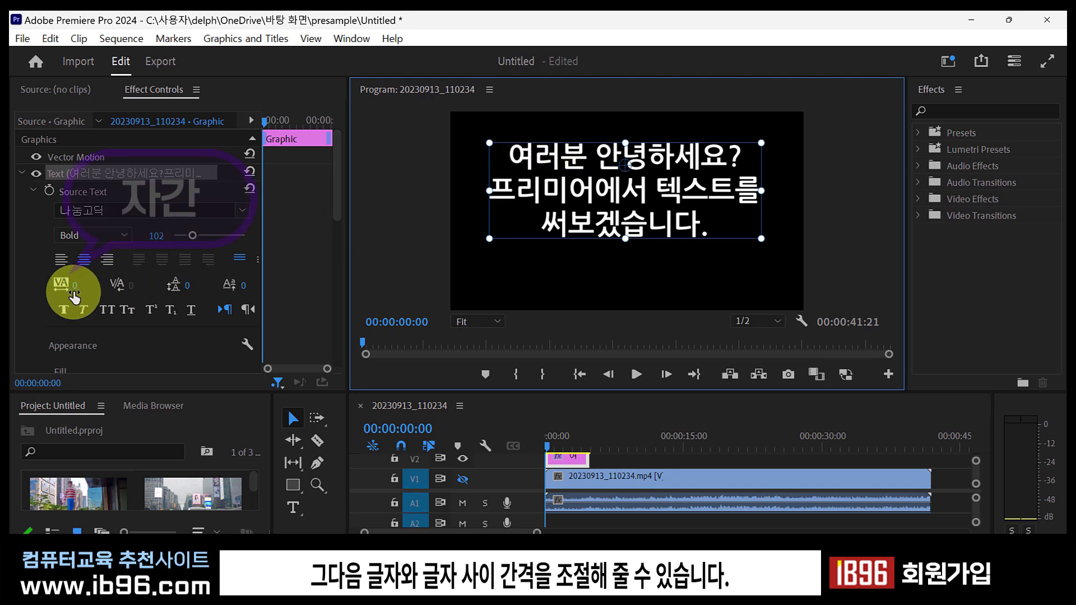
- Set the three-line text's line spacing (leading) to 21, keeping its tracking at 0
{"action": "mouse_move", "coordinate": [75, 289]}
{"action": "left_mouse_down"}
{"action": "mouse_move", "coordinate": [384, 300]}
{"action": "mouse_move", "coordinate": [103, 361]}
{"action": "left_mouse_up"}
{"action": "mouse_move", "coordinate": [200, 277]}
{"action": "left_mouse_down"}
{"action": "mouse_move", "coordinate": [331, 276]}
{"action": "mouse_move", "coordinate": [112, 283]}
{"action": "mouse_move", "coordinate": [159, 277]}
{"action": "mouse_move", "coordinate": [180, 293]}
{"action": "left_mouse_up"}
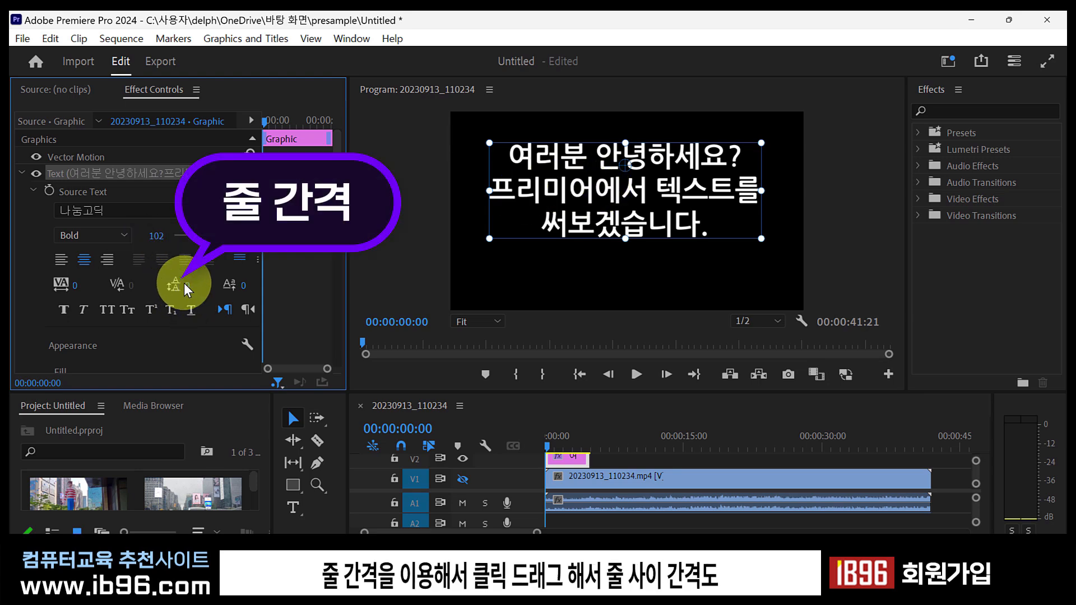
{"action": "left_click_drag", "start_coordinate": [192, 283], "coordinate": [218, 277]}
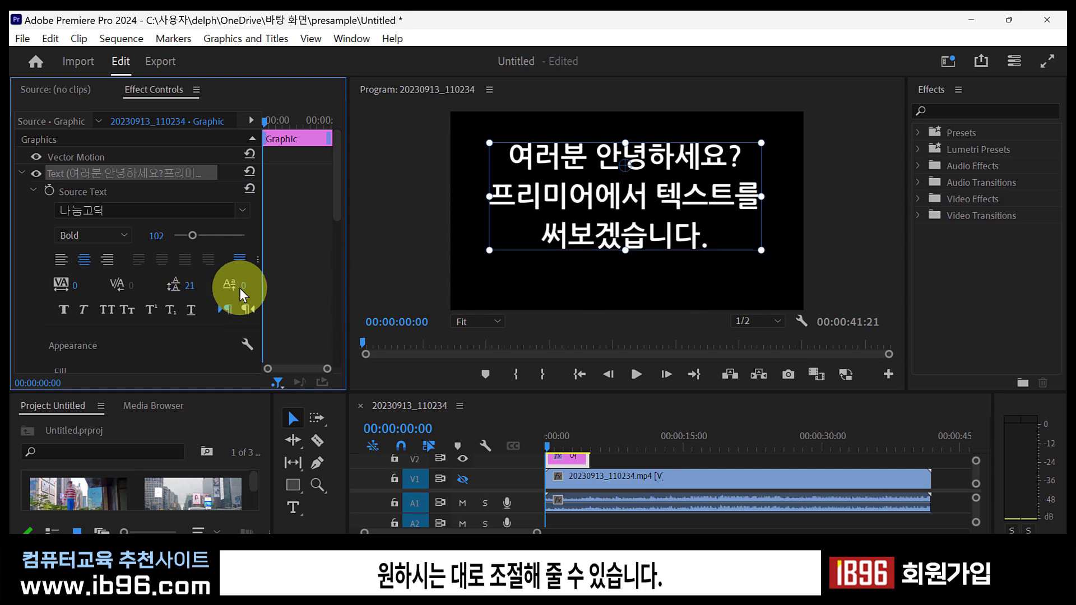
- Reduce the text's font size to 66 and move the text block slightly up and to the left in the frame
{"action": "left_click_drag", "start_coordinate": [159, 233], "coordinate": [125, 239]}
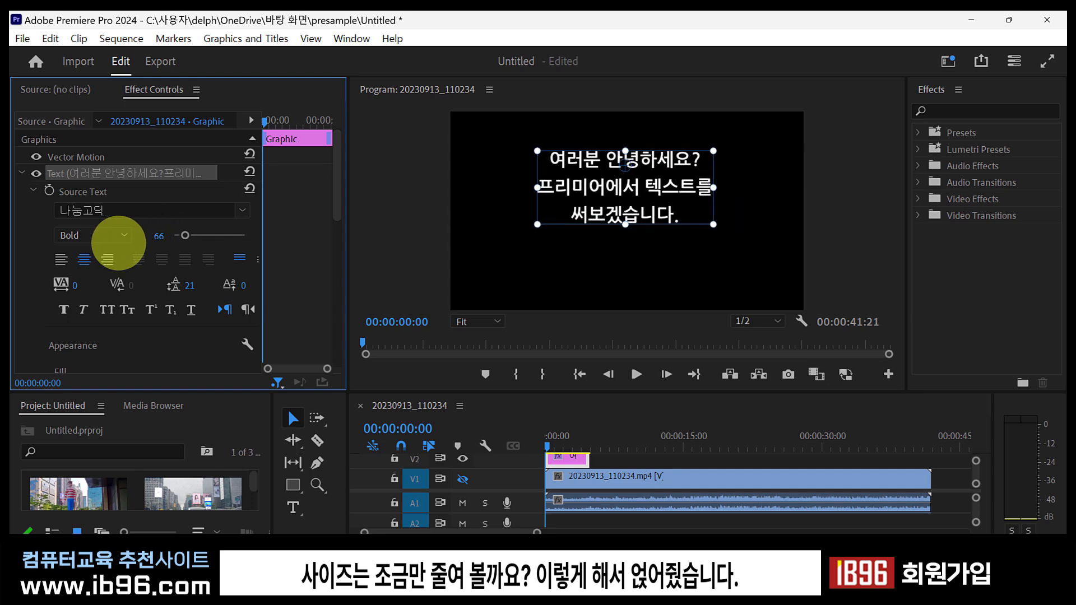
{"action": "left_click", "coordinate": [603, 180]}
{"action": "left_click_drag", "start_coordinate": [603, 180], "coordinate": [598, 166]}
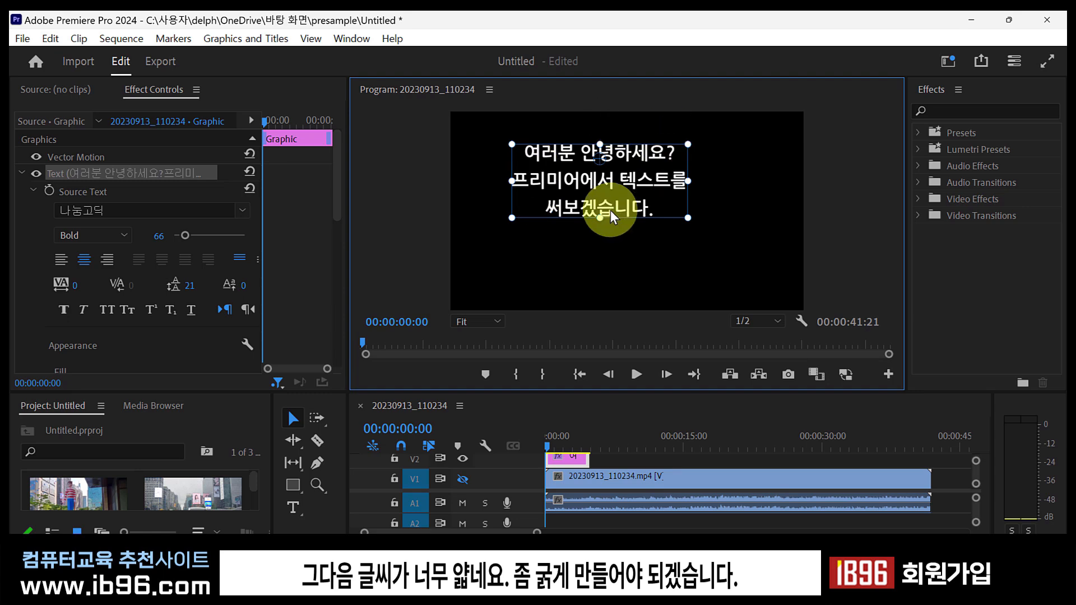
- Apply faux bold and faux italic to the whole three-line text
{"action": "left_click", "coordinate": [66, 310]}
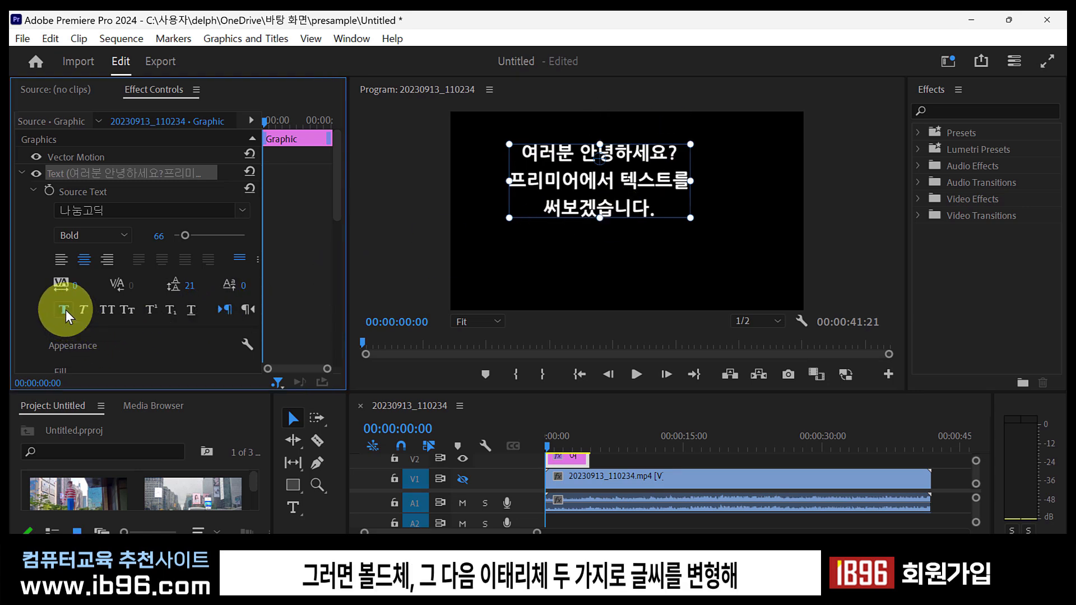
{"action": "left_click", "coordinate": [66, 311]}
{"action": "left_click", "coordinate": [82, 309]}
{"action": "left_click", "coordinate": [82, 309]}
{"action": "left_click", "coordinate": [61, 312]}
{"action": "left_click", "coordinate": [81, 311]}
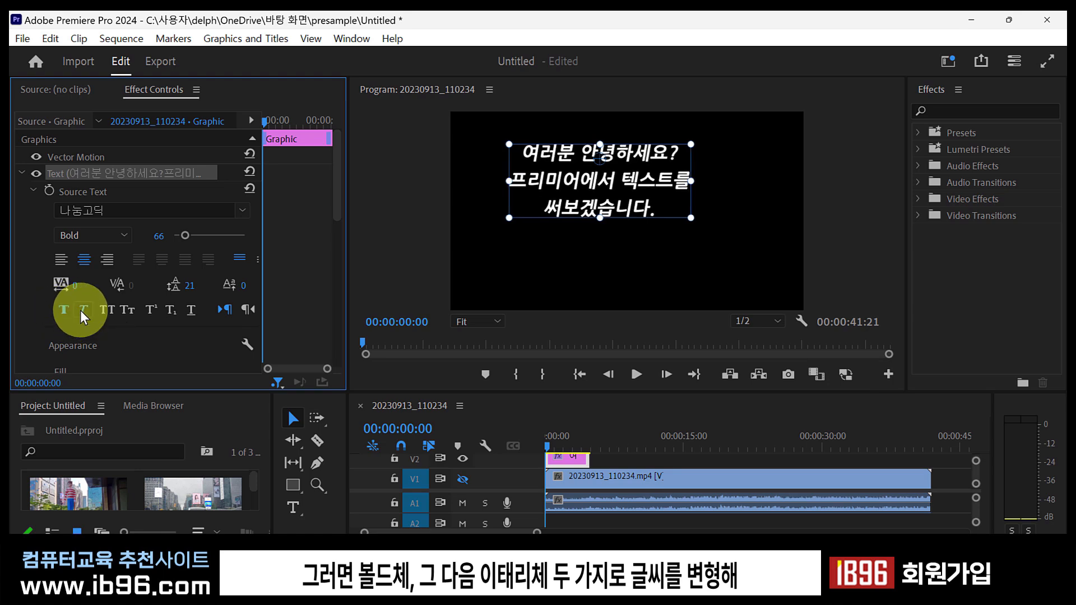
{"action": "left_click", "coordinate": [83, 309]}
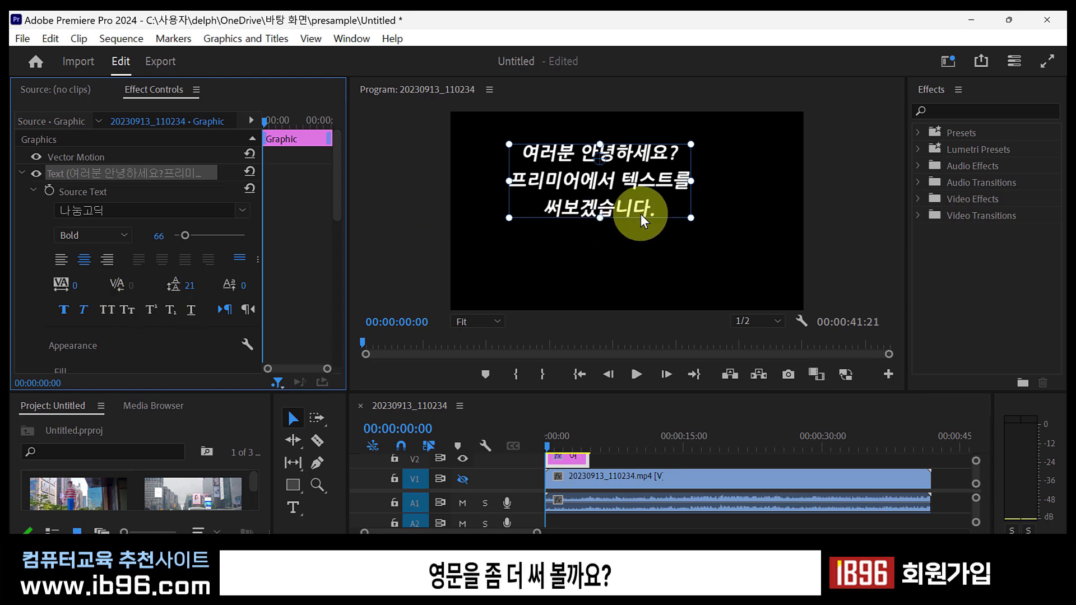
- Add a fourth line reading "ib96" below the Korean text with the Type tool
{"action": "left_click", "coordinate": [293, 508]}
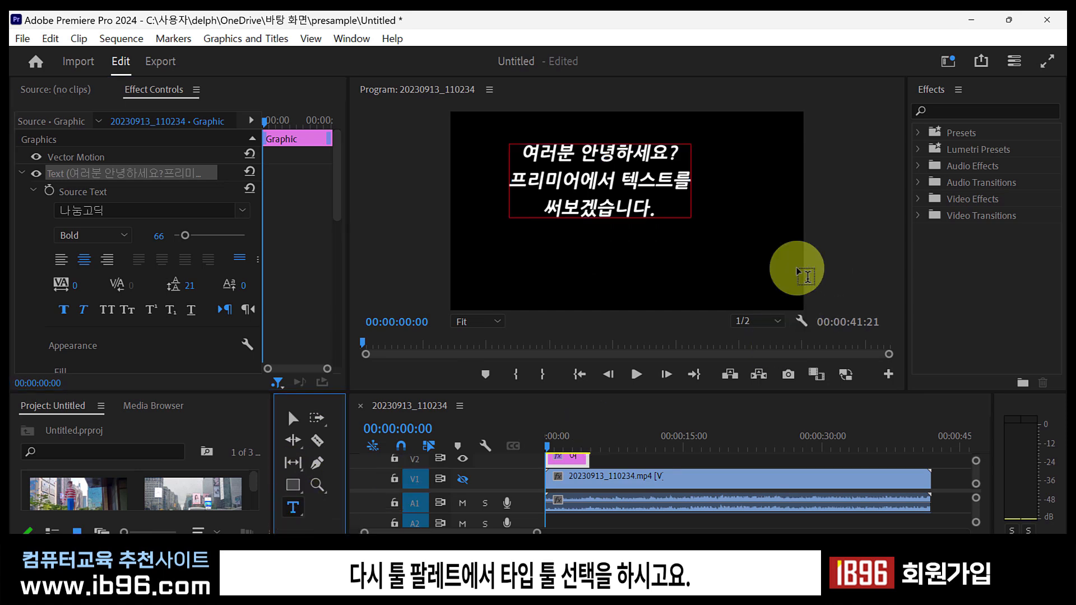
{"action": "left_click", "coordinate": [655, 210]}
{"action": "key", "text": "Return"}
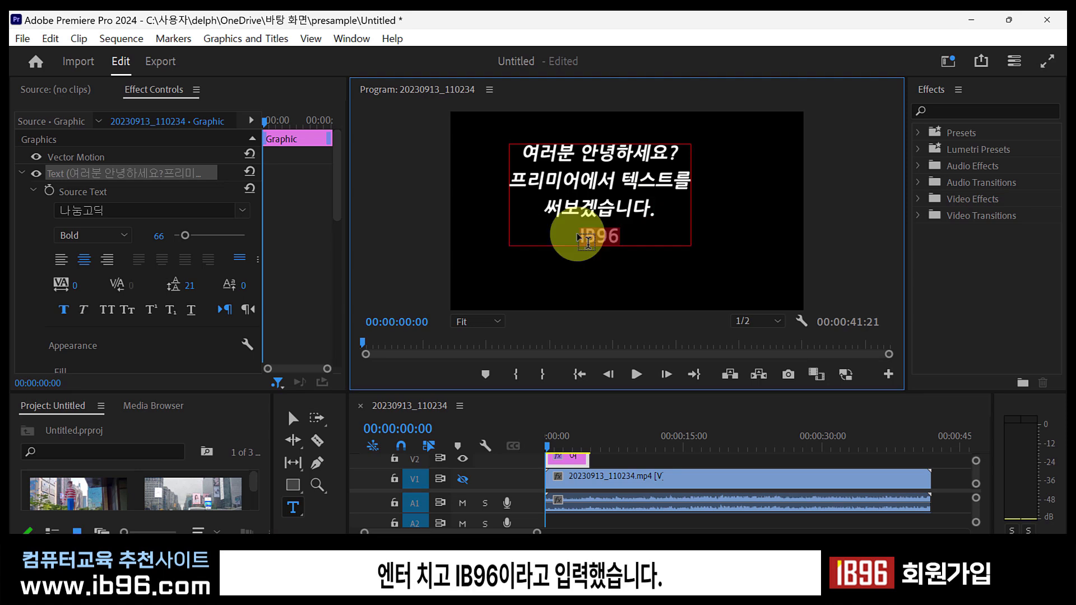
{"action": "type", "text": "ib96"}
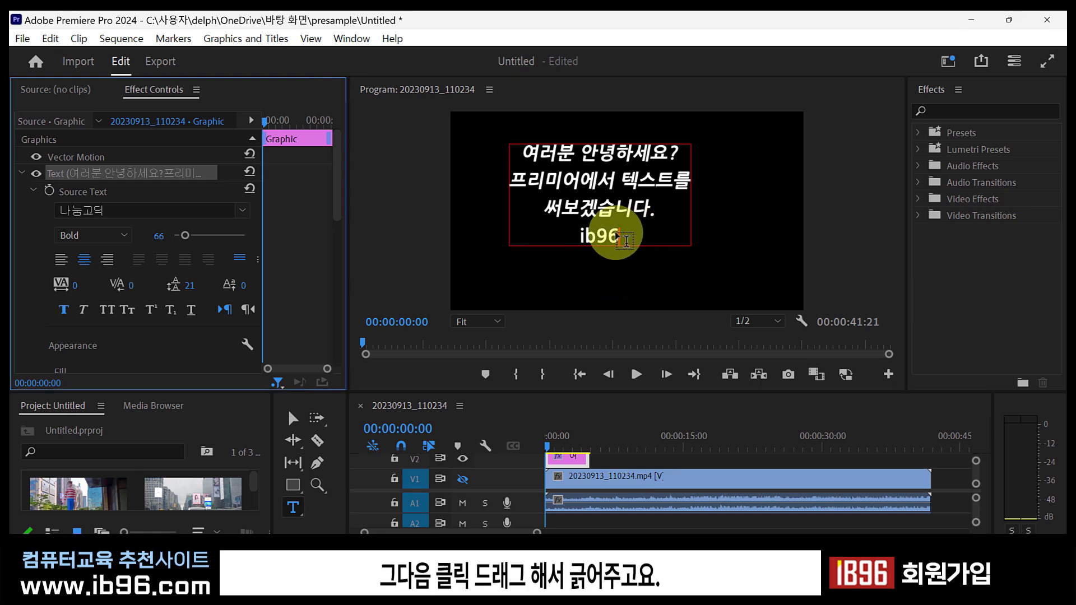
- Select the "ib96" line and turn All Caps on and off again for it
{"action": "left_click_drag", "start_coordinate": [626, 241], "coordinate": [521, 241]}
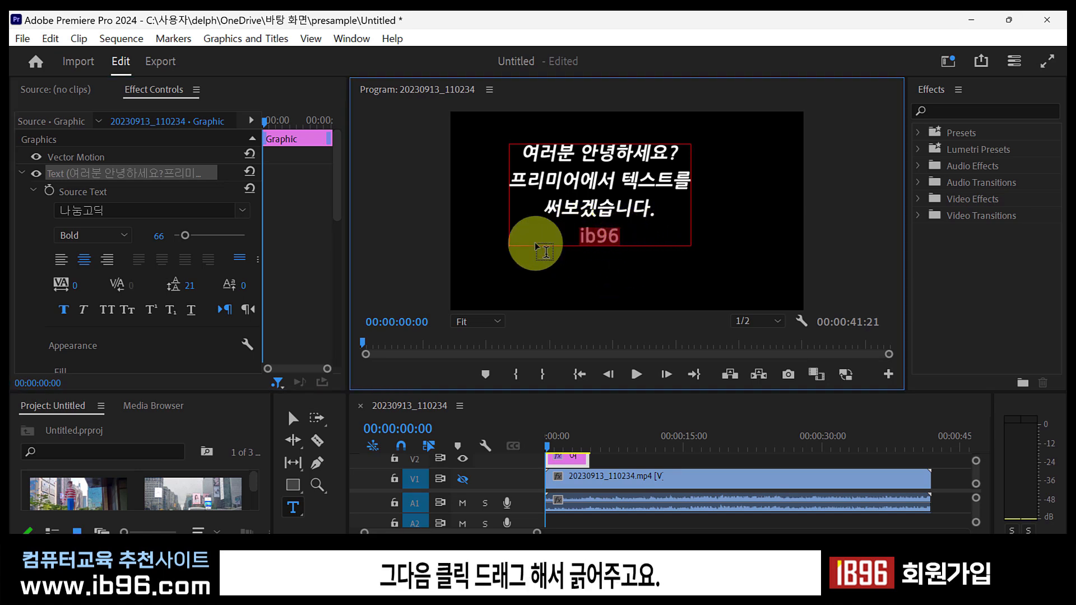
{"action": "left_click", "coordinate": [107, 310]}
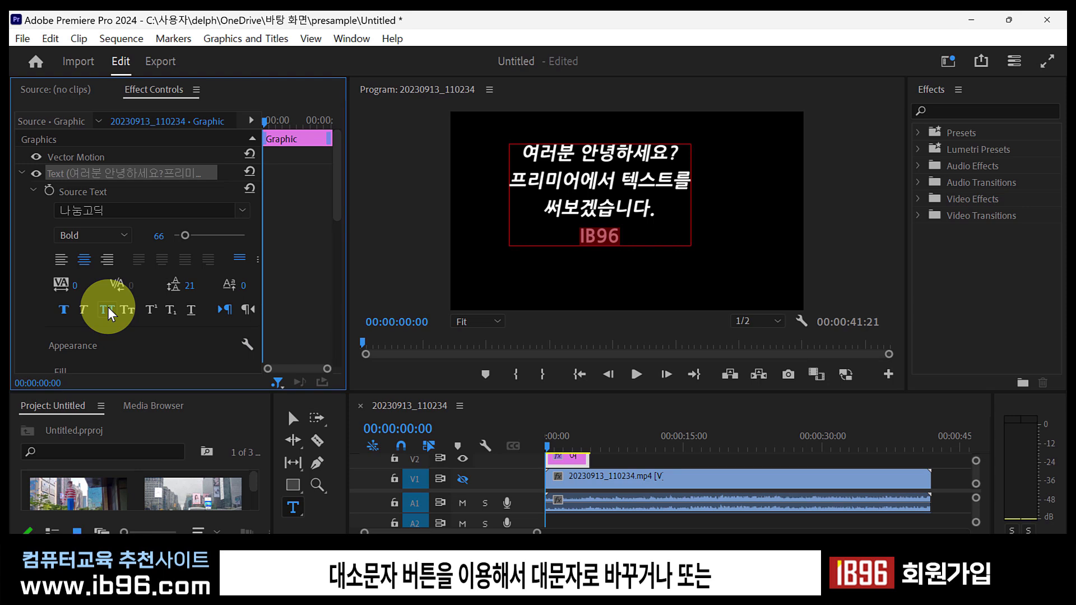
{"action": "left_click", "coordinate": [108, 308]}
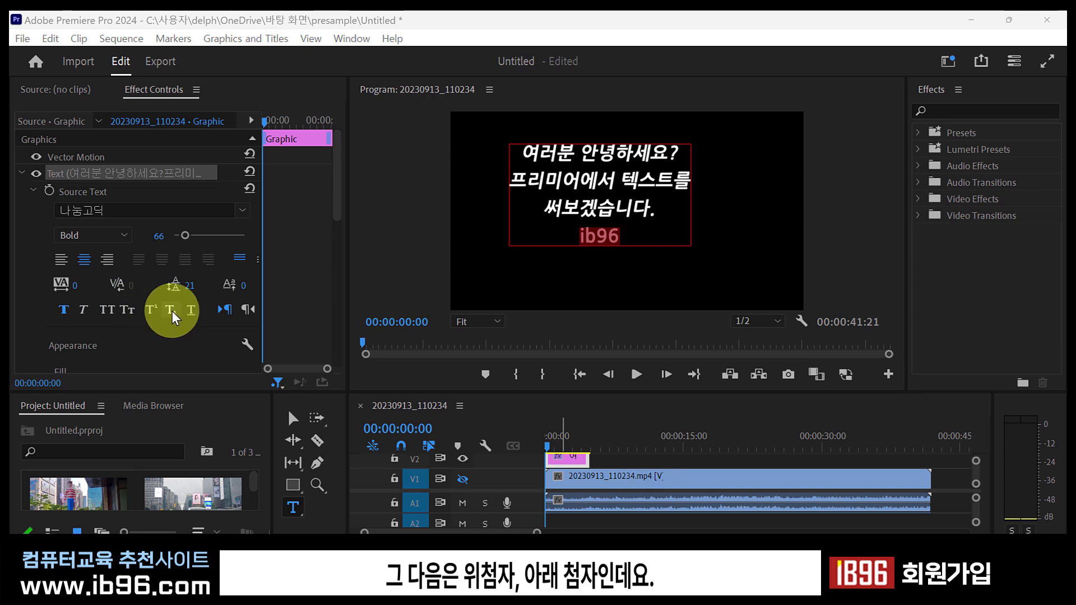
- Append "c" to the "ib96" line and try superscript and subscript formatting on that letter
{"action": "left_click", "coordinate": [669, 260]}
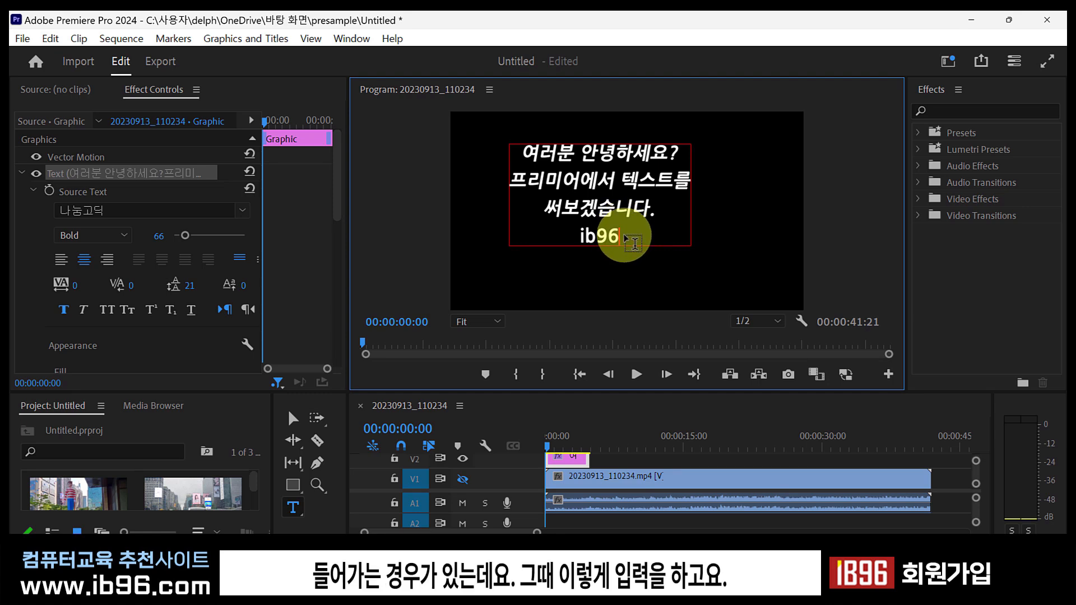
{"action": "type", "text": "c"}
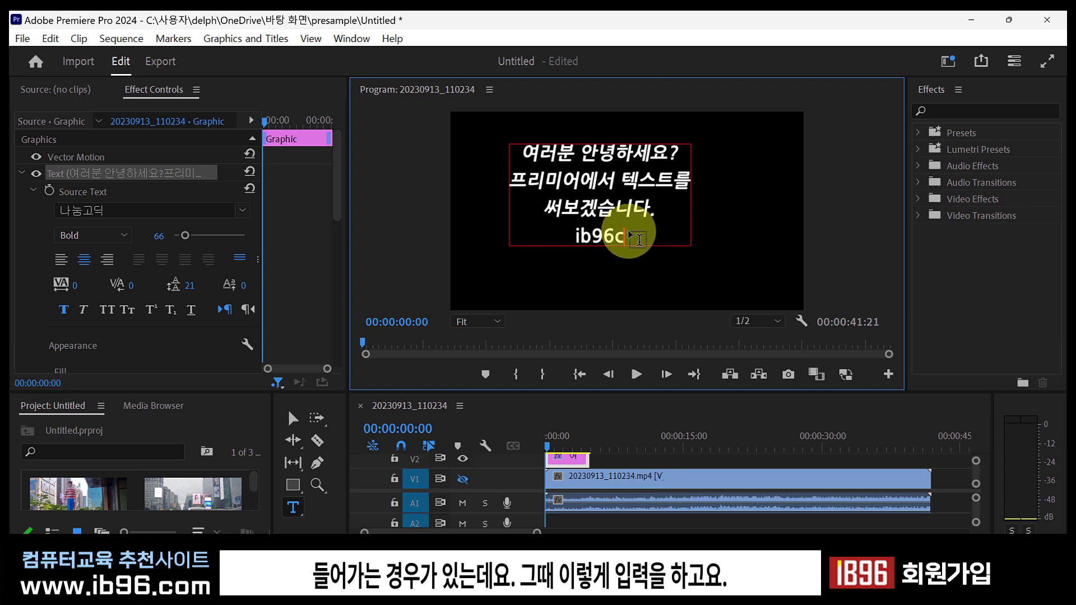
{"action": "left_click_drag", "start_coordinate": [630, 239], "coordinate": [616, 236]}
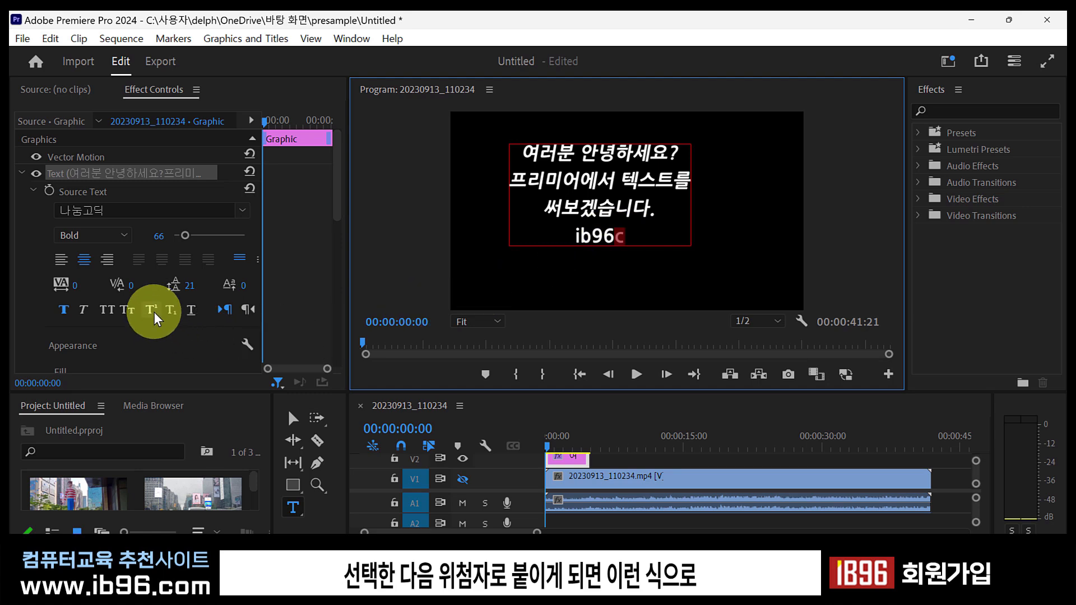
{"action": "left_click", "coordinate": [152, 309]}
{"action": "left_click", "coordinate": [622, 240]}
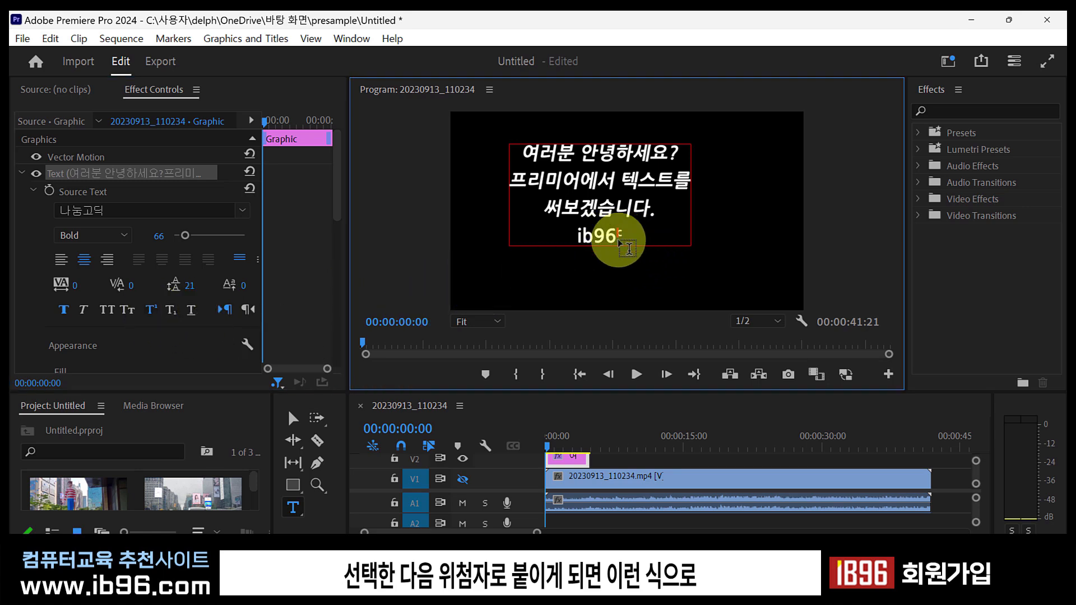
{"action": "left_click", "coordinate": [169, 311]}
- Delete the "ib96c" line together with its line break
{"action": "left_click_drag", "start_coordinate": [573, 238], "coordinate": [642, 244]}
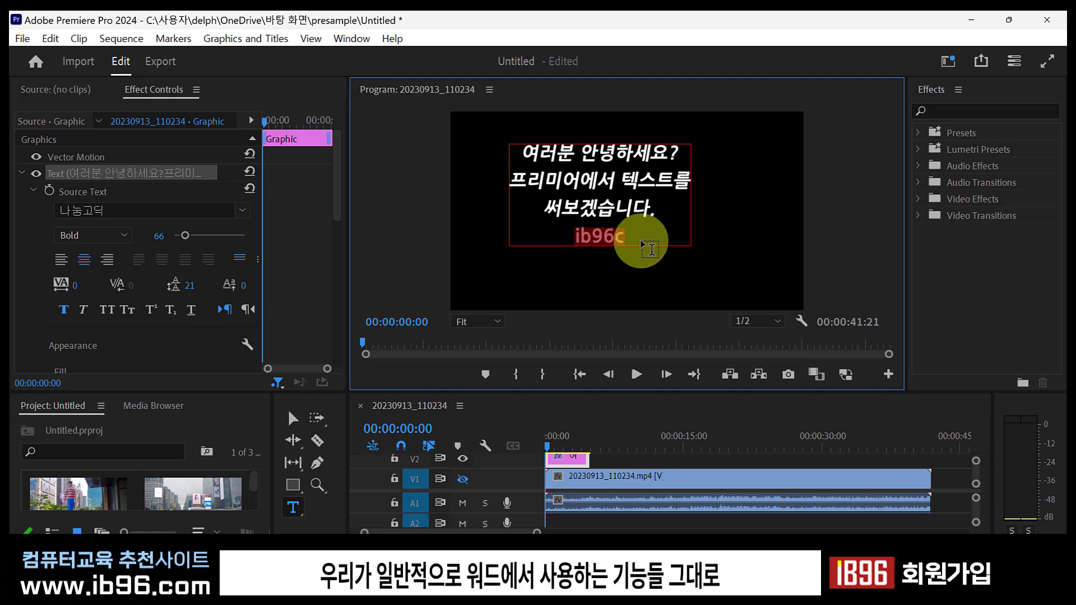
{"action": "key", "text": "BackSpace"}
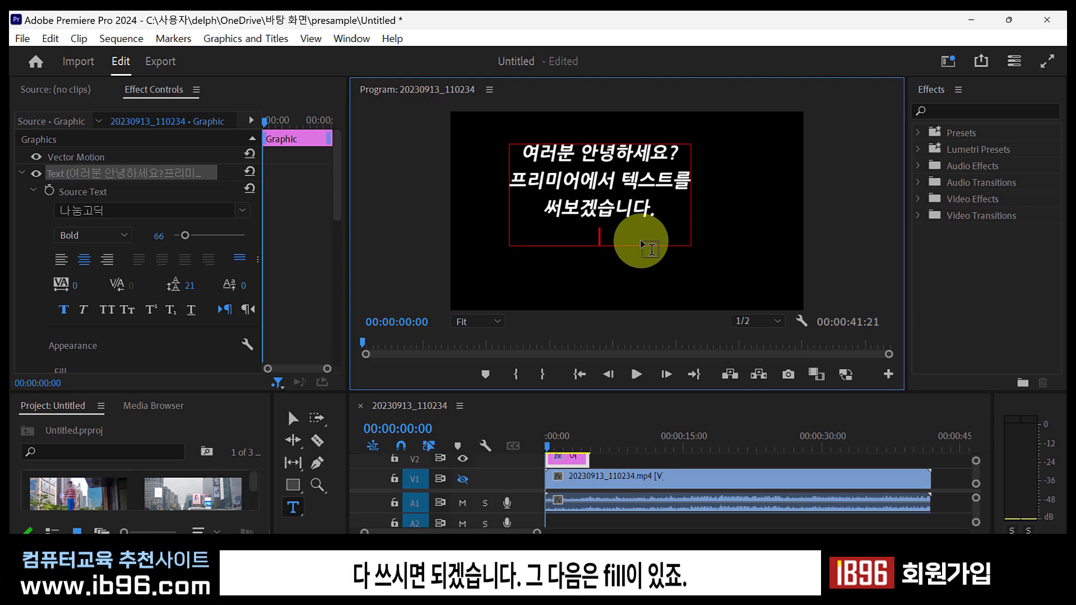
{"action": "key", "text": "BackSpace"}
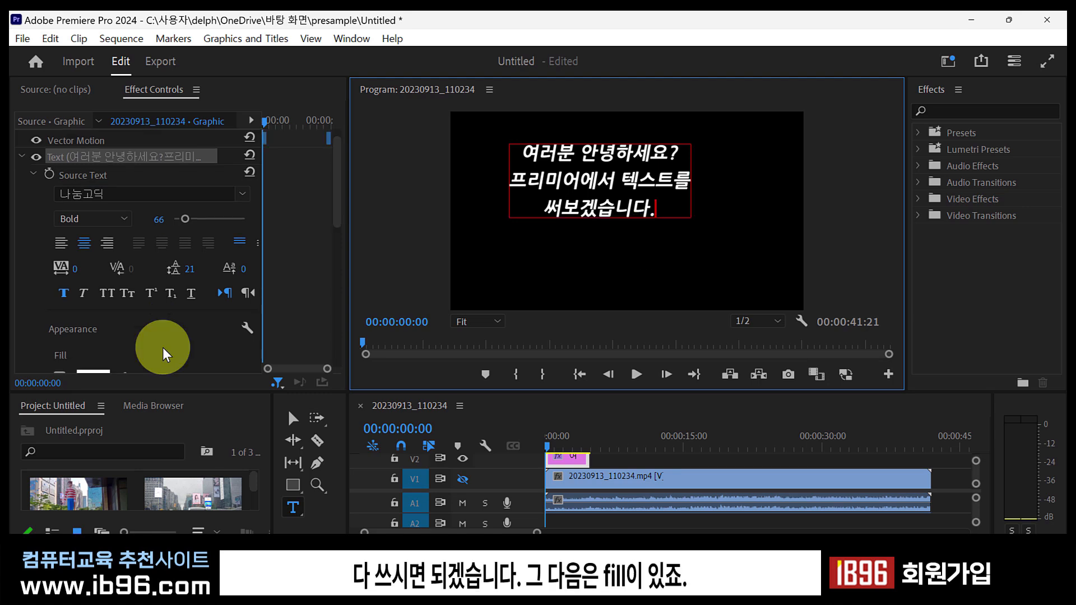
- Try to change the text's fill color to dark red without any characters selected
{"action": "scroll", "coordinate": [163, 347], "scroll_direction": "down", "scroll_amount": 4}
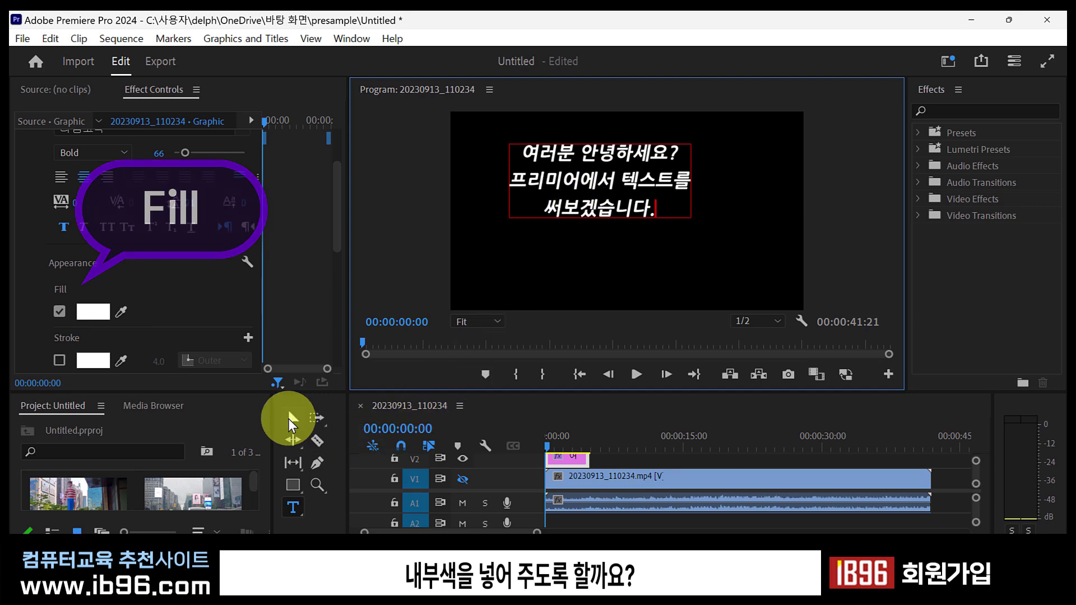
{"action": "left_click", "coordinate": [90, 312]}
{"action": "left_click", "coordinate": [513, 359]}
{"action": "left_click", "coordinate": [705, 172]}
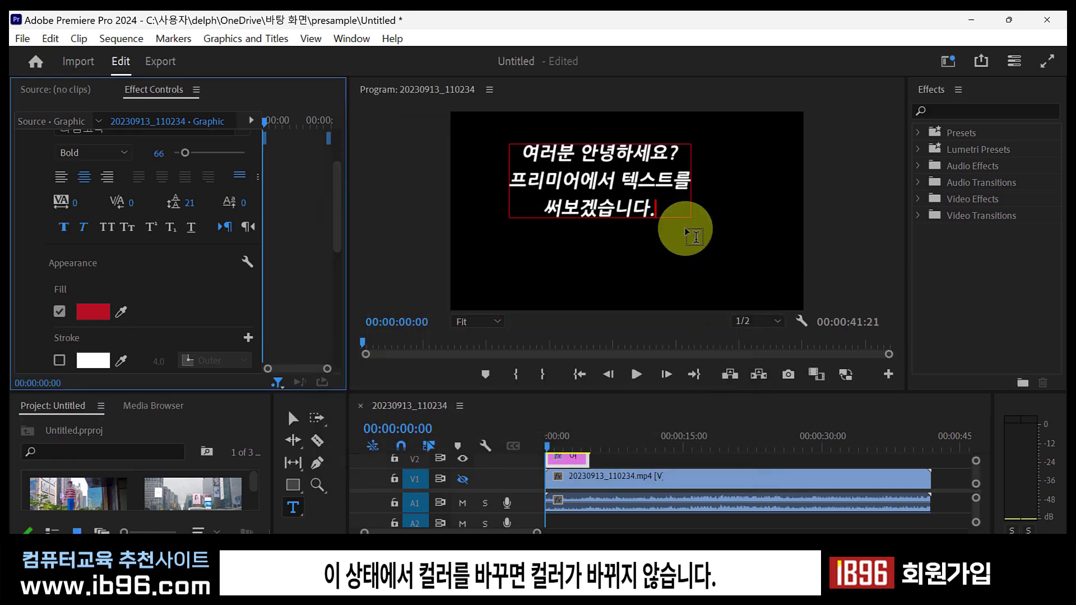
- Select only the third line "써보겠습니다." and set its fill color to red
{"action": "left_click", "coordinate": [661, 212]}
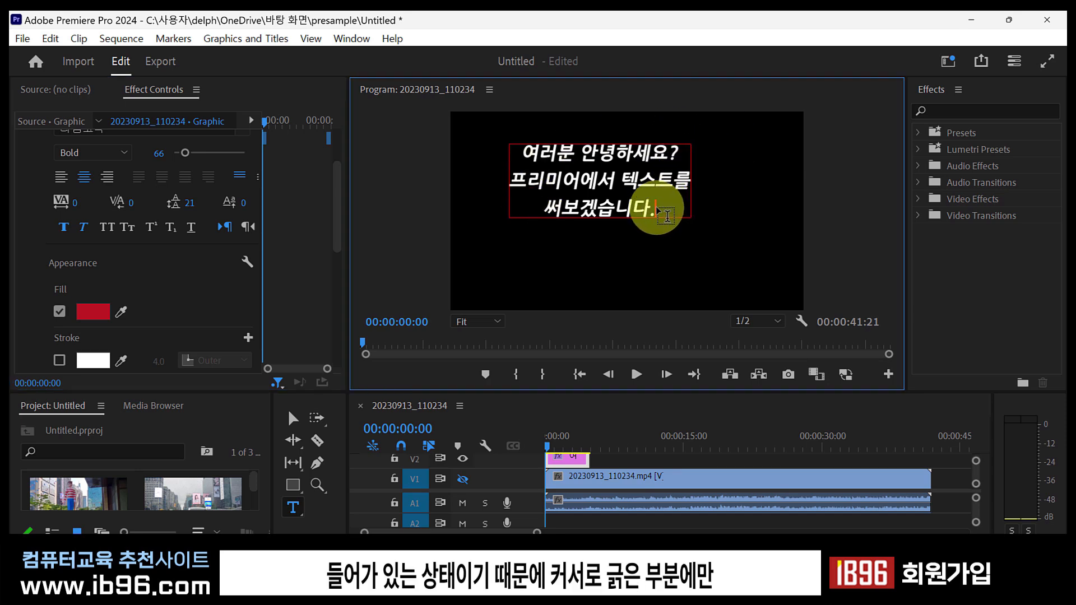
{"action": "left_click_drag", "start_coordinate": [656, 205], "coordinate": [501, 143]}
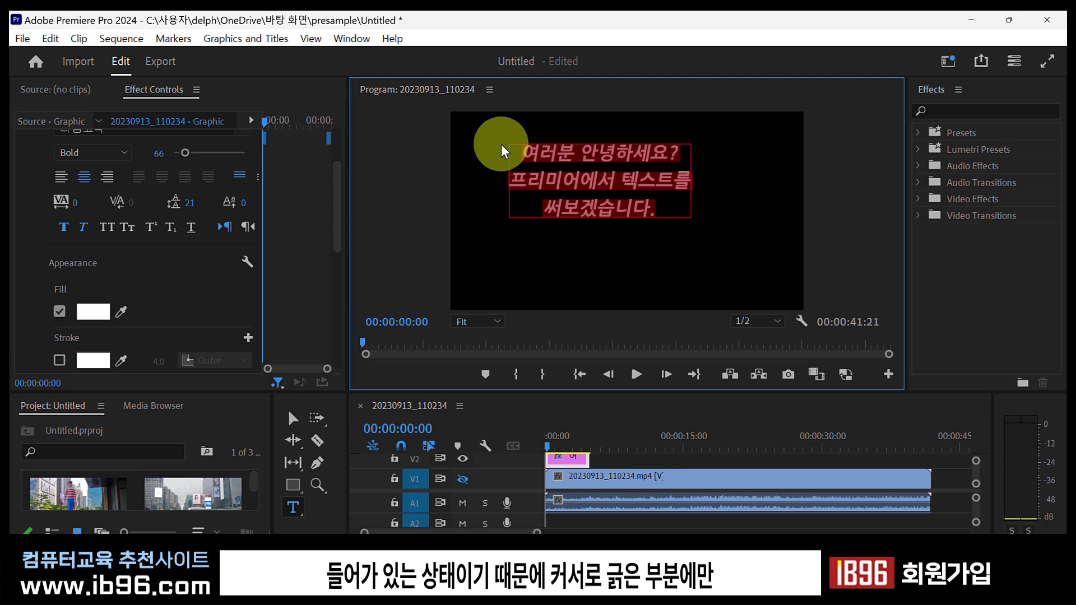
{"action": "left_click", "coordinate": [662, 210]}
{"action": "left_click_drag", "start_coordinate": [670, 213], "coordinate": [546, 209]}
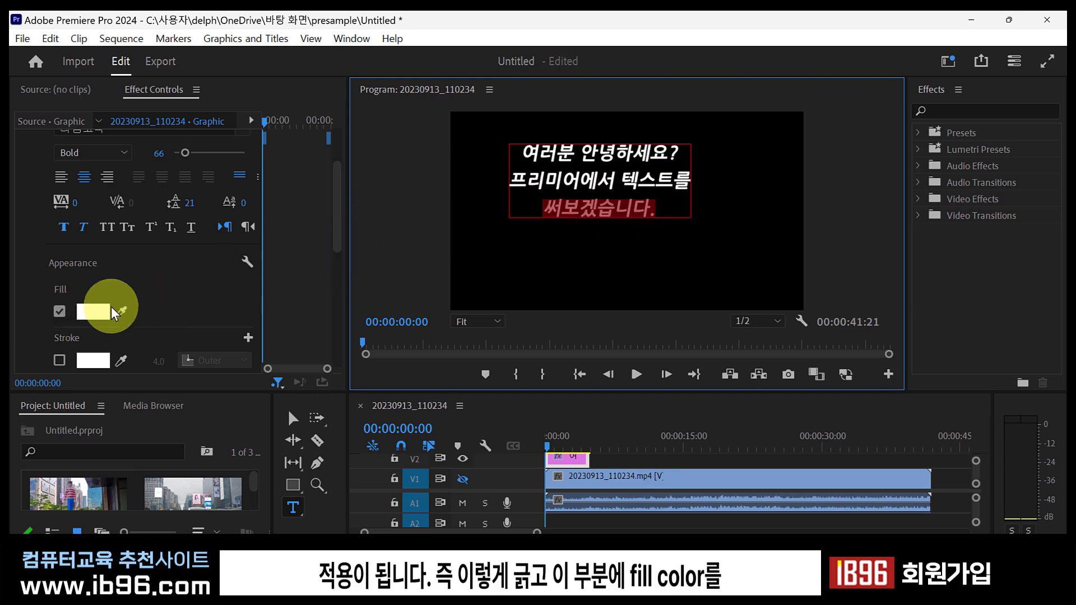
{"action": "left_click", "coordinate": [104, 309]}
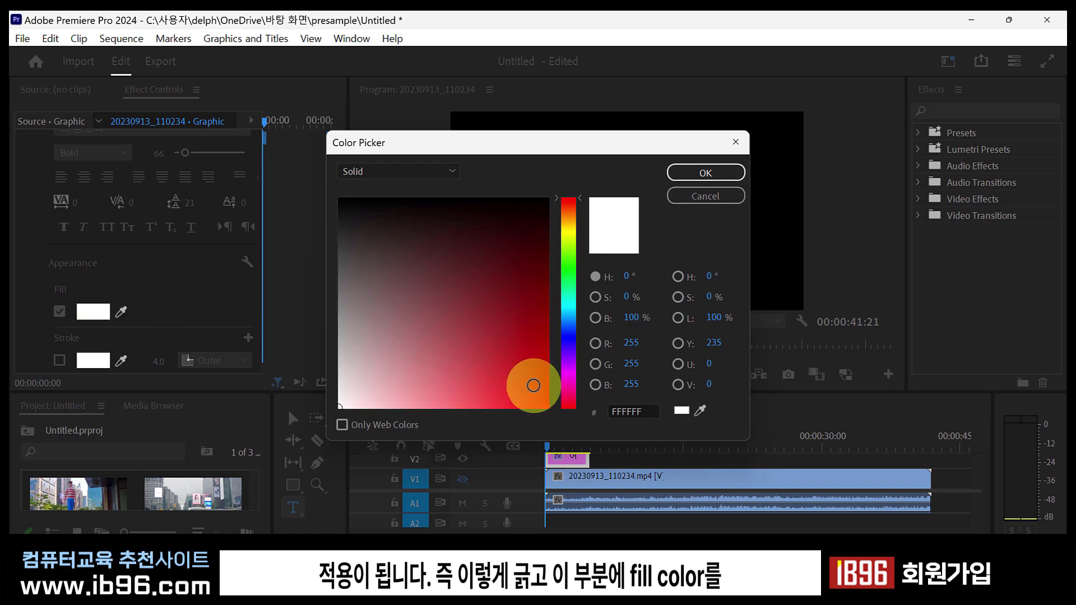
{"action": "left_click", "coordinate": [533, 385]}
{"action": "left_click", "coordinate": [697, 168]}
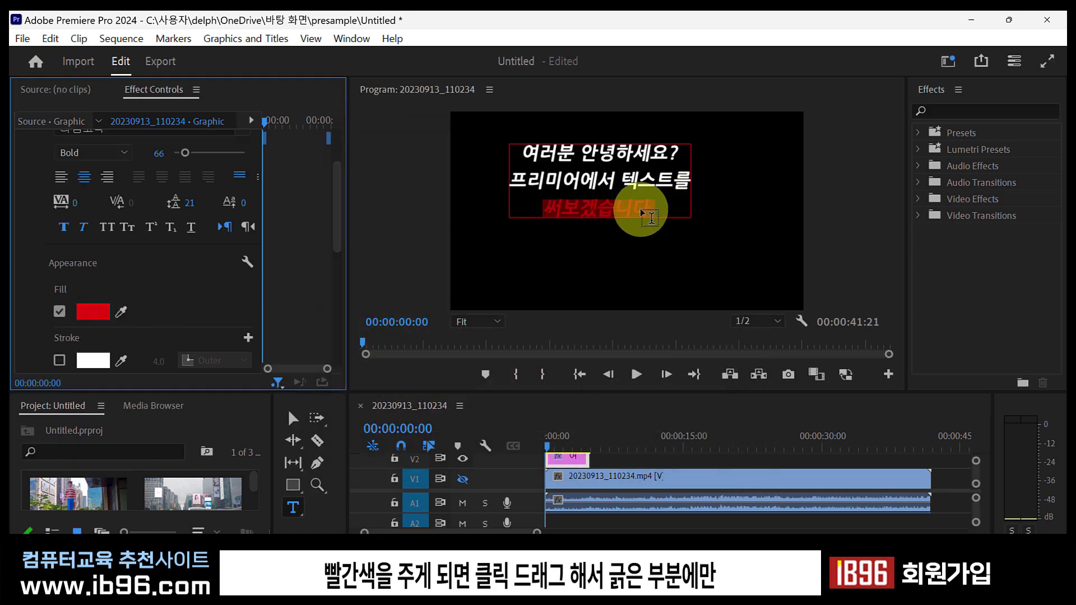
{"action": "left_click", "coordinate": [644, 213]}
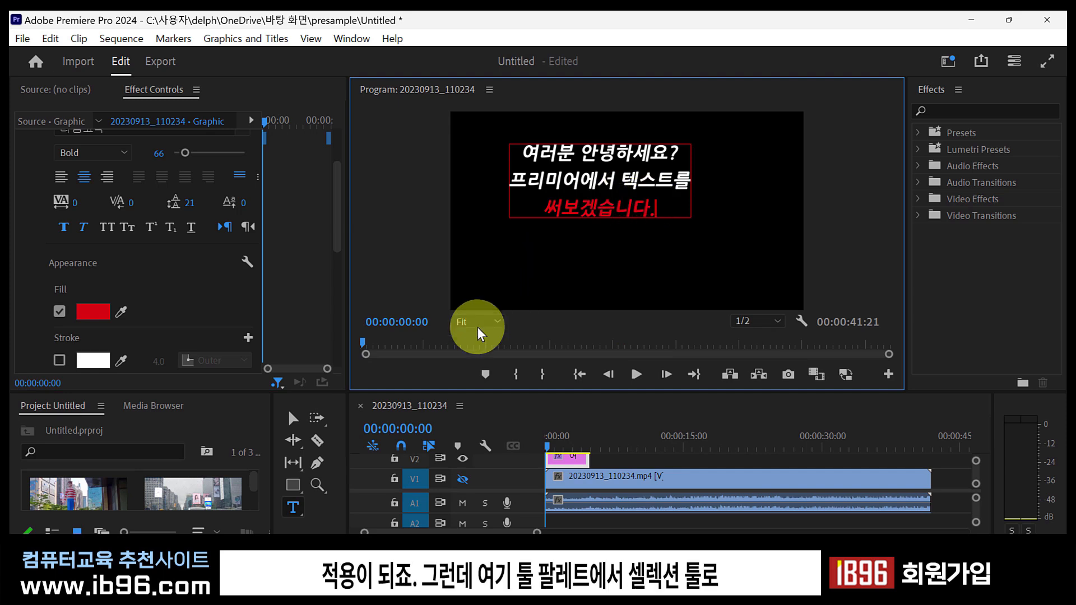
- Move the whole text box slightly up and to the right with the Selection tool and set its fill color to cyan
{"action": "left_click", "coordinate": [292, 420]}
{"action": "left_click_drag", "start_coordinate": [659, 214], "coordinate": [593, 214]}
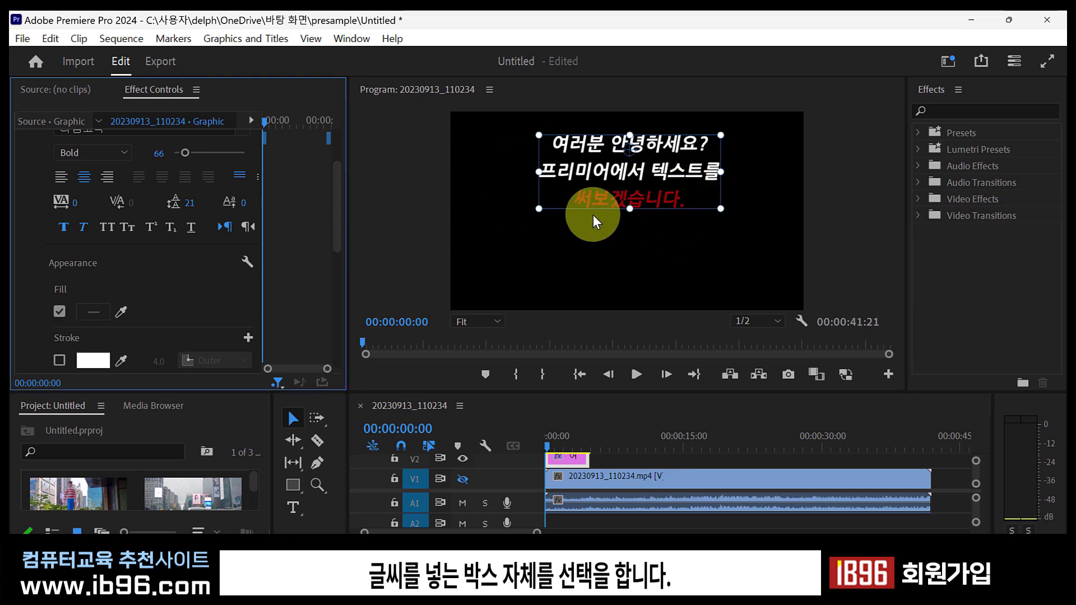
{"action": "left_click", "coordinate": [91, 315]}
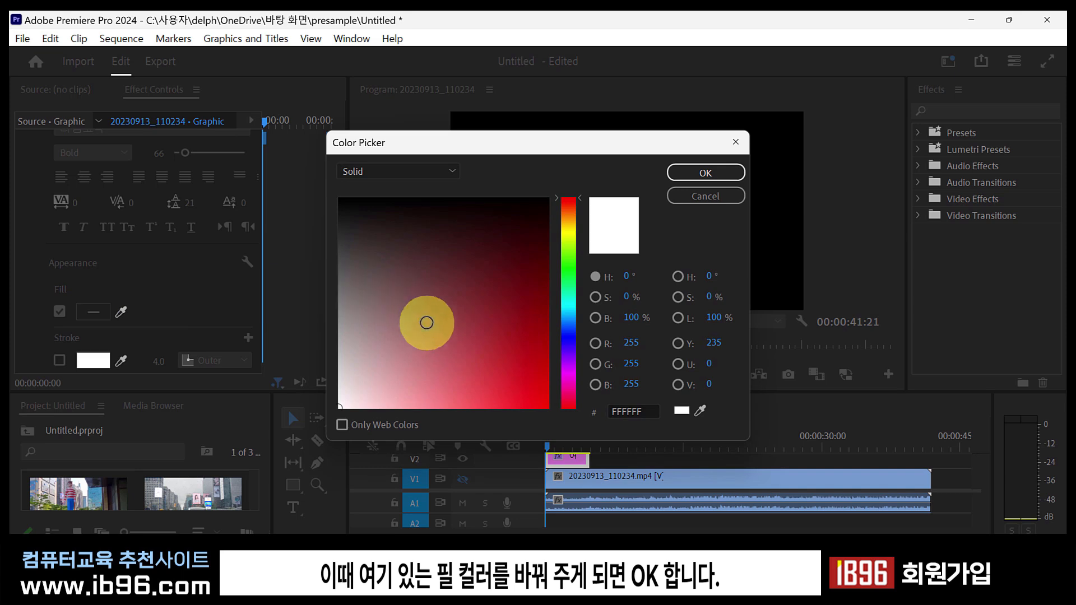
{"action": "left_click", "coordinate": [569, 311]}
{"action": "left_click", "coordinate": [528, 384]}
{"action": "left_click", "coordinate": [694, 170]}
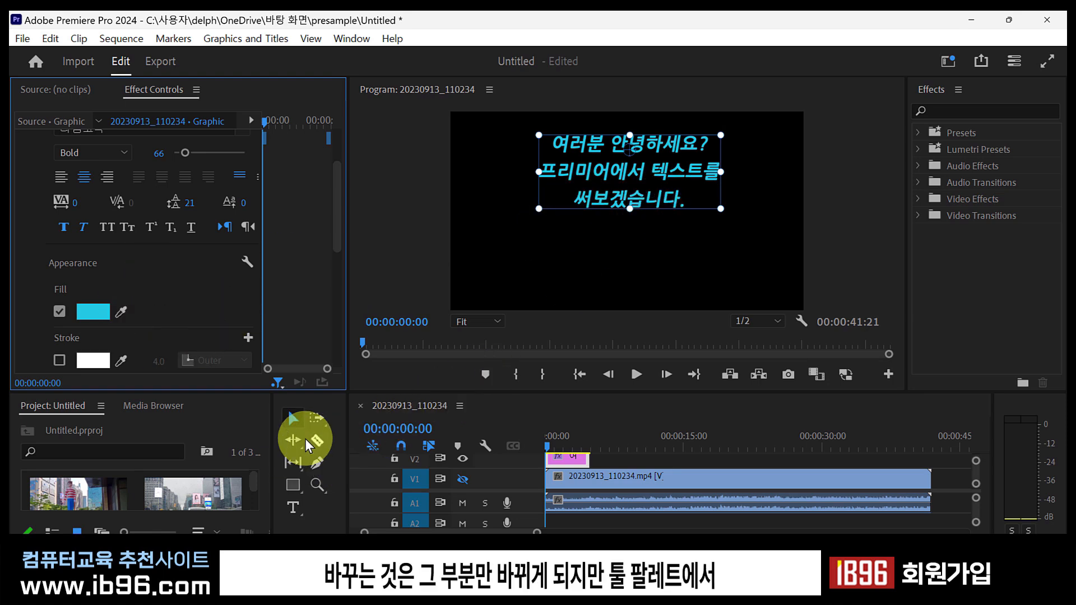
- Move the whole text box slightly down and to the right with the Selection tool
{"action": "left_click", "coordinate": [292, 418]}
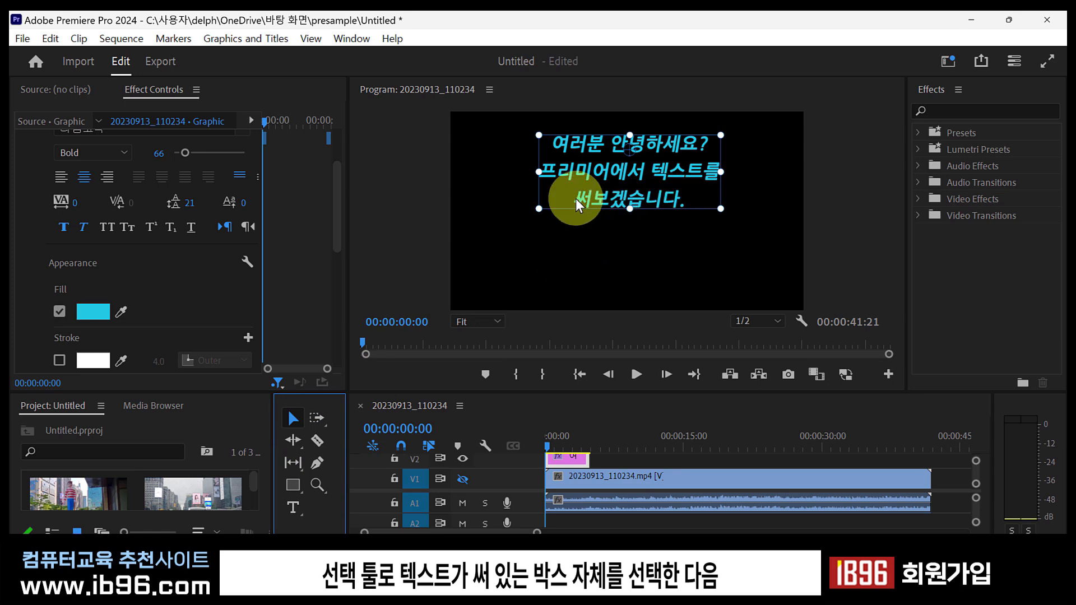
{"action": "left_click_drag", "start_coordinate": [609, 207], "coordinate": [613, 211]}
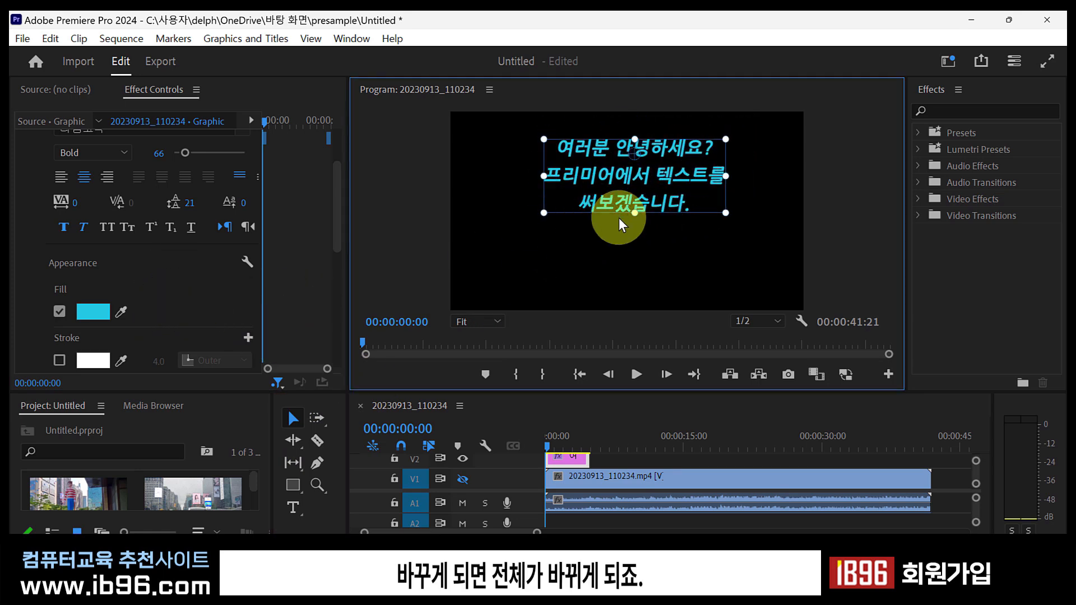
{"action": "left_click", "coordinate": [340, 204]}
{"action": "scroll", "coordinate": [329, 193], "scroll_direction": "up", "scroll_amount": 3}
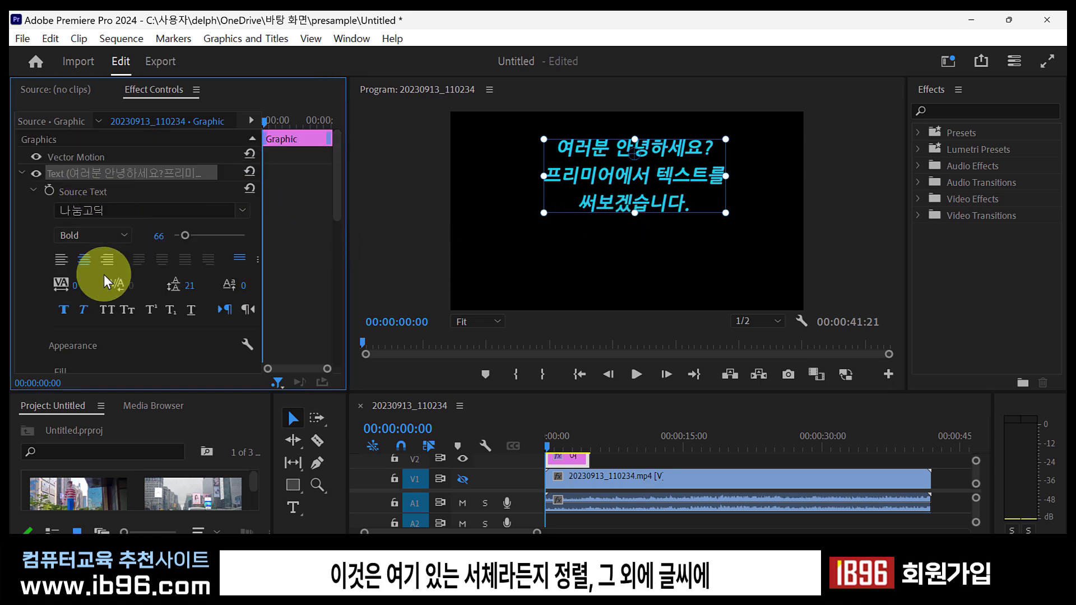
- Add a white 4.0 outer stroke to the text and increase its font size to 116
{"action": "scroll", "coordinate": [122, 280], "scroll_direction": "down", "scroll_amount": 3}
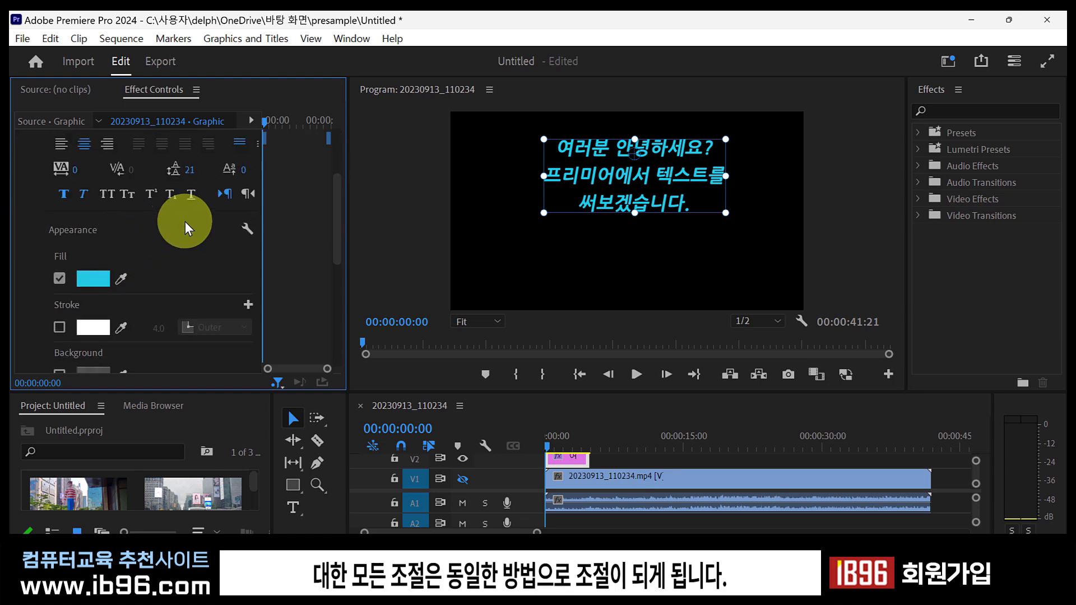
{"action": "scroll", "coordinate": [193, 216], "scroll_direction": "down", "scroll_amount": 1}
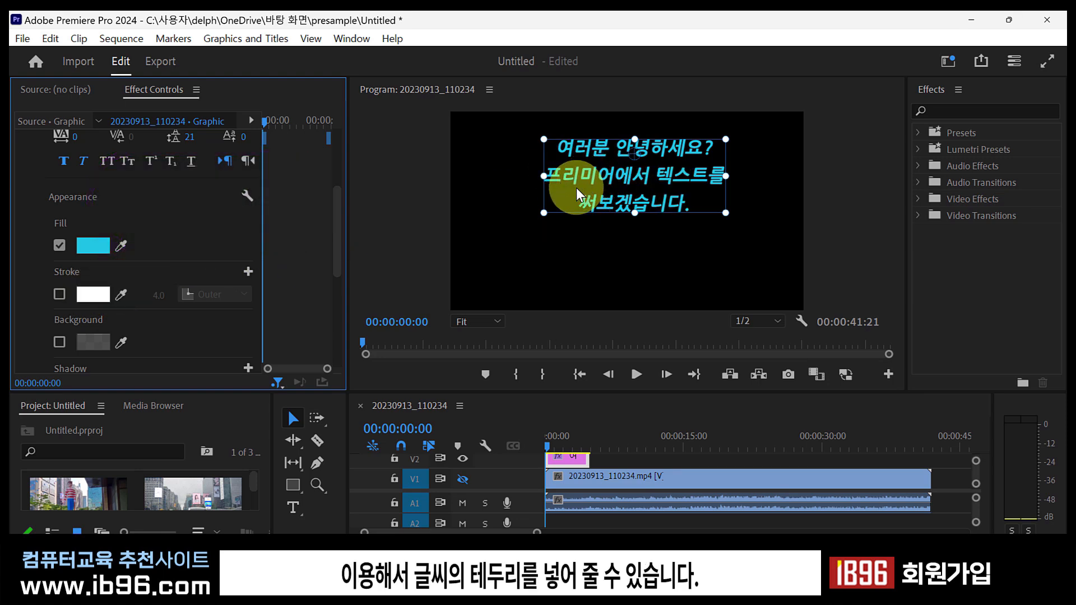
{"action": "left_click", "coordinate": [58, 293]}
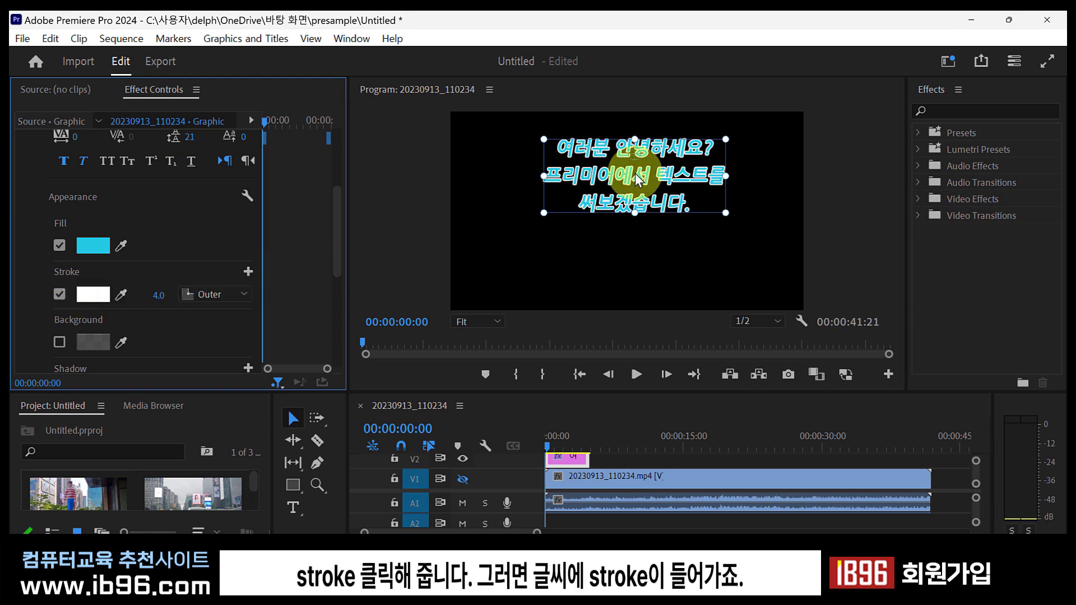
{"action": "scroll", "coordinate": [219, 220], "scroll_direction": "up", "scroll_amount": 3}
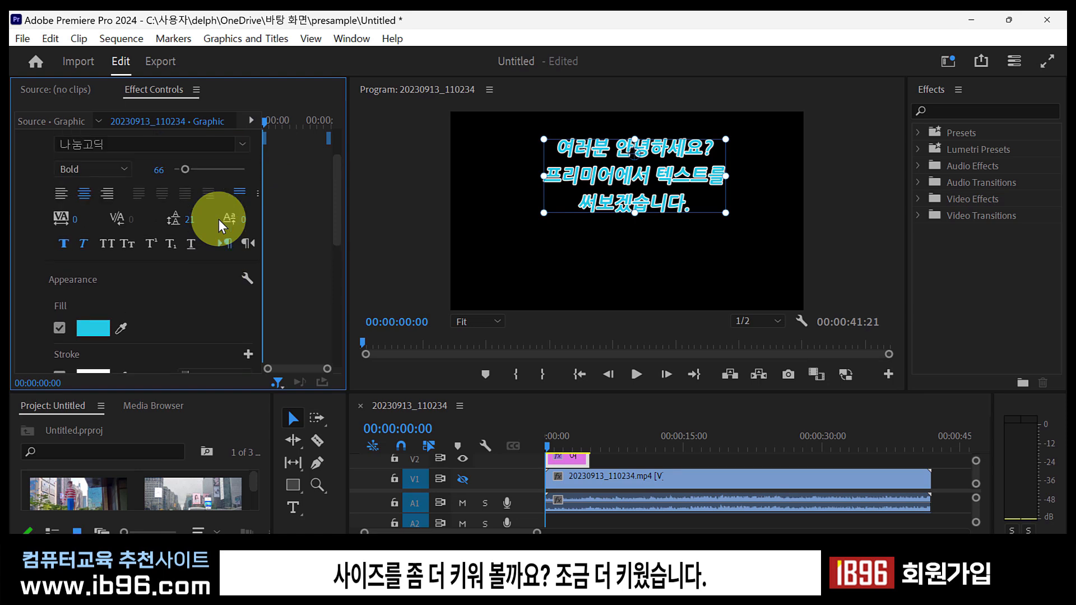
{"action": "left_click_drag", "start_coordinate": [185, 170], "coordinate": [193, 170]}
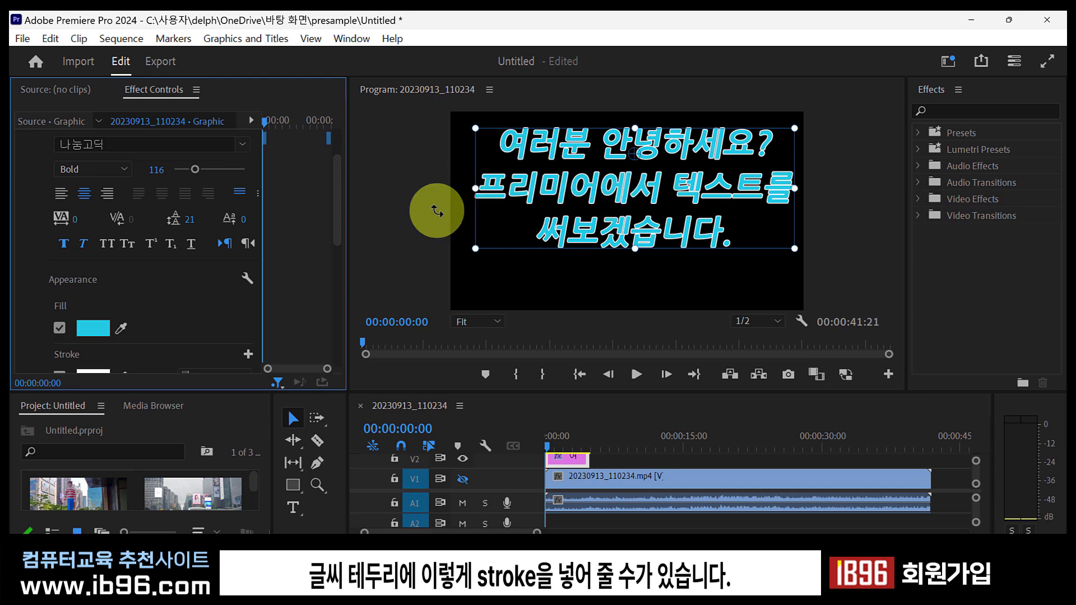
- Enable the text's background and set its color to yellow DFC800
{"action": "left_click_drag", "start_coordinate": [337, 183], "coordinate": [338, 261]}
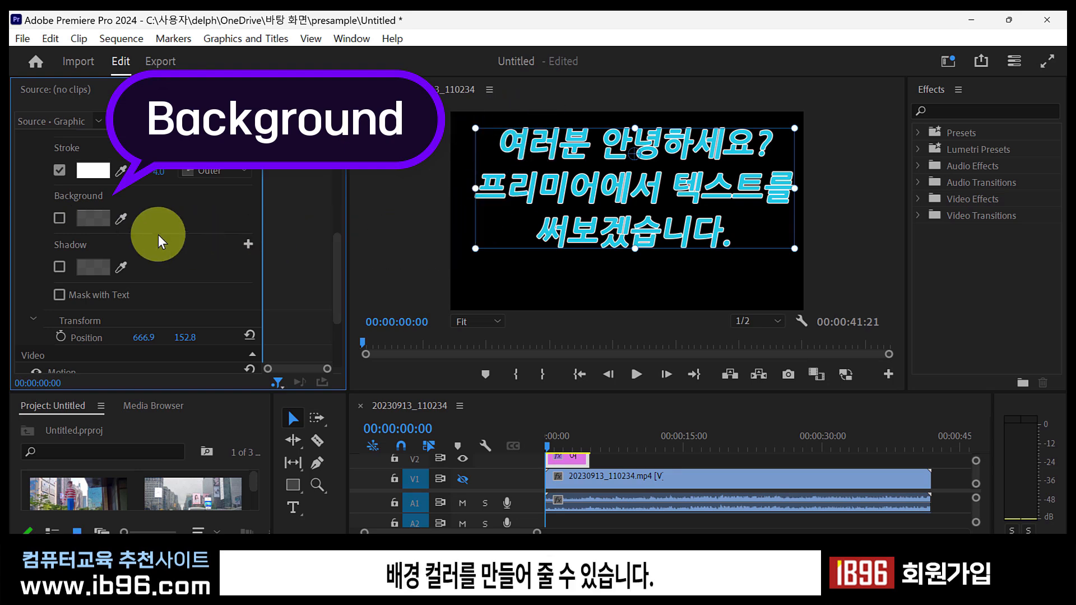
{"action": "left_click", "coordinate": [64, 216]}
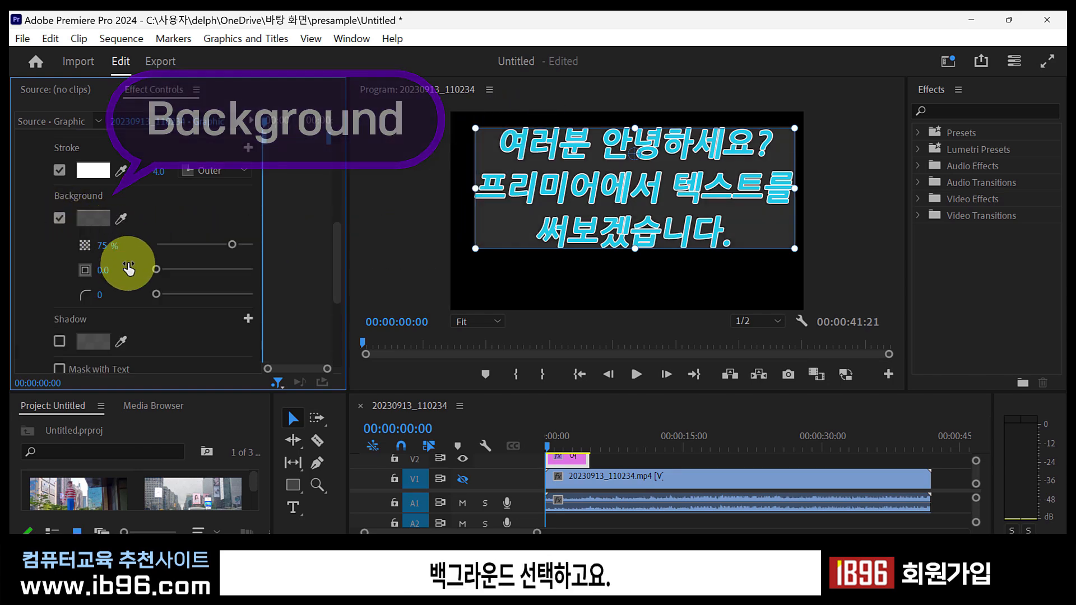
{"action": "left_click", "coordinate": [105, 222]}
{"action": "mouse_move", "coordinate": [432, 264]}
{"action": "left_mouse_down"}
{"action": "mouse_move", "coordinate": [365, 283]}
{"action": "mouse_move", "coordinate": [344, 267]}
{"action": "mouse_move", "coordinate": [335, 231]}
{"action": "left_mouse_up"}
{"action": "left_click", "coordinate": [567, 221]}
{"action": "left_click", "coordinate": [548, 373]}
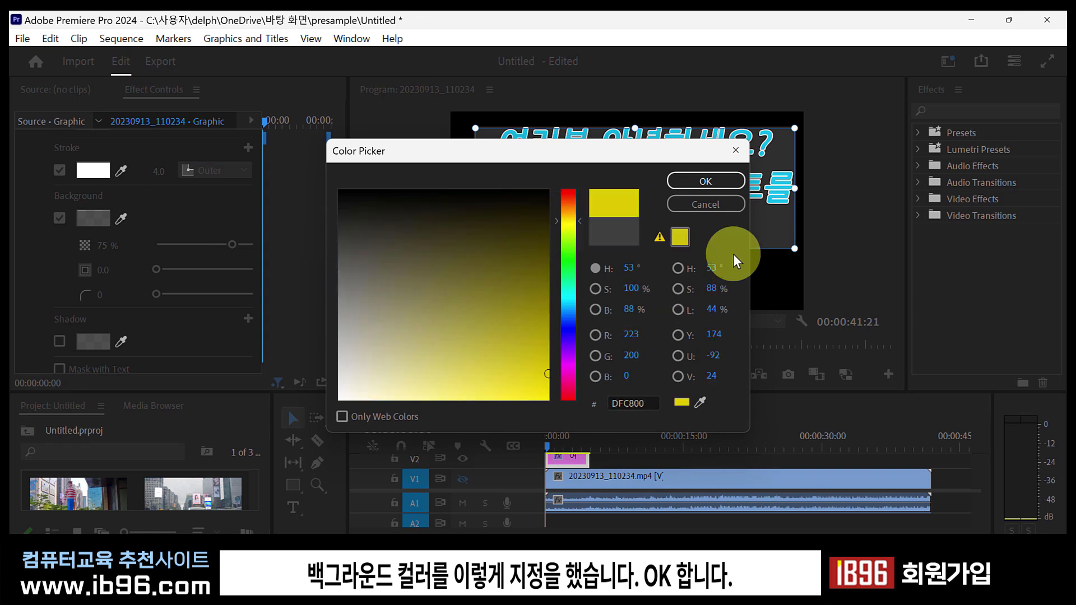
{"action": "left_click", "coordinate": [691, 180]}
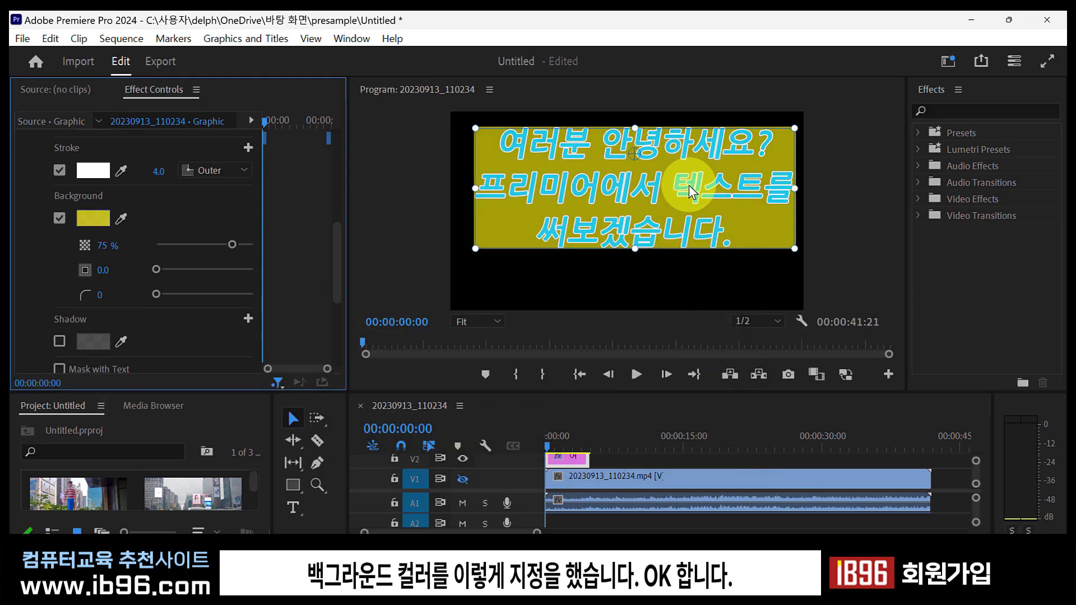
- Compare the background's extent with the text box's bounds, and enlarge the text box slightly to a scale of 101
{"action": "left_click", "coordinate": [408, 227]}
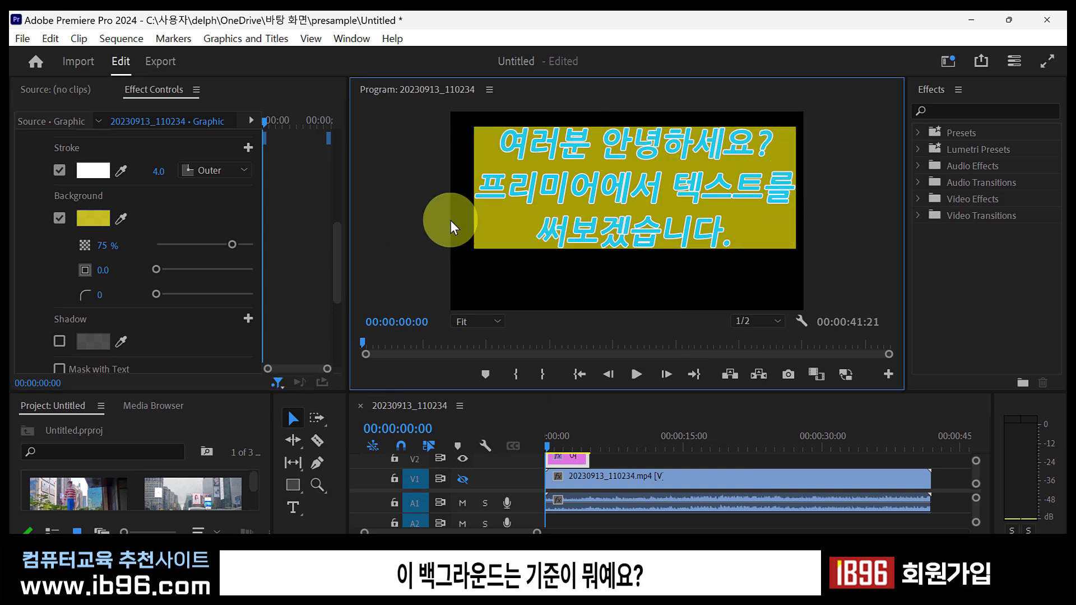
{"action": "left_click", "coordinate": [503, 154]}
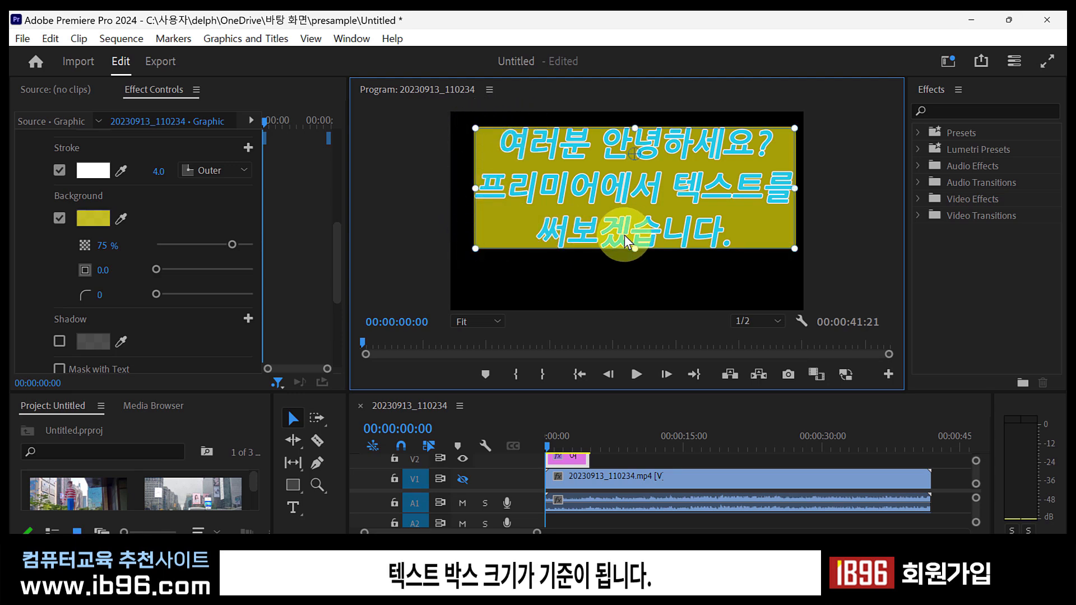
{"action": "left_click", "coordinate": [389, 252]}
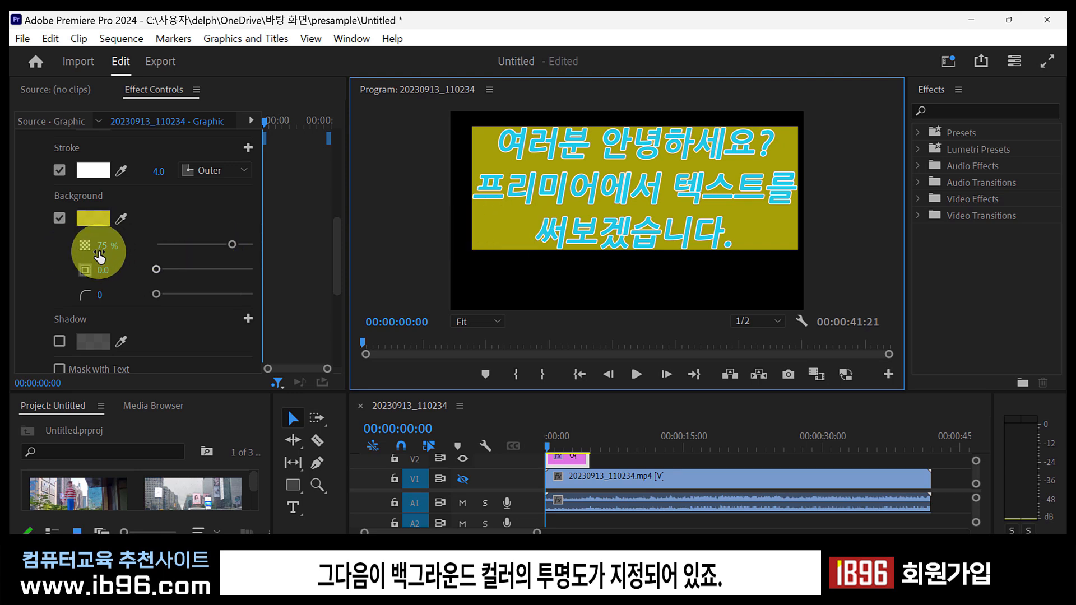
- Try background opacities of 100% and 49% with the V1 video shown, ending at 100% with the video hidden
{"action": "left_click_drag", "start_coordinate": [111, 256], "coordinate": [282, 250]}
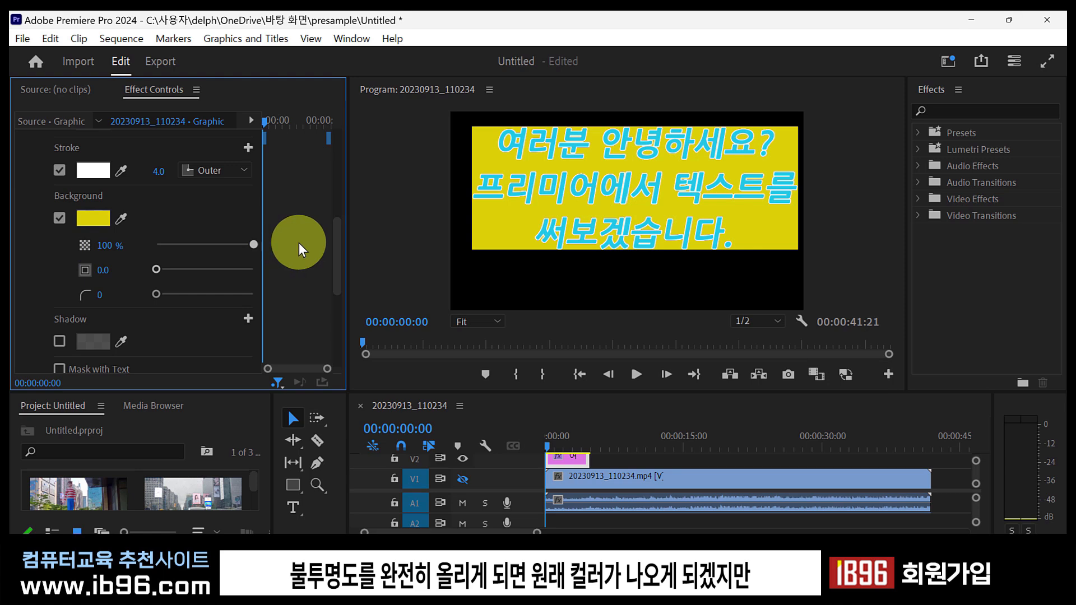
{"action": "left_click_drag", "start_coordinate": [287, 245], "coordinate": [204, 258]}
{"action": "left_click", "coordinate": [462, 480]}
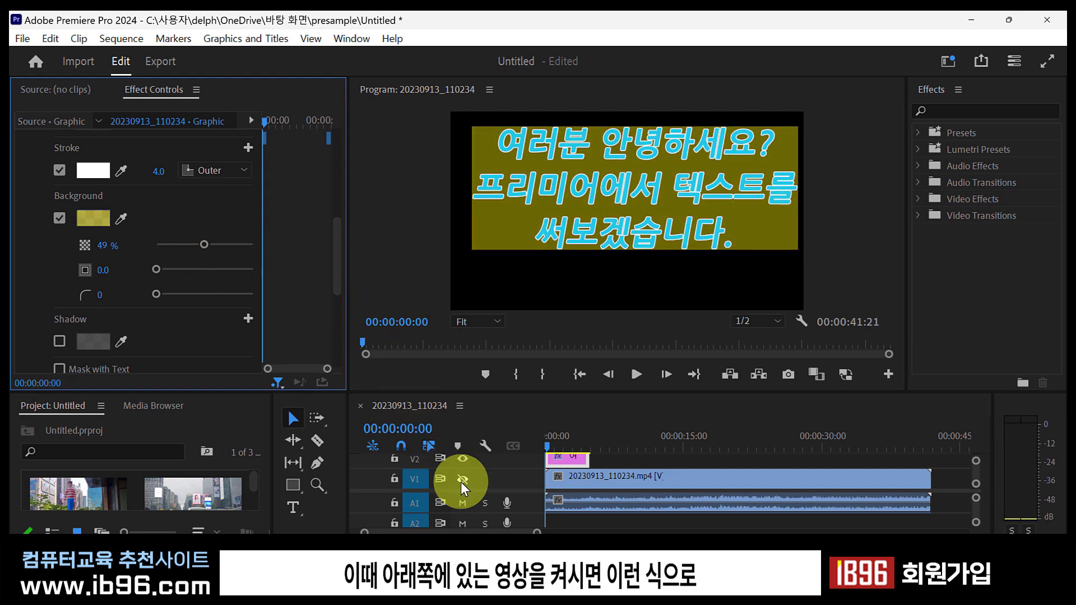
{"action": "left_click", "coordinate": [459, 479]}
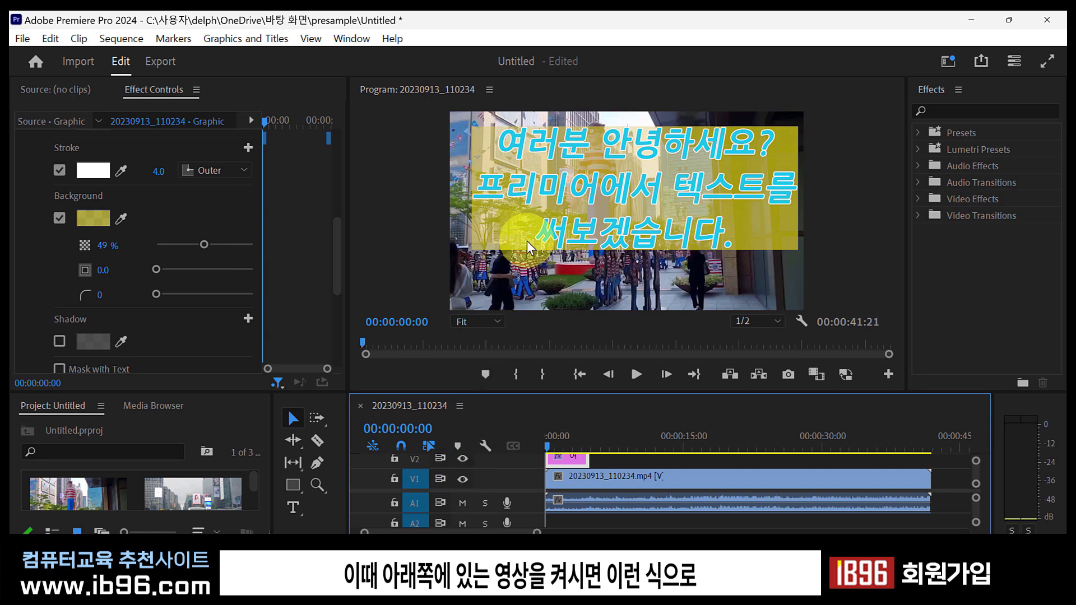
{"action": "left_click_drag", "start_coordinate": [201, 243], "coordinate": [234, 257]}
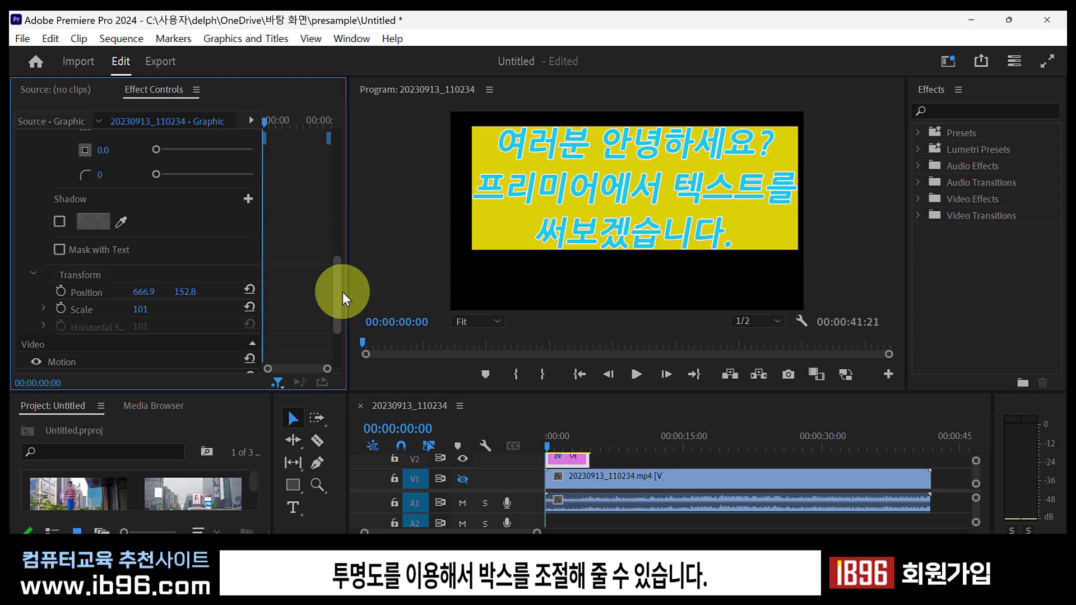
- Enable the text's shadow and turn on the V1 video track's output
{"action": "scroll", "coordinate": [342, 291], "scroll_direction": "down", "scroll_amount": 1}
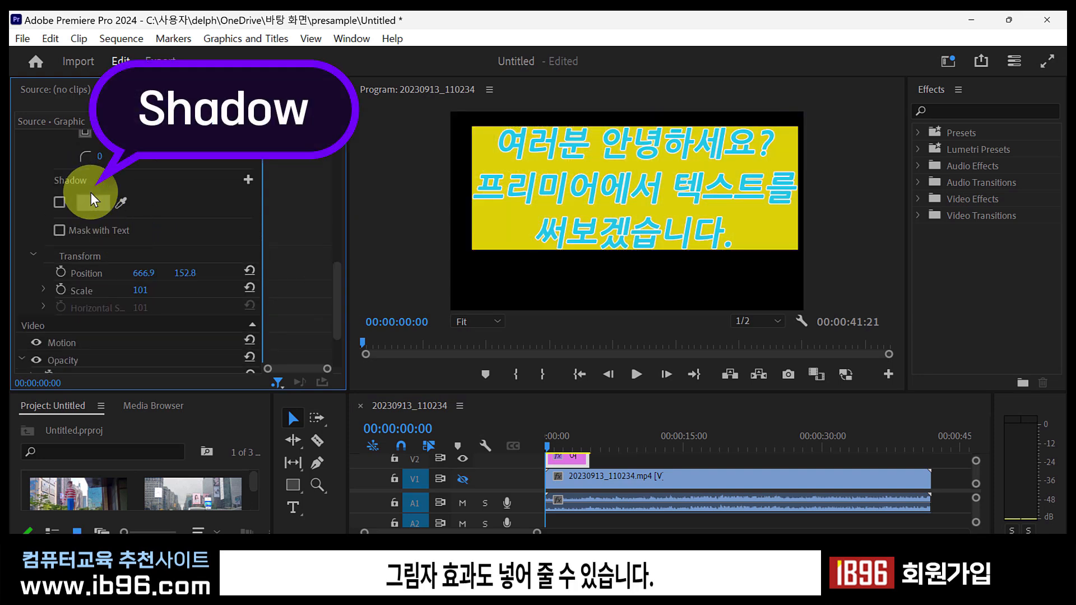
{"action": "left_click", "coordinate": [57, 200]}
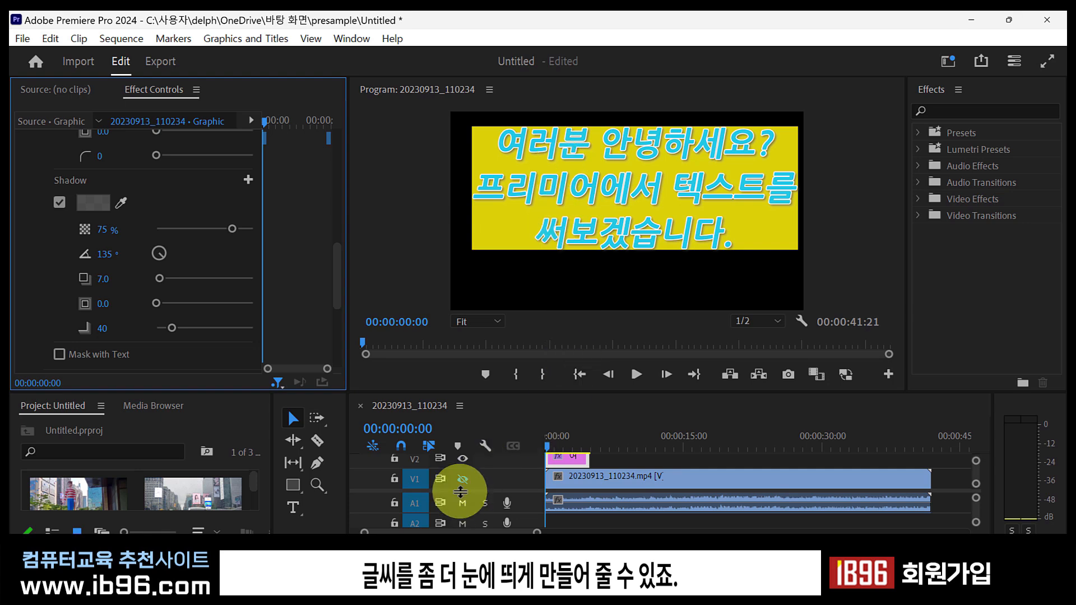
{"action": "left_click", "coordinate": [462, 479]}
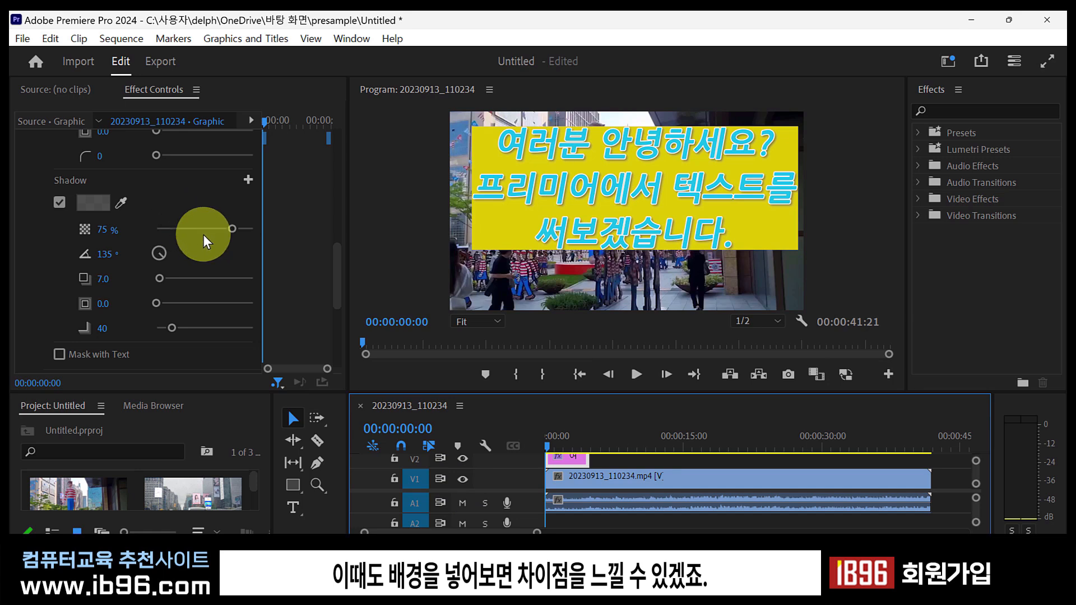
- Set the shadow's opacity to 100% and the background's opacity to 66%, and deselect the text
{"action": "left_click_drag", "start_coordinate": [232, 229], "coordinate": [175, 246]}
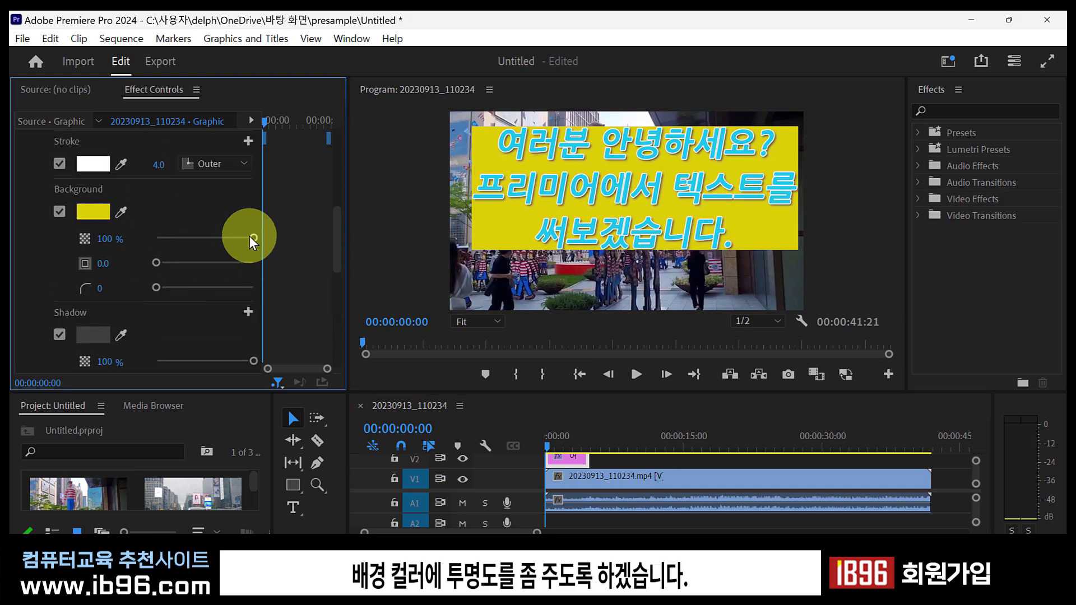
{"action": "left_click_drag", "start_coordinate": [251, 238], "coordinate": [220, 244]}
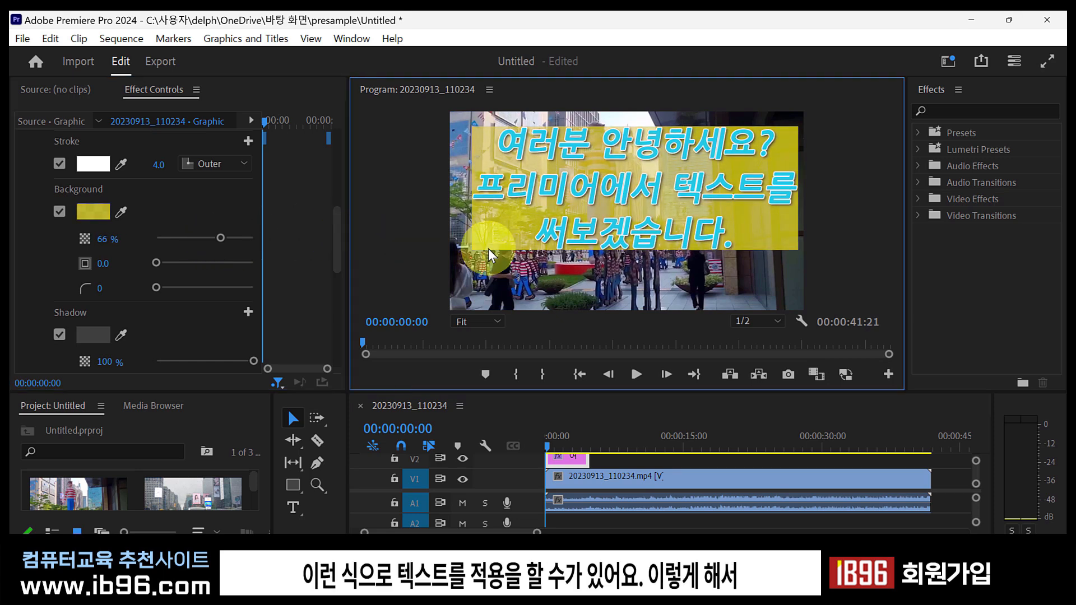
{"action": "left_click", "coordinate": [535, 256]}
{"action": "left_click", "coordinate": [553, 270]}
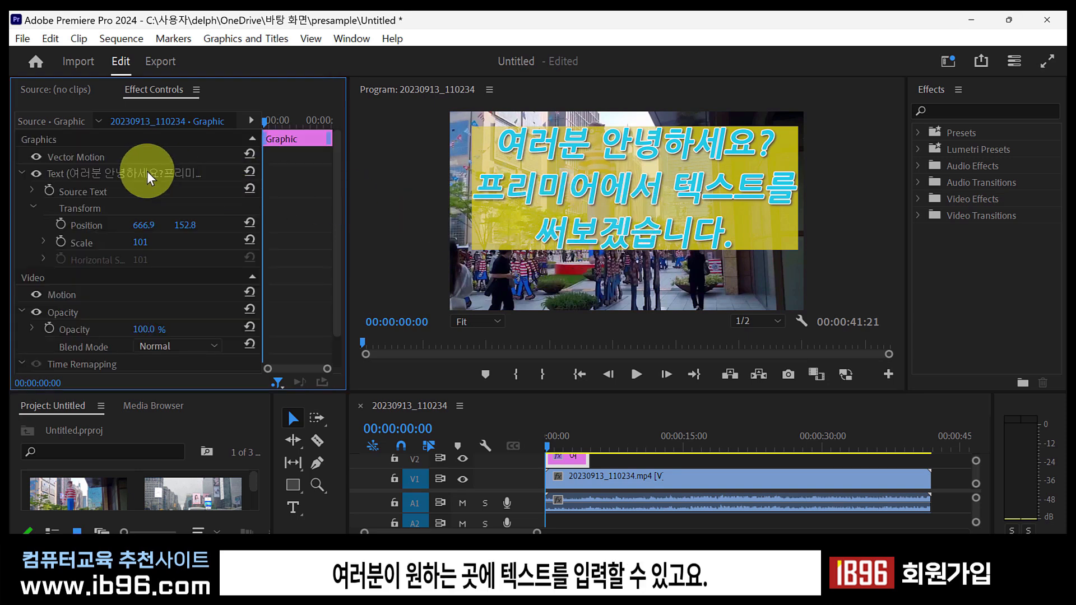
- Select the text box with the Selection tool and move it slightly down-left to a position of about 620.9, 179.7
{"action": "left_click", "coordinate": [607, 210]}
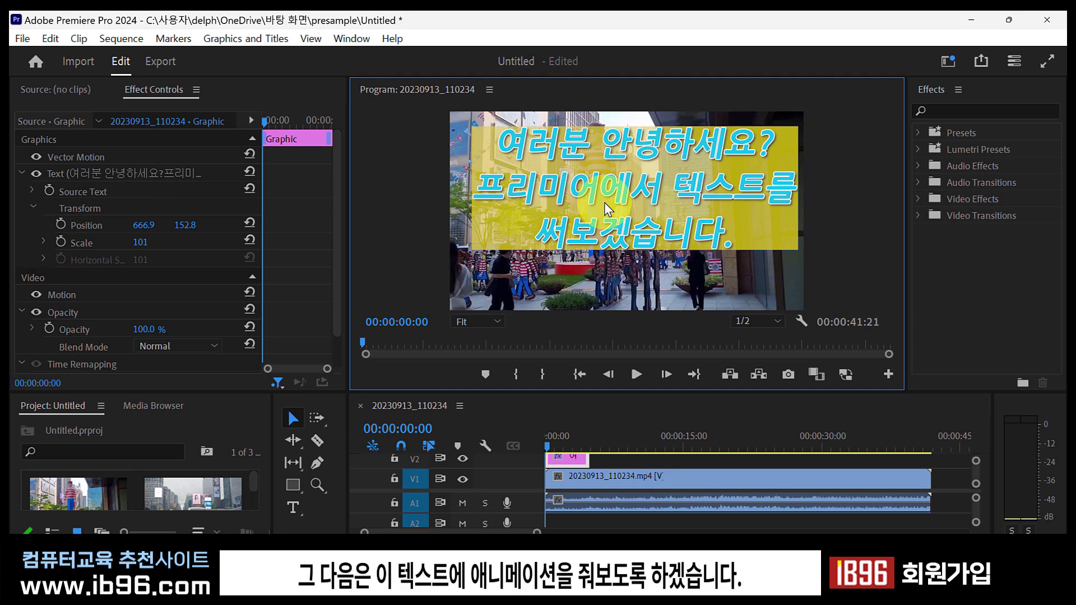
{"action": "left_click", "coordinate": [291, 419]}
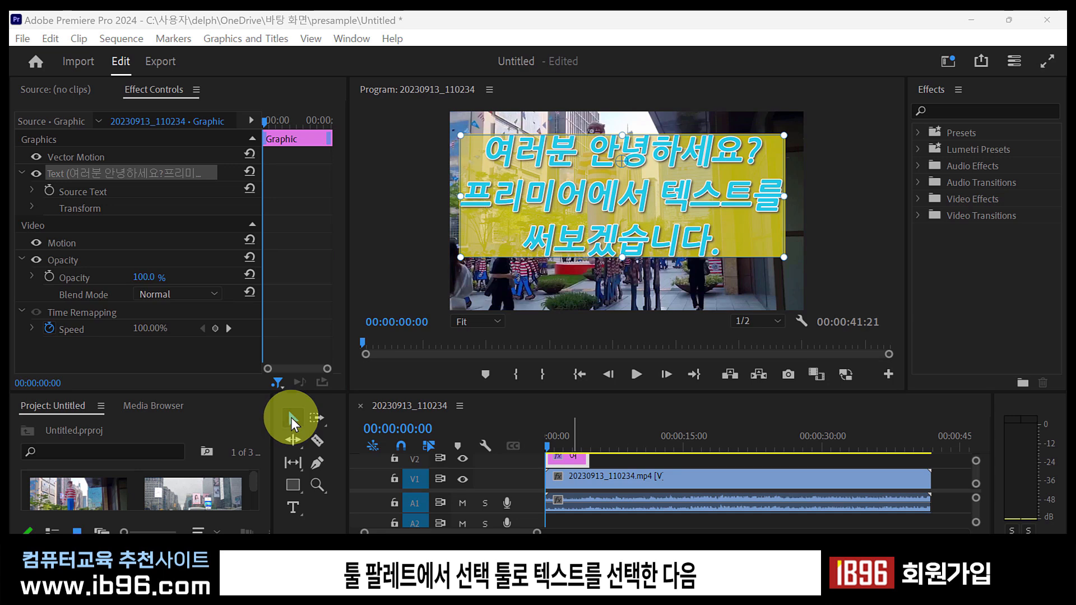
{"action": "left_click", "coordinate": [291, 416]}
{"action": "left_click", "coordinate": [576, 203]}
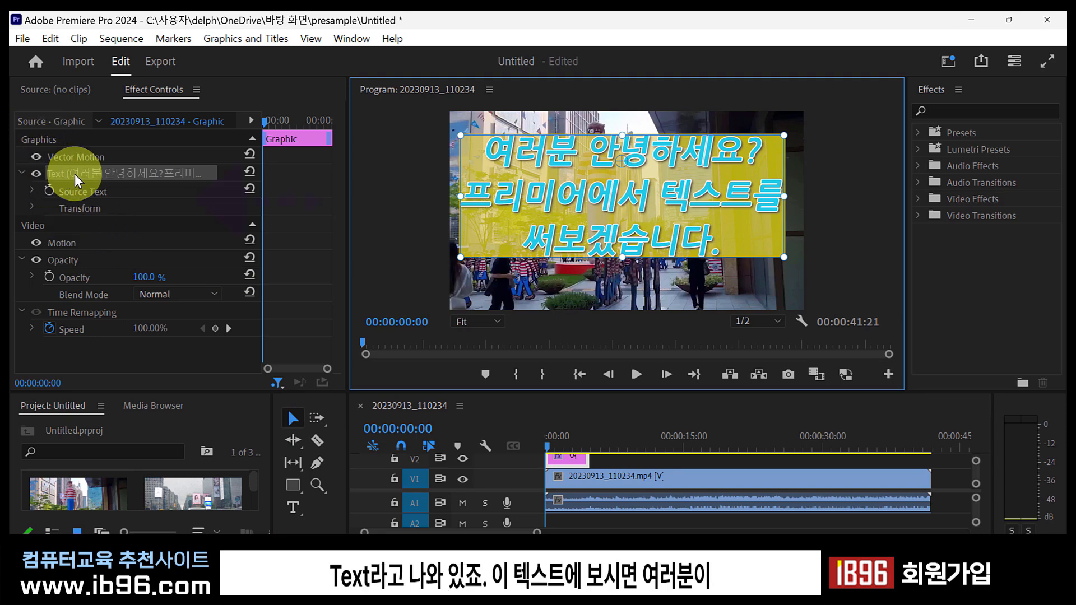
- Review the text's Source Text settings, collapse them and expand its Transform properties
{"action": "left_click", "coordinate": [33, 194]}
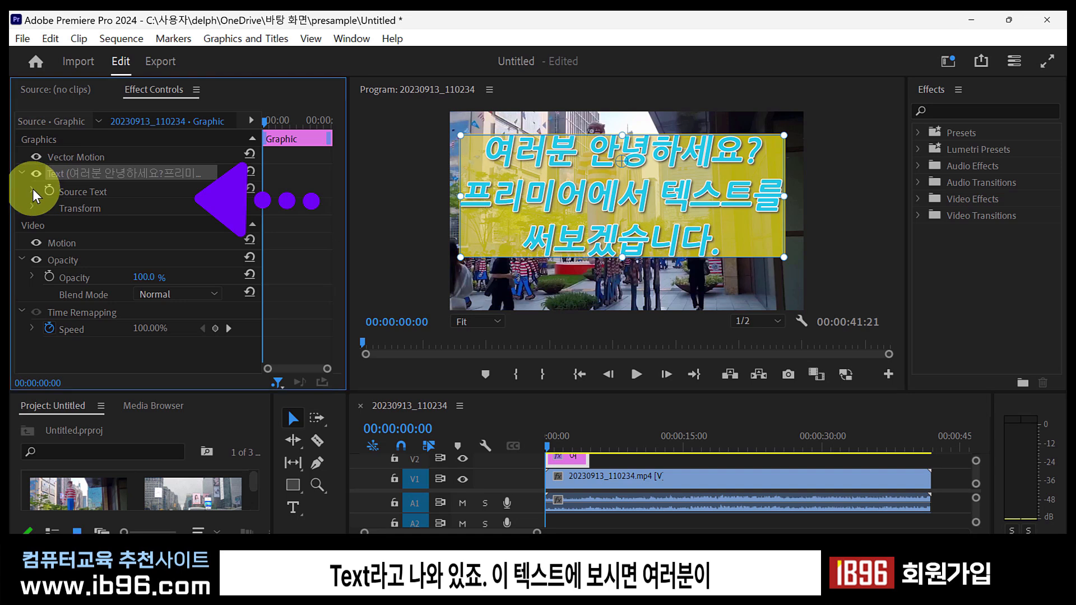
{"action": "left_click", "coordinate": [32, 192]}
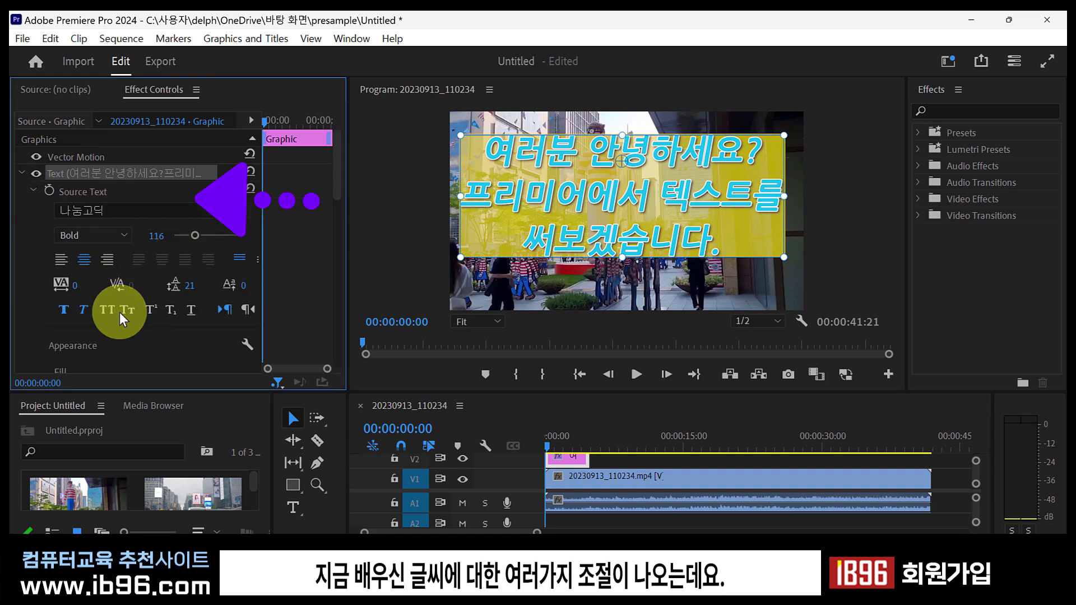
{"action": "left_click", "coordinate": [33, 192]}
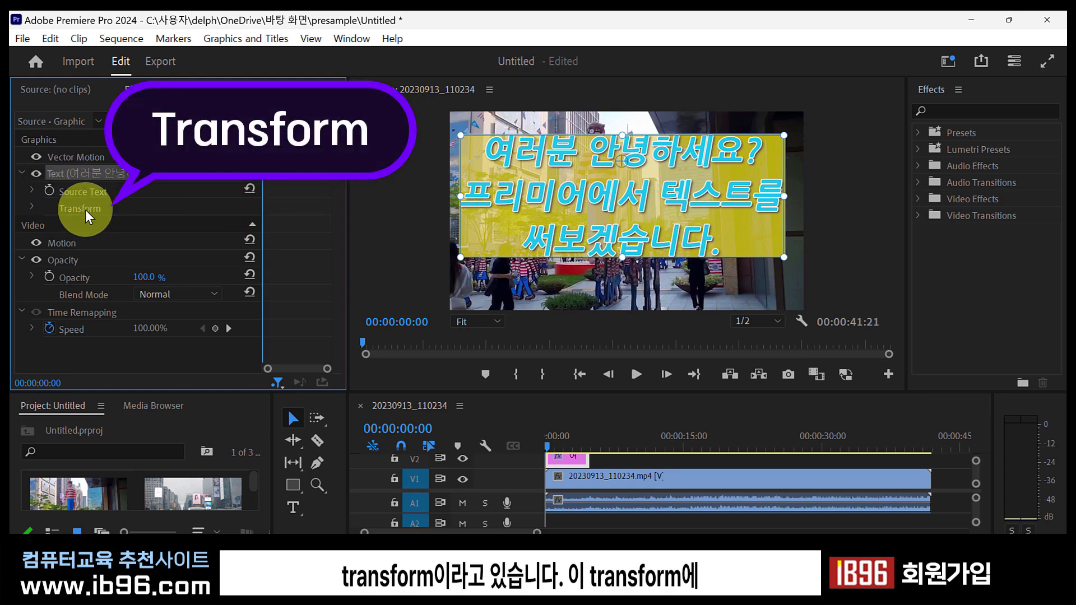
{"action": "left_click", "coordinate": [35, 209]}
{"action": "left_click", "coordinate": [31, 206]}
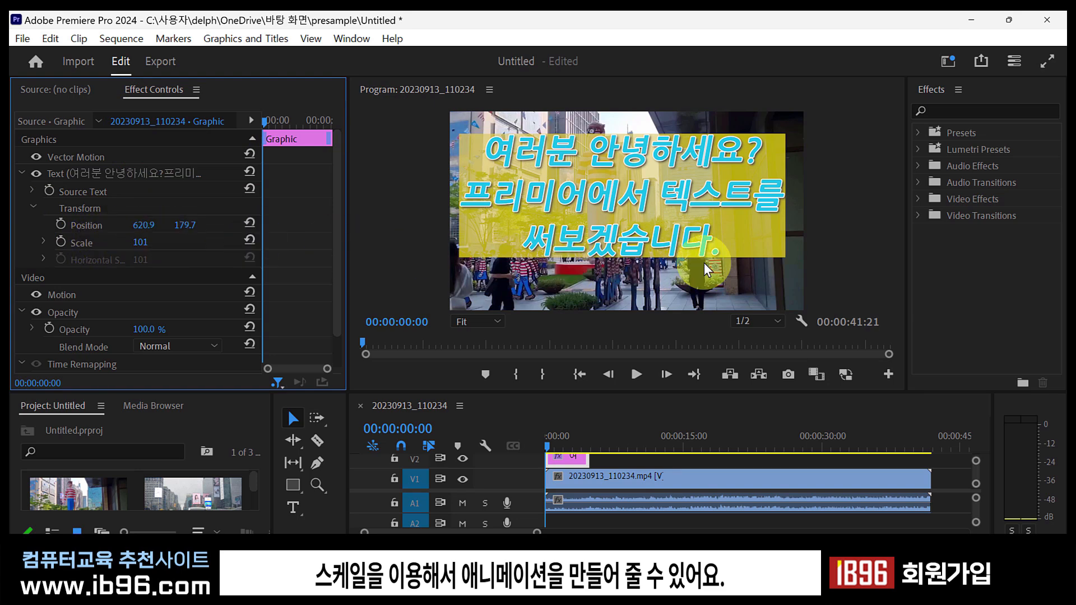
- Move the text box down toward the middle of the frame, to a position of about 633.2, 260.7
{"action": "left_click", "coordinate": [699, 206]}
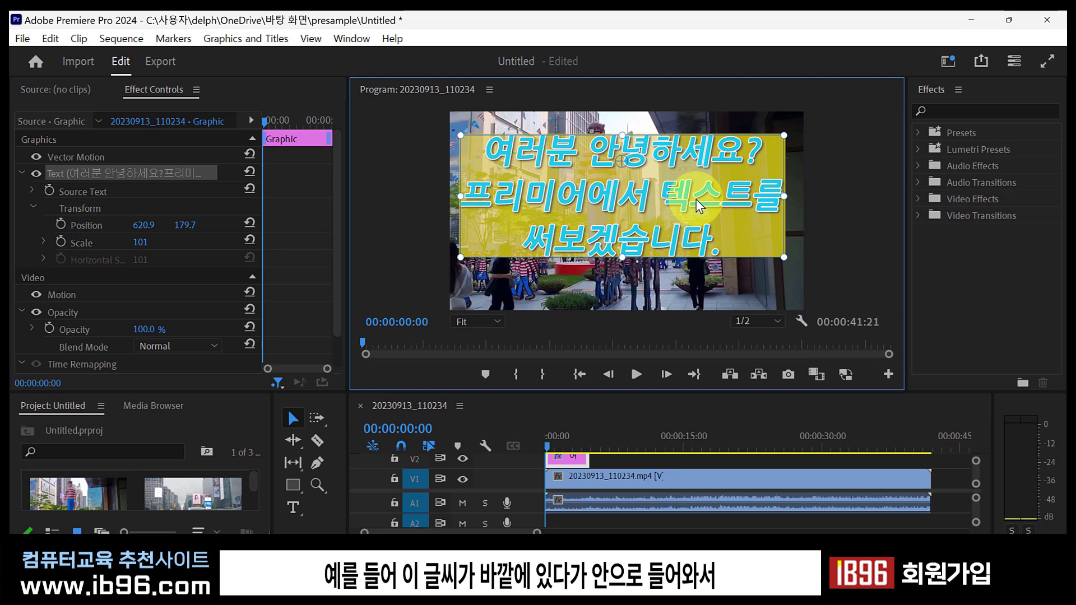
{"action": "mouse_move", "coordinate": [695, 199]}
{"action": "left_mouse_down"}
{"action": "mouse_move", "coordinate": [353, 209]}
{"action": "mouse_move", "coordinate": [448, 198]}
{"action": "mouse_move", "coordinate": [695, 218]}
{"action": "left_mouse_up"}
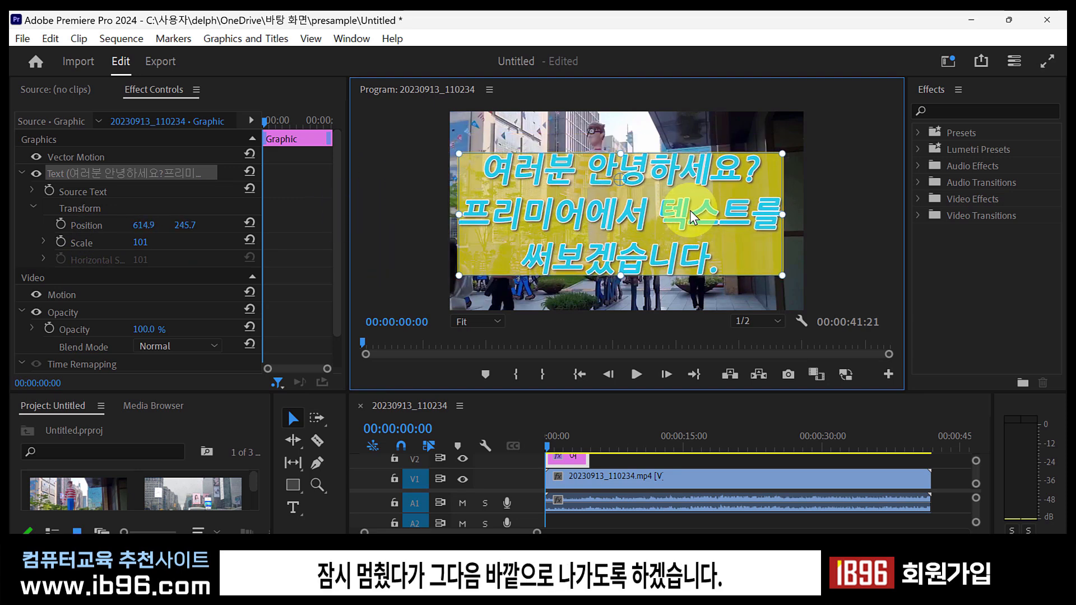
{"action": "left_click_drag", "start_coordinate": [482, 209], "coordinate": [629, 305]}
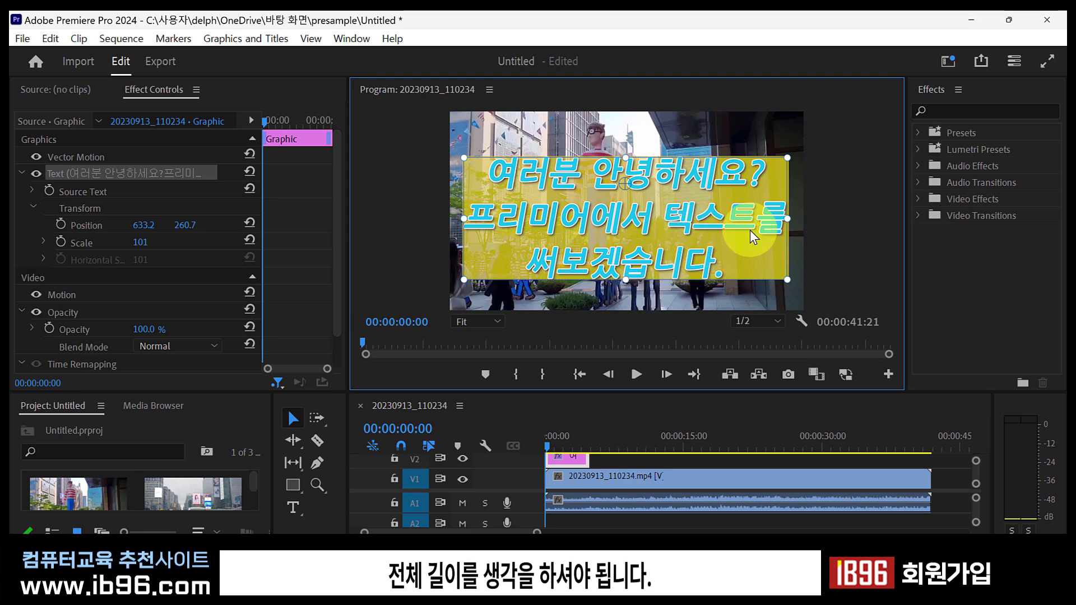
- Try moving the text box out past the frame's left edge and back to about 643.4, 260.7, and deselect it
{"action": "left_click_drag", "start_coordinate": [749, 230], "coordinate": [404, 227]}
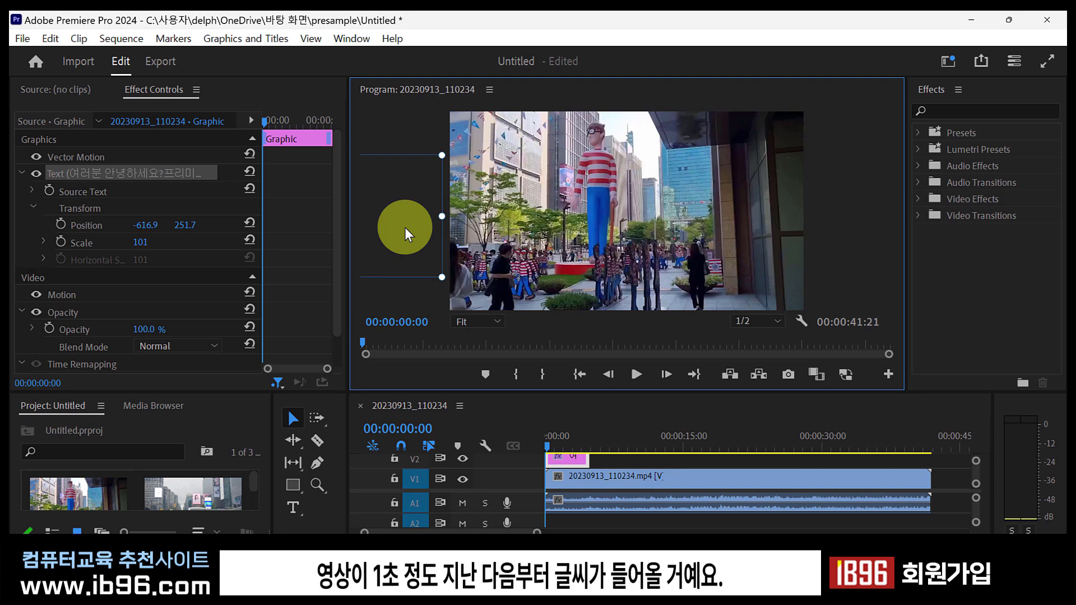
{"action": "left_click_drag", "start_coordinate": [404, 227], "coordinate": [749, 224]}
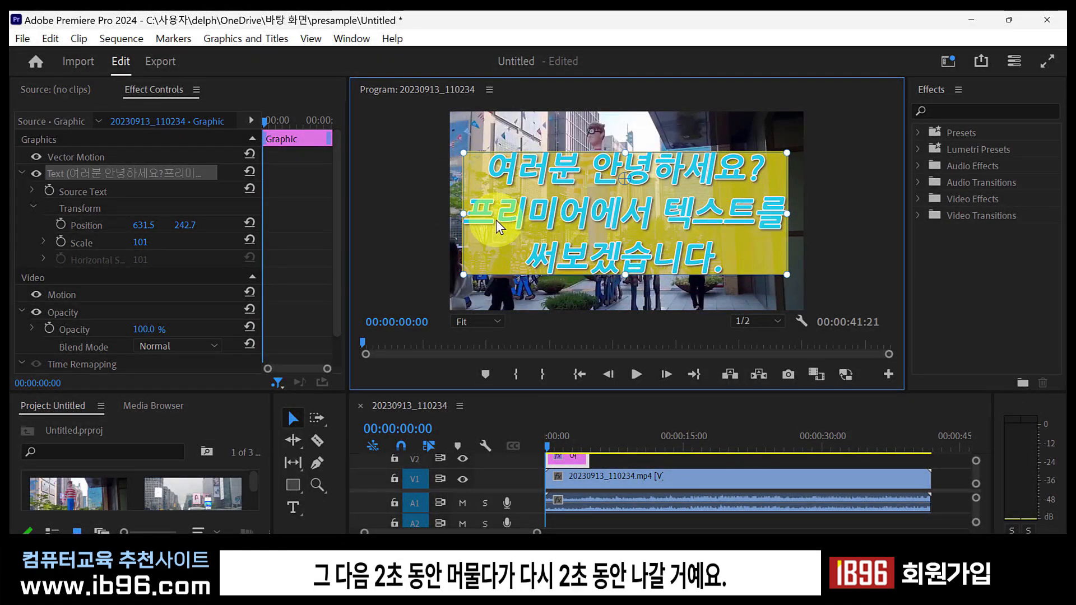
{"action": "left_click_drag", "start_coordinate": [480, 220], "coordinate": [529, 215]}
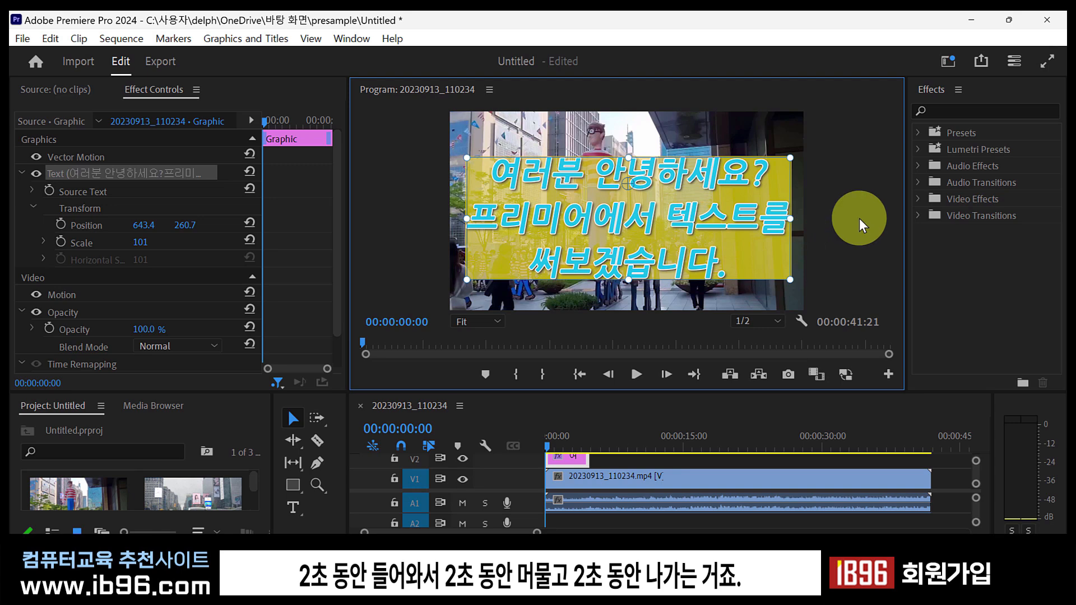
{"action": "left_click", "coordinate": [825, 217]}
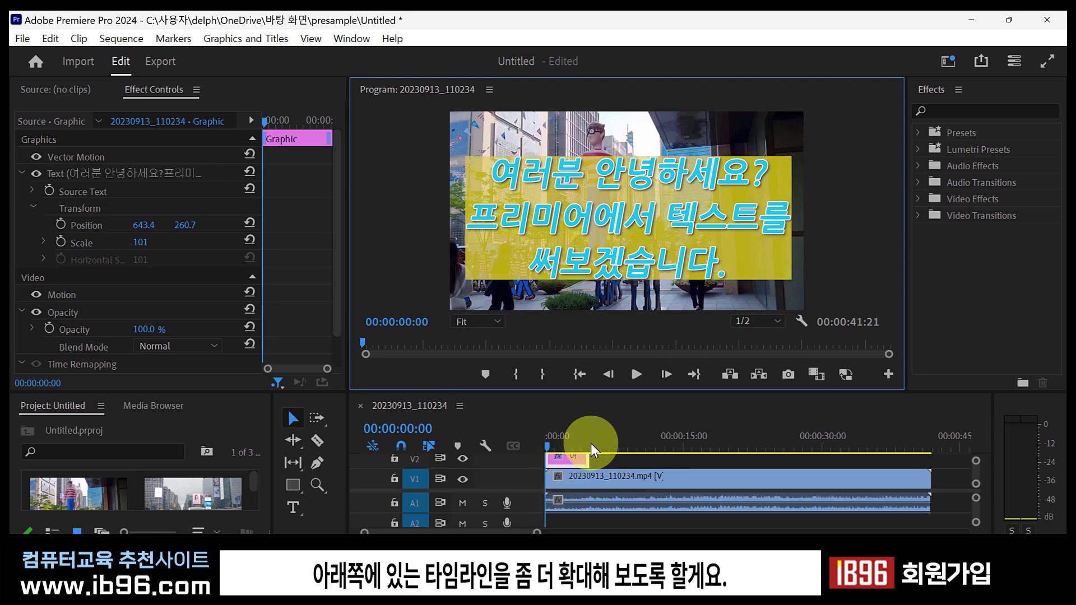
- Extend the text clip on V2 so that it ends at 7 seconds
{"action": "left_click_drag", "start_coordinate": [607, 391], "coordinate": [605, 354]}
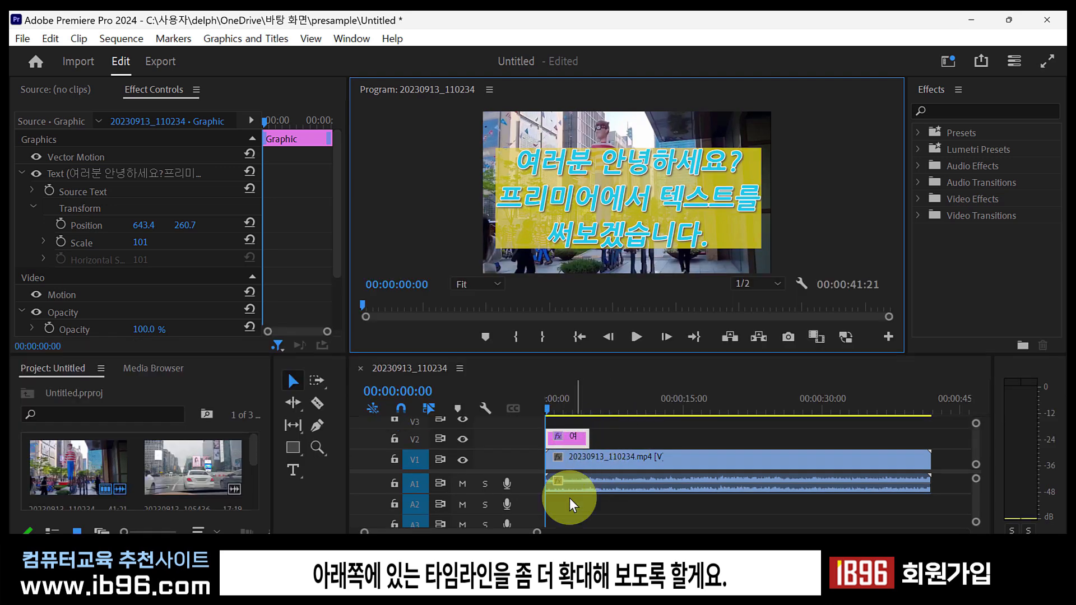
{"action": "left_click_drag", "start_coordinate": [536, 532], "coordinate": [483, 532]}
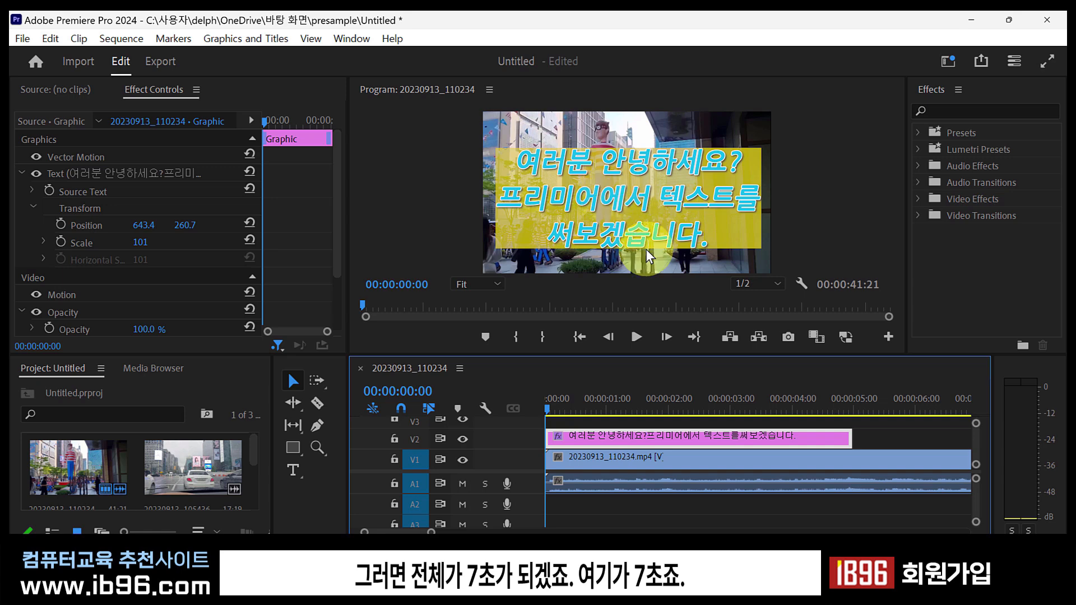
{"action": "left_click_drag", "start_coordinate": [415, 532], "coordinate": [419, 531]}
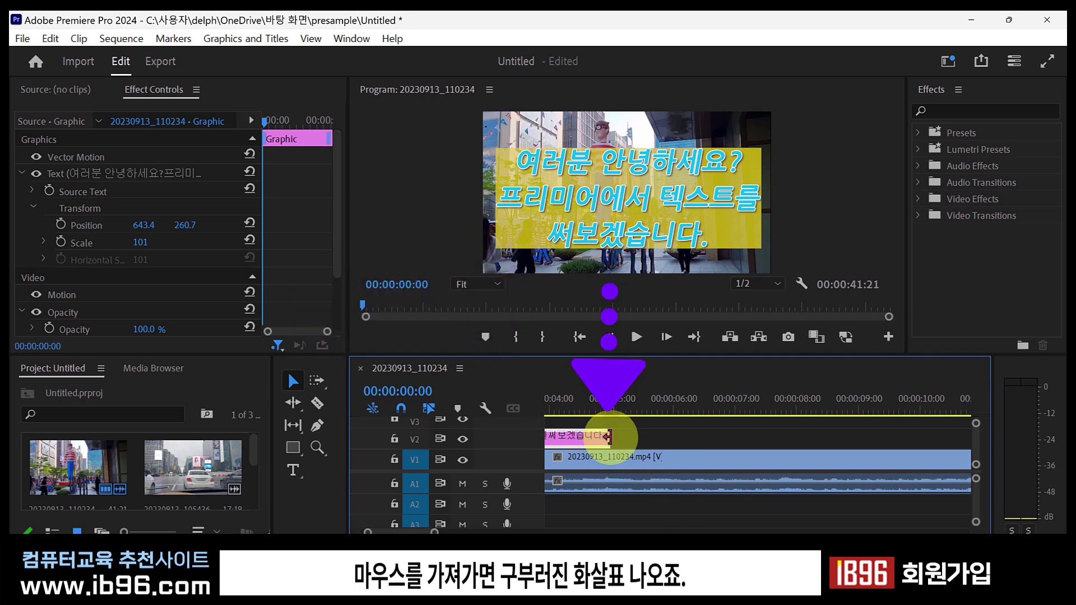
{"action": "left_click_drag", "start_coordinate": [607, 437], "coordinate": [731, 441]}
{"action": "left_click_drag", "start_coordinate": [435, 531], "coordinate": [417, 532]}
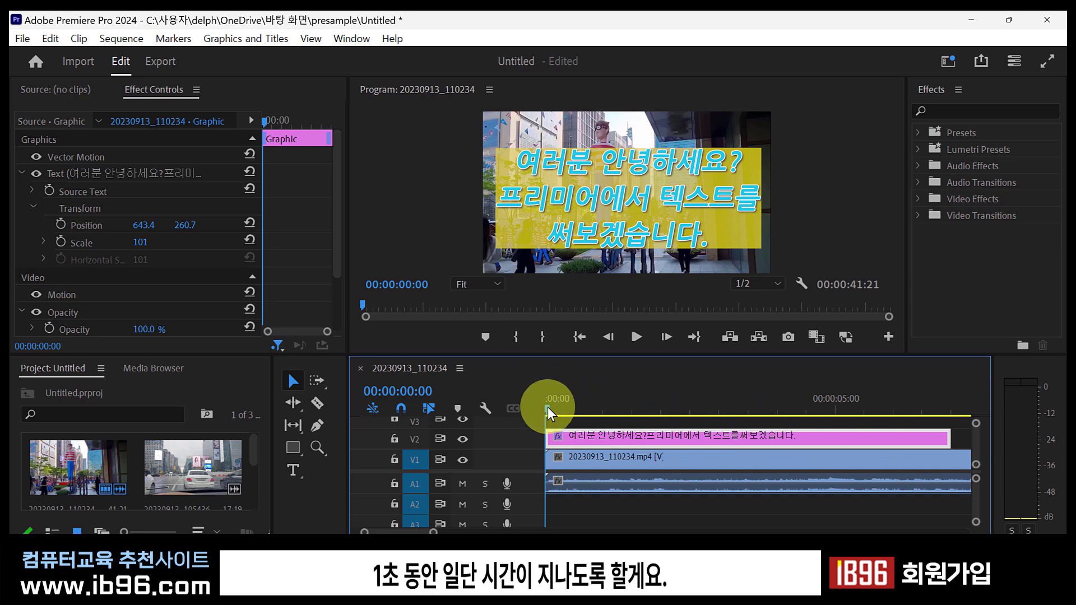
- At 00:00:01:00, move the text beyond the frame's left edge to about -592.7, 242.7 and enable keyframing for its Position
{"action": "left_click", "coordinate": [562, 409]}
{"action": "left_click_drag", "start_coordinate": [564, 410], "coordinate": [603, 415]}
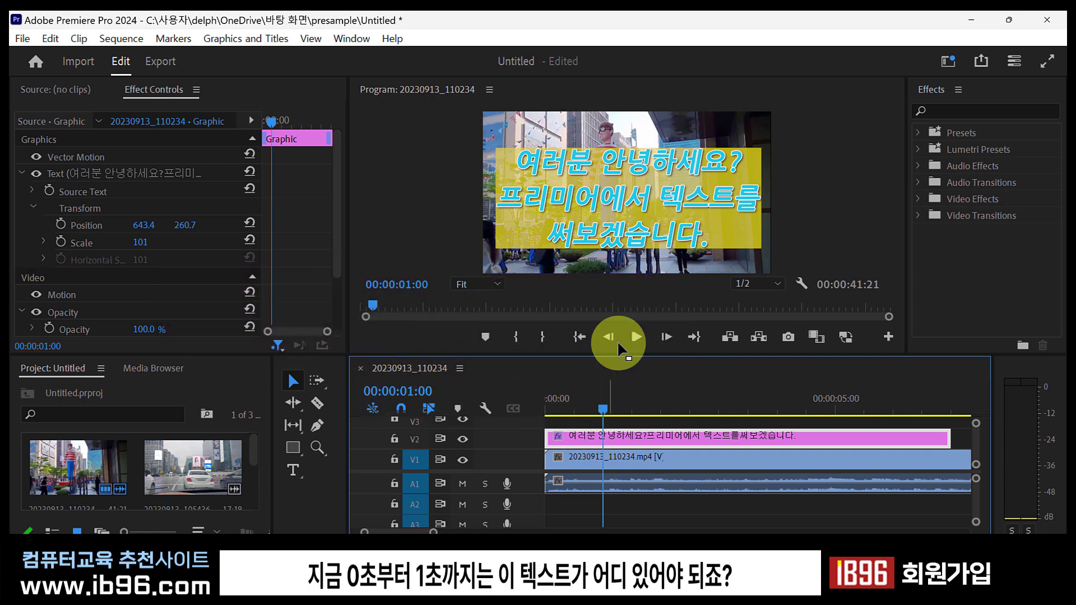
{"action": "left_click", "coordinate": [736, 207]}
{"action": "left_click_drag", "start_coordinate": [730, 199], "coordinate": [451, 194]}
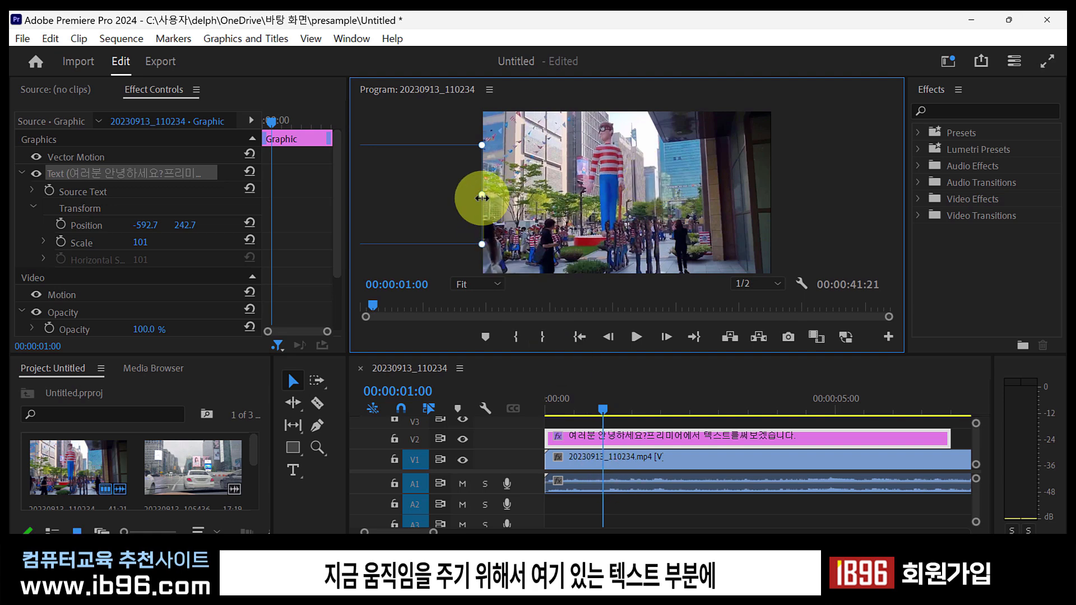
{"action": "left_click", "coordinate": [62, 223]}
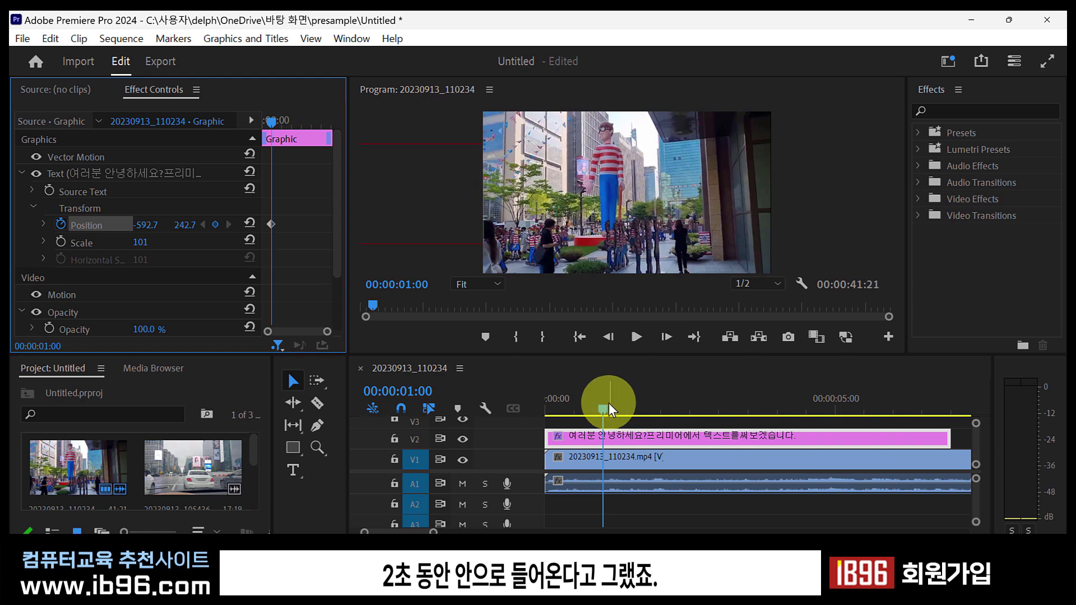
- At 00:00:03:00, move the text into the middle of the frame, to about 631.4, 231.7, to keyframe its entrance
{"action": "left_click_drag", "start_coordinate": [603, 408], "coordinate": [718, 415]}
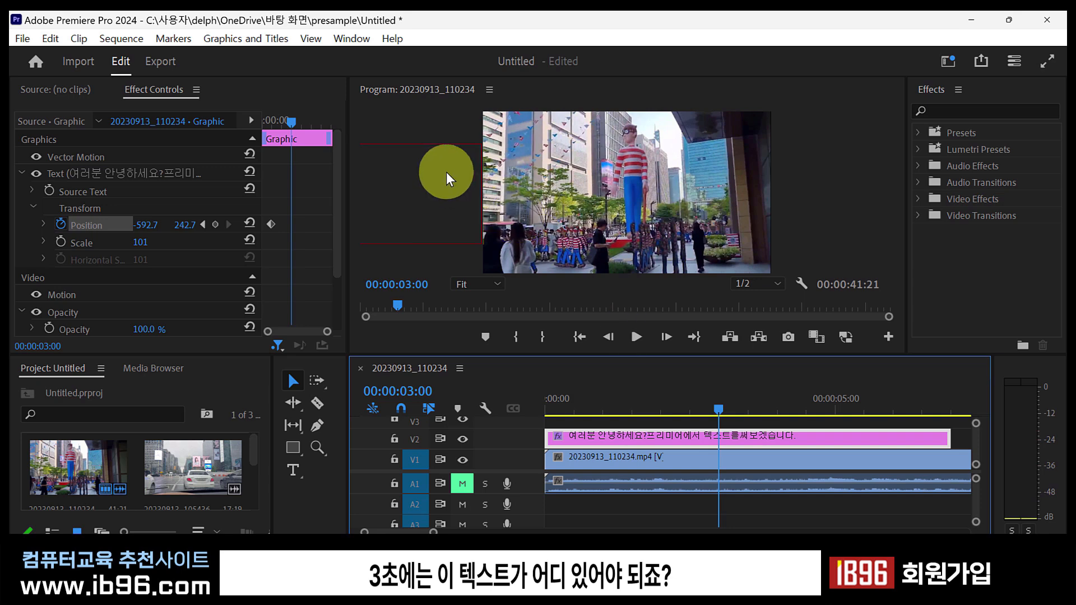
{"action": "left_click_drag", "start_coordinate": [453, 170], "coordinate": [629, 193]}
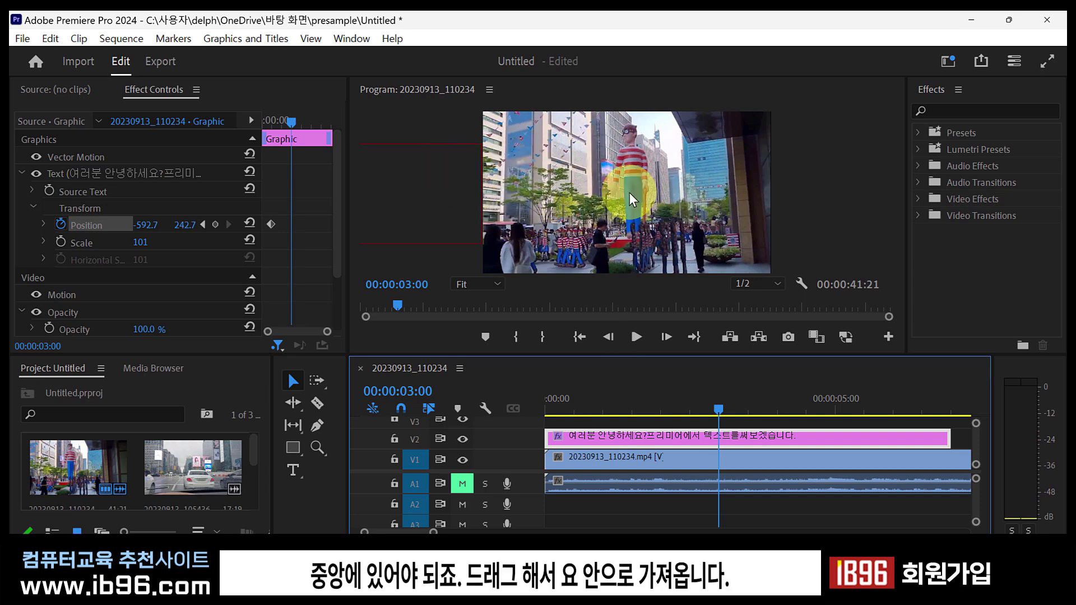
{"action": "left_click_drag", "start_coordinate": [411, 215], "coordinate": [711, 224]}
{"action": "left_click", "coordinate": [432, 213]}
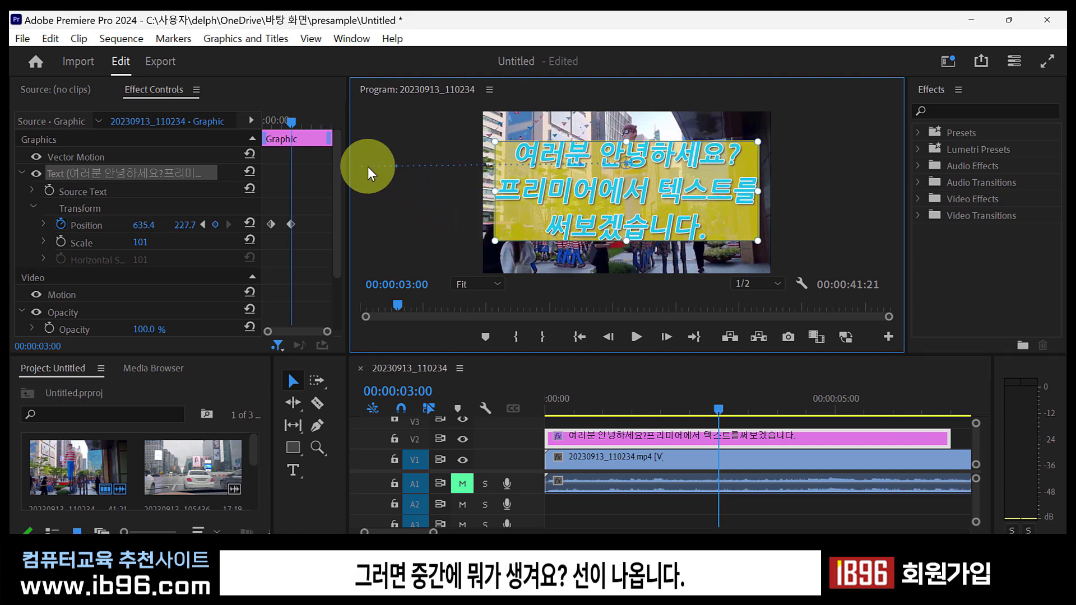
{"action": "left_click_drag", "start_coordinate": [636, 192], "coordinate": [634, 193]}
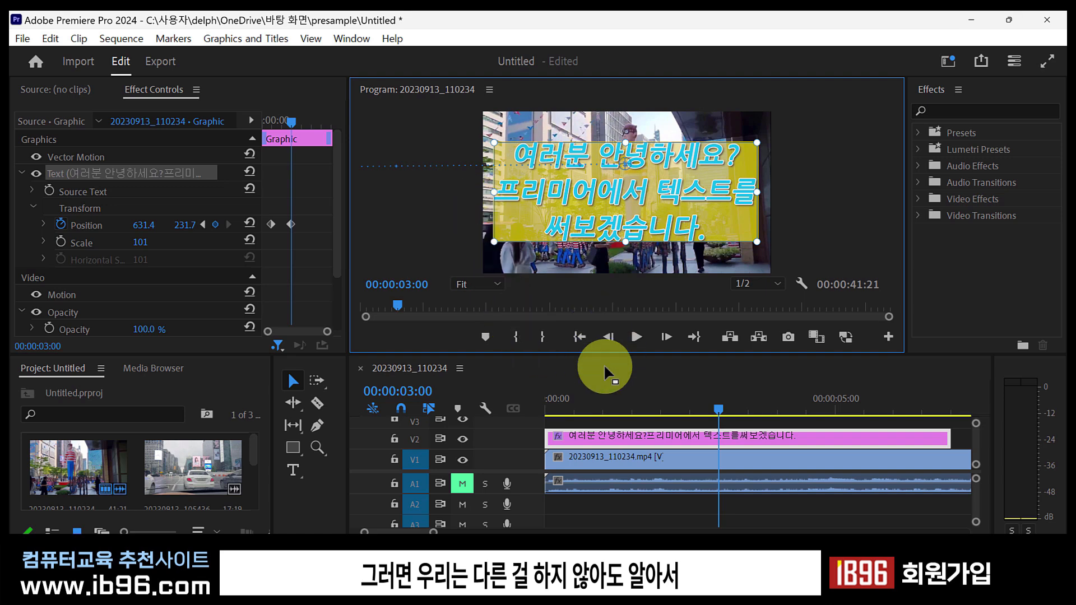
- Add a Position keyframe at 00:00:05:00 that holds the text at 631.4, 231.7
{"action": "left_click_drag", "start_coordinate": [630, 398], "coordinate": [722, 411]}
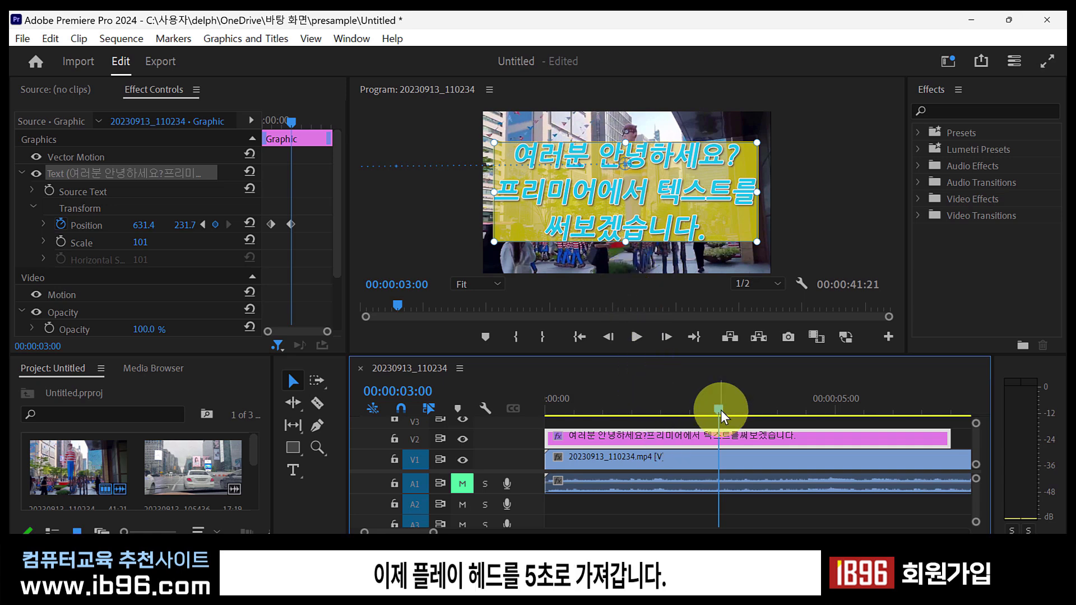
{"action": "left_click_drag", "start_coordinate": [718, 411], "coordinate": [835, 409]}
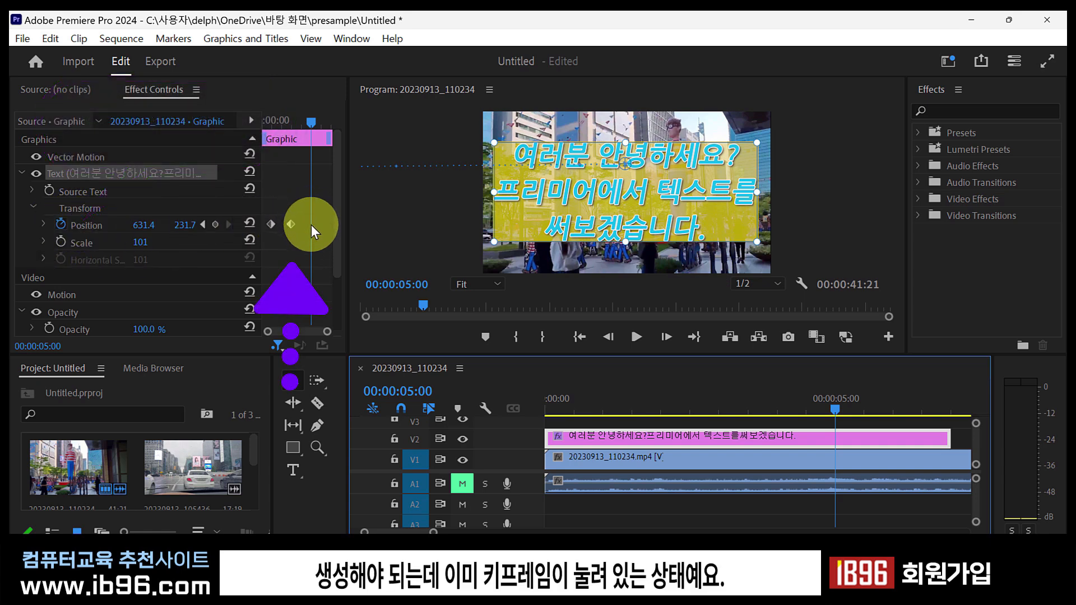
{"action": "left_click", "coordinate": [63, 224]}
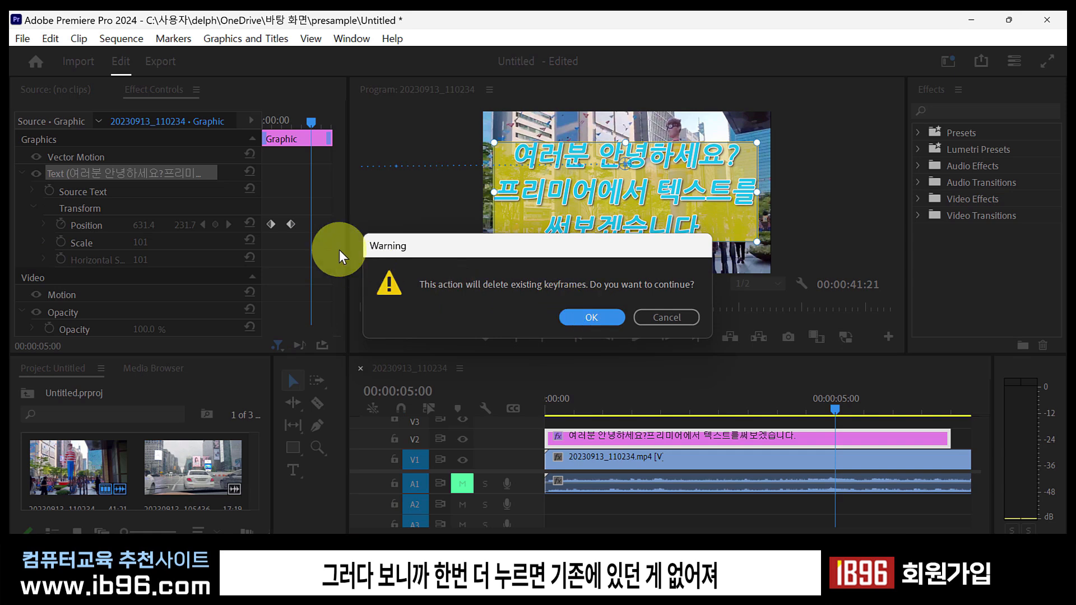
{"action": "left_click", "coordinate": [588, 318]}
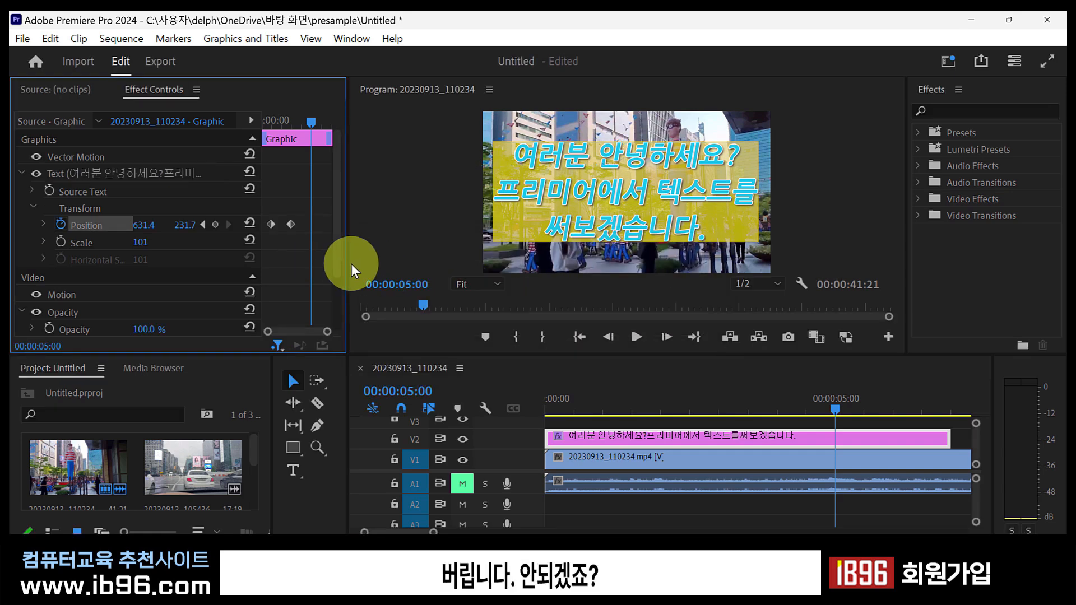
{"action": "left_click", "coordinate": [216, 225]}
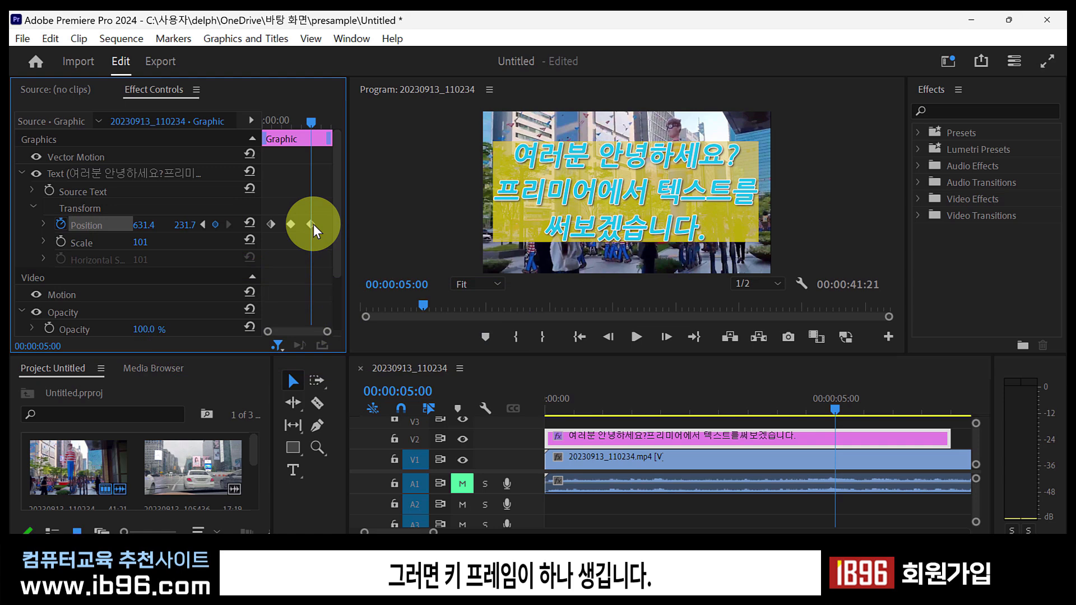
- Scrub through the Position keyframes from about 1 second past 5 seconds to check the text's entrance and hold
{"action": "left_click_drag", "start_coordinate": [311, 121], "coordinate": [273, 136]}
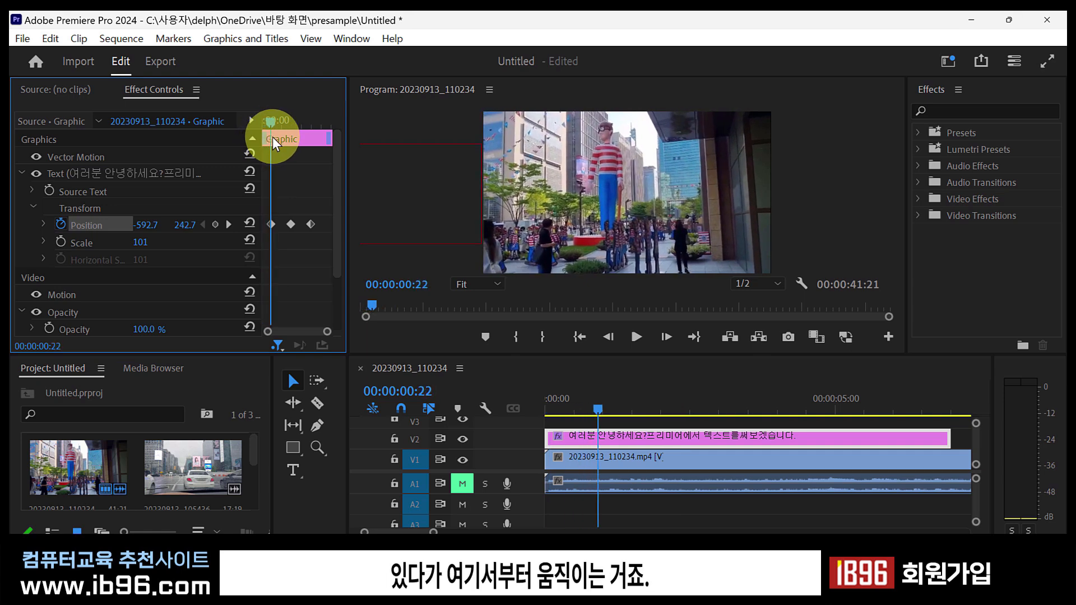
{"action": "left_click_drag", "start_coordinate": [273, 137], "coordinate": [293, 146]}
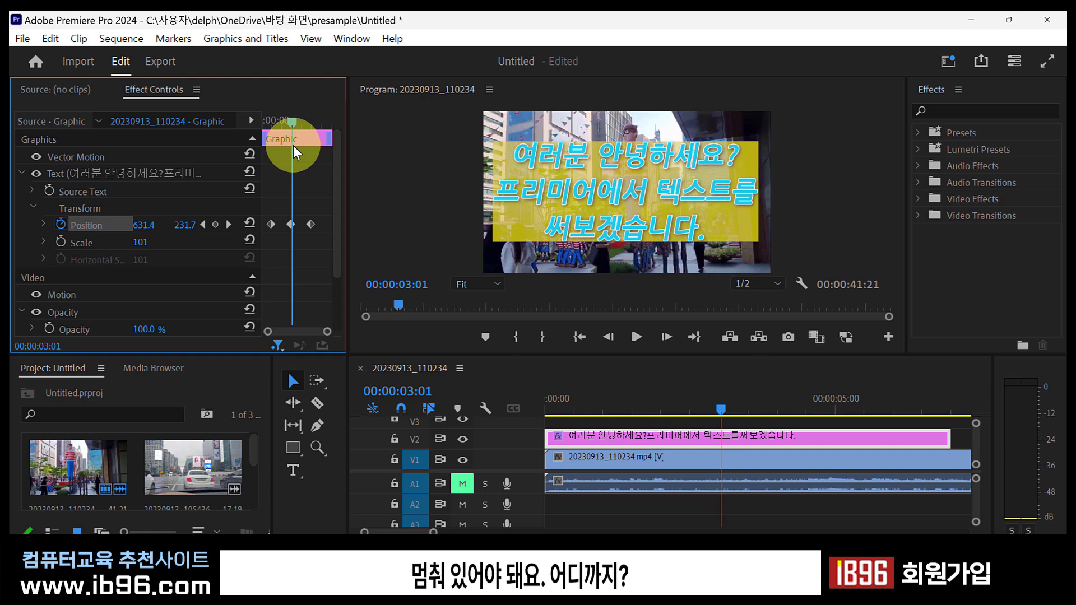
{"action": "left_click_drag", "start_coordinate": [294, 146], "coordinate": [314, 159]}
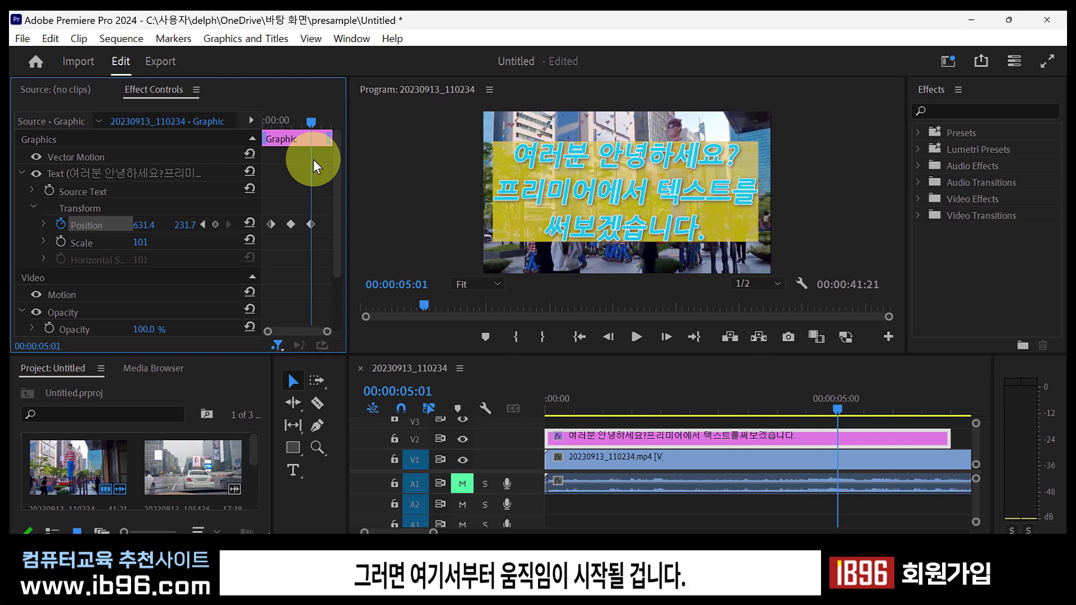
{"action": "left_click_drag", "start_coordinate": [313, 159], "coordinate": [318, 160]}
- At 00:00:06:23, move the text out past the frame's right edge to about 1878.4, 242.7 to keyframe its exit
{"action": "left_click_drag", "start_coordinate": [879, 408], "coordinate": [949, 419]}
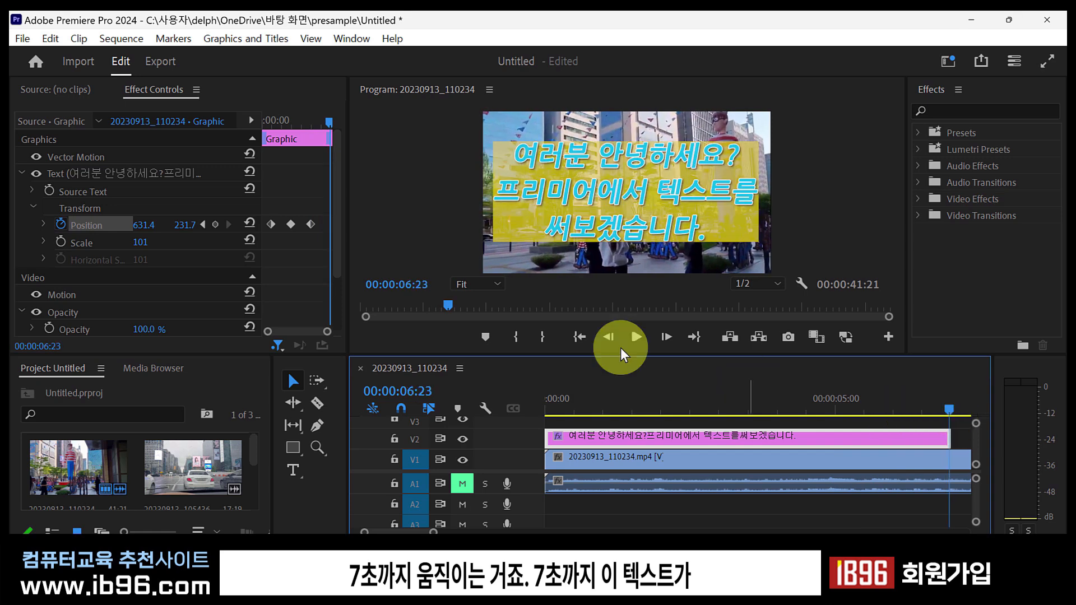
{"action": "left_click", "coordinate": [513, 189]}
{"action": "left_click_drag", "start_coordinate": [549, 197], "coordinate": [832, 201]}
- Play the sequence from the start to preview the whole text animation, and stop after the text clip ends
{"action": "left_click_drag", "start_coordinate": [584, 401], "coordinate": [505, 396]}
{"action": "key", "text": "space"}
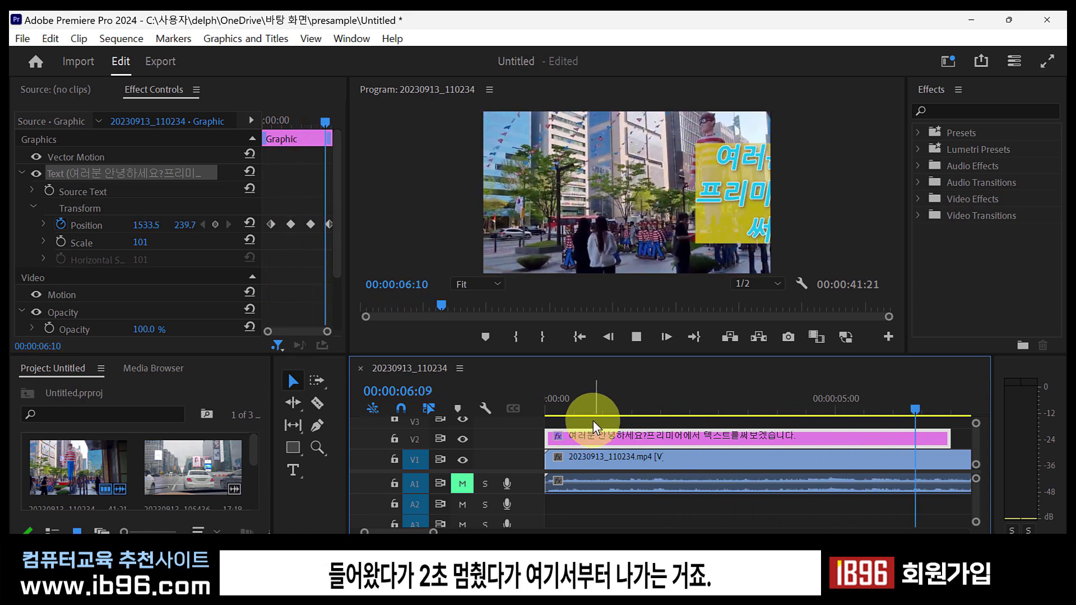
{"action": "key", "text": "space"}
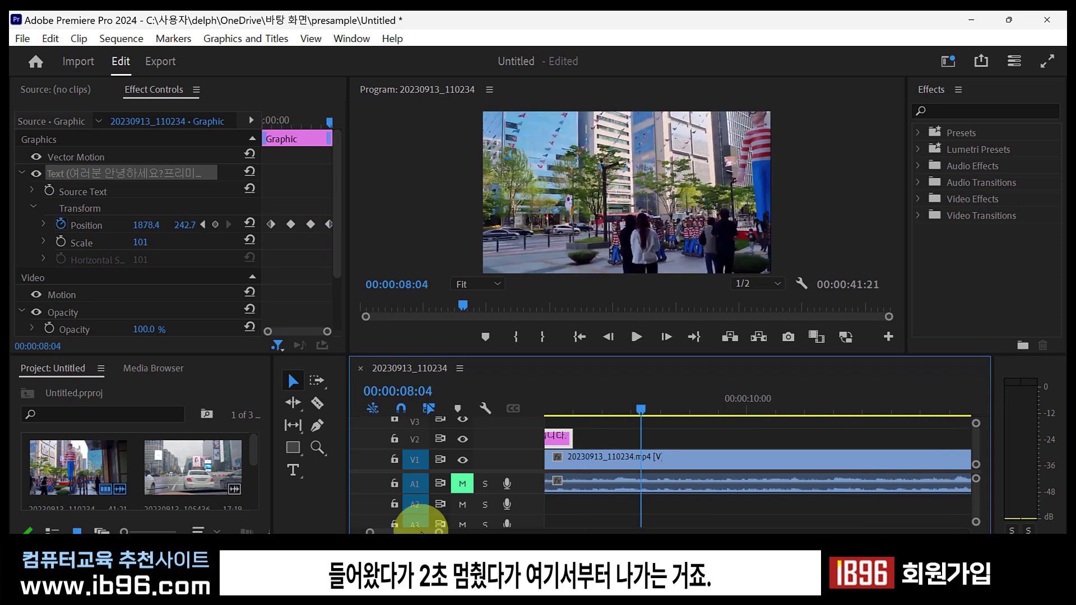
- Scrub between 00:00:02:17 and 00:00:06:08 to review the text's motion between its Position keyframes
{"action": "left_click_drag", "start_coordinate": [470, 532], "coordinate": [411, 532]}
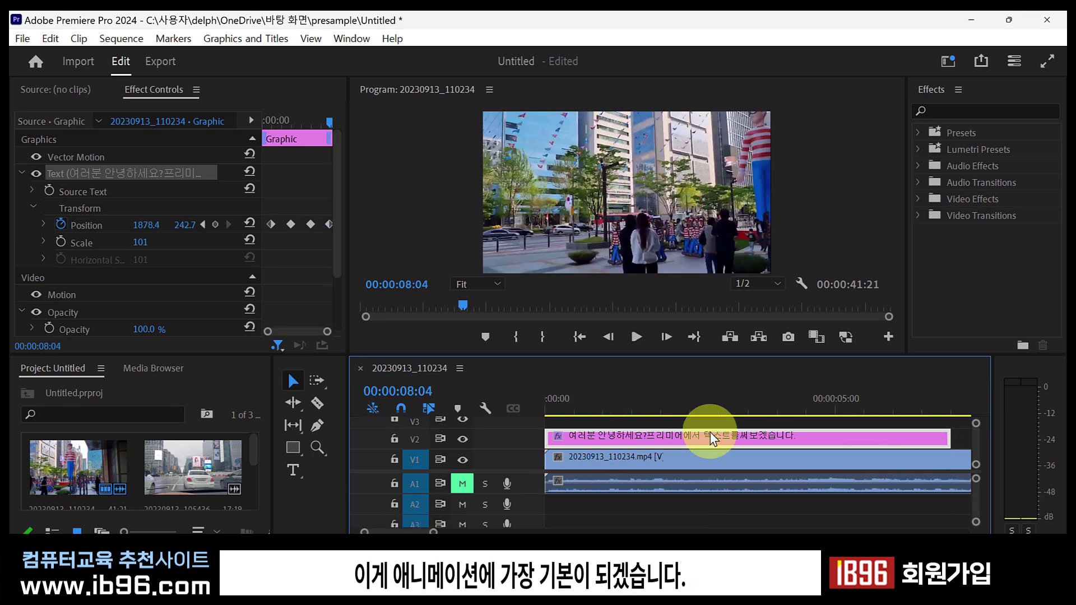
{"action": "left_click_drag", "start_coordinate": [768, 410], "coordinate": [701, 412]}
{"action": "left_click", "coordinate": [290, 134]}
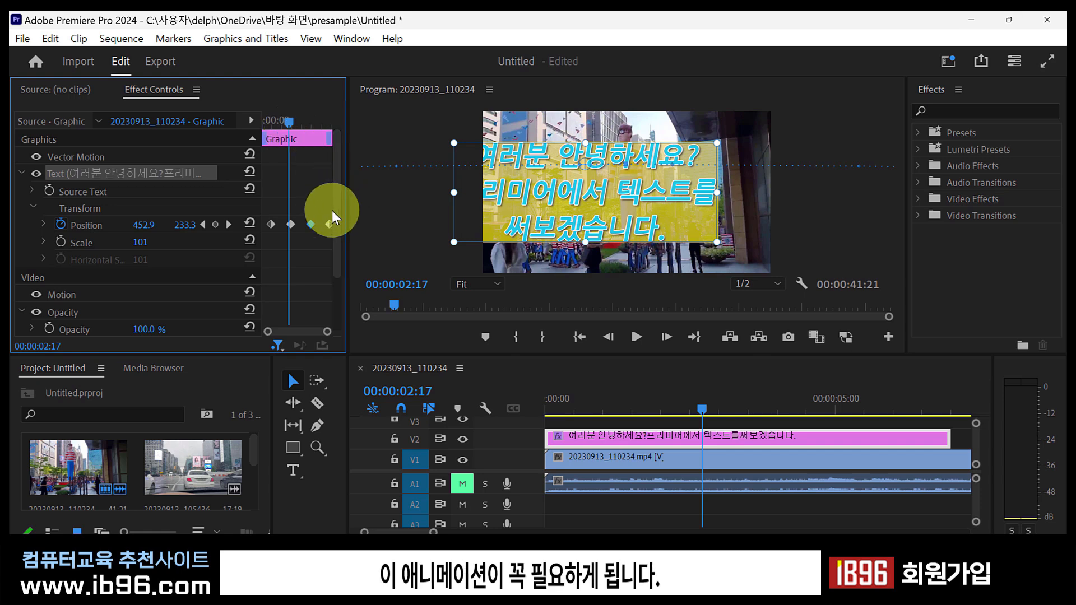
{"action": "left_click_drag", "start_coordinate": [287, 121], "coordinate": [322, 140]}
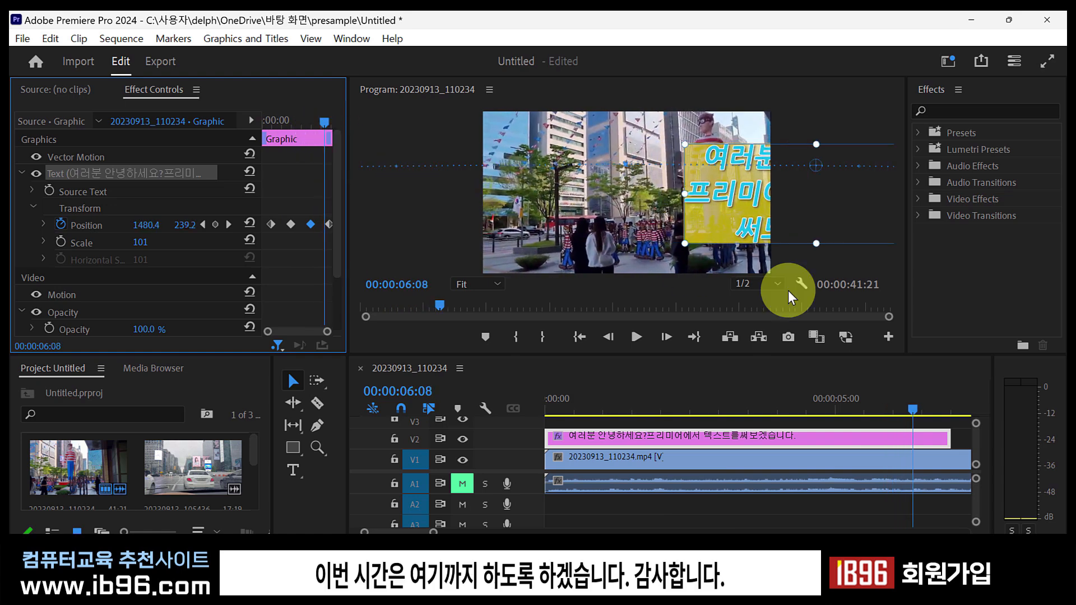